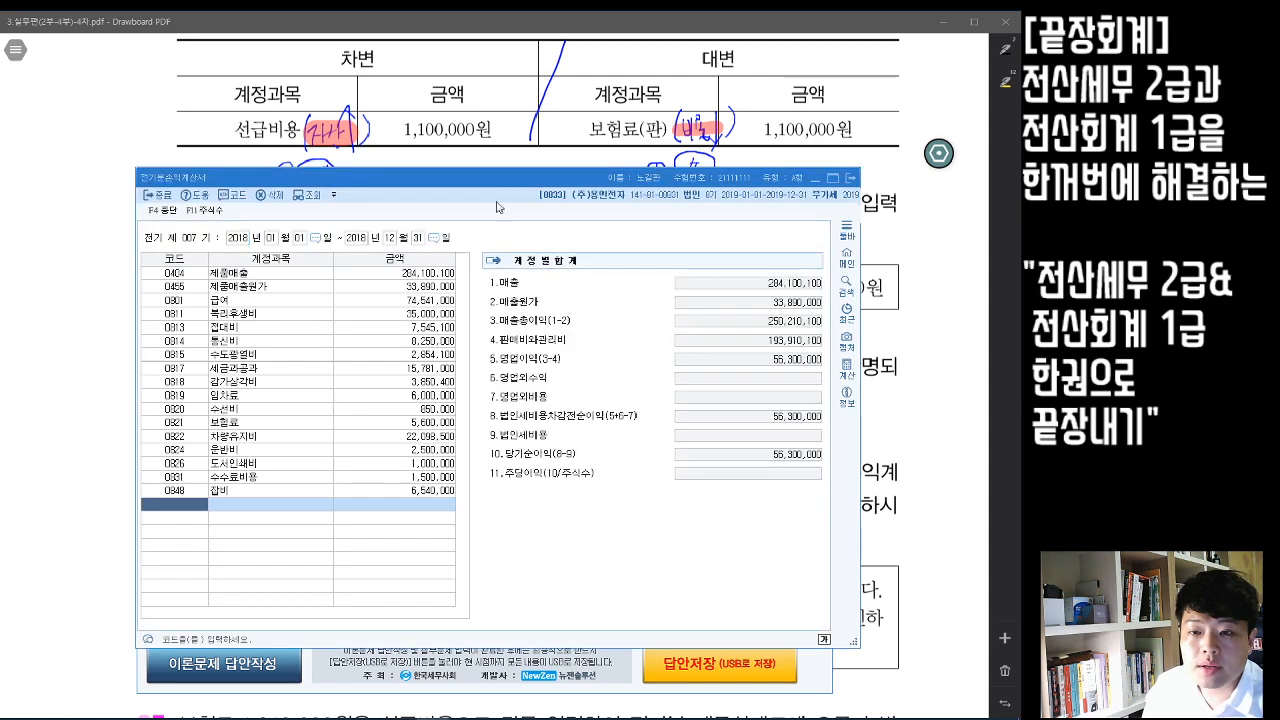
- Set 보험료 (0821) to 4,500,000 in the prior-period income statement (전기분손익계산서) and close the statement
drag(501, 179, 513, 203)
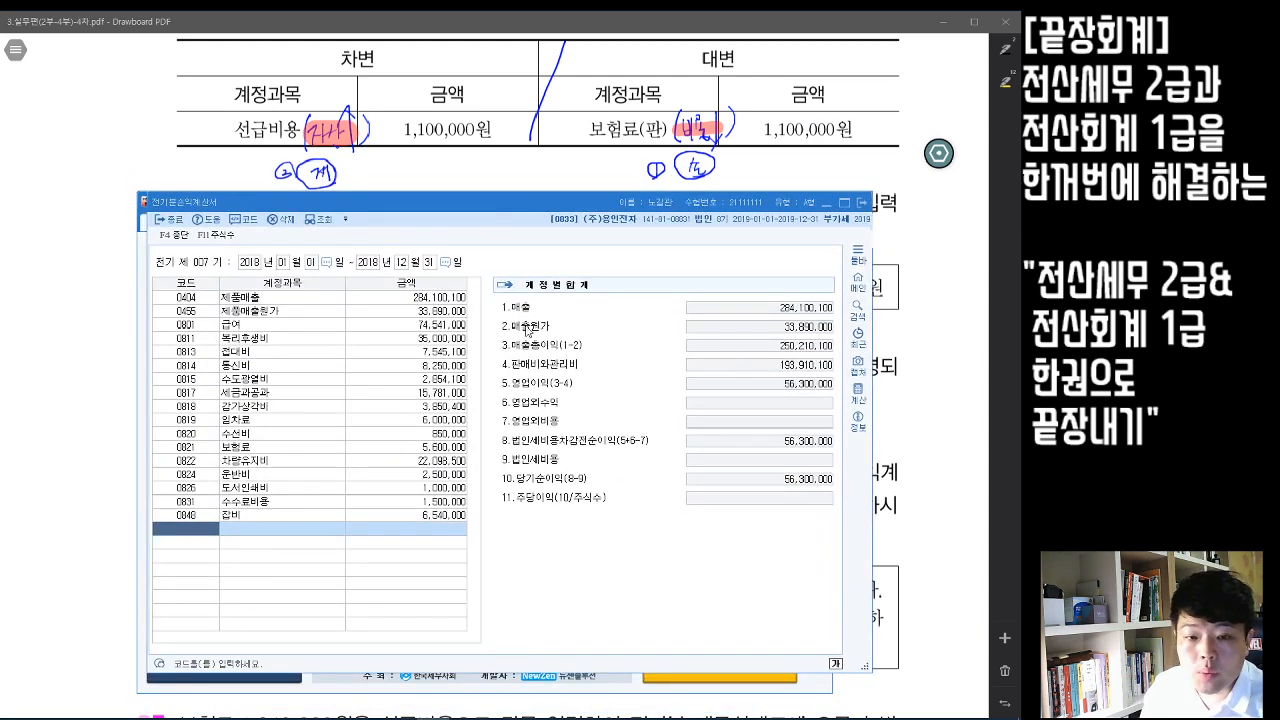
click(377, 449)
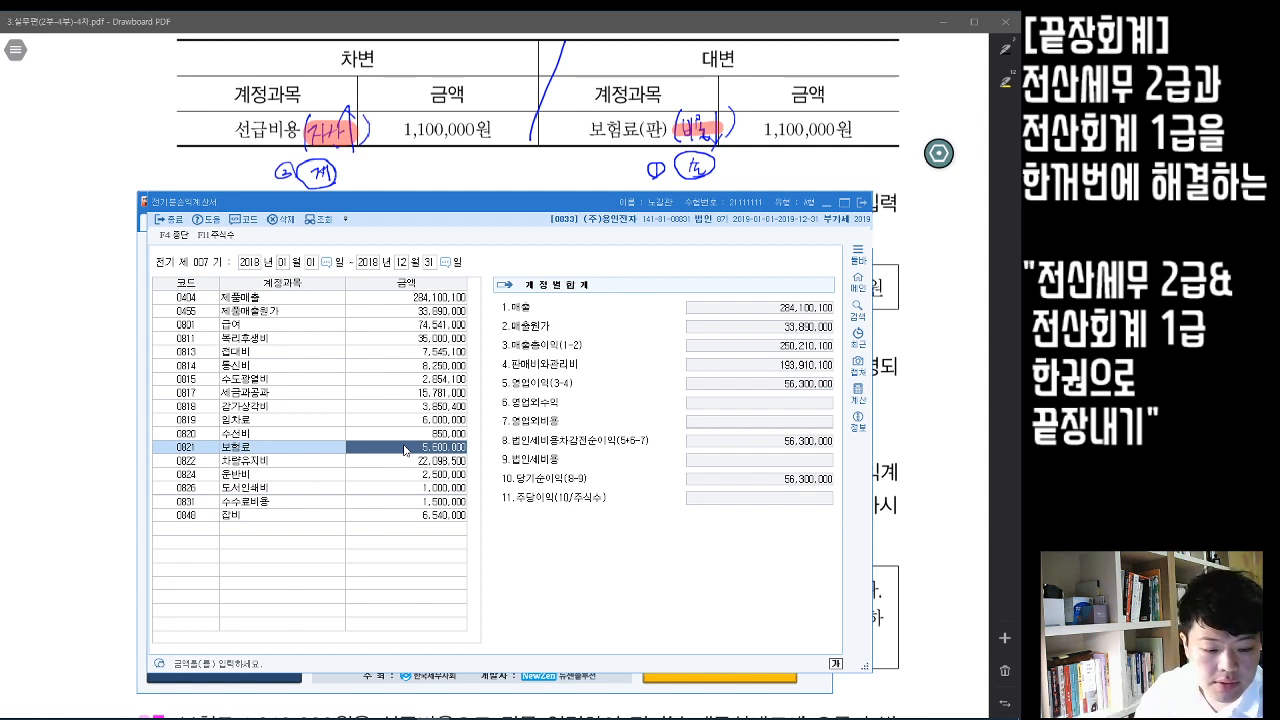
text(4,)
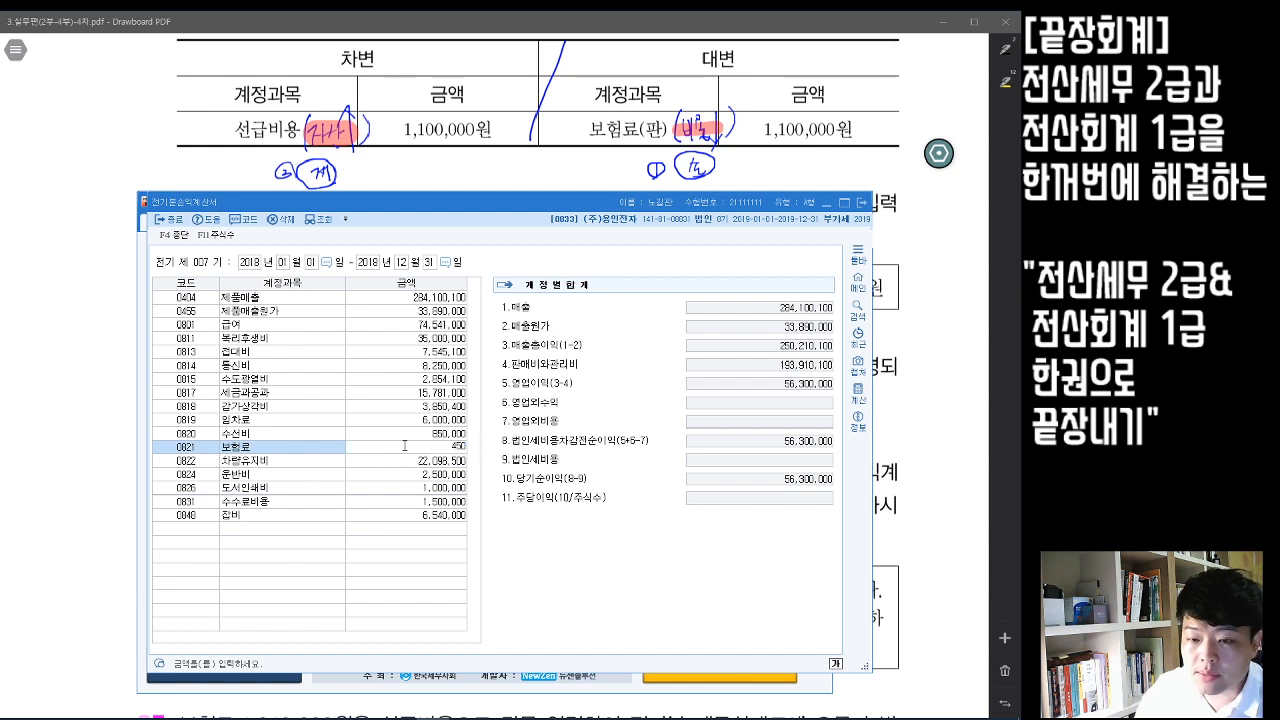
text(500,000)
key(Return)
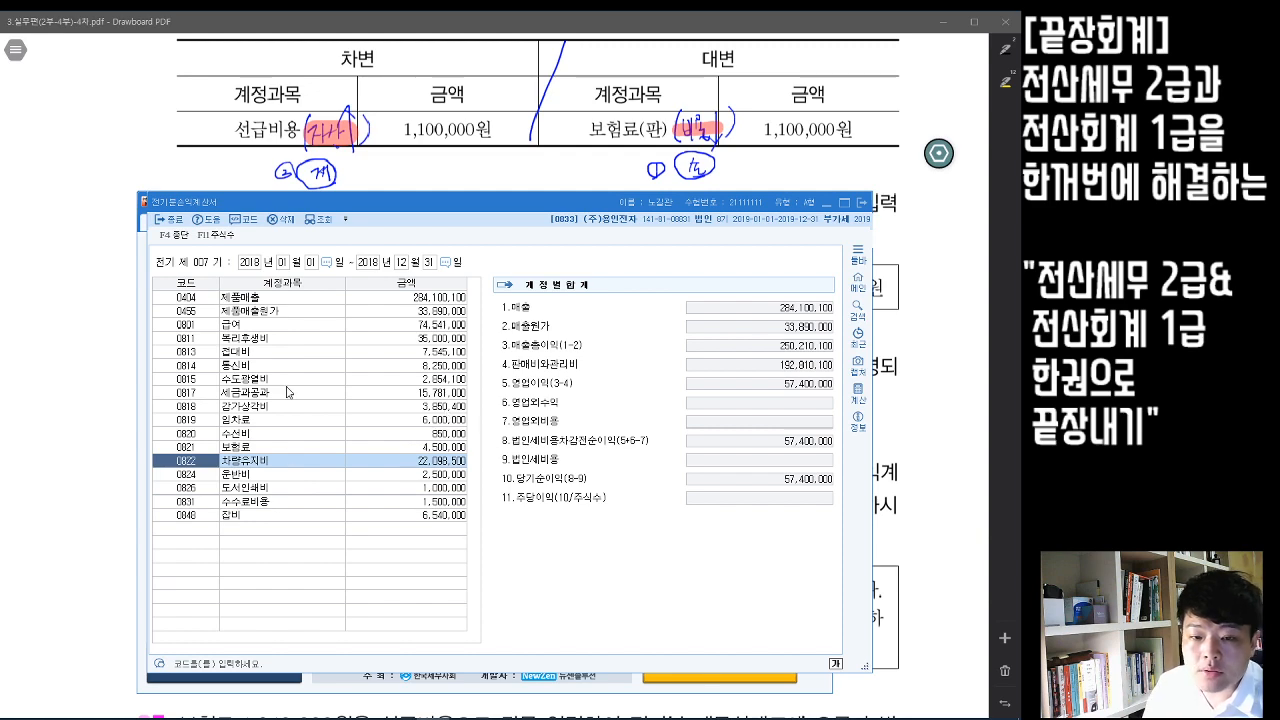
click(862, 202)
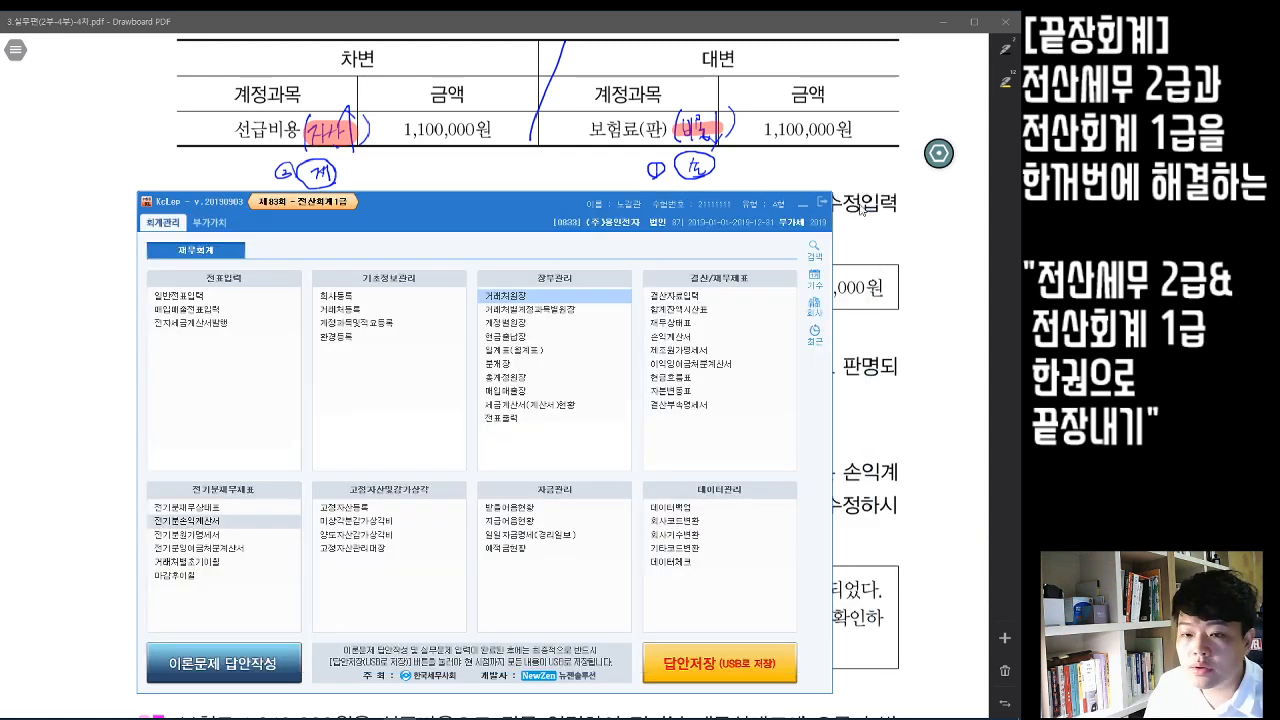
- Load the income statement's net income into the prior-period retained earnings statement (전기분잉여금처분계산서) and close it
click(241, 549)
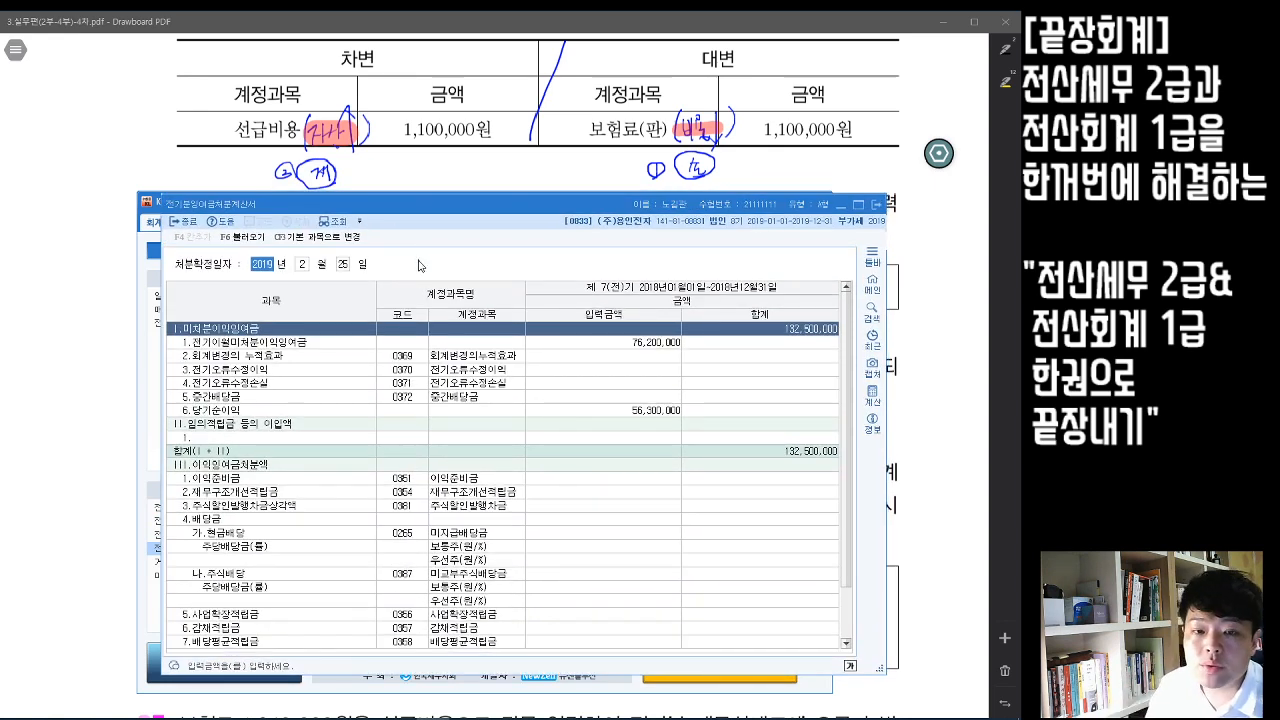
click(245, 242)
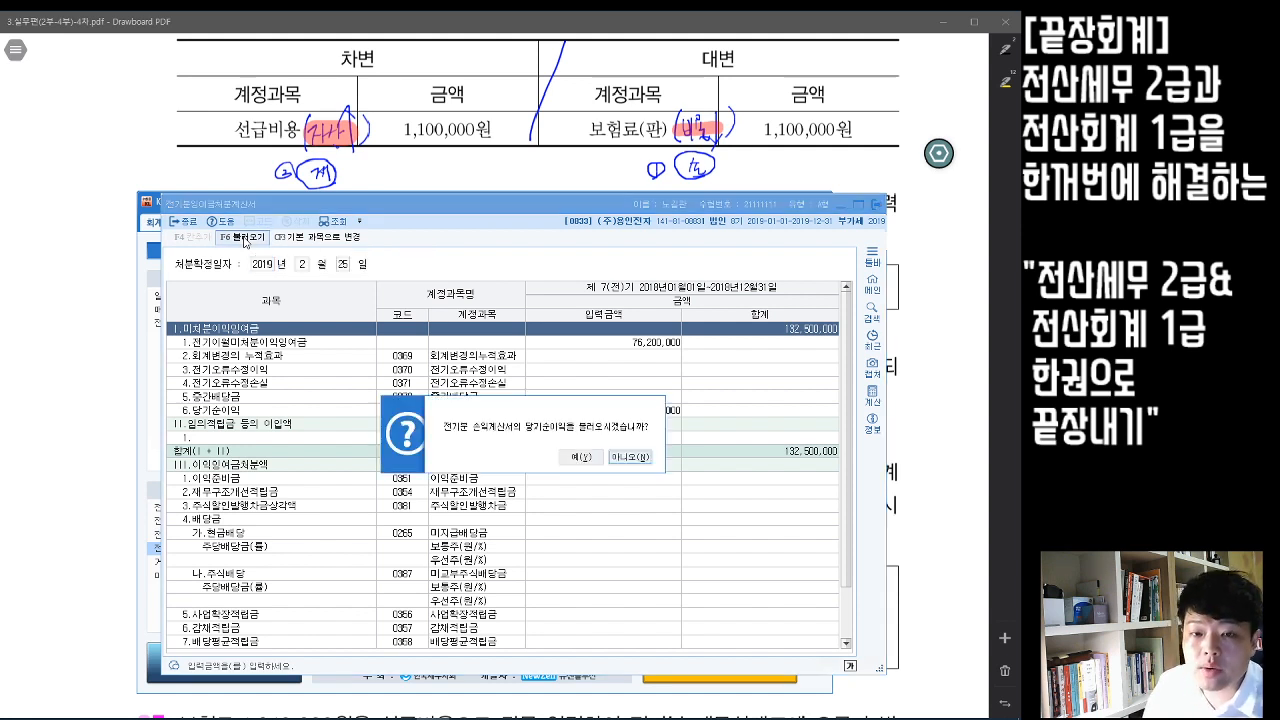
click(590, 468)
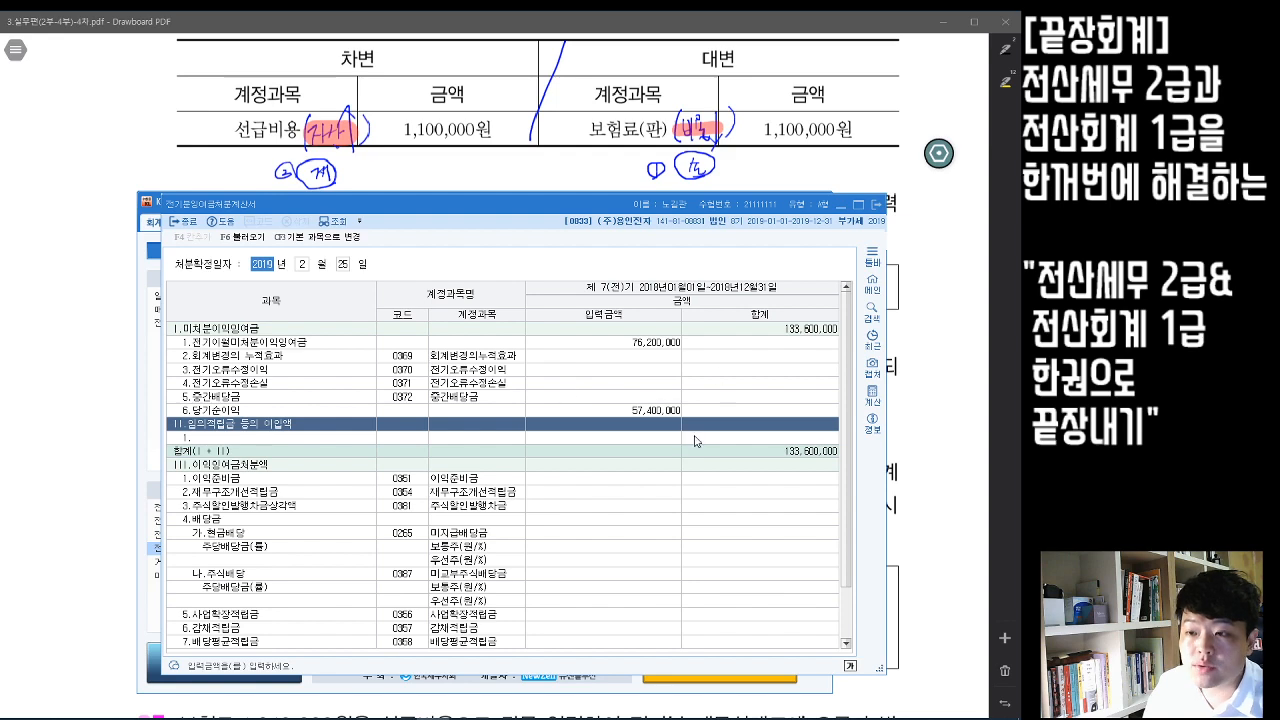
click(877, 204)
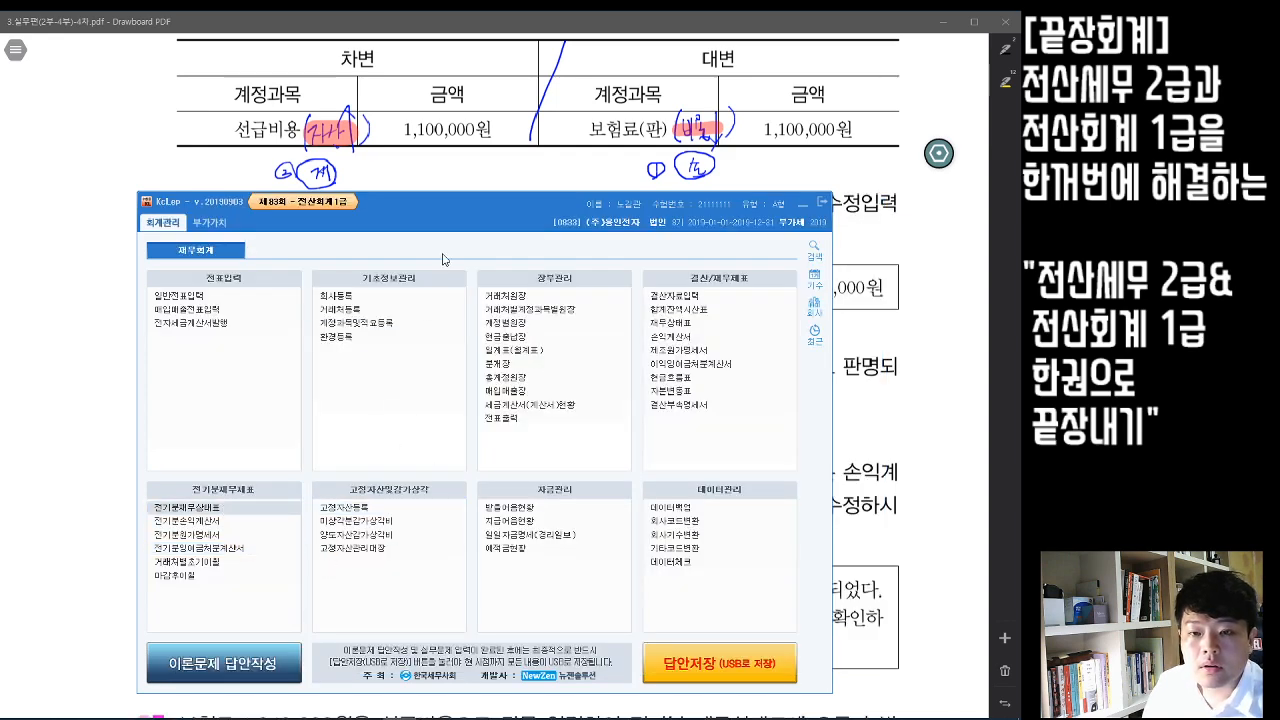
- Open the prior-period balance sheet (전기분재무상태표) and set 선급비용 (0133) to 1,640,000
drag(459, 118, 397, 271)
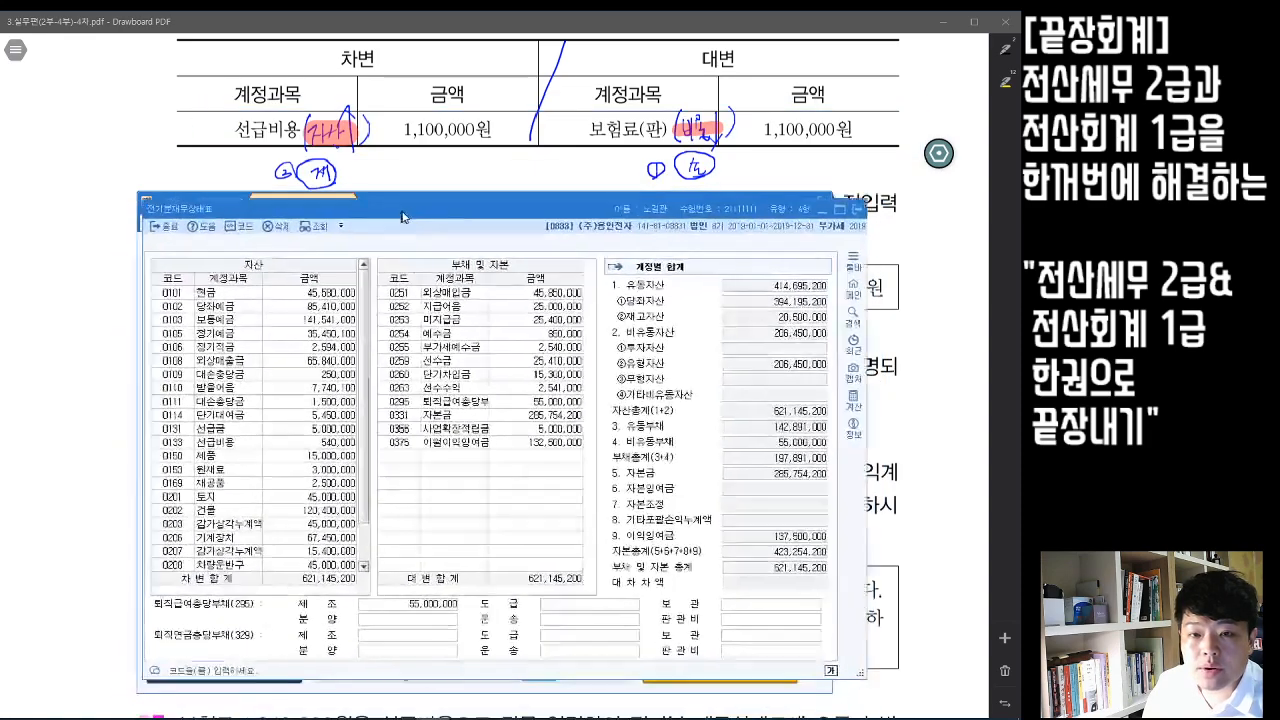
click(295, 442)
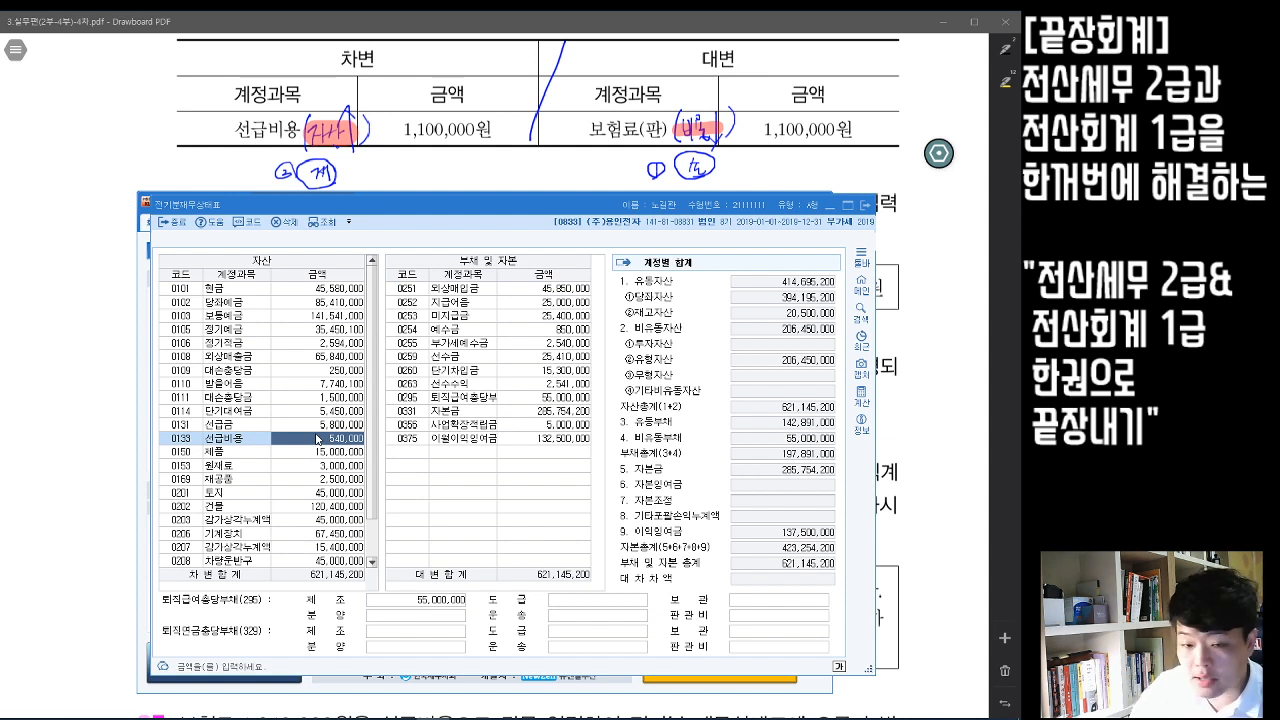
text(1,640)
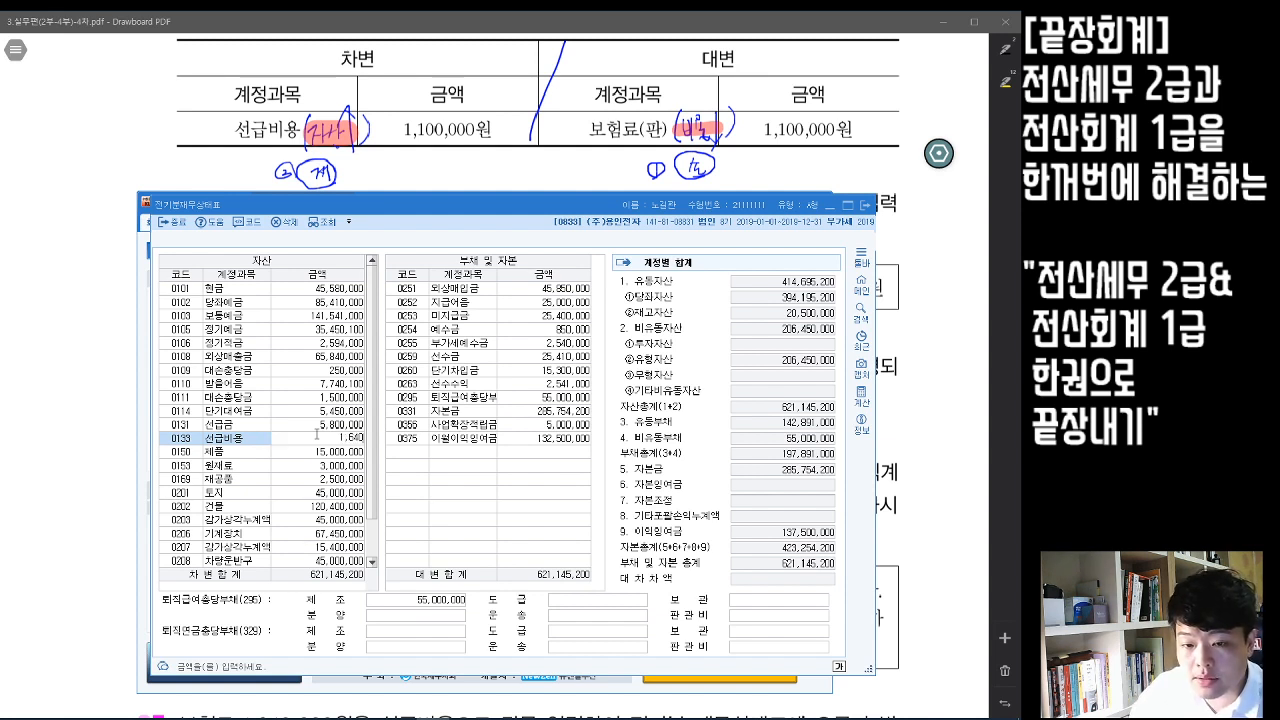
text(,000)
key(Return)
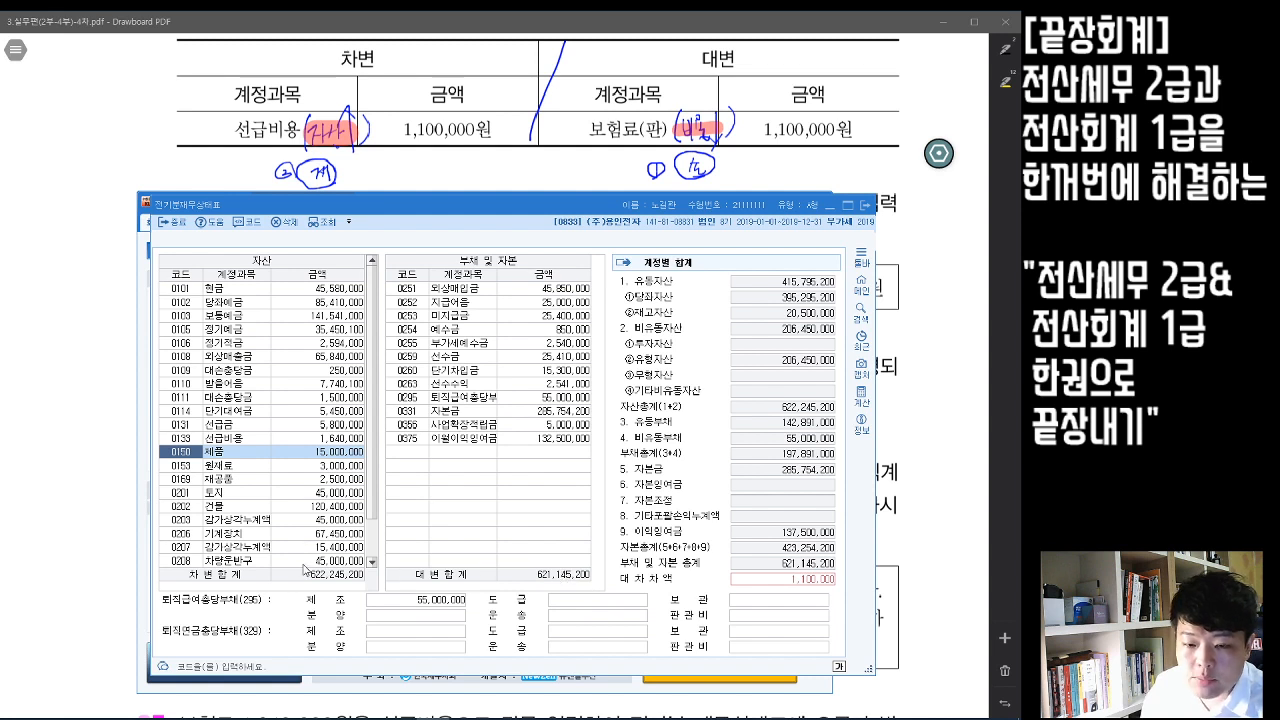
- Set 이월이익잉여금 (0375) to 133,600,000 in the prior-period balance sheet and close the sheet
click(558, 438)
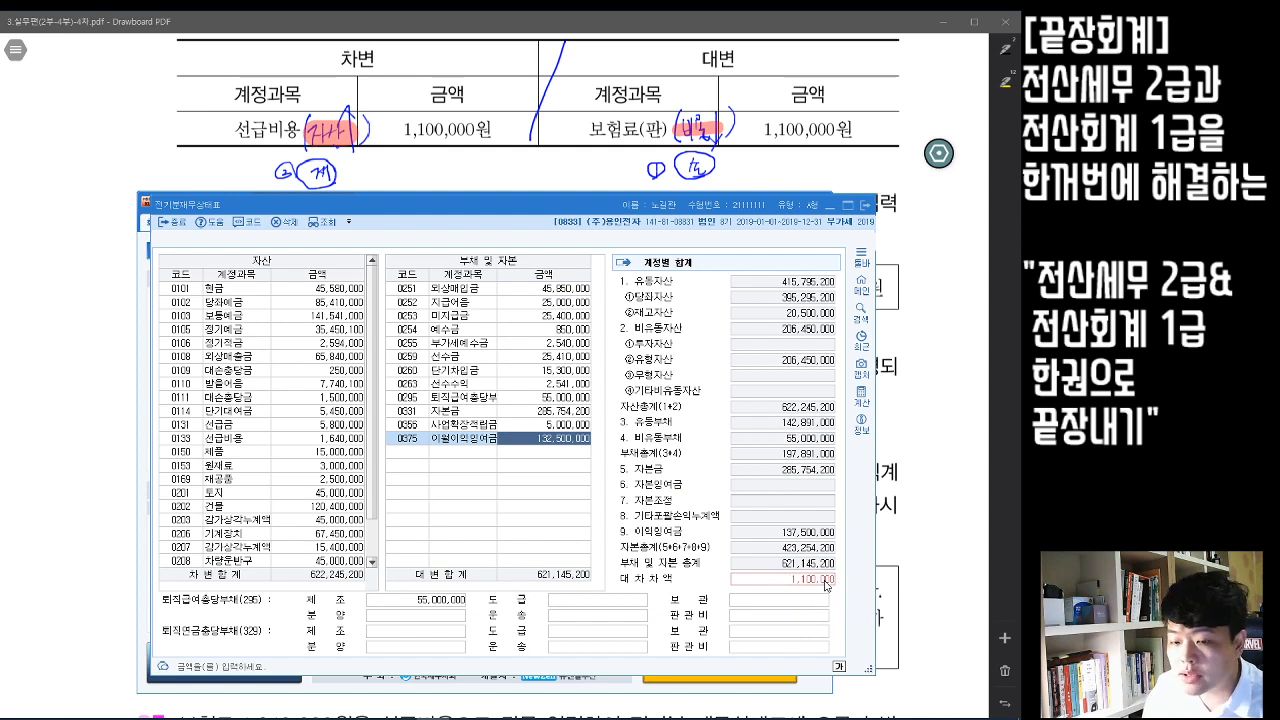
click(552, 440)
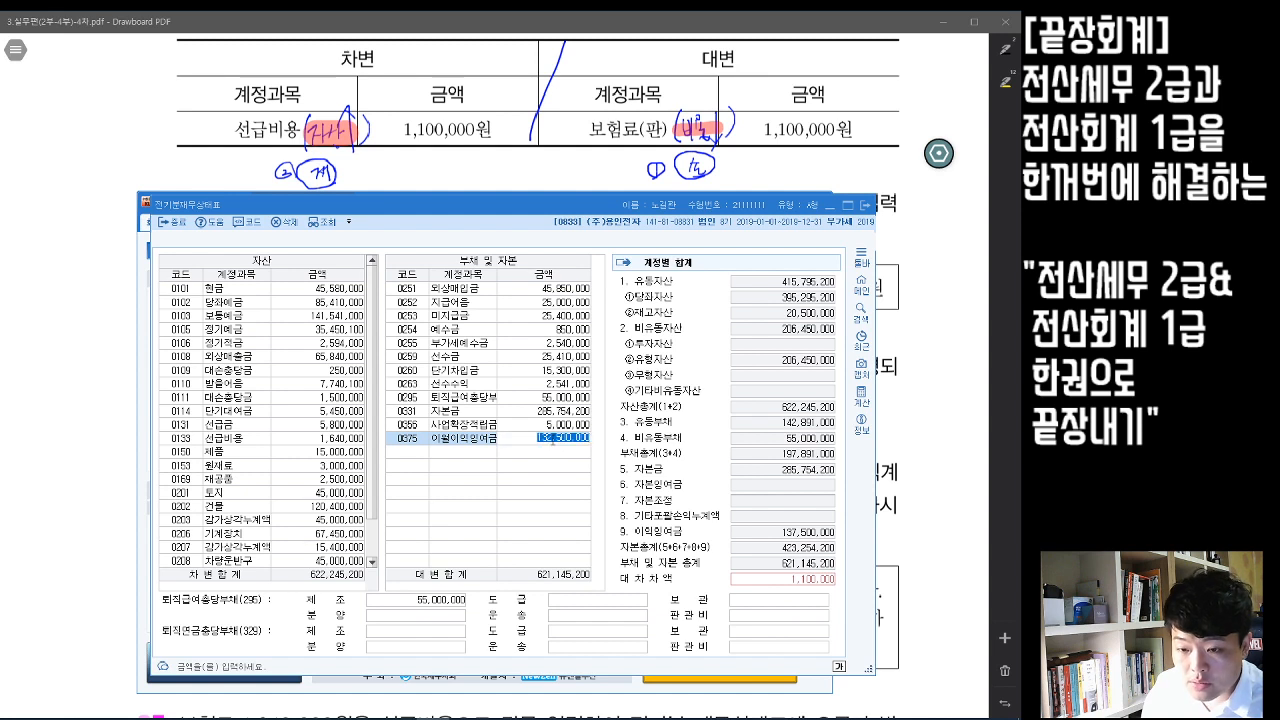
click(554, 440)
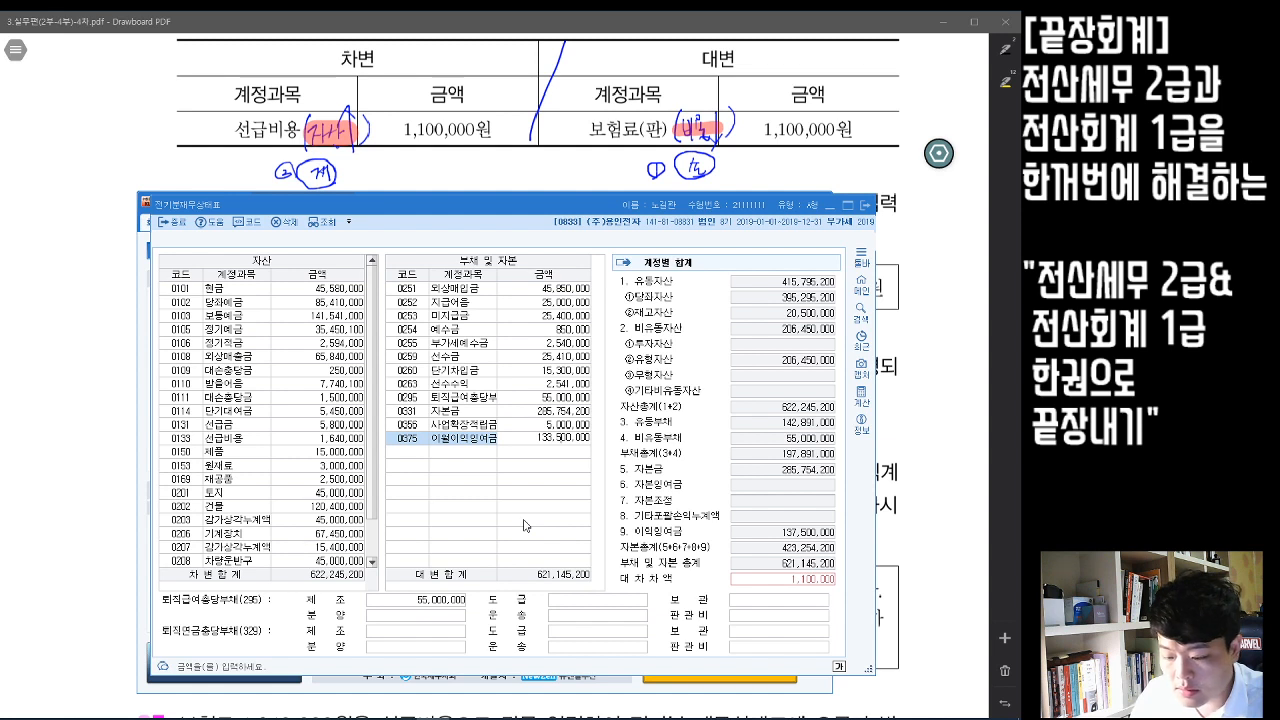
key(Return)
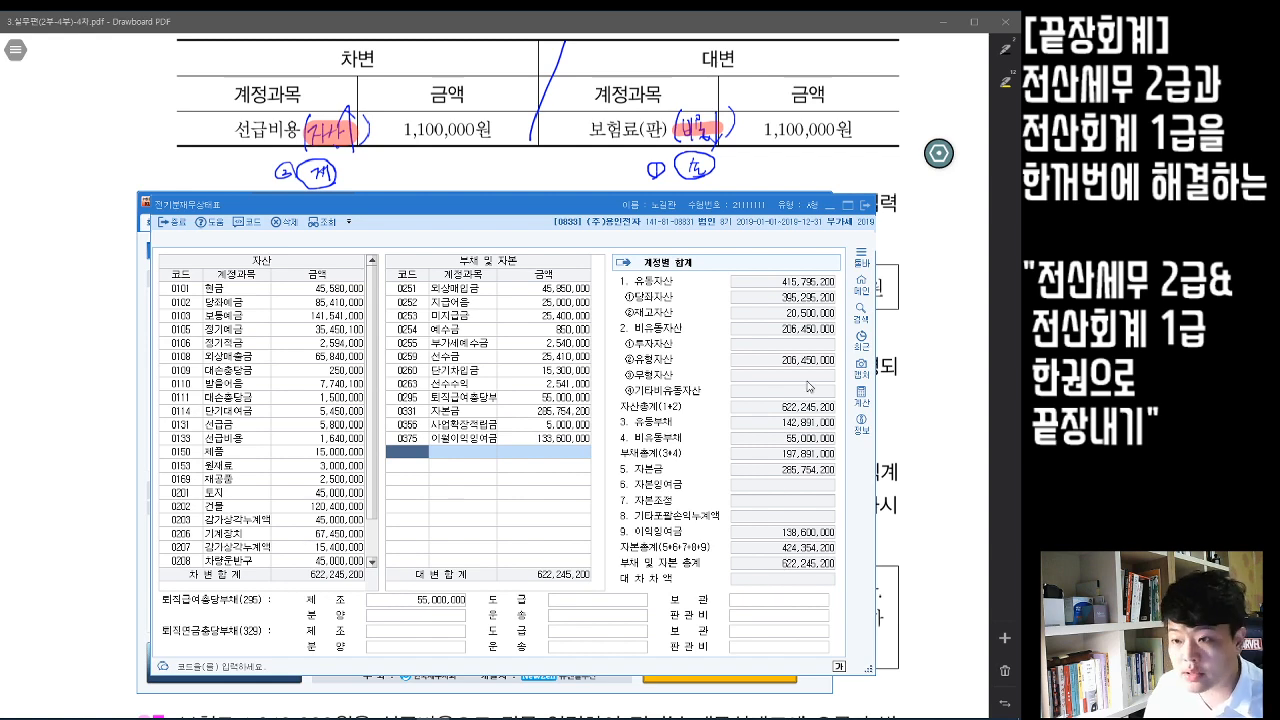
click(866, 205)
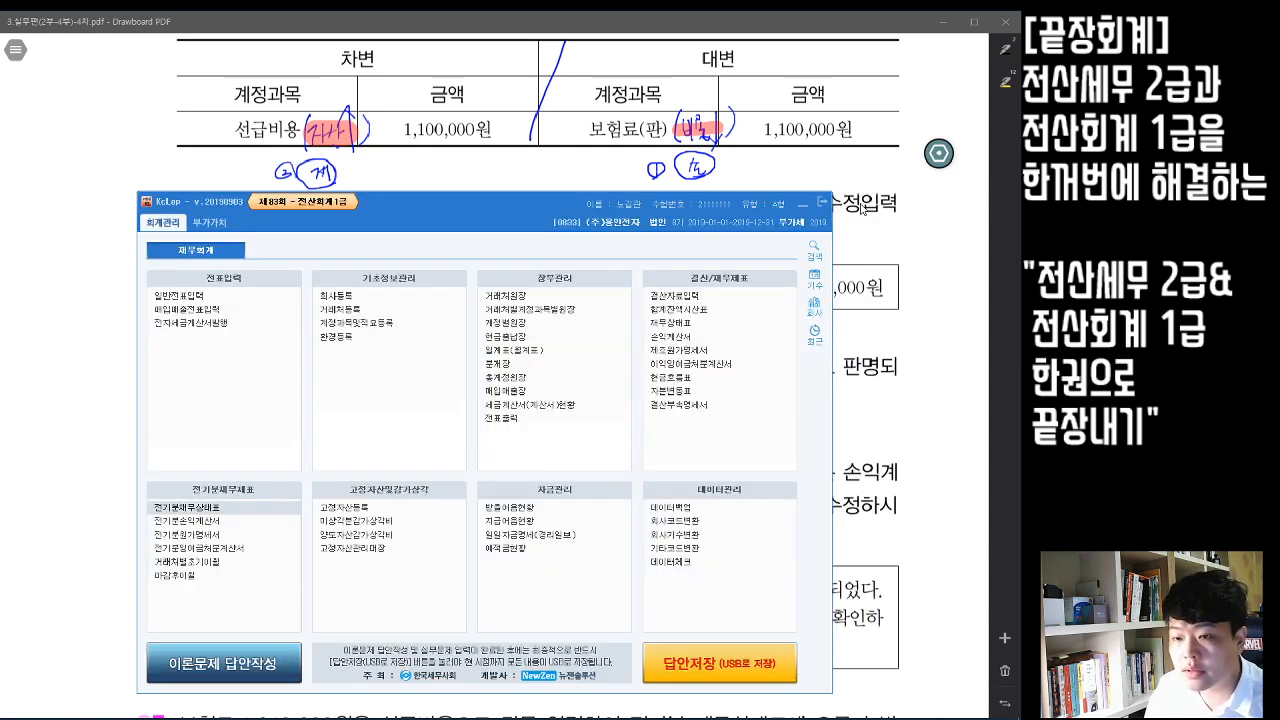
- Switch to Drawboard PDF and mark question 02: circle 원재료, 재공품 and 제품, tick 기말재고액, and underline 전기분 재무제표
click(941, 155)
click(943, 157)
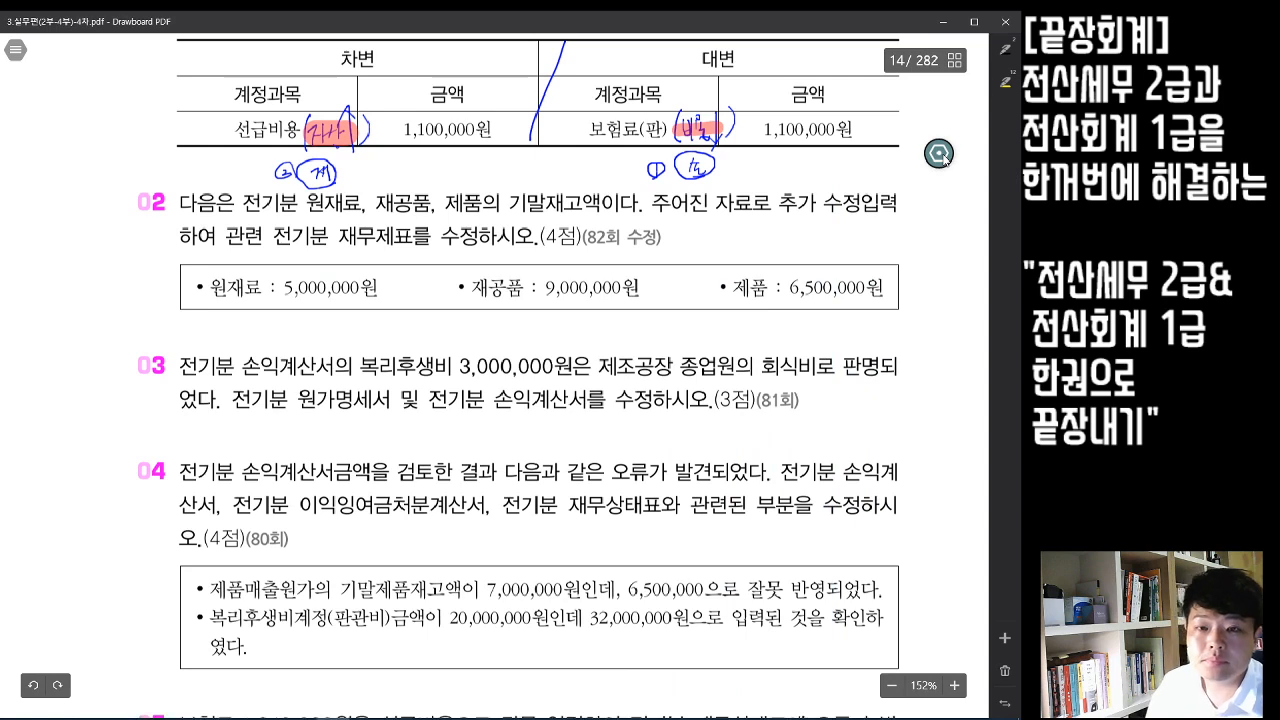
scroll(905, 369, up, 1)
scroll(905, 369, up, 2)
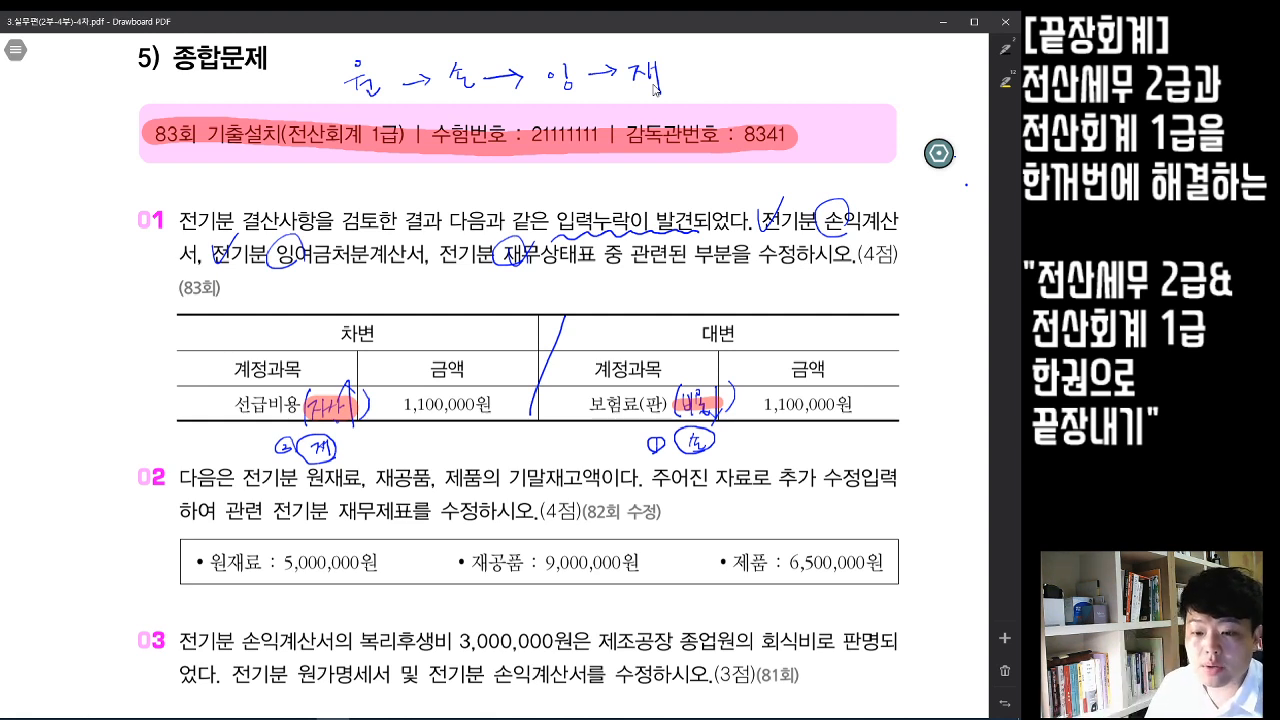
scroll(849, 292, down, 3)
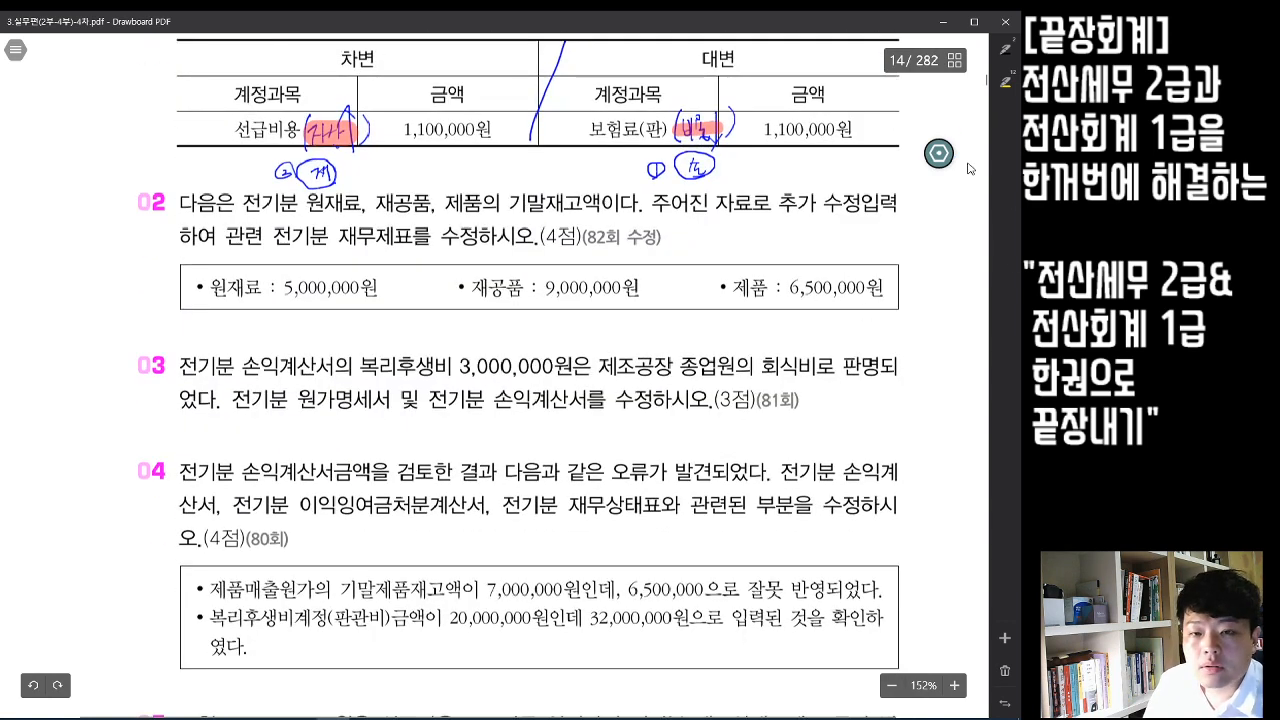
scroll(921, 341, down, 2)
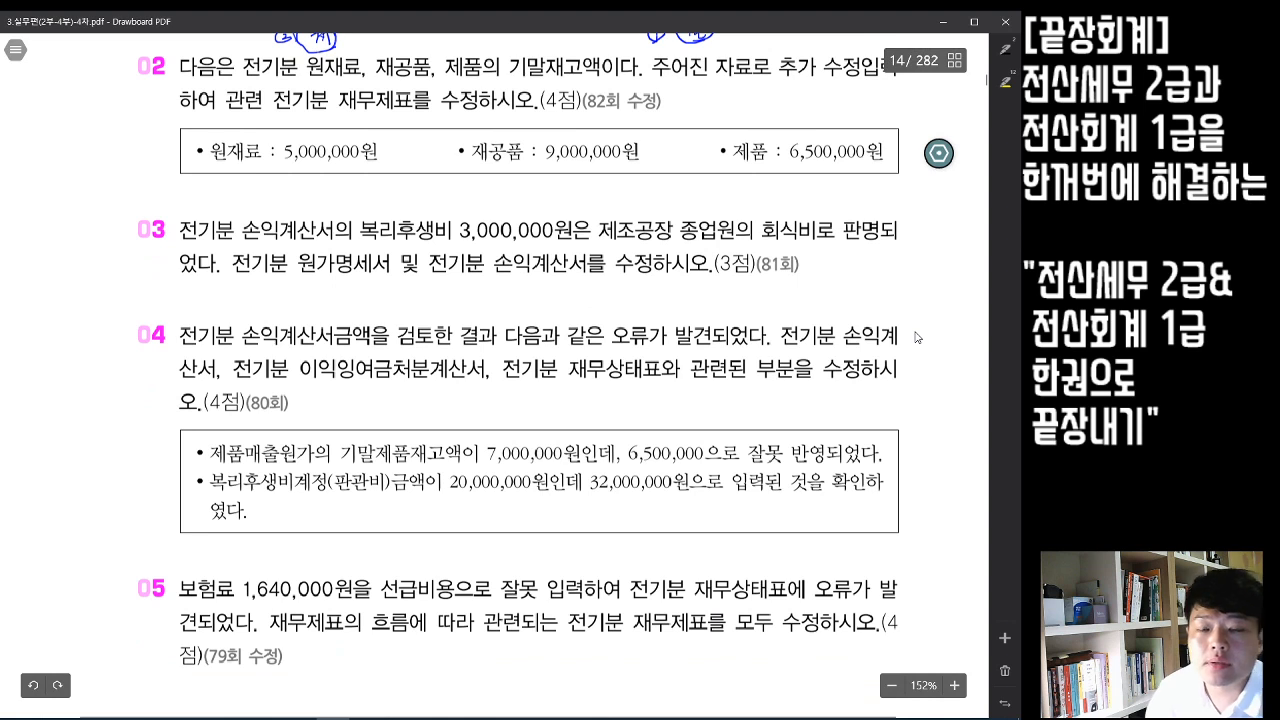
drag(318, 79, 316, 78)
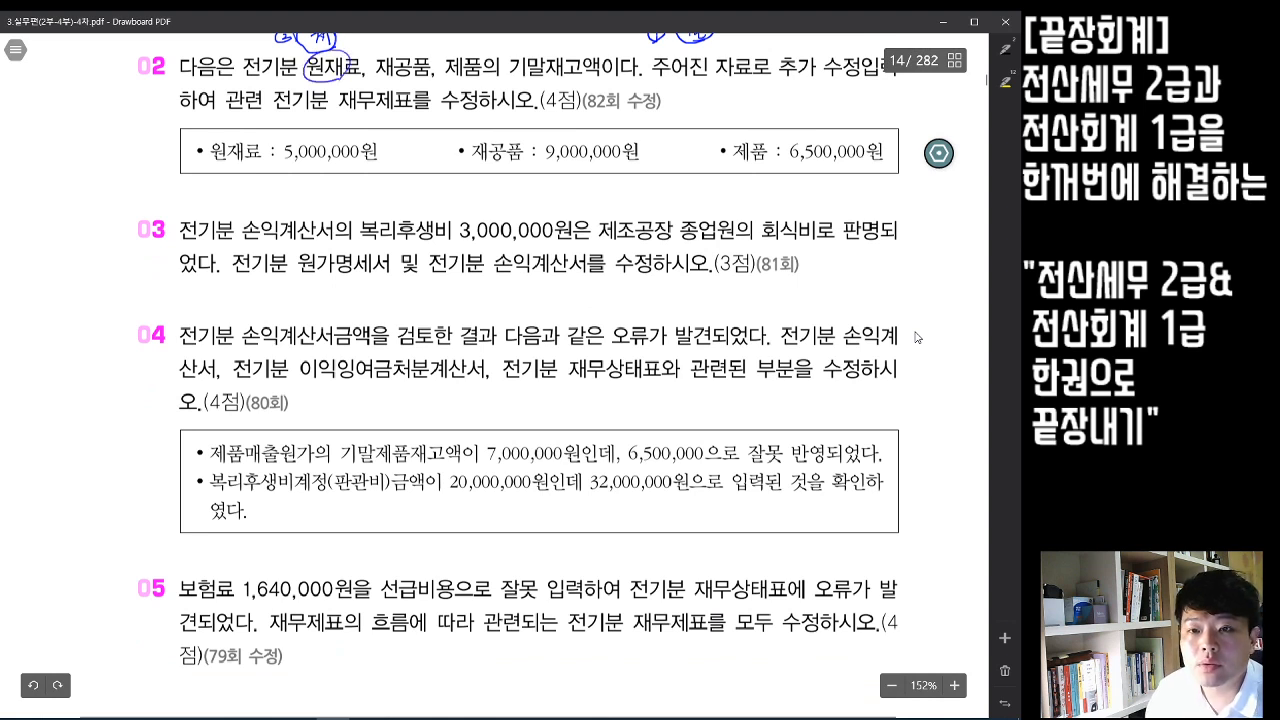
mouse_move(424, 52)
mouse_down()
mouse_move(470, 80)
mouse_move(486, 46)
mouse_move(529, 47)
mouse_up()
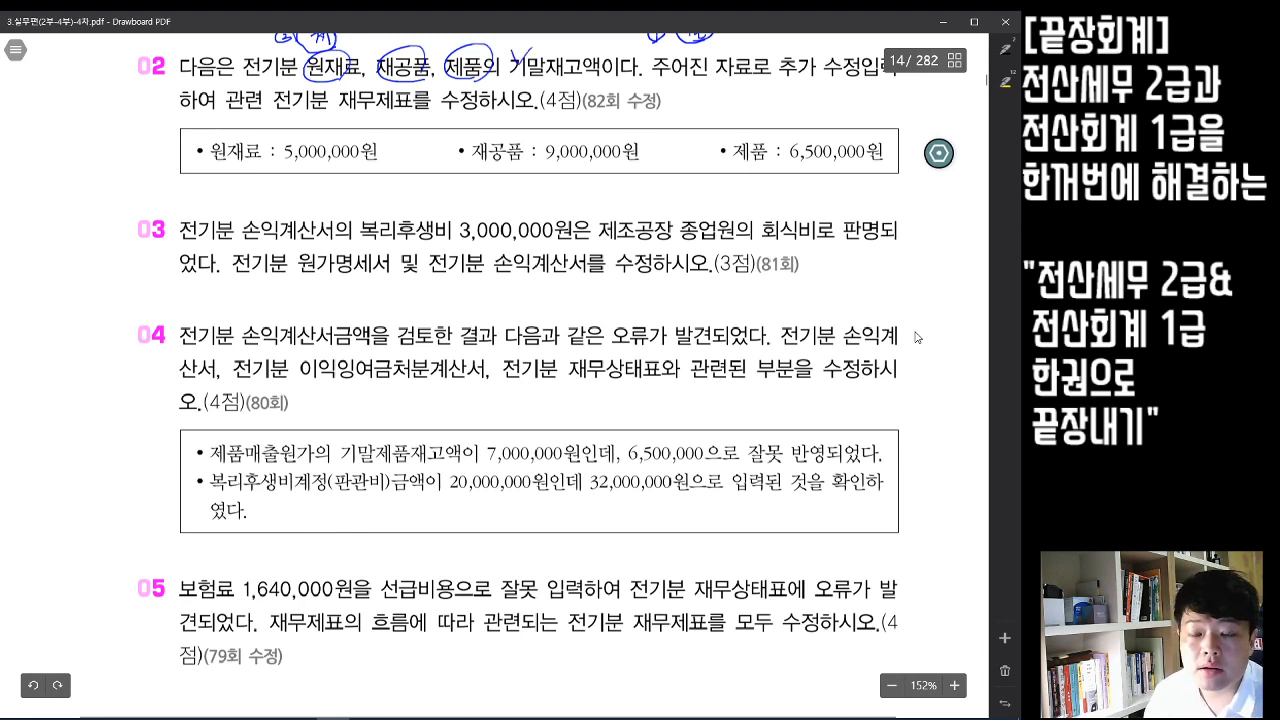
drag(276, 113, 408, 112)
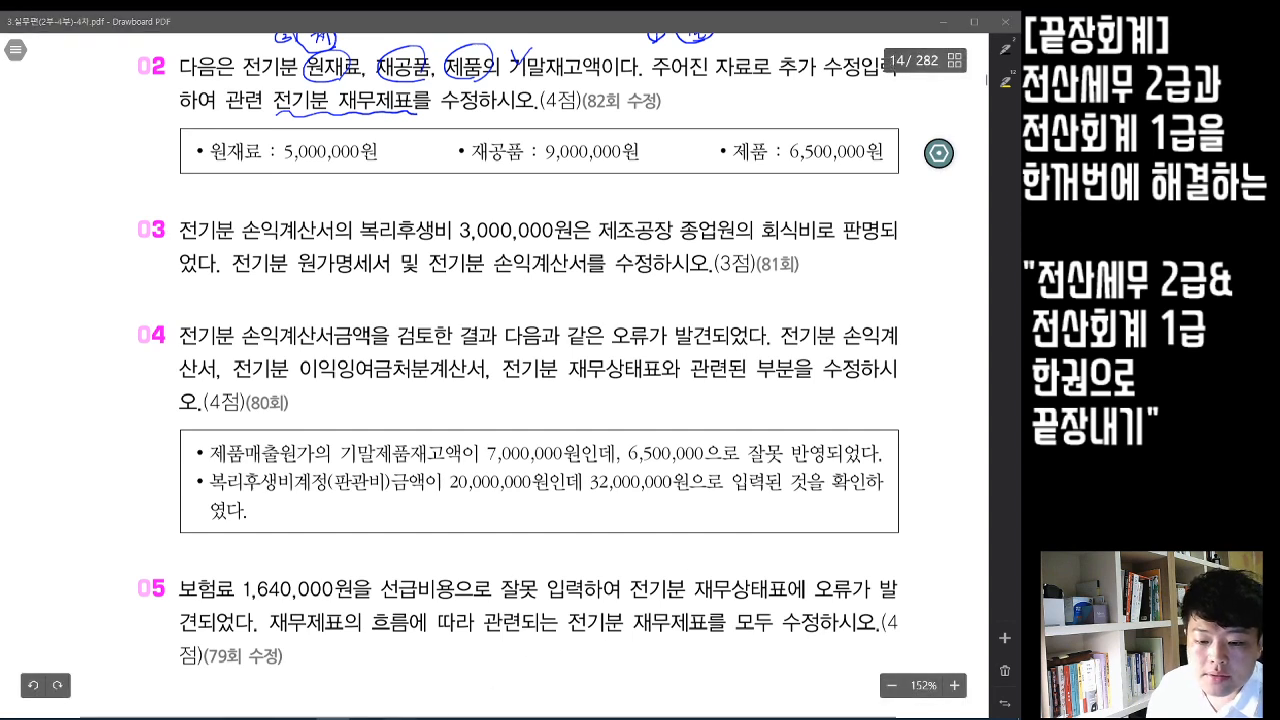
- Switch to KcLep and review the prior-period cost statement (전기분원가명세서) and income statement (전기분손익계산서), closing each one
click(399, 717)
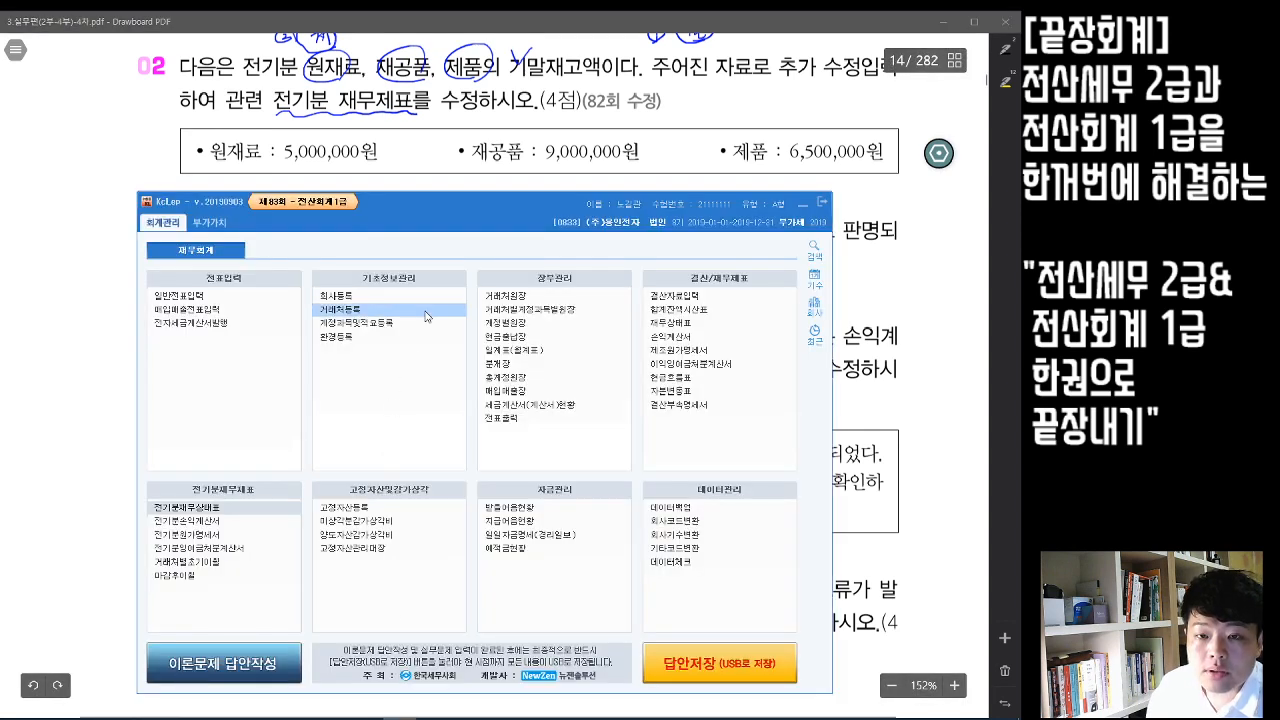
click(240, 538)
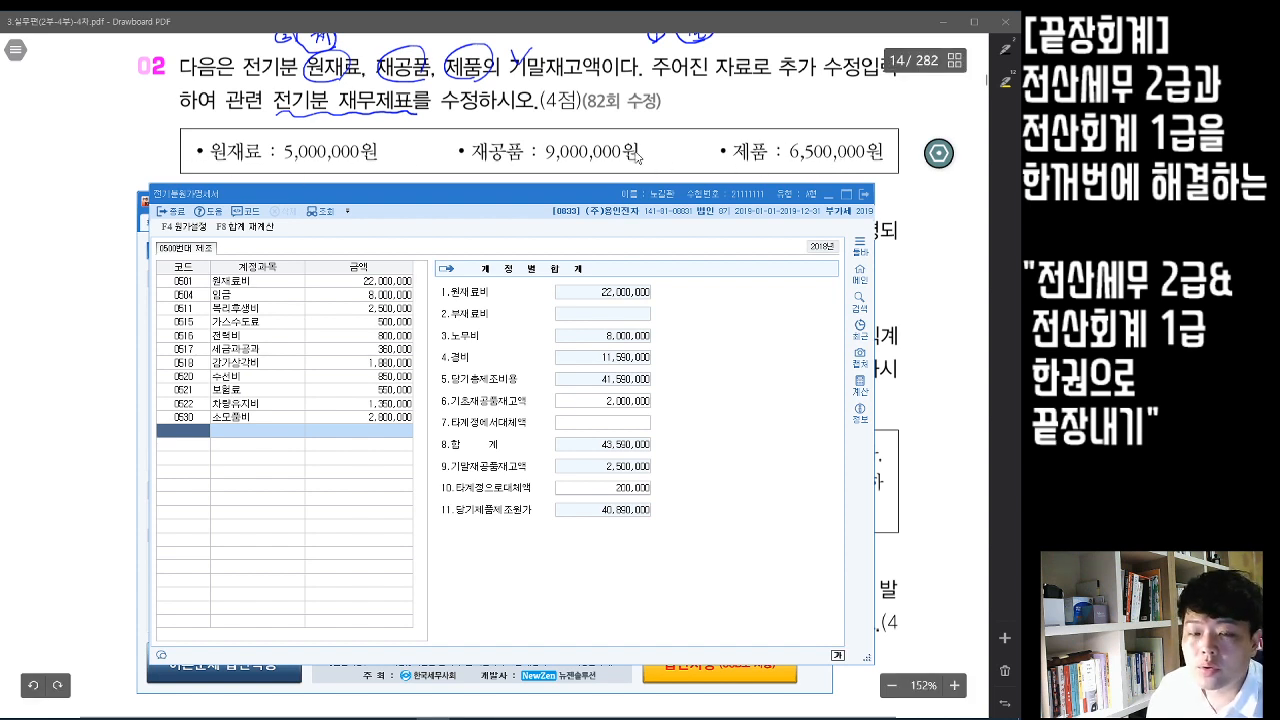
click(866, 196)
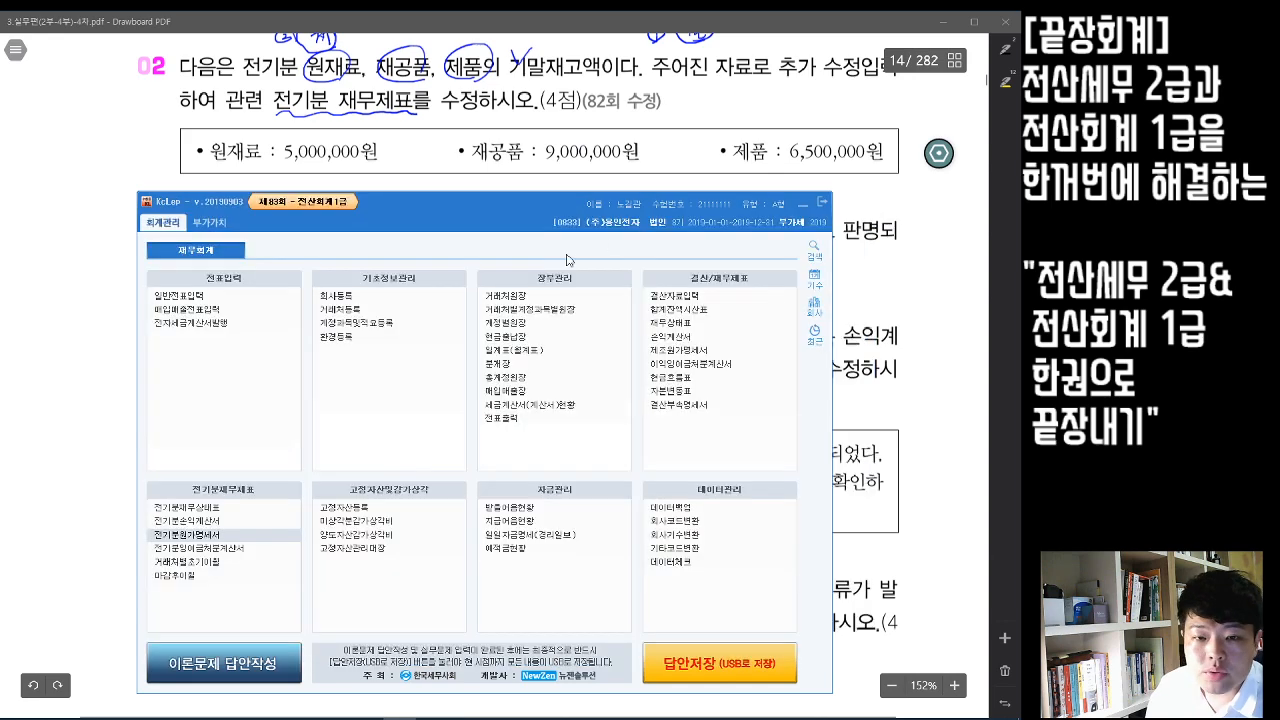
click(216, 521)
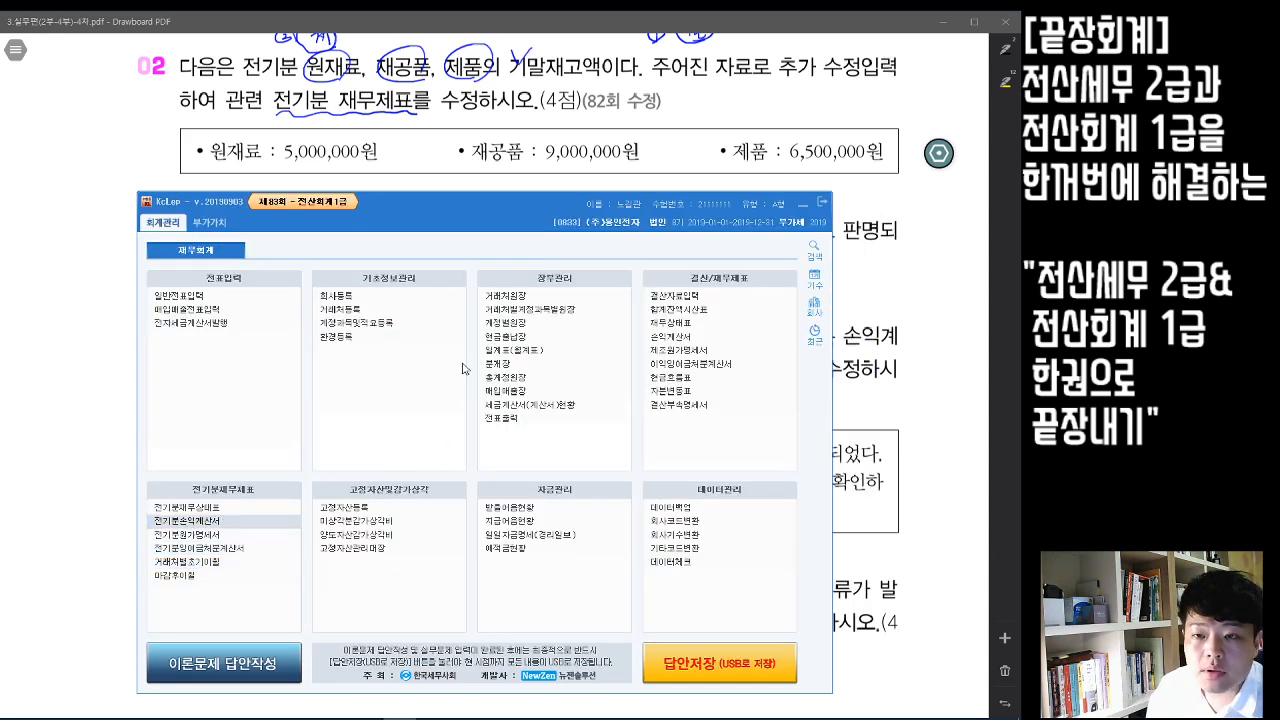
drag(470, 189, 472, 179)
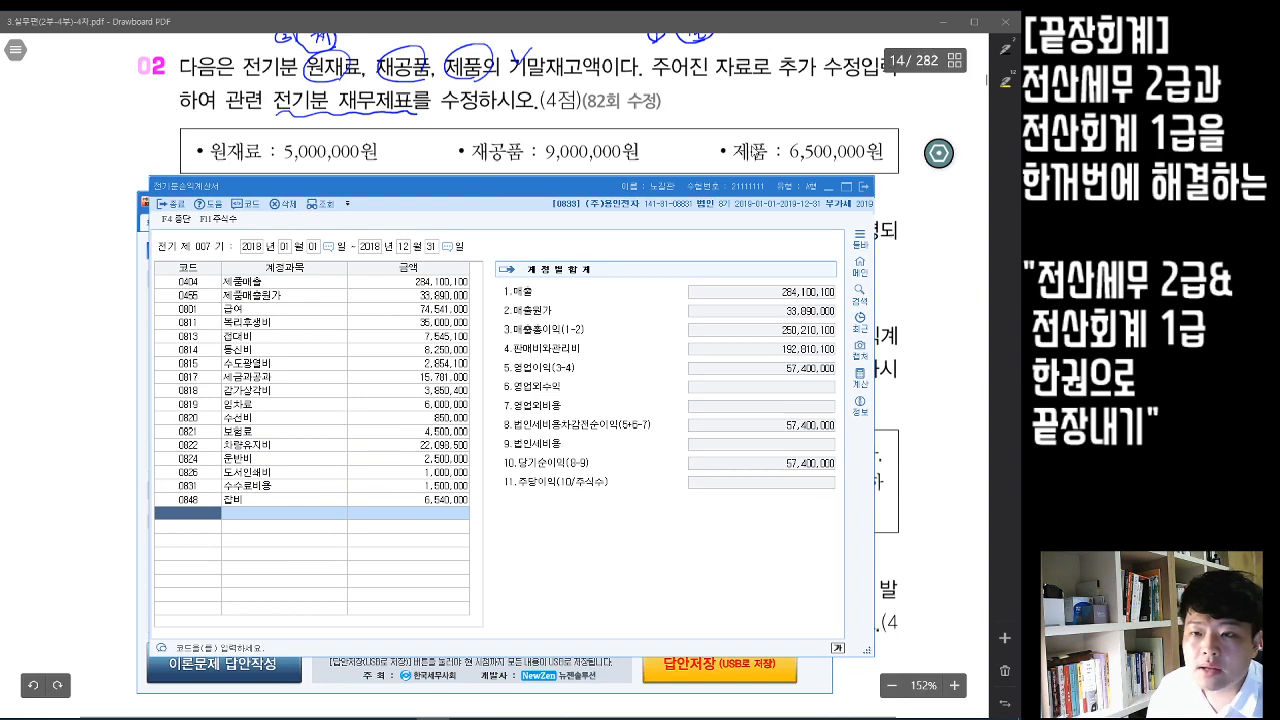
click(866, 188)
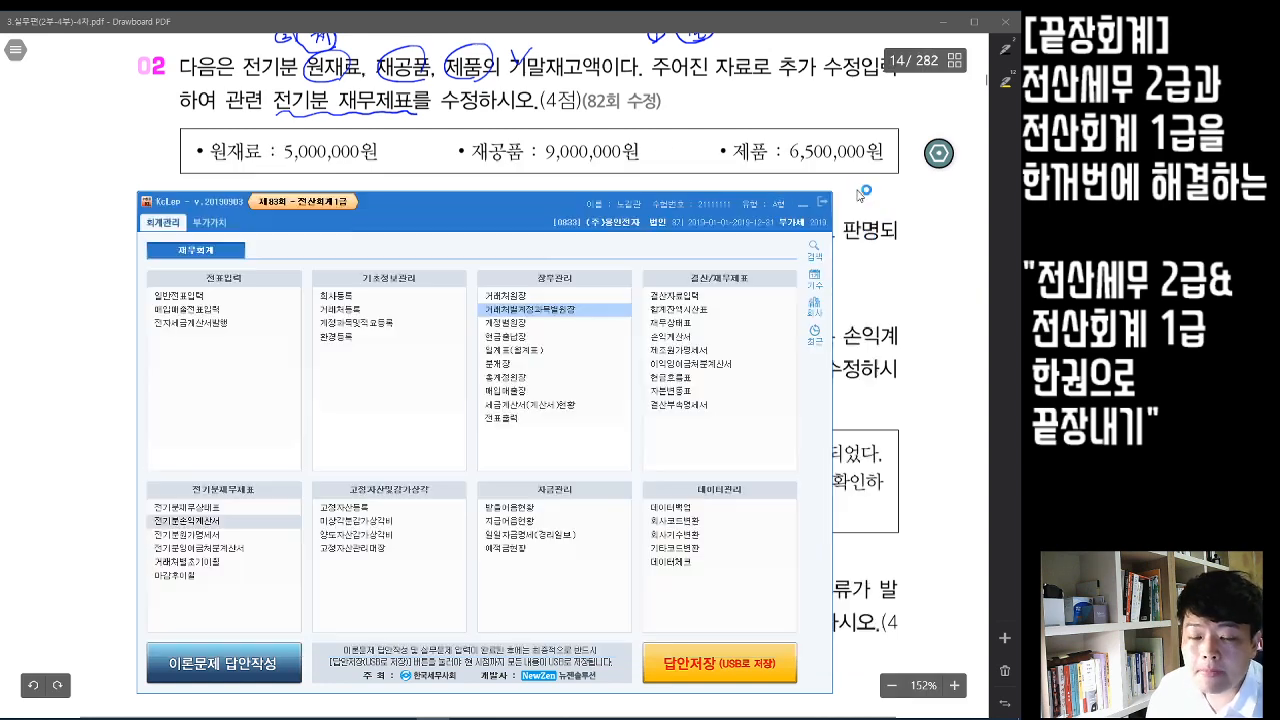
- Reload net income into the prior-period retained earnings statement (전기분잉여금처분계산서) for question 02 and close it
click(211, 550)
drag(410, 196, 412, 178)
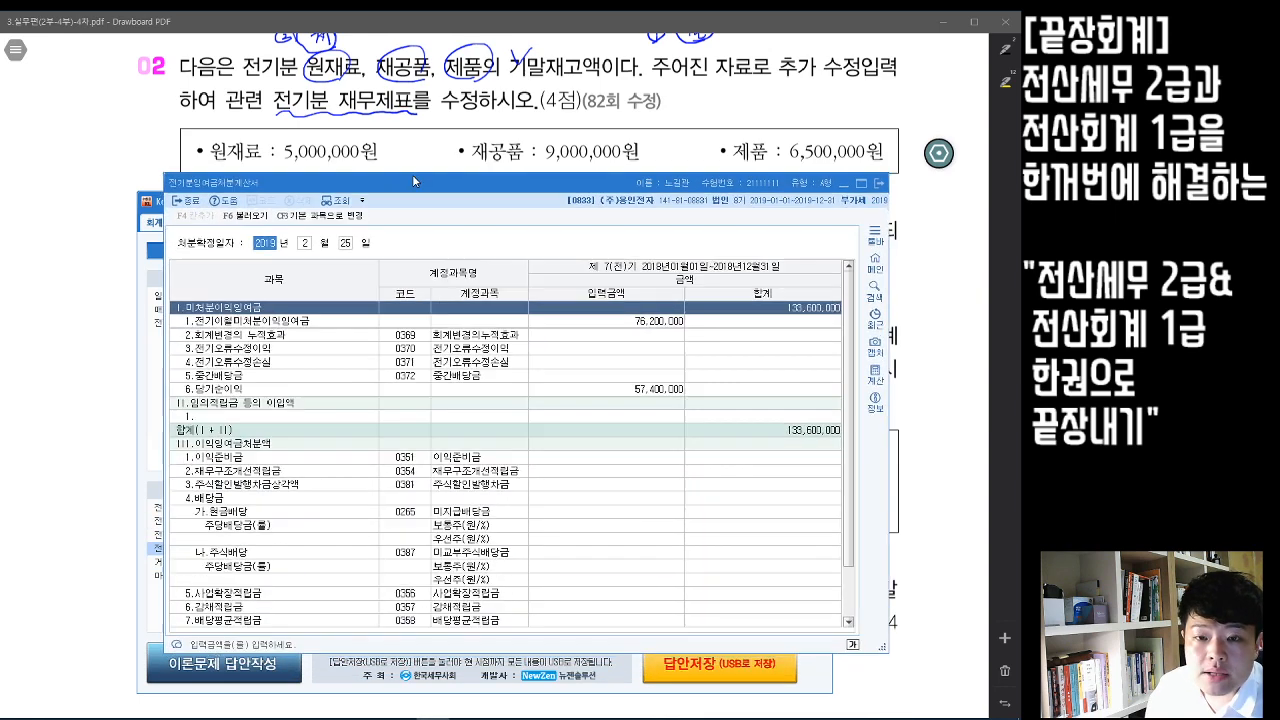
click(249, 215)
click(566, 439)
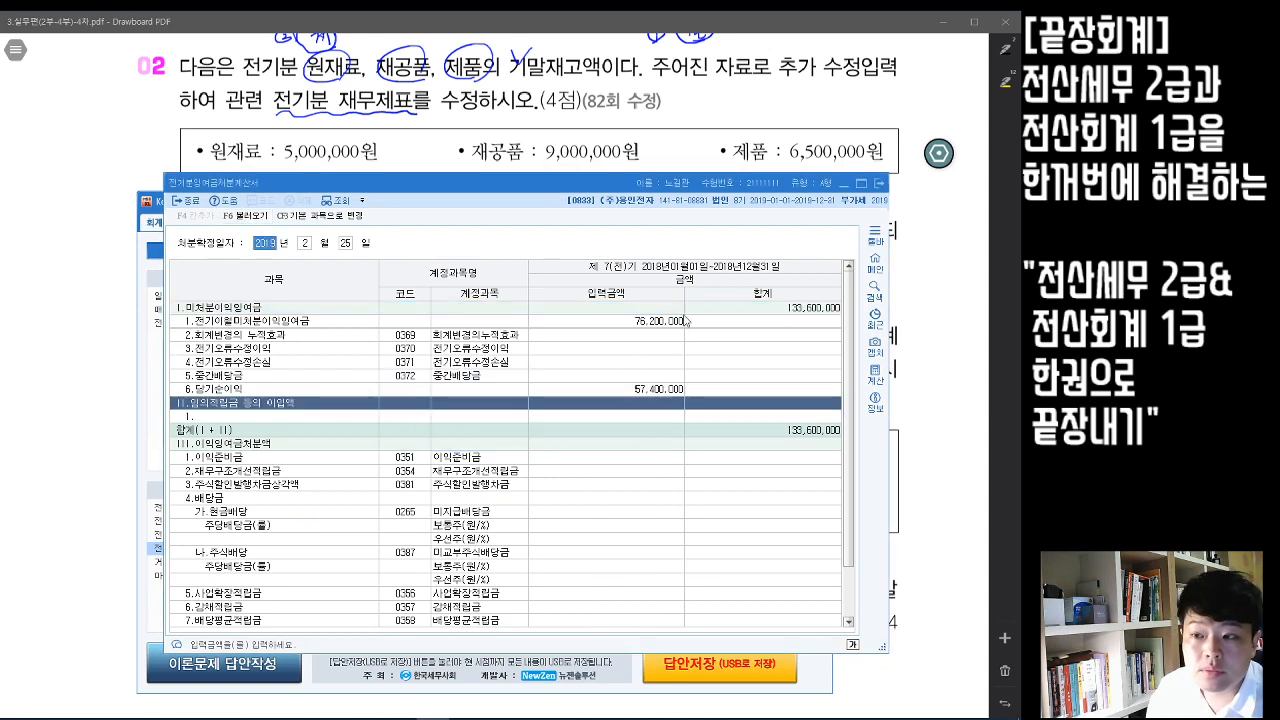
click(879, 185)
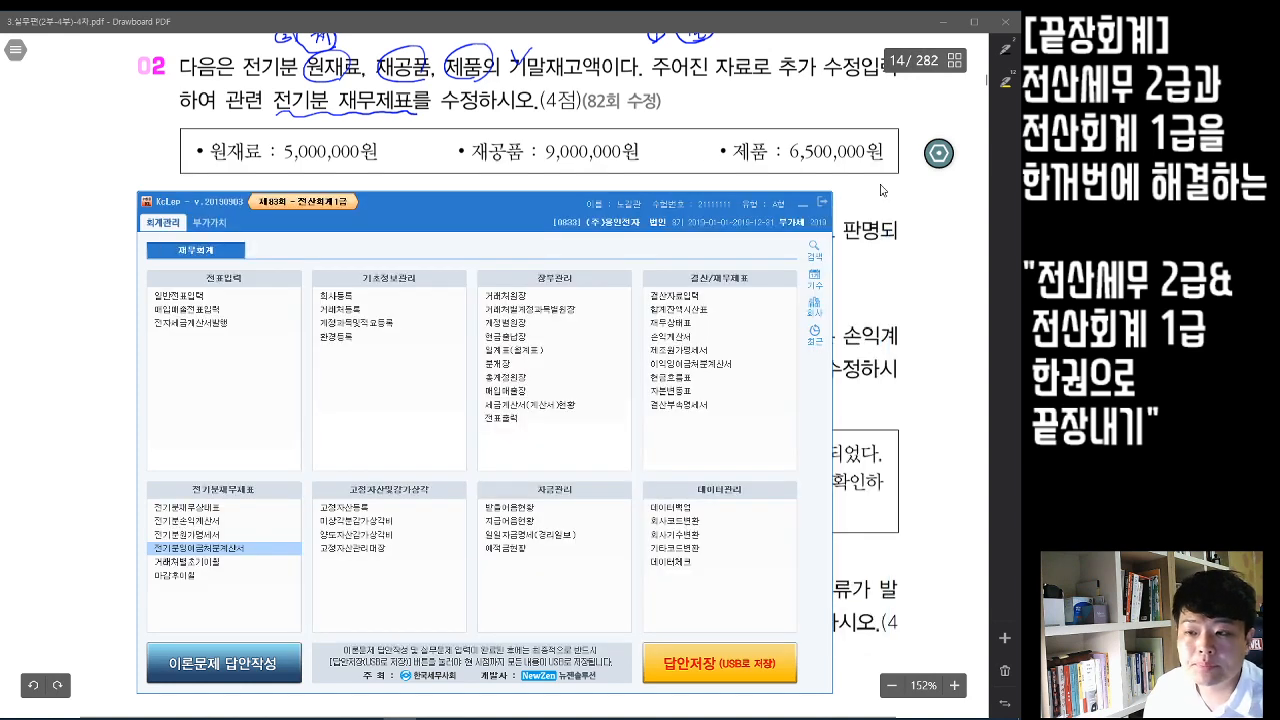
- In the prior-period balance sheet (전기분재무상태표), set 원재료 (0153) to 5,000,000
click(234, 510)
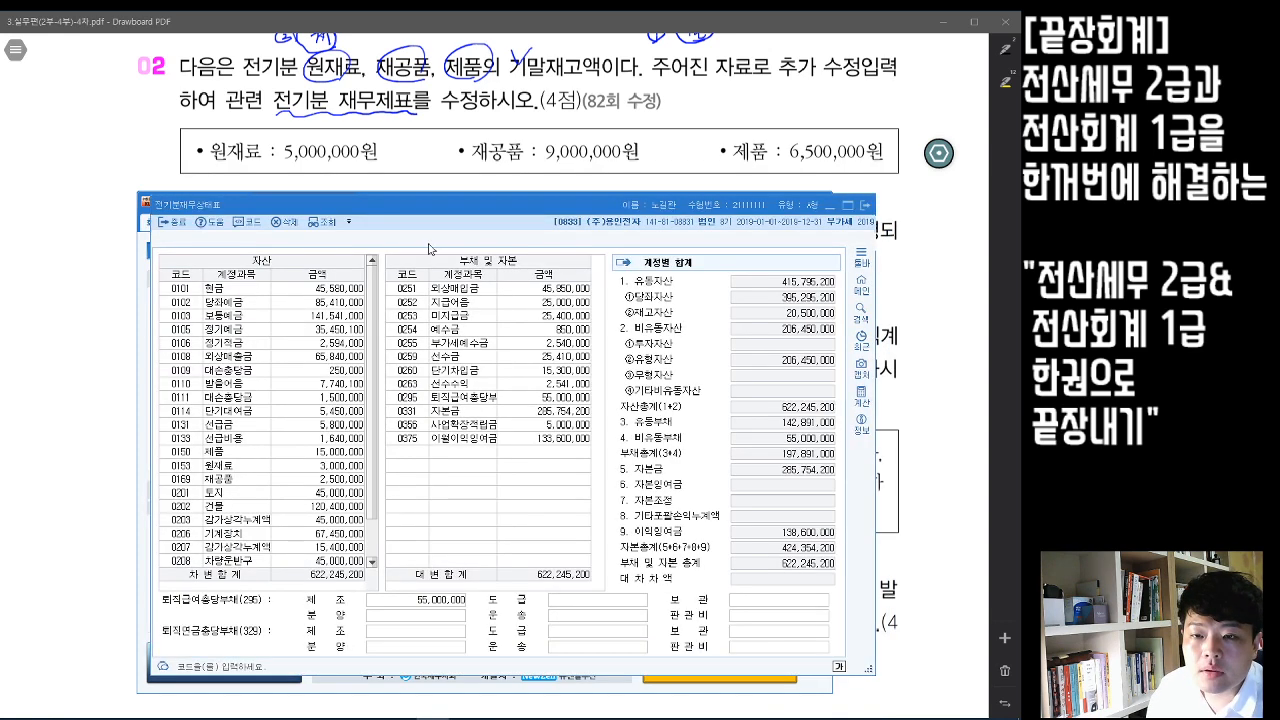
drag(443, 207, 456, 194)
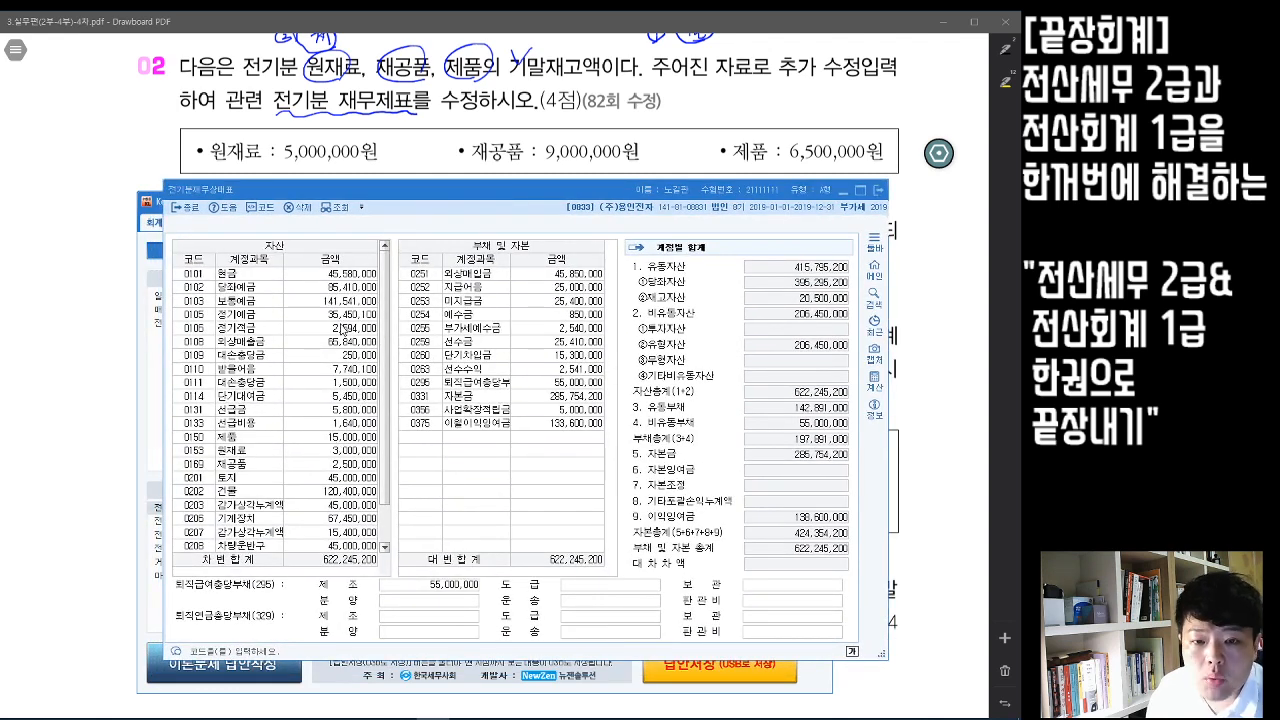
click(337, 455)
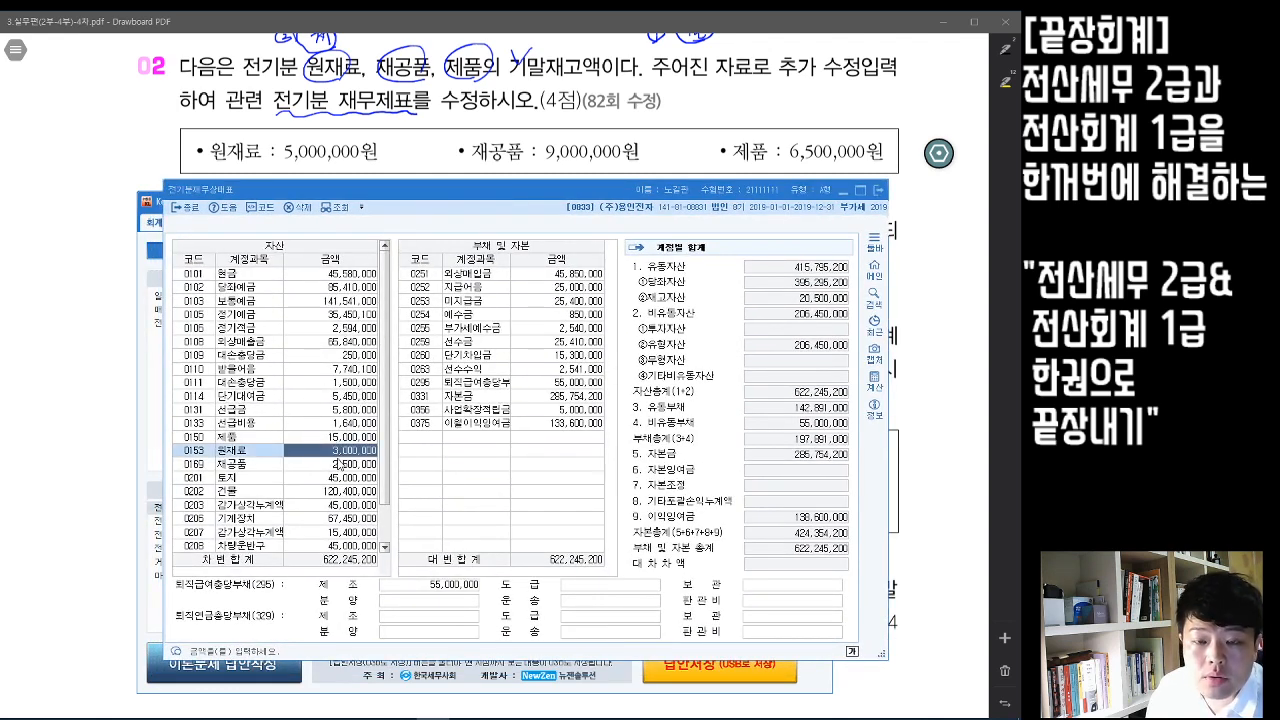
click(337, 465)
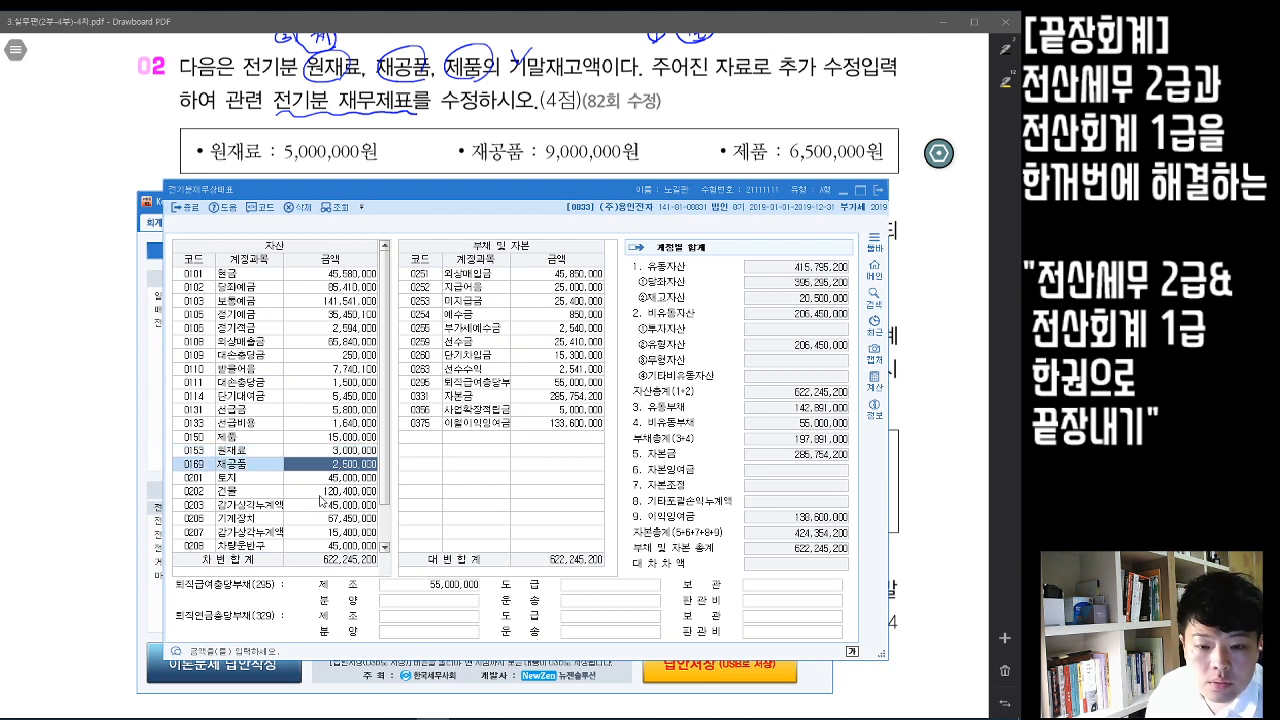
click(331, 440)
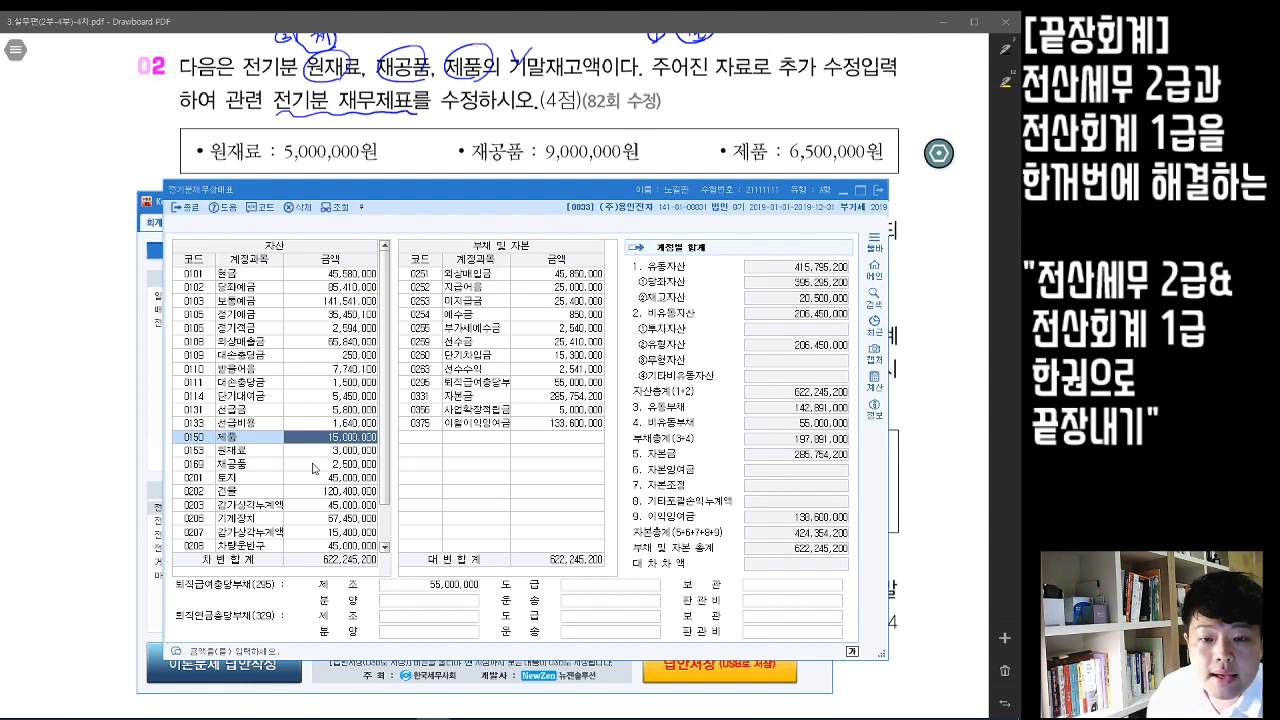
click(330, 455)
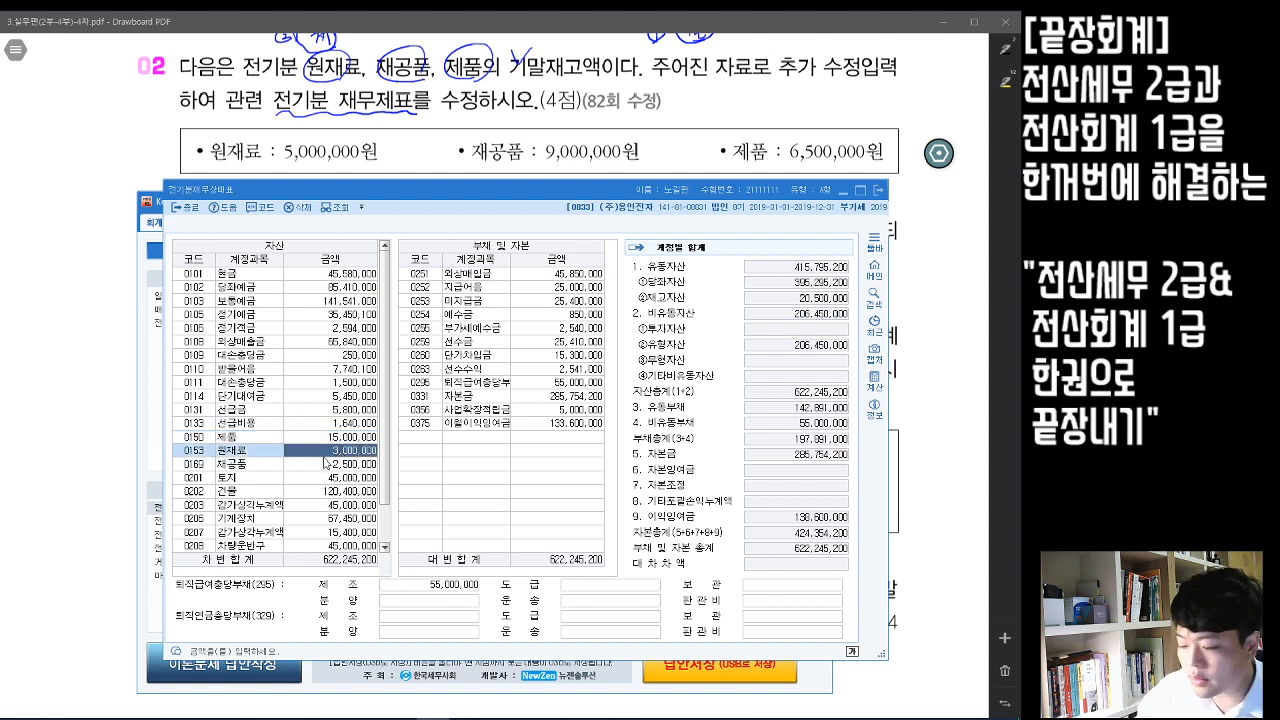
text(5000000)
key(Return)
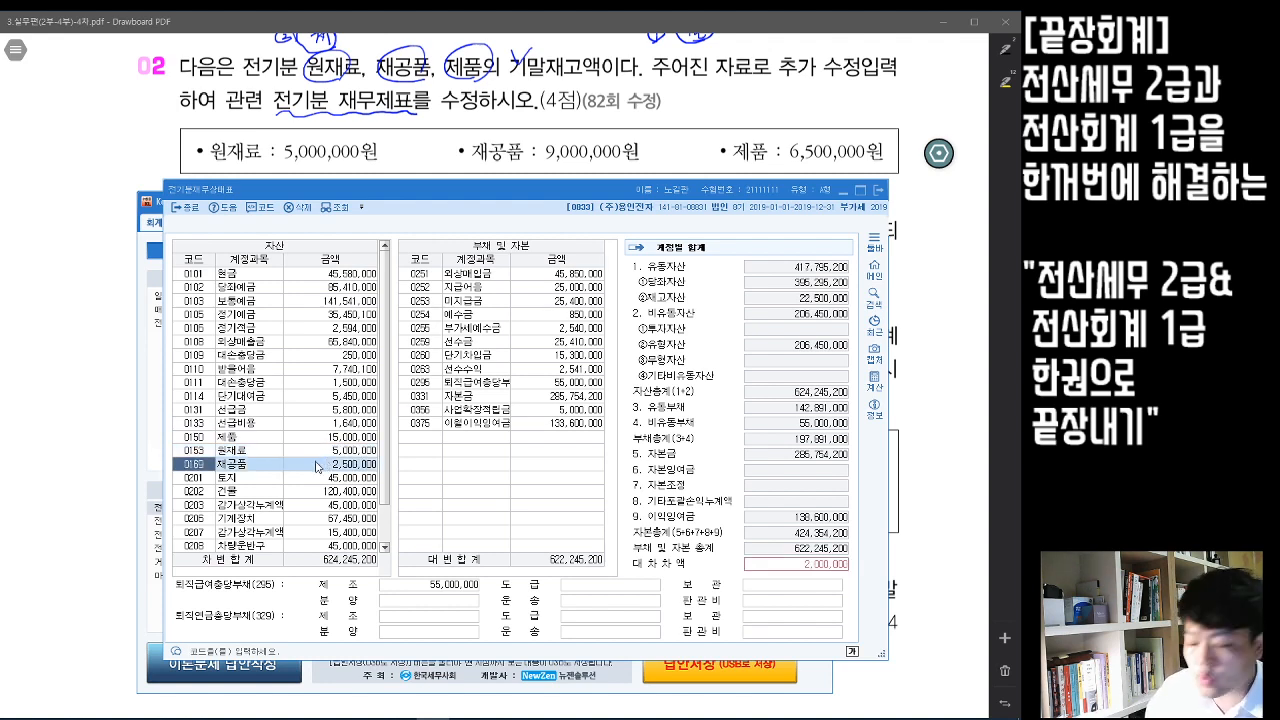
- Set 재공품 (0169) to 9,000,000 in the prior-period balance sheet
text(9++)
key(Return)
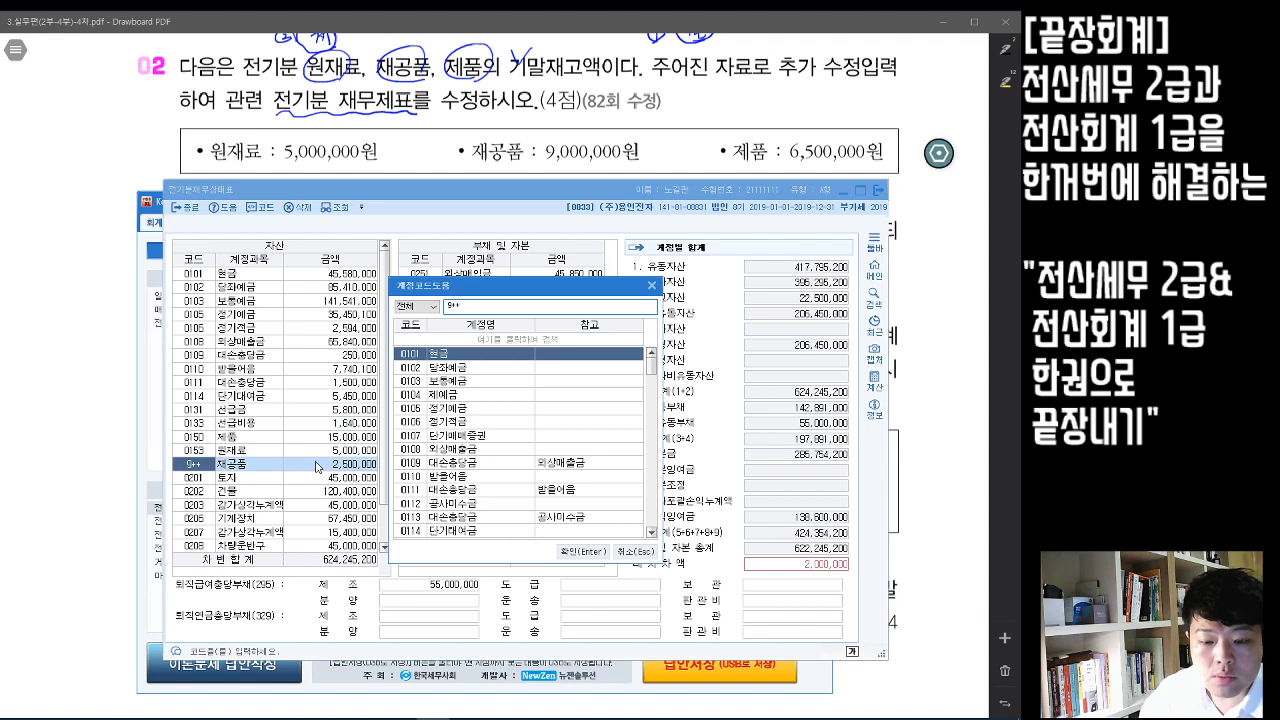
key(Escape)
click(318, 466)
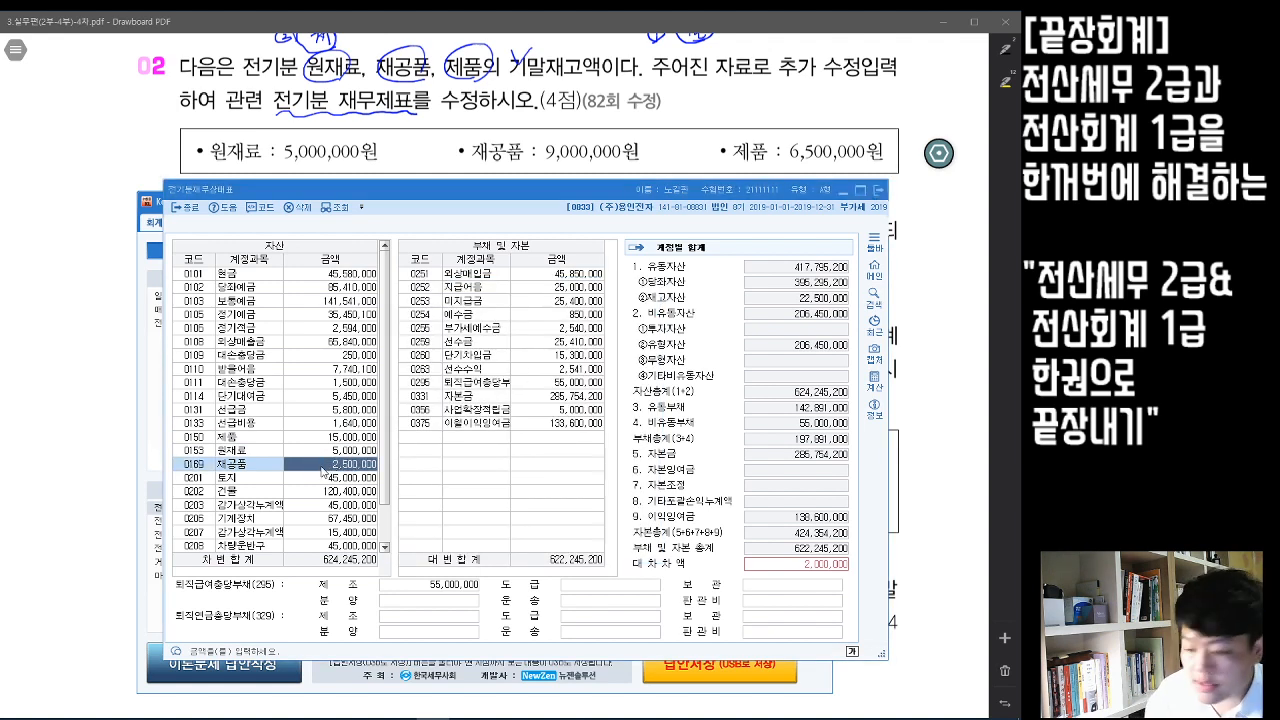
text(9++)
key(Return)
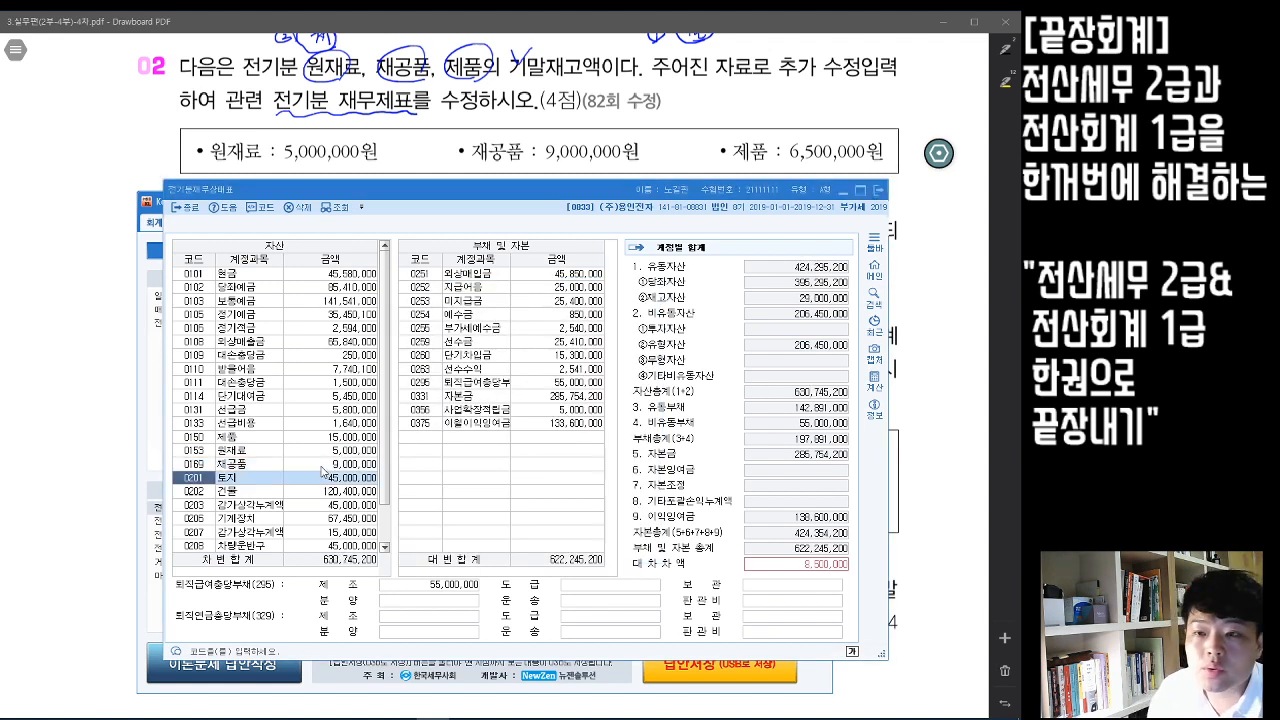
- Set 제품 (0150) to 6,500,000 in the prior-period balance sheet and close the sheet
click(330, 440)
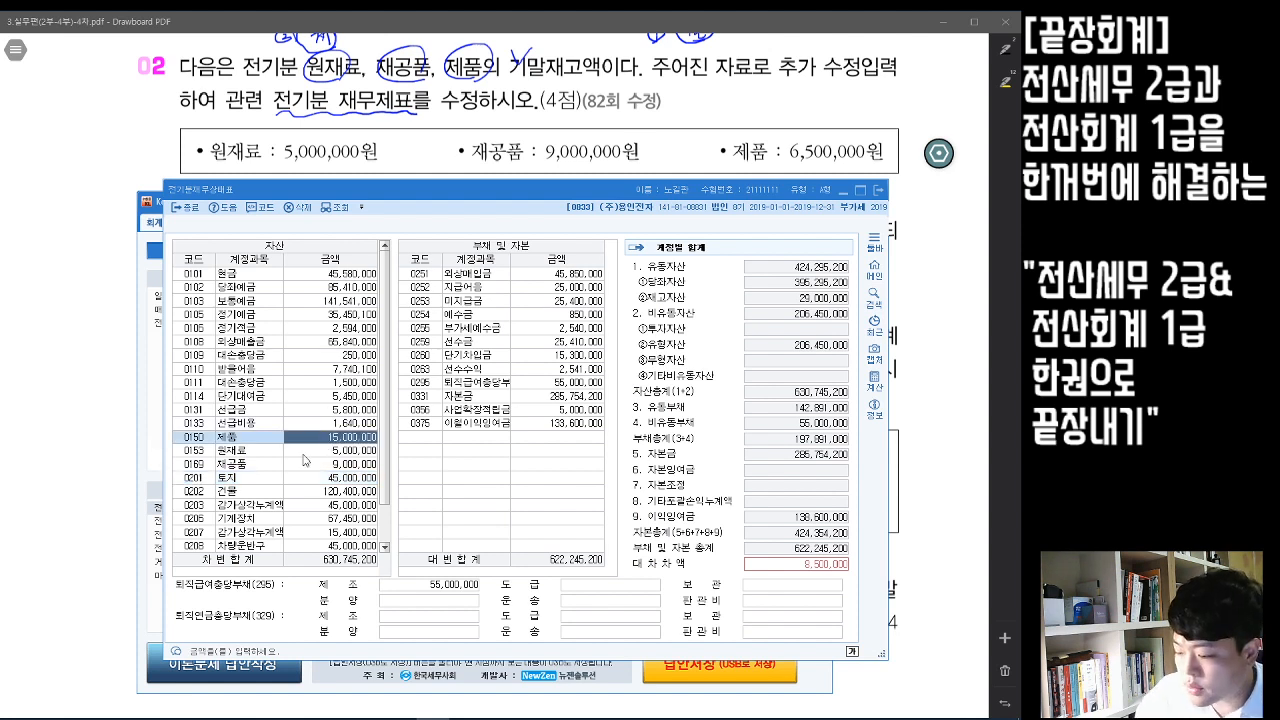
text(6500+)
key(Return)
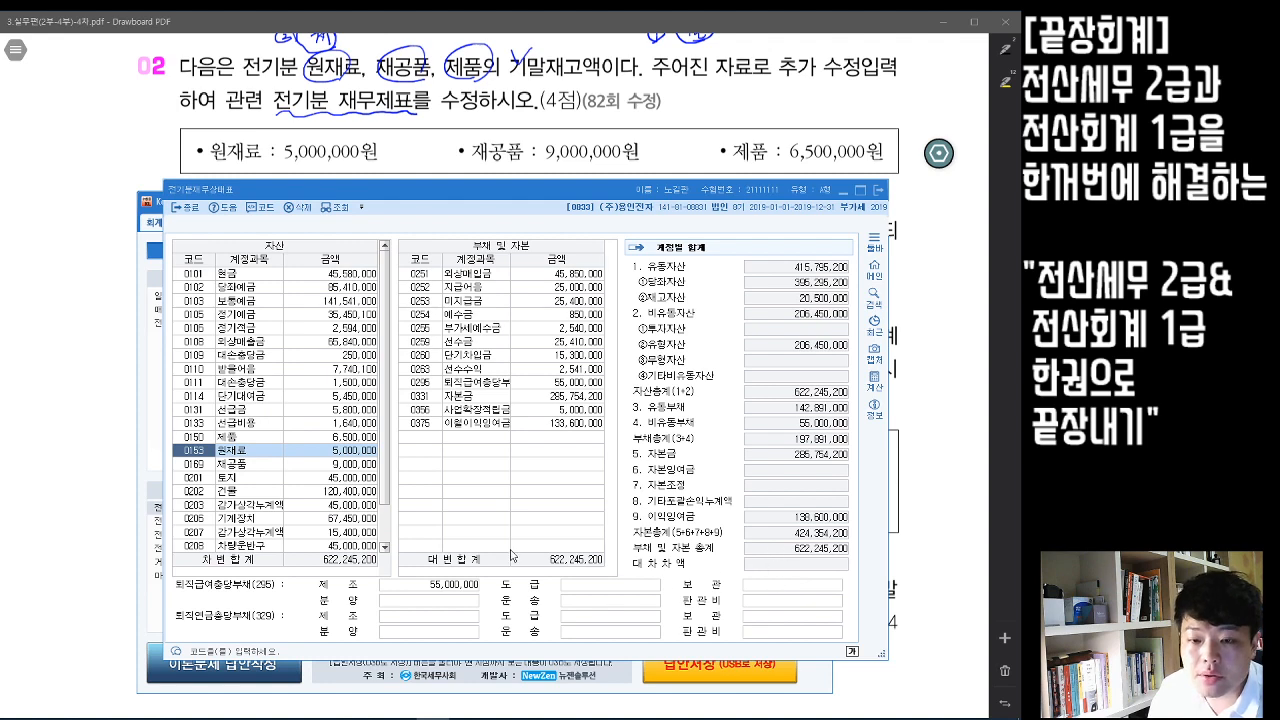
click(879, 190)
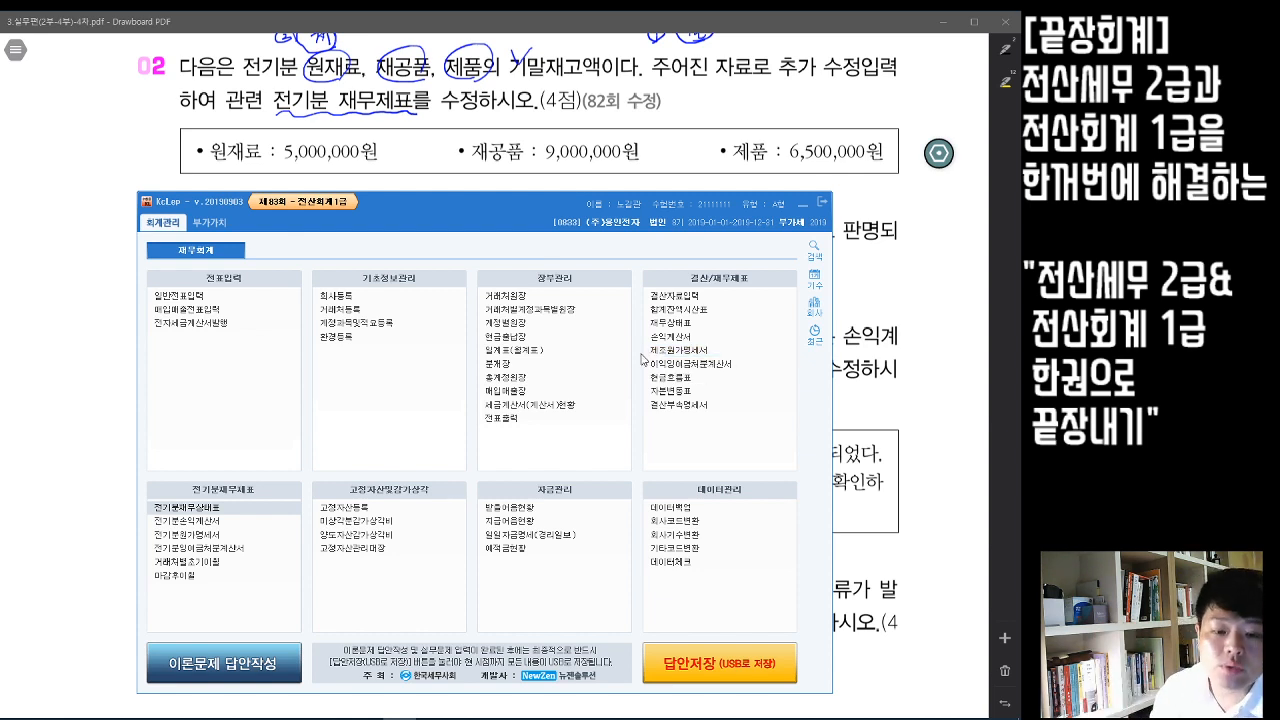
- Update the prior-period cost statement (전기분원가명세서) with the changed inventories, reconfirm the 원재료비 (0501) breakdown, and close it
click(215, 533)
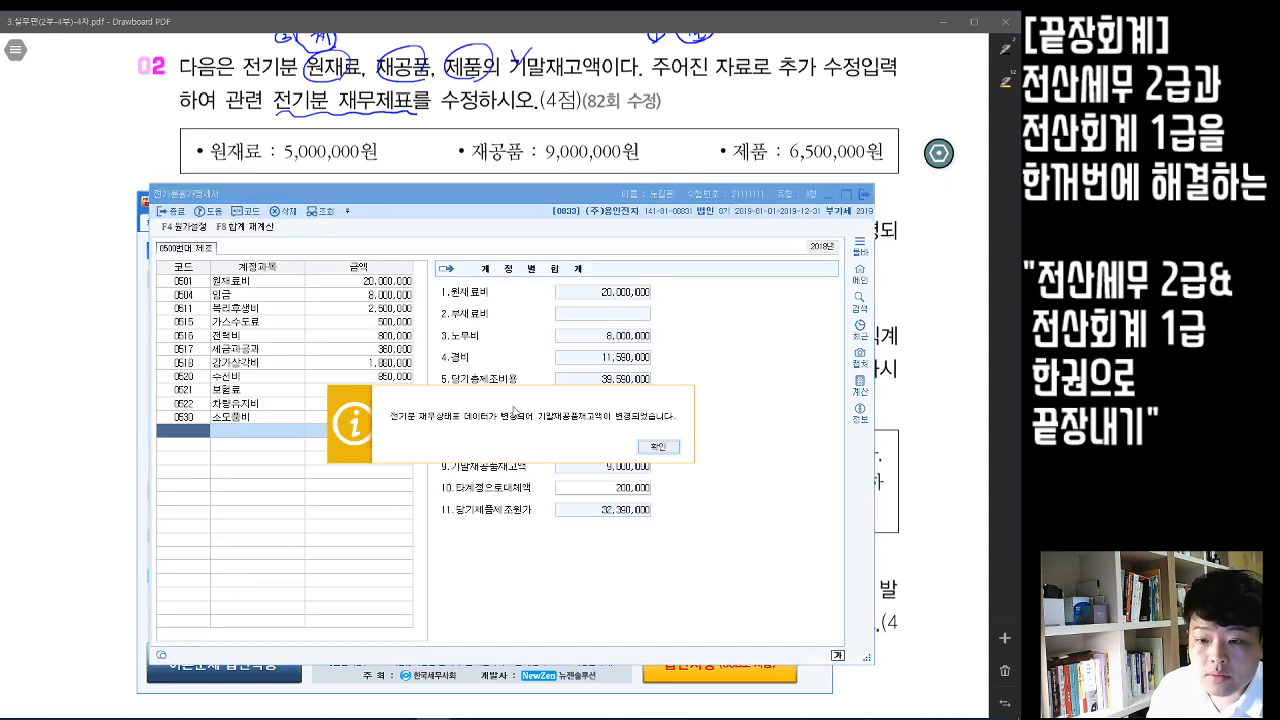
click(660, 449)
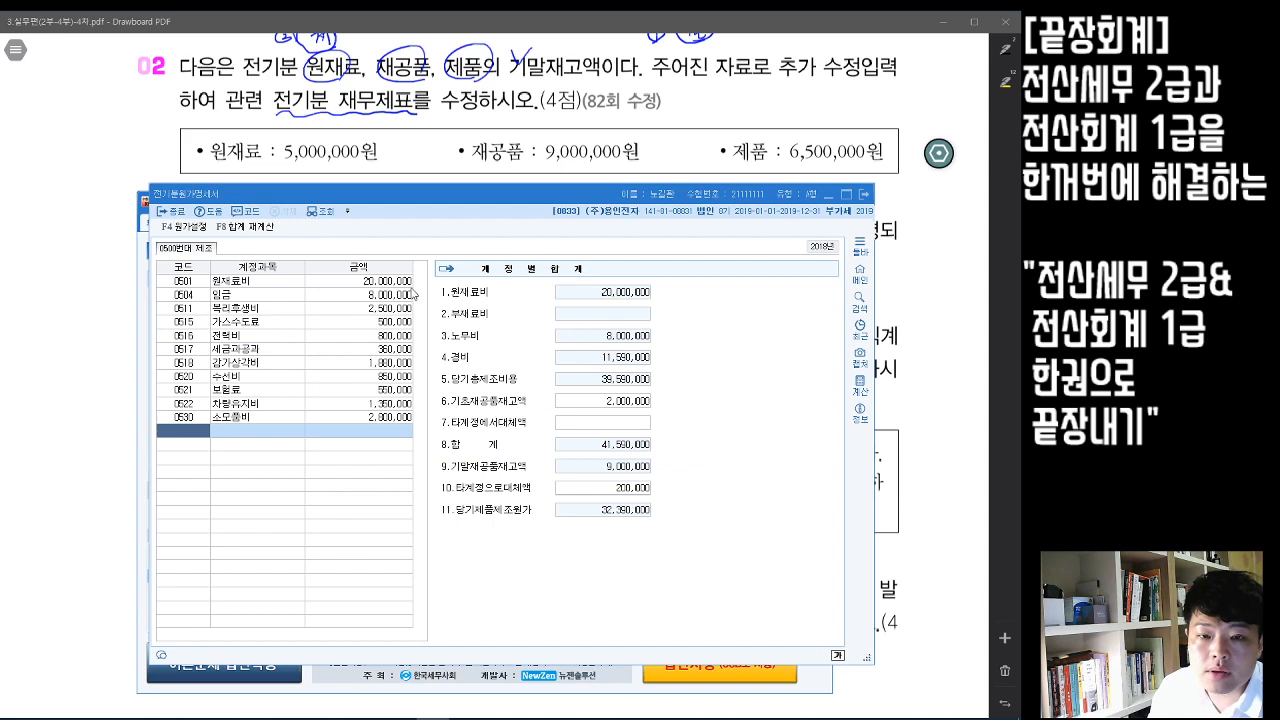
click(383, 284)
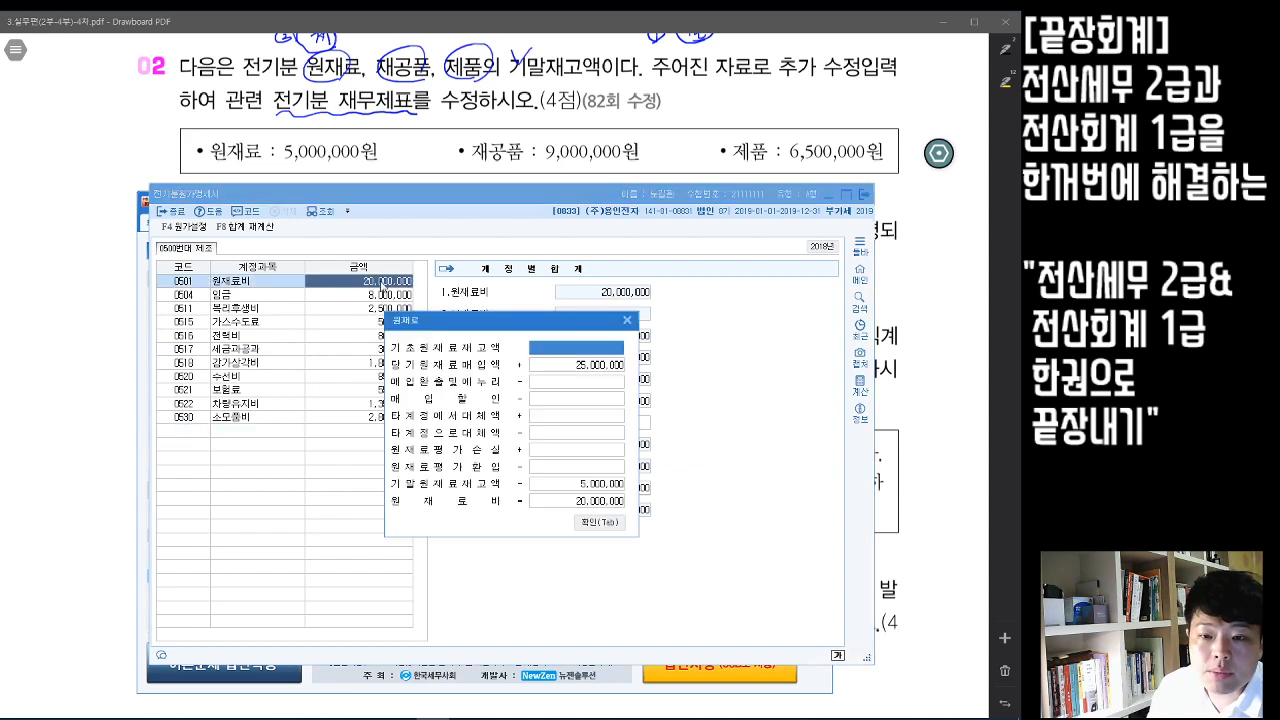
drag(462, 318, 362, 310)
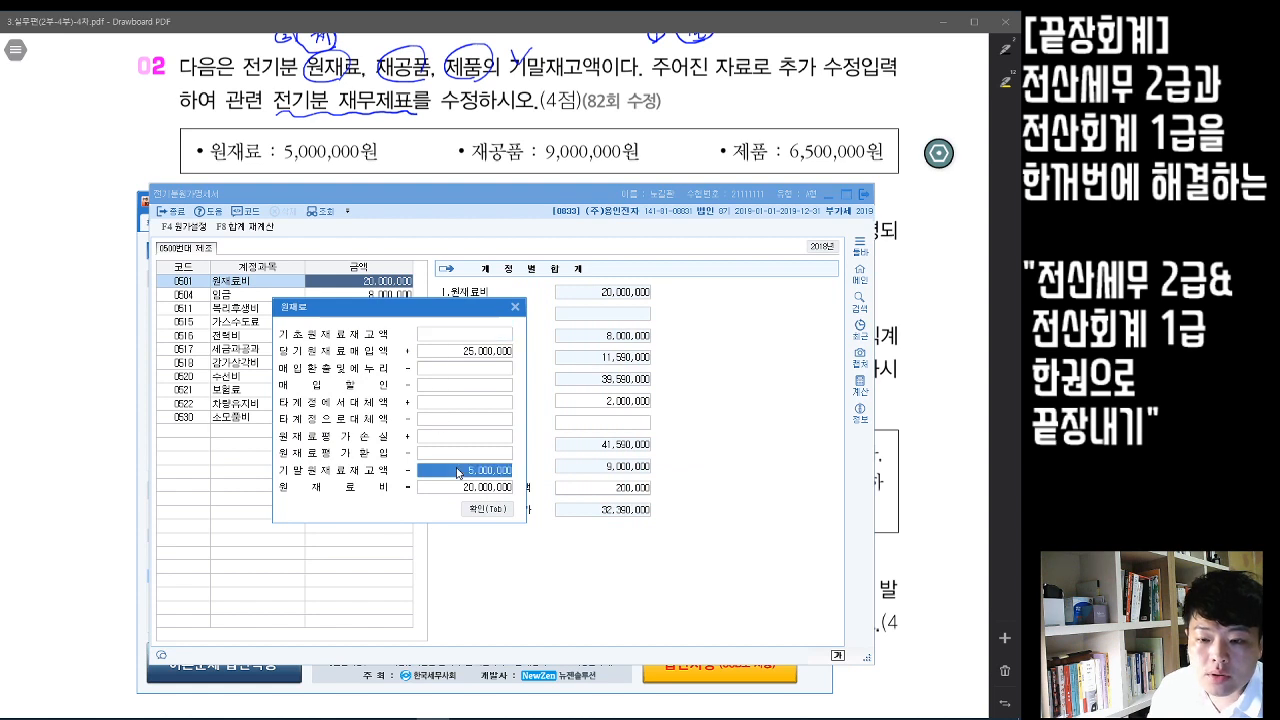
click(459, 471)
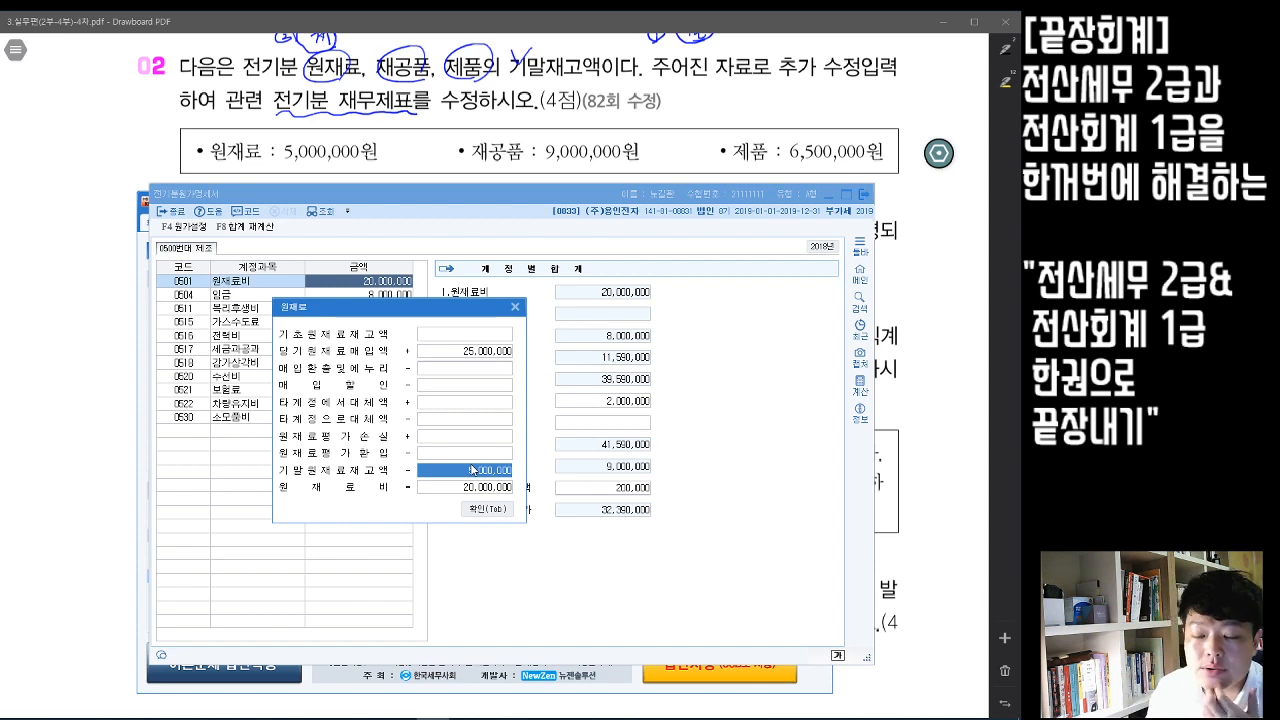
click(488, 509)
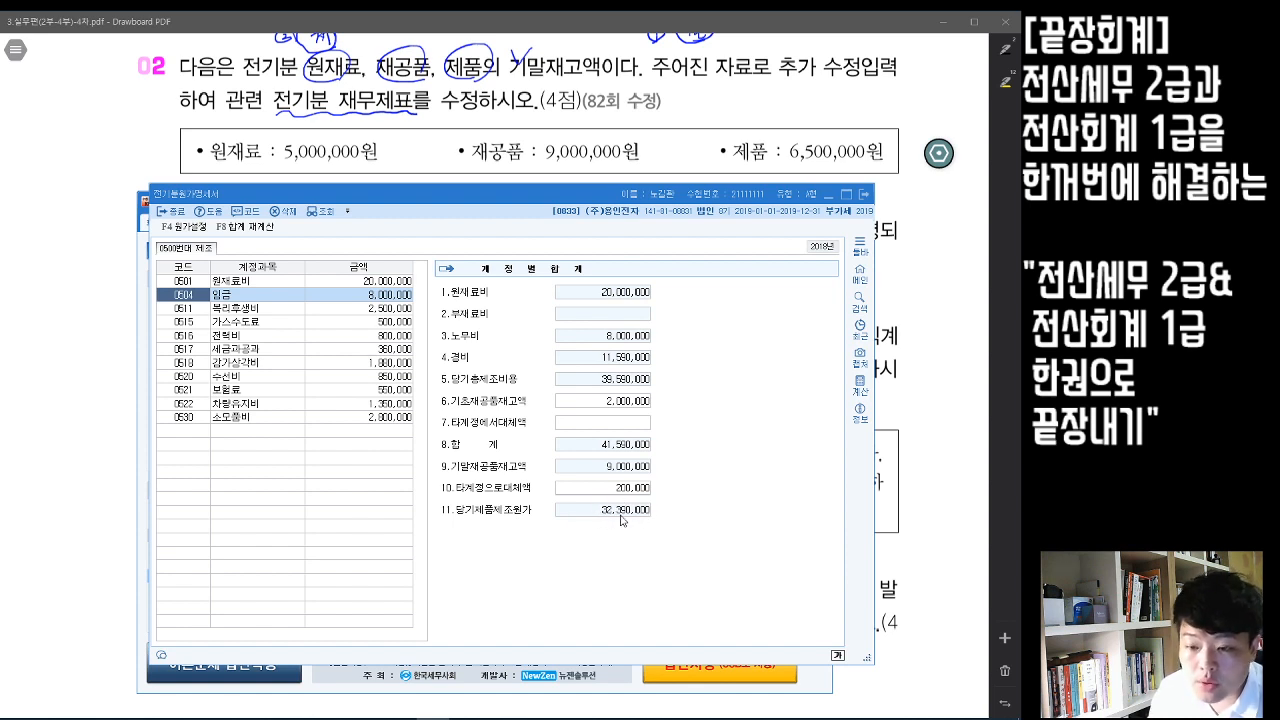
click(865, 197)
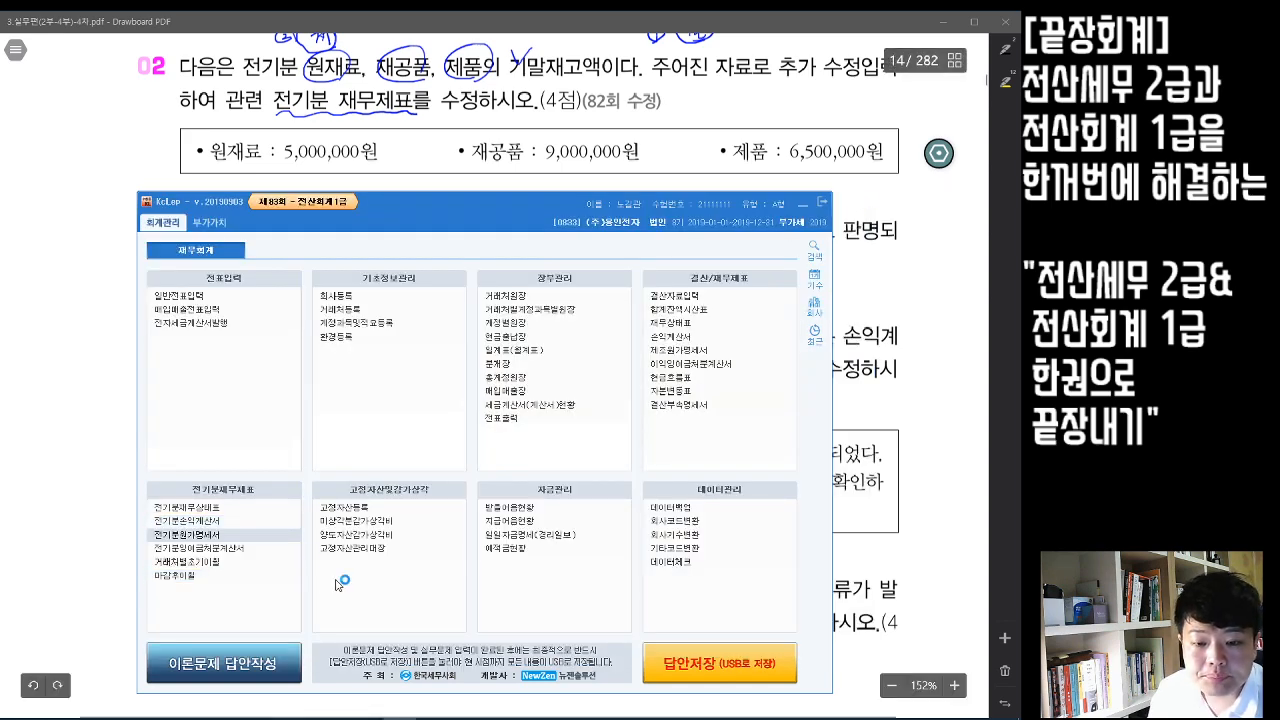
- In the prior-period income statement (전기분손익계산서), set 당기제품제조원가 under 제품매출원가 (0455) to 32,390,000 and close the statement
click(187, 520)
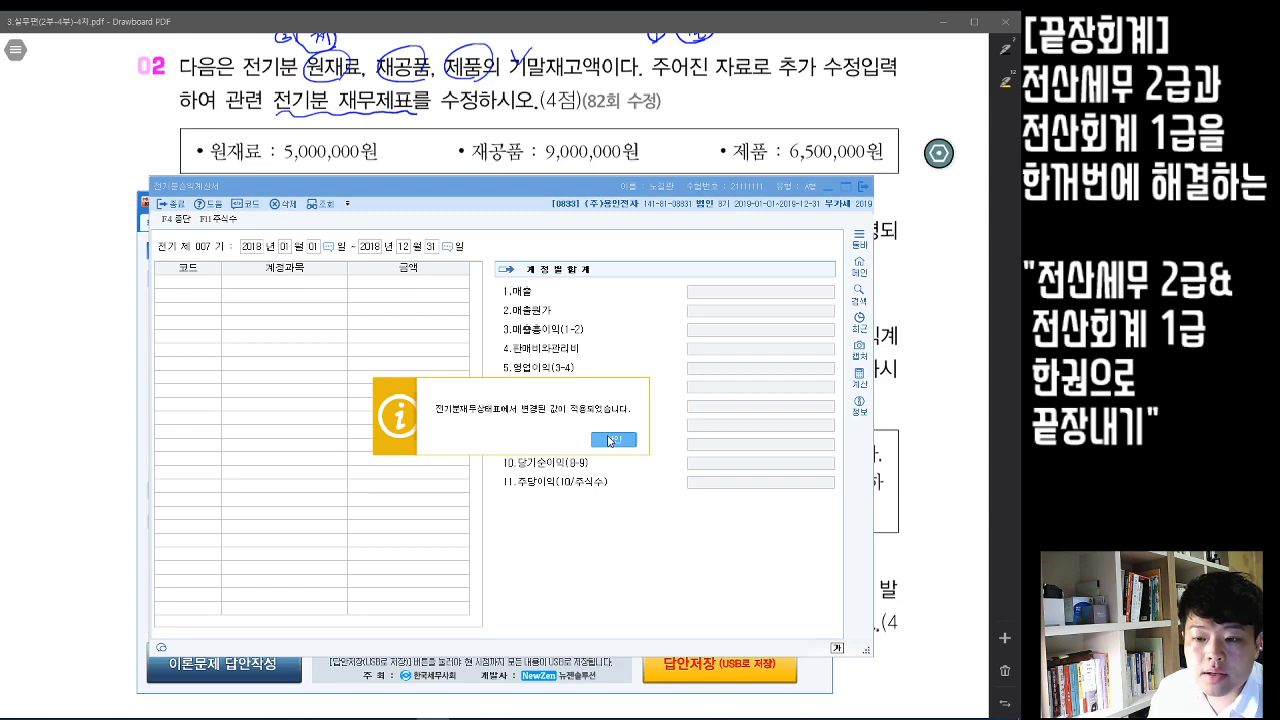
click(611, 440)
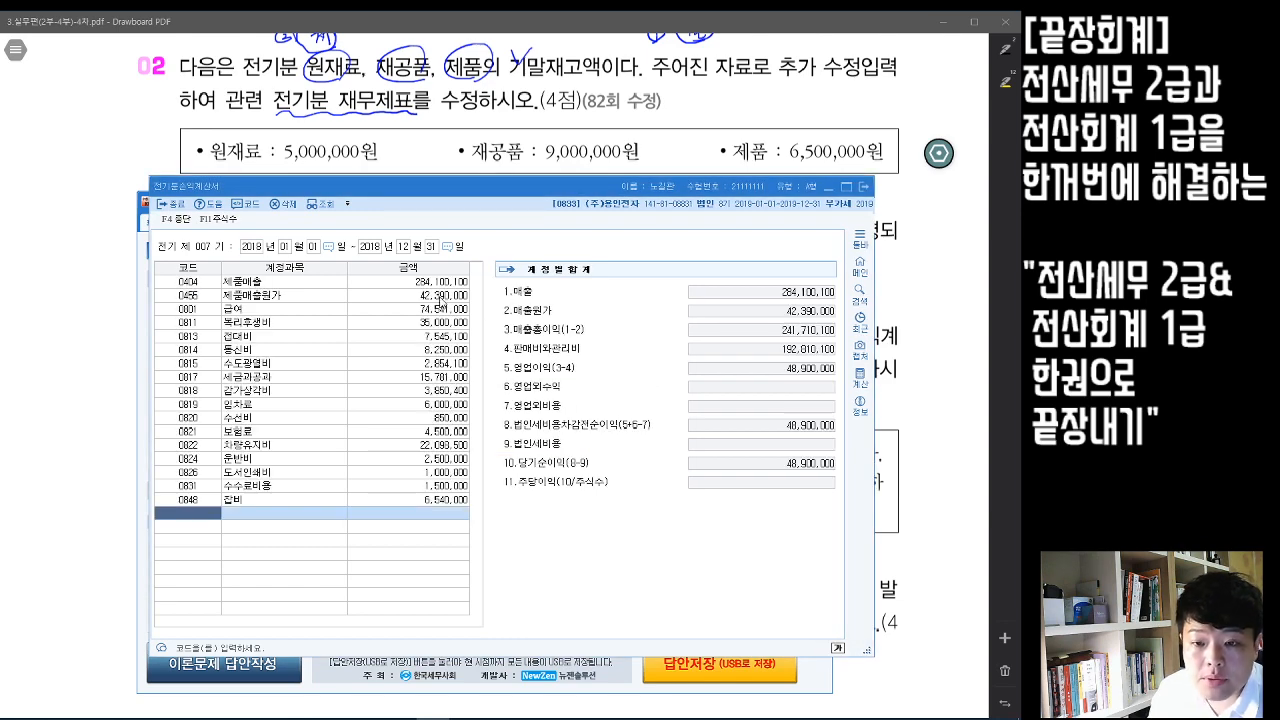
click(281, 297)
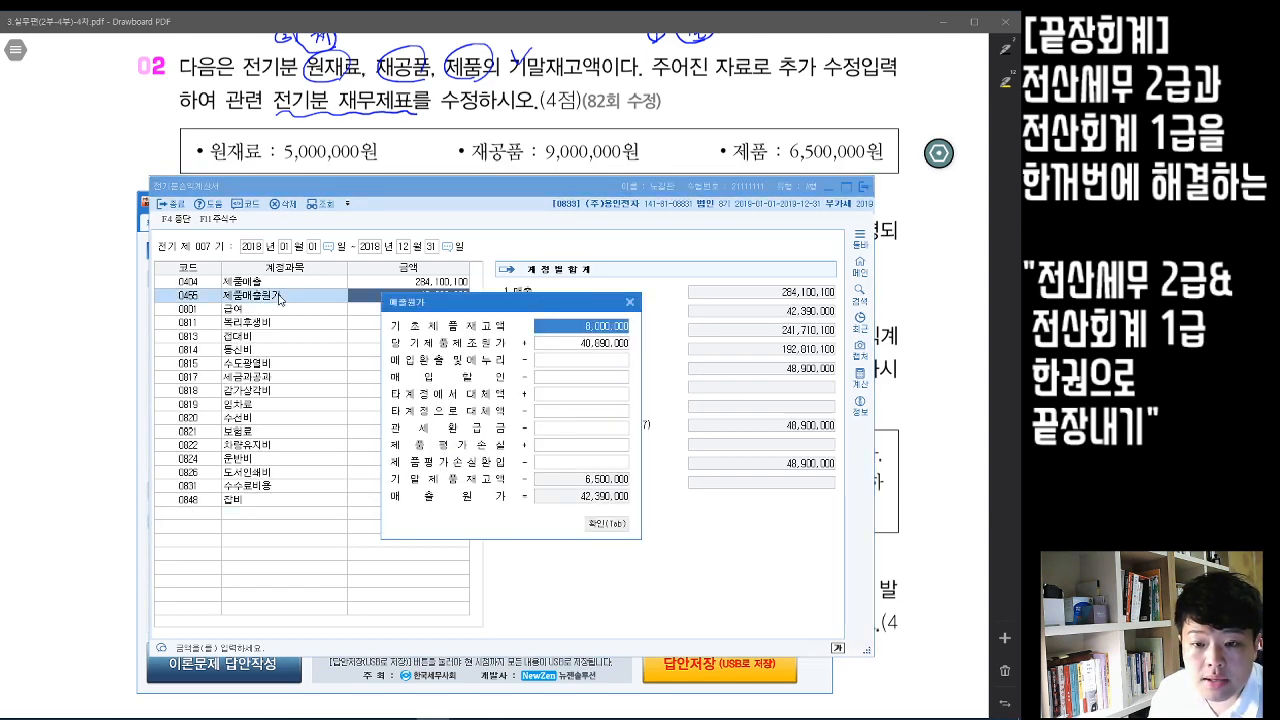
drag(443, 305, 553, 265)
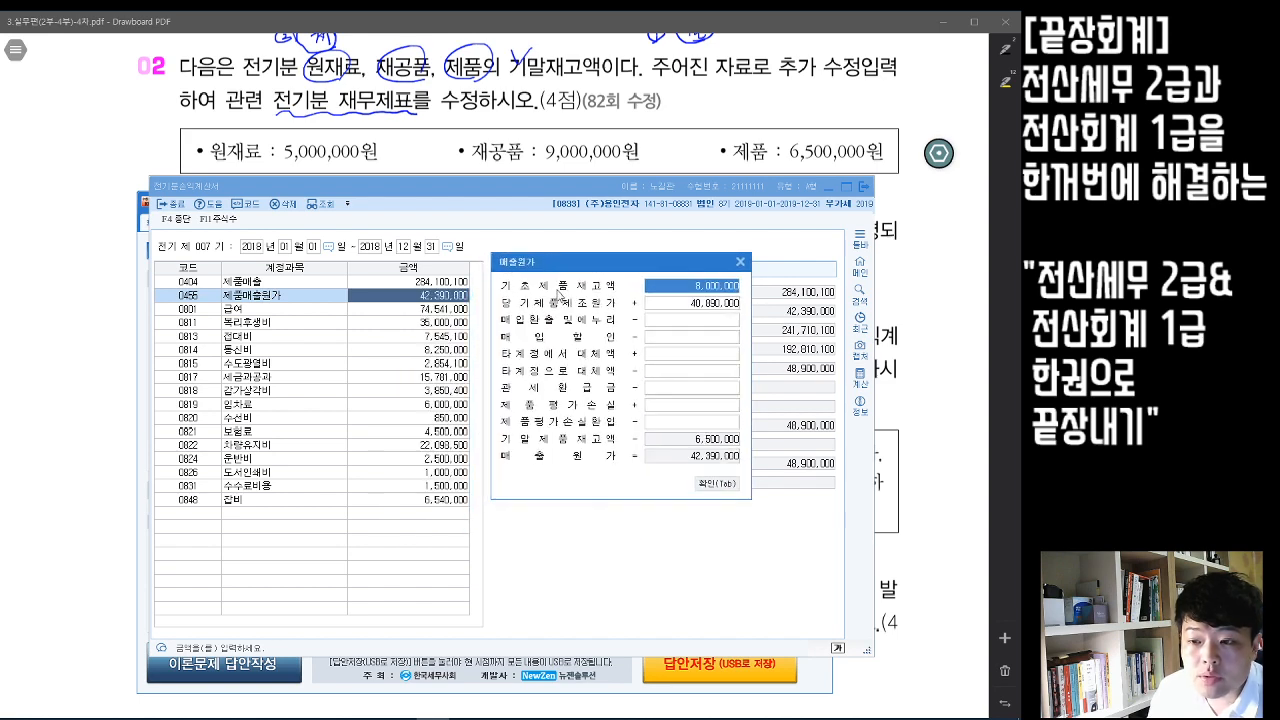
click(688, 305)
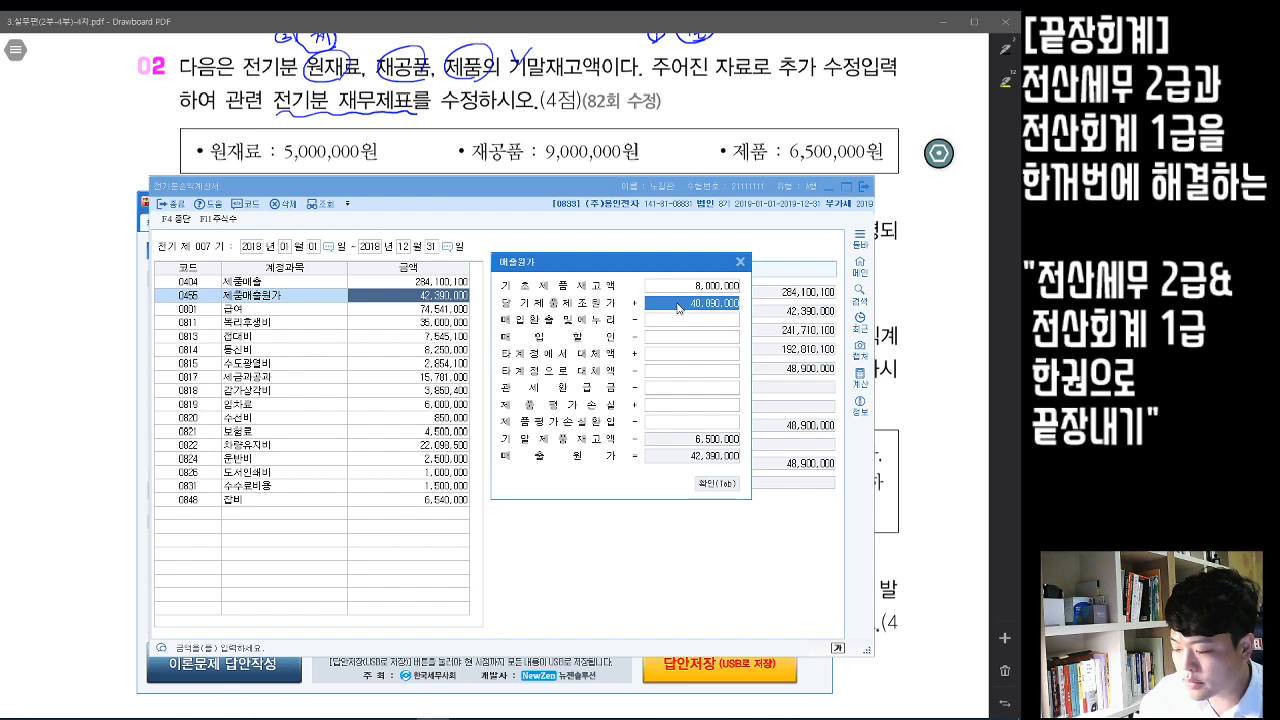
text(33)
text(390000)
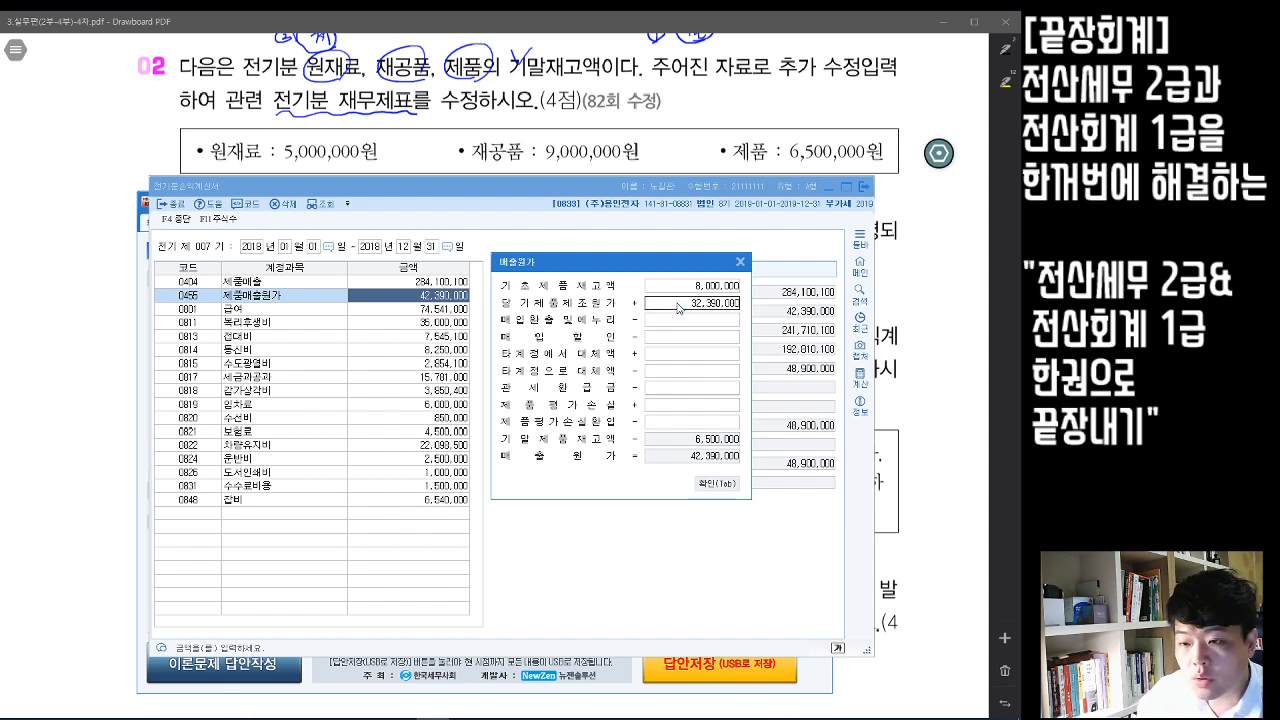
key(Return)
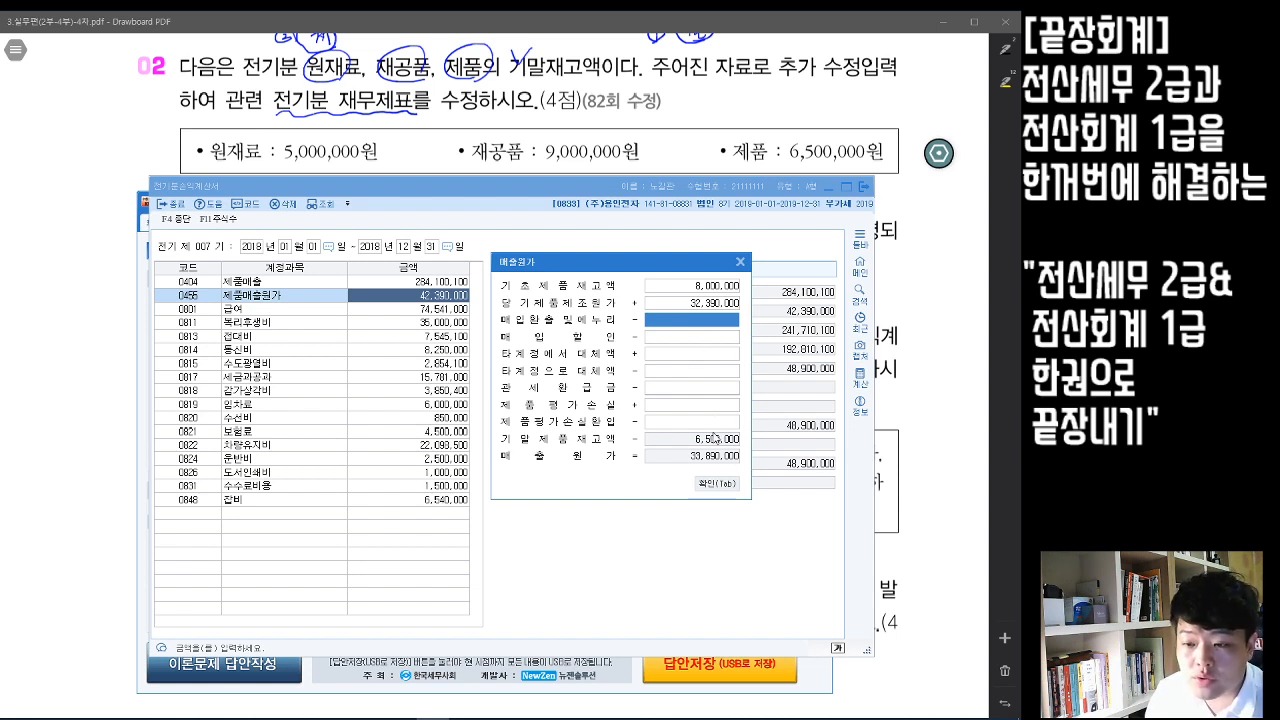
click(712, 485)
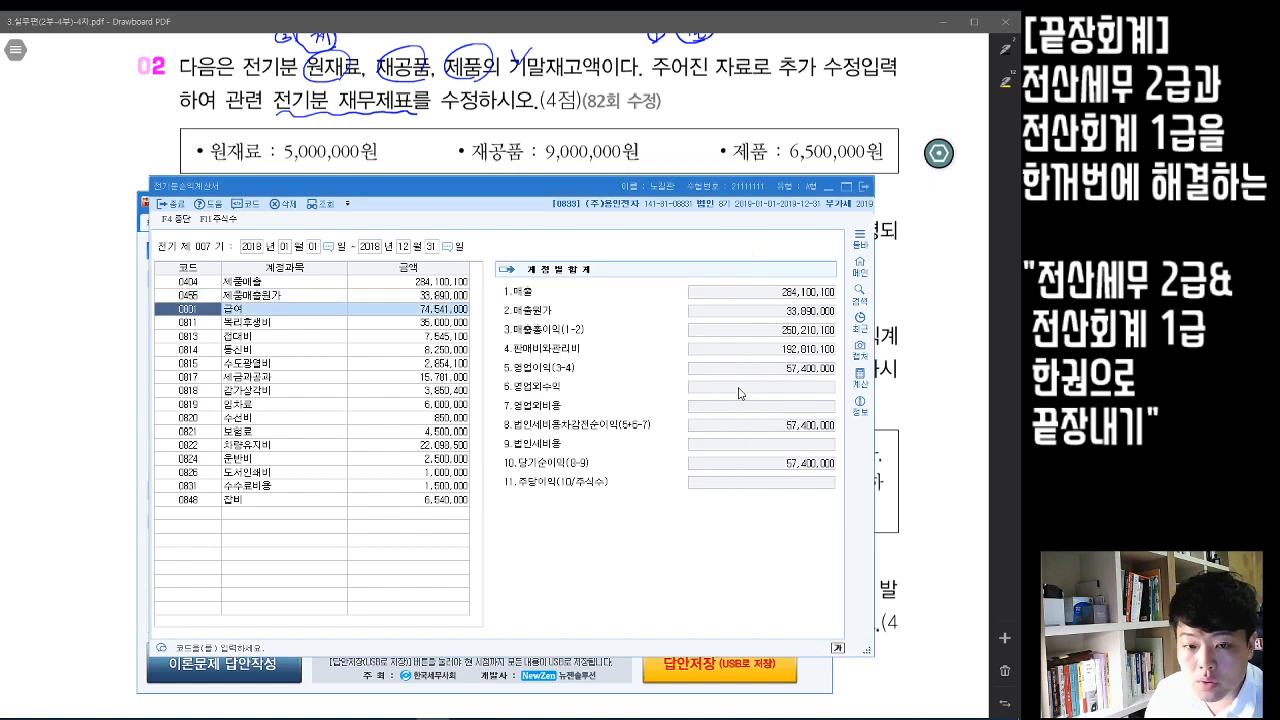
click(866, 187)
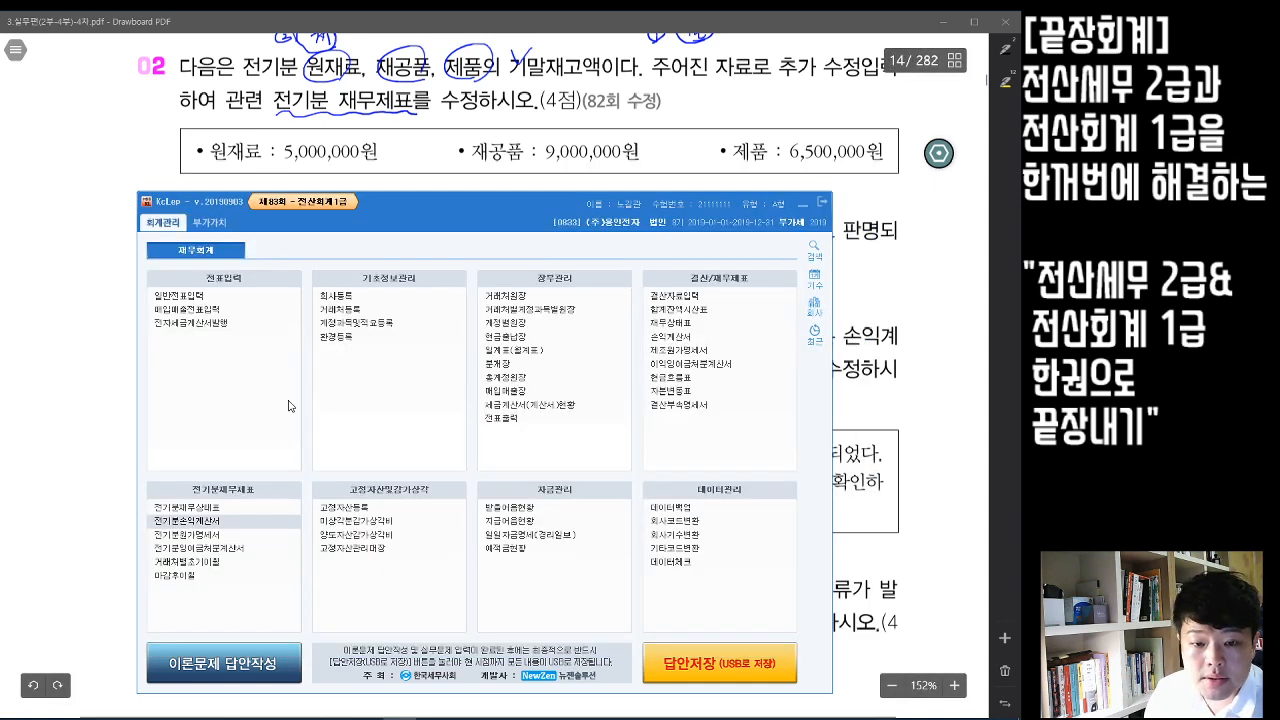
- Reload 당기순이익 from the income statement into the prior-period retained earnings statement (전기분잉여금처분계산서) and close it
click(228, 549)
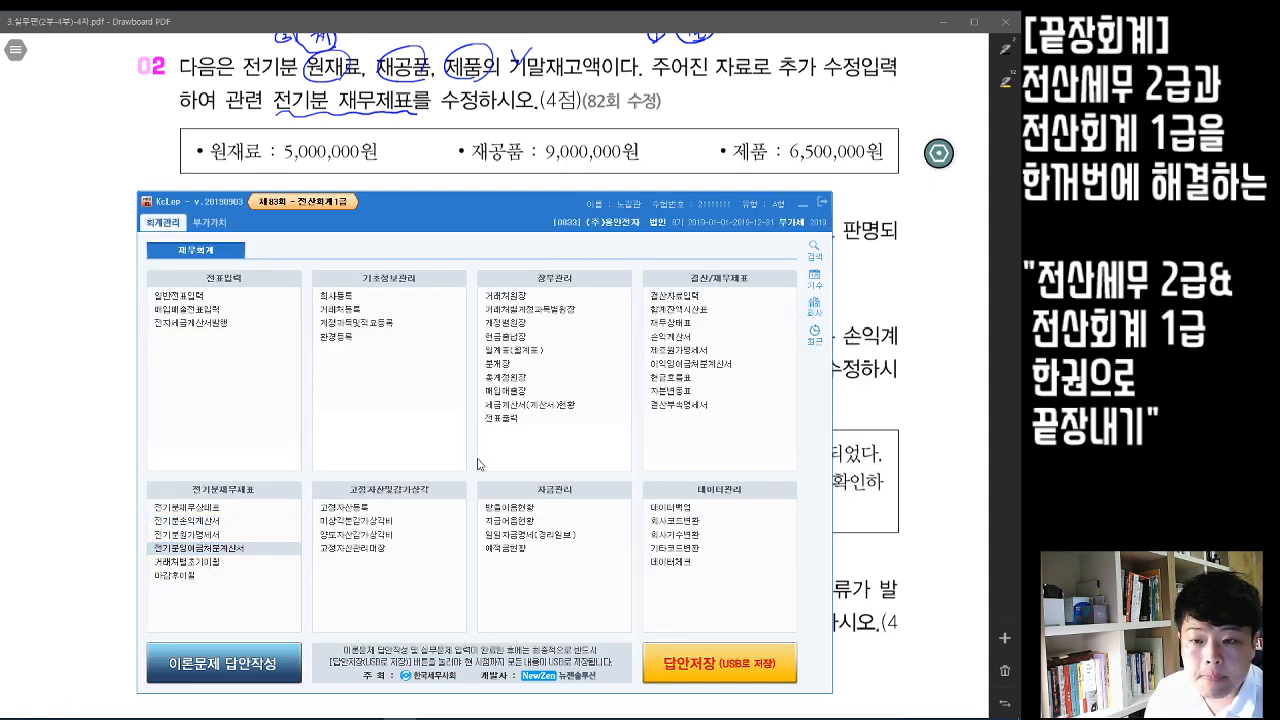
click(236, 222)
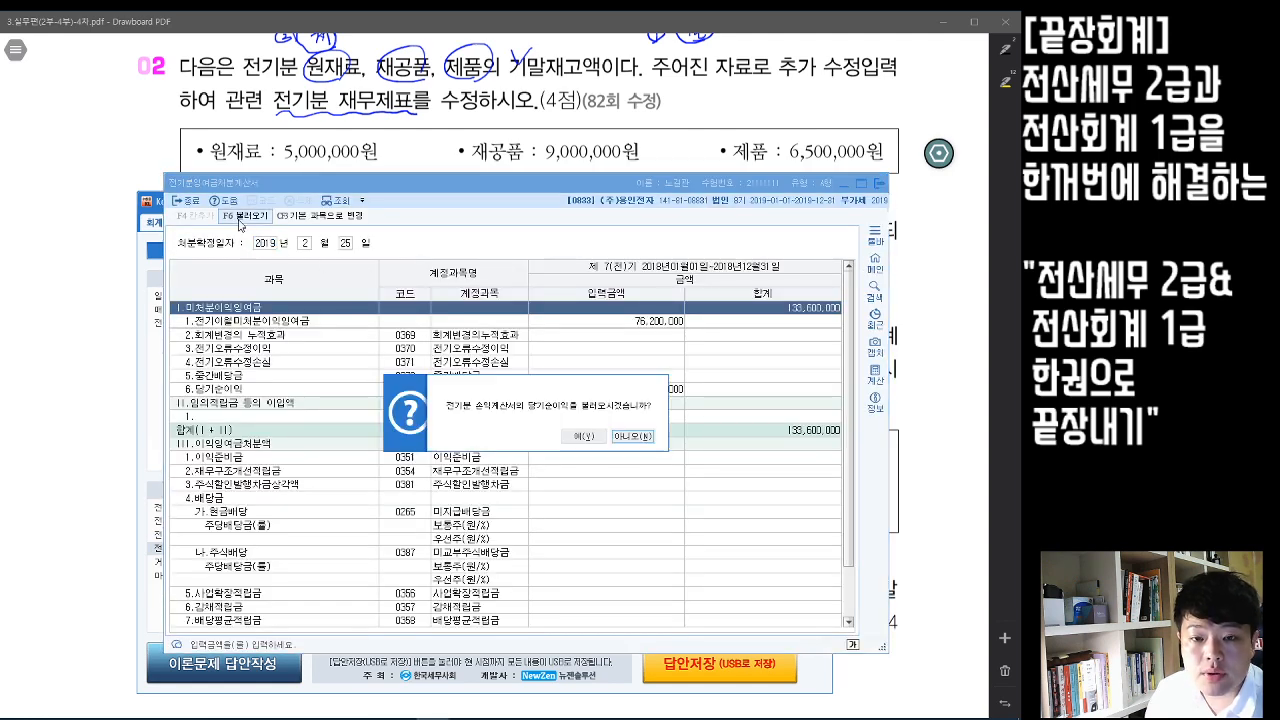
click(576, 437)
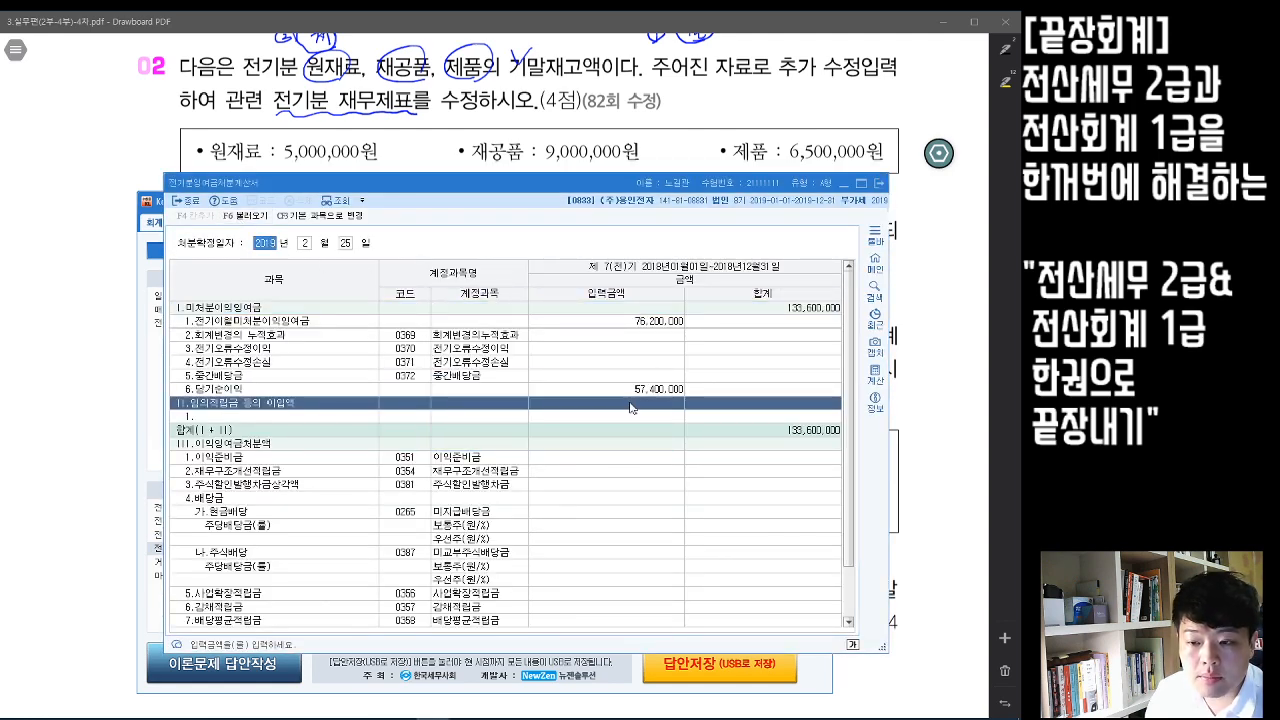
click(882, 184)
- Check the inventory accounts, 이월이익잉여금 and the debit-credit balance in the prior-period balance sheet, and close it
click(250, 508)
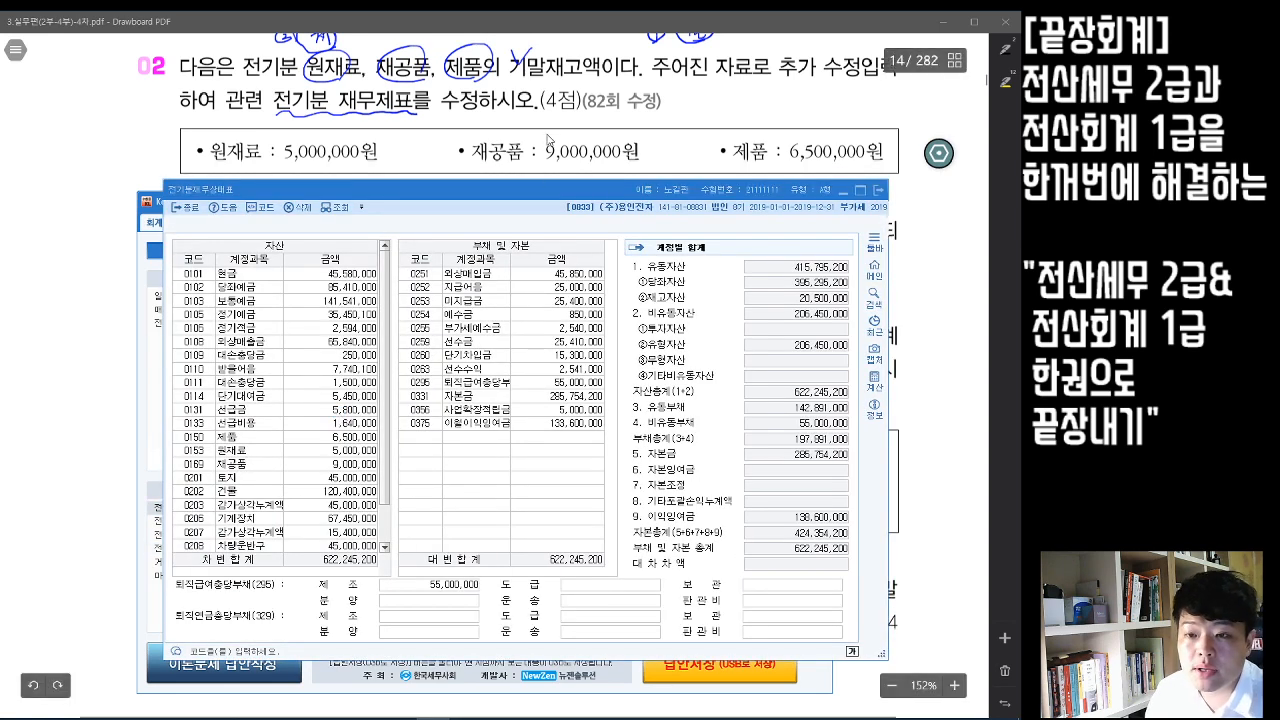
drag(540, 200, 542, 192)
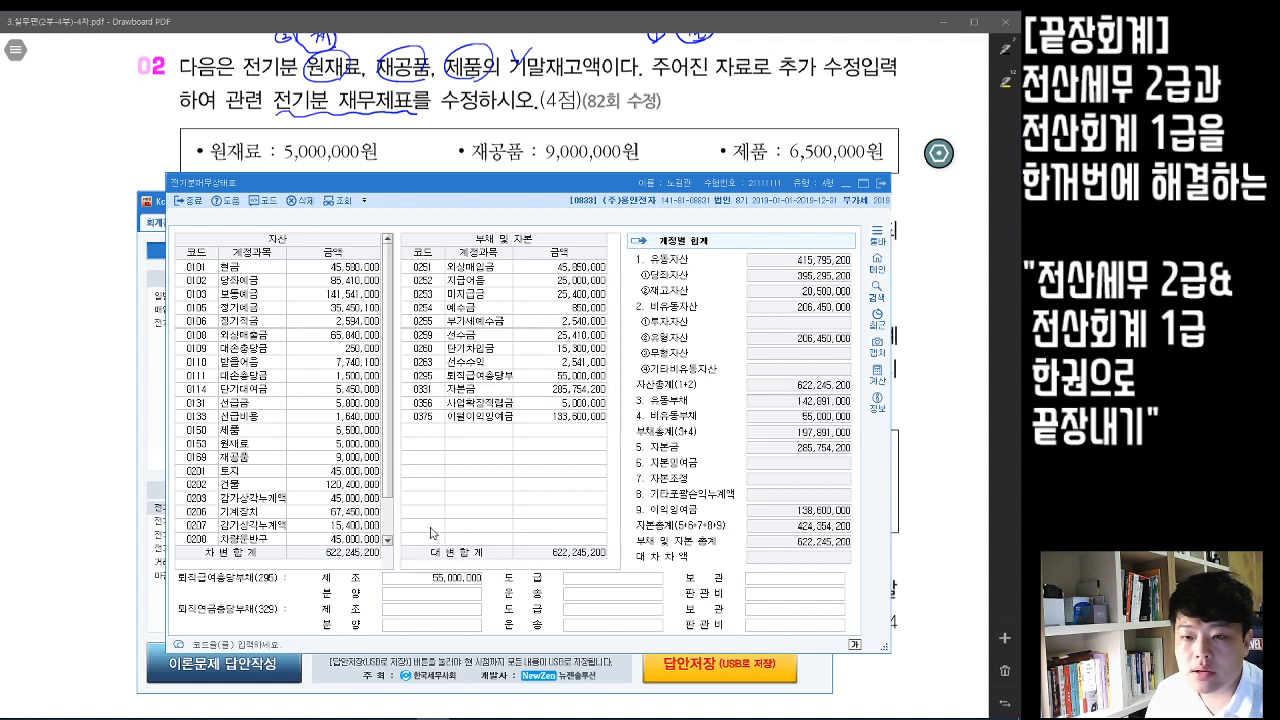
click(881, 184)
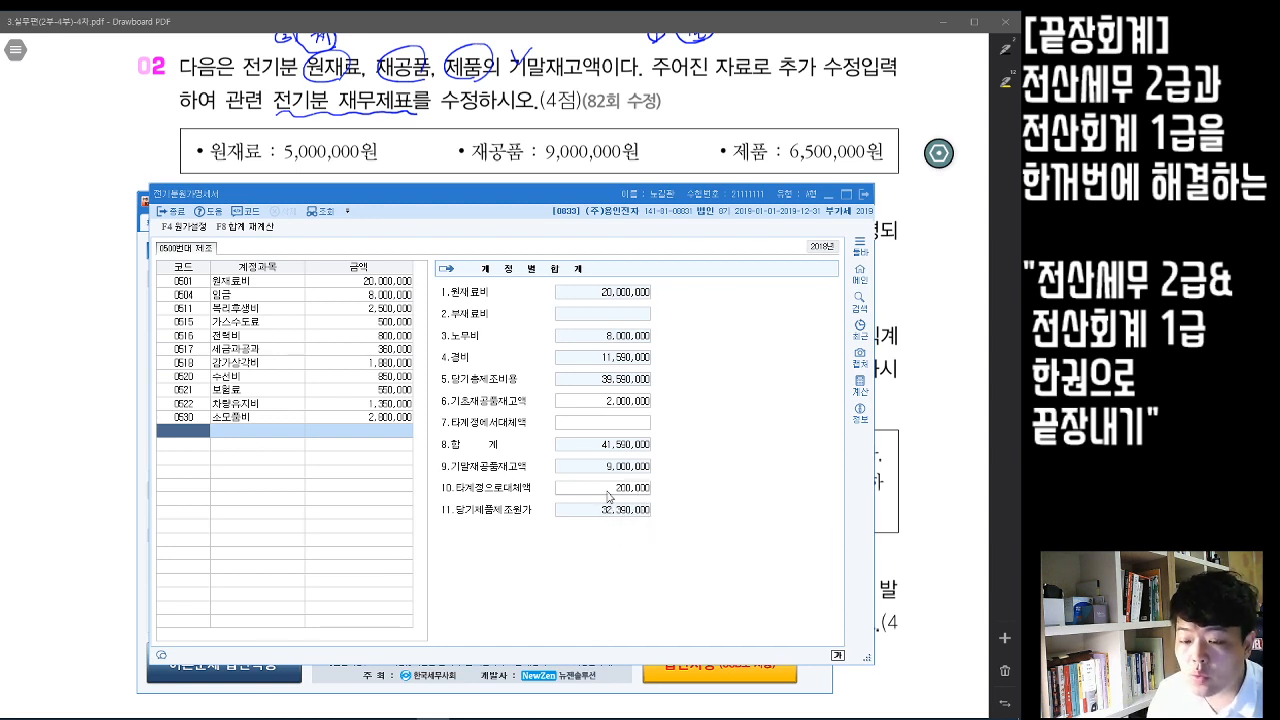
- Close the prior-period cost statement and check 당기제품제조원가 under 제품매출원가 (0455) in the prior-period income statement
click(864, 194)
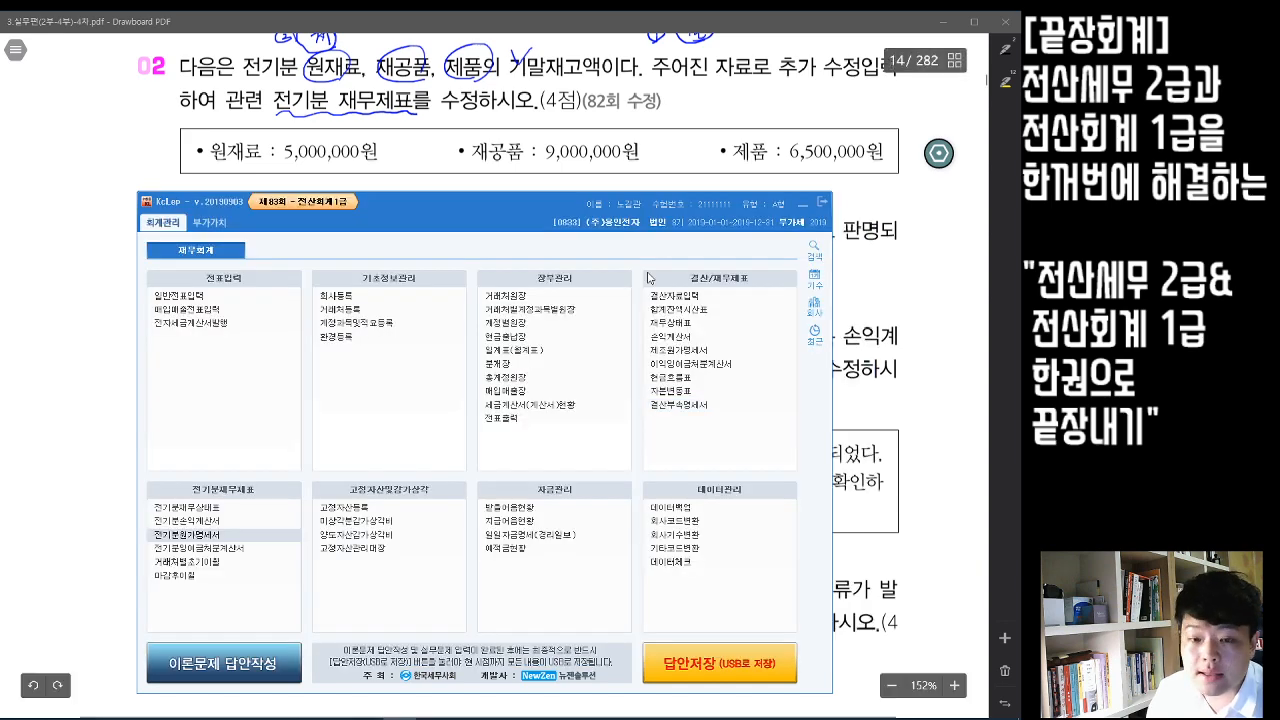
click(268, 523)
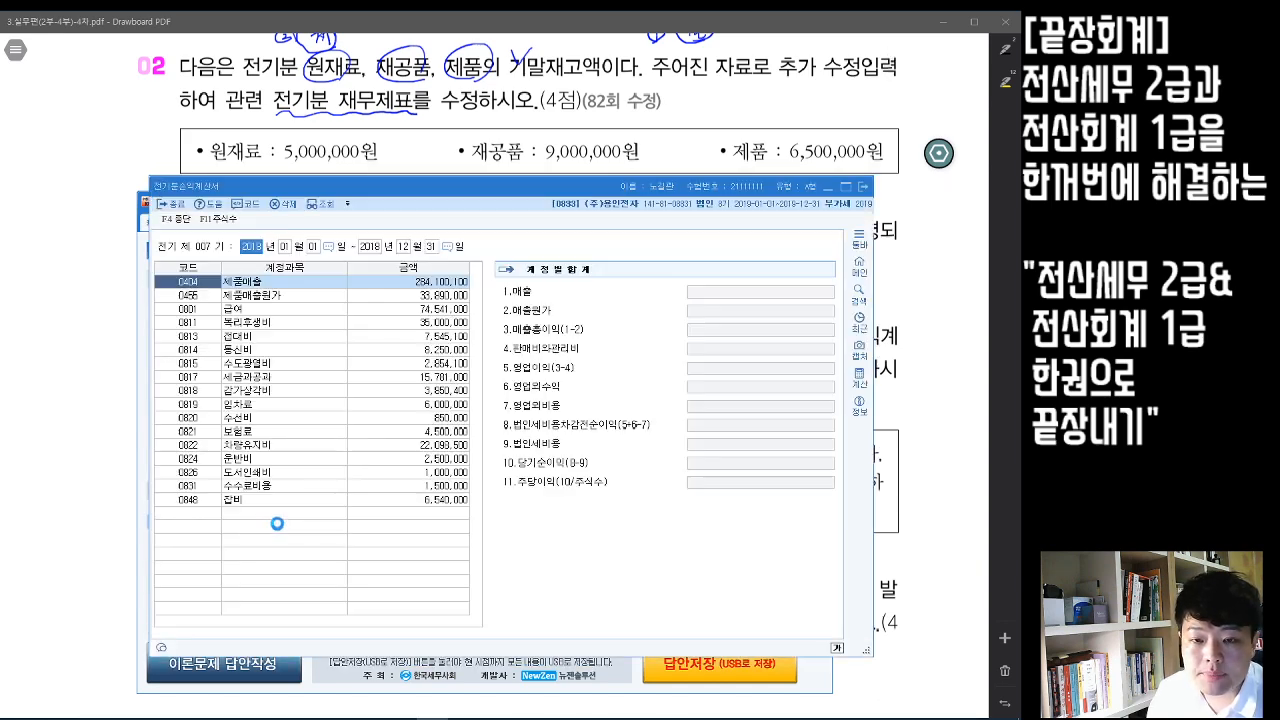
click(296, 298)
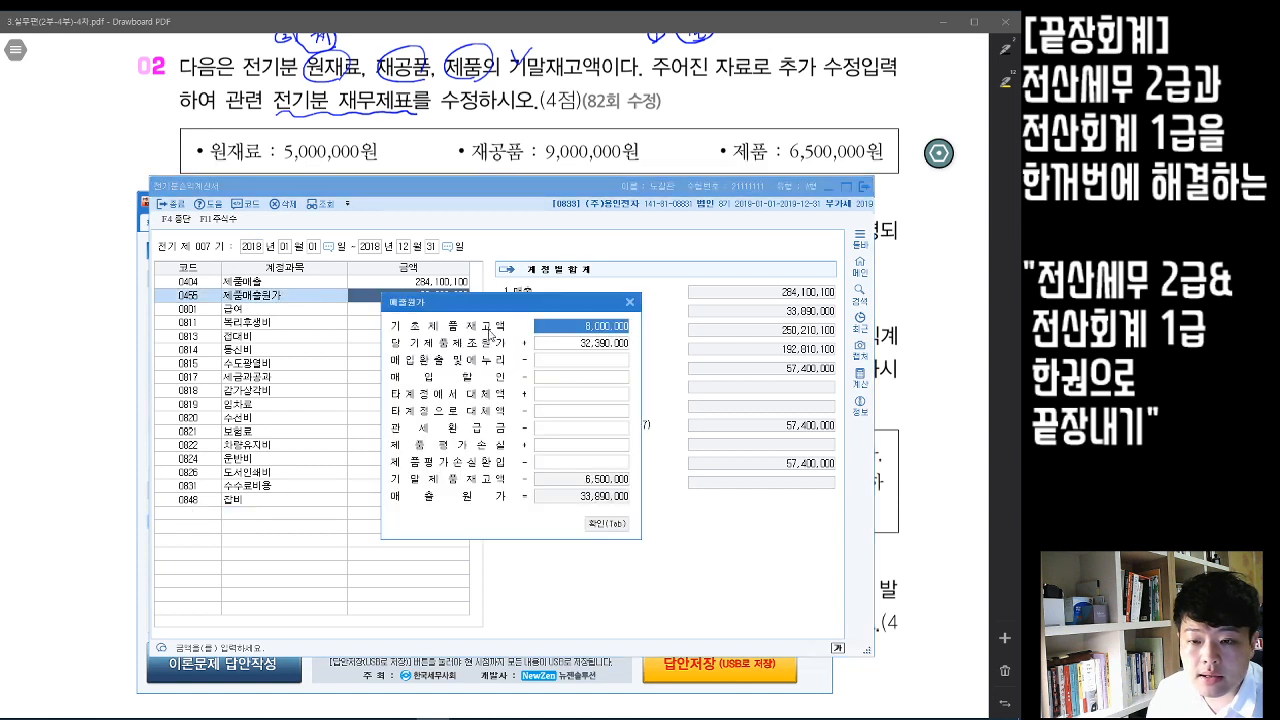
click(600, 345)
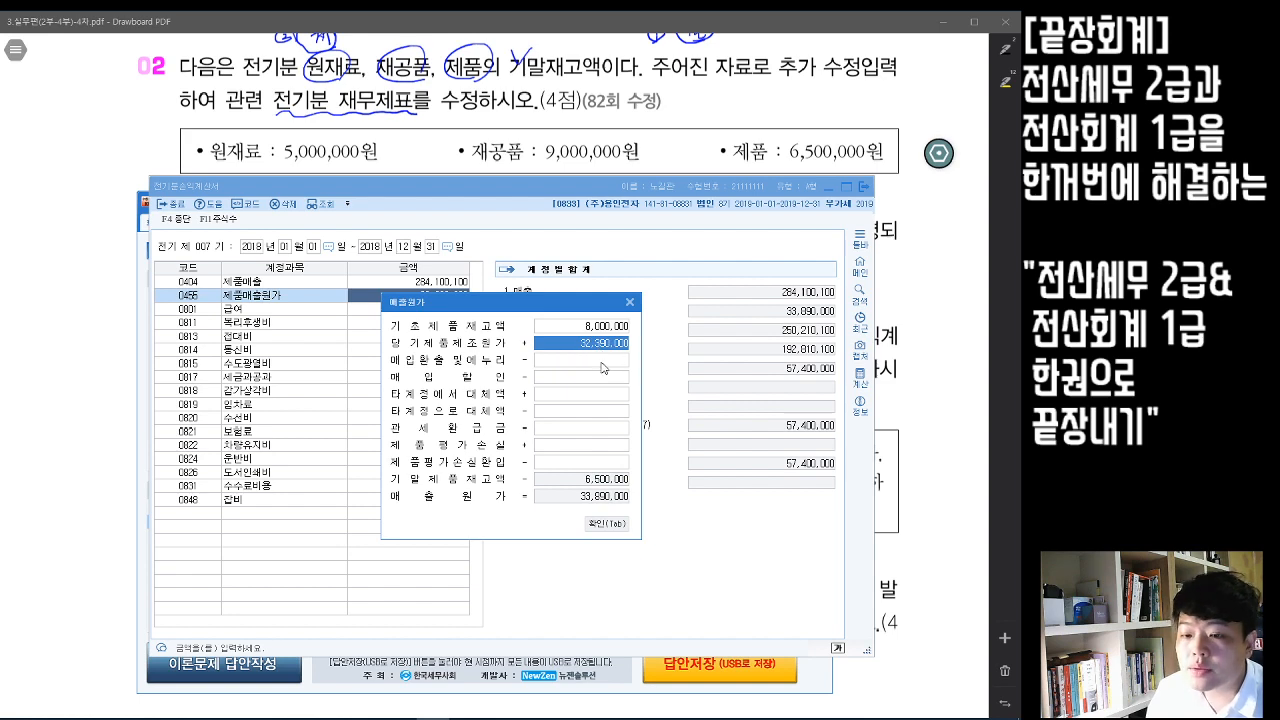
click(620, 525)
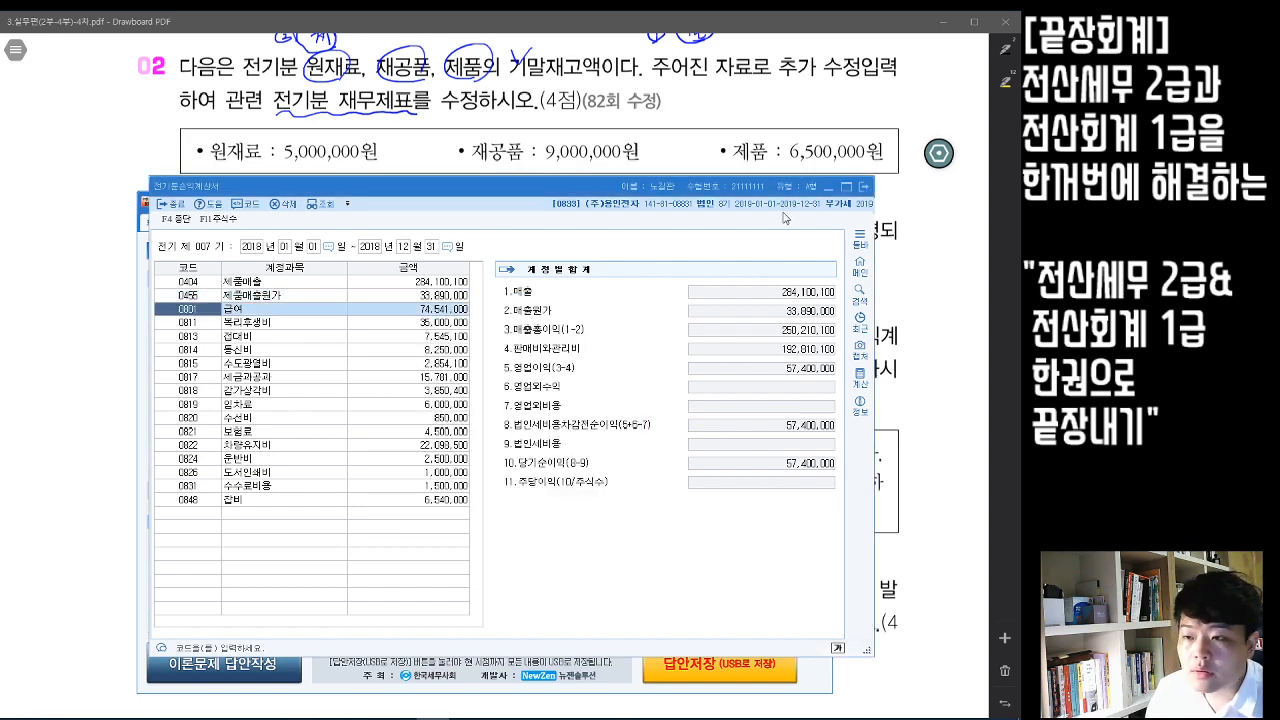
click(865, 186)
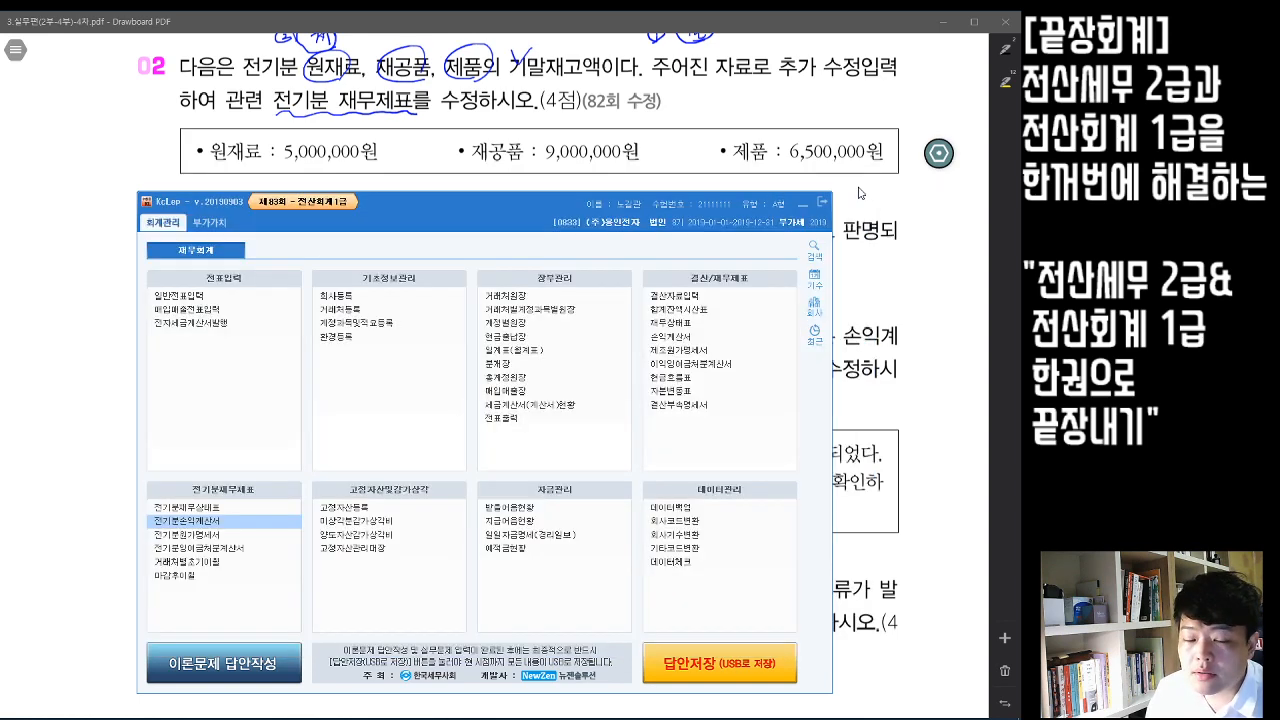
- Review 당기순이익 in the prior-period retained earnings statement and the inventory balances in the prior-period balance sheet, closing each
click(235, 547)
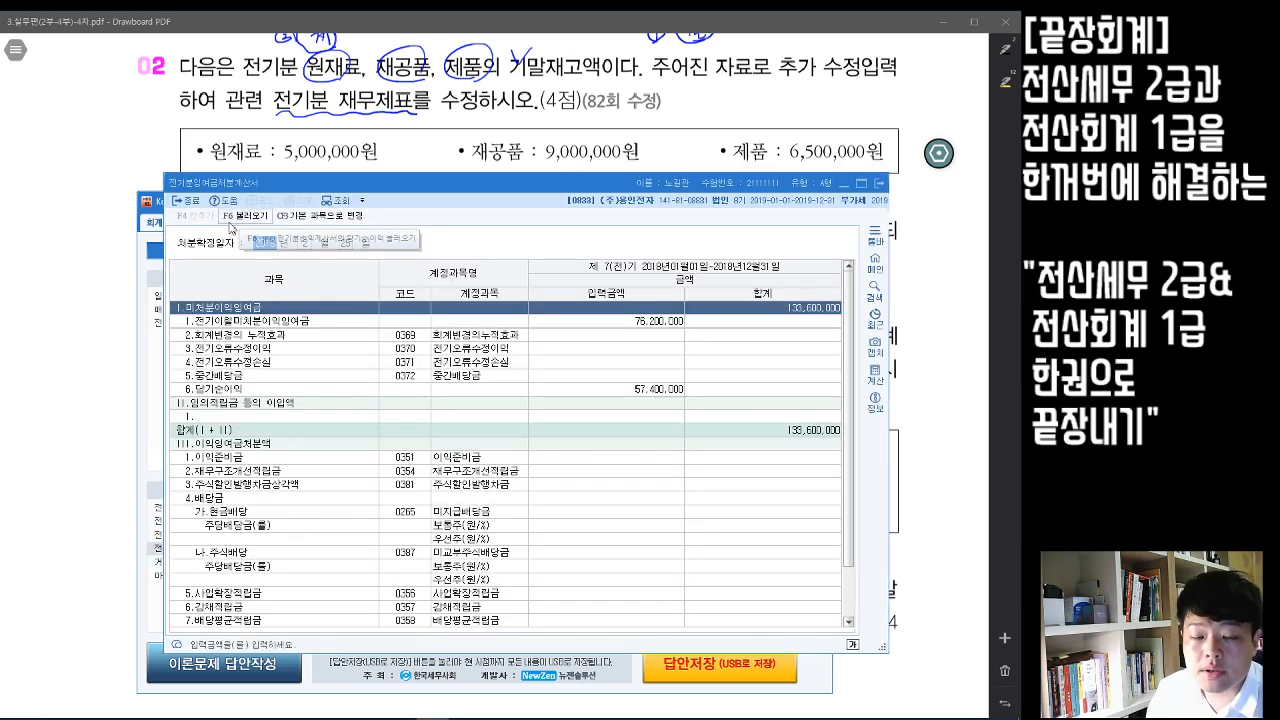
click(879, 186)
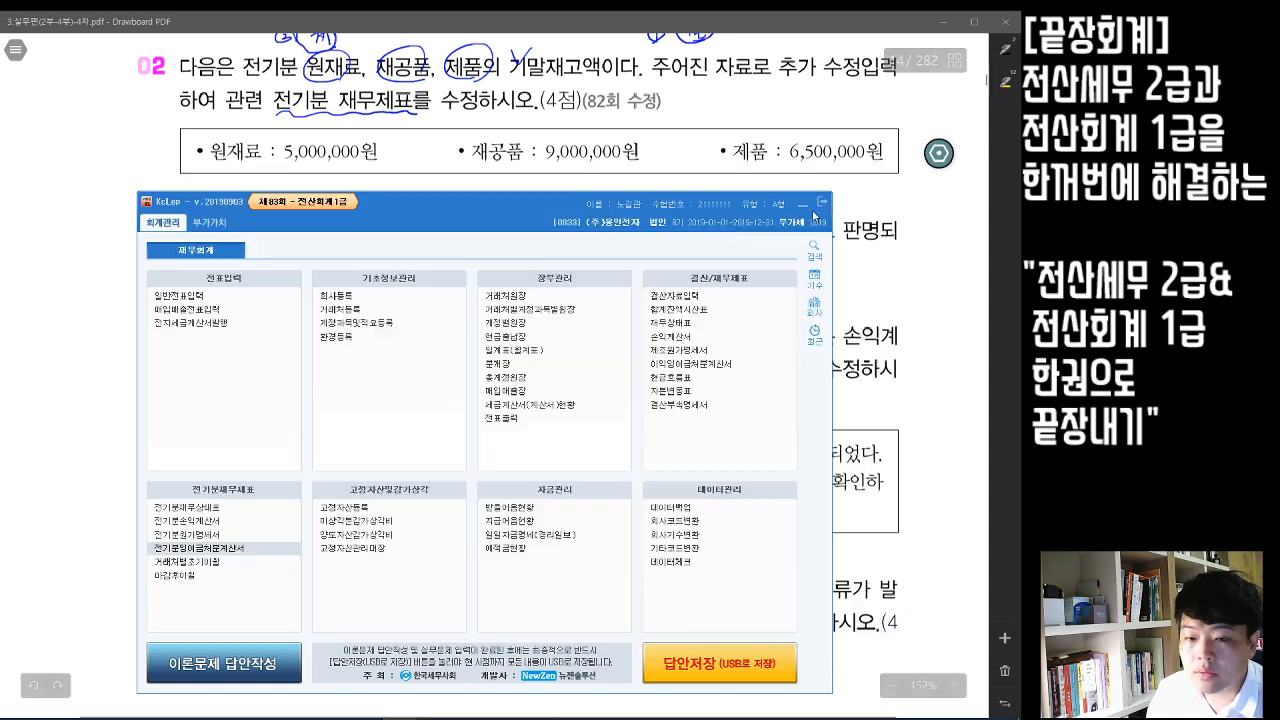
click(210, 508)
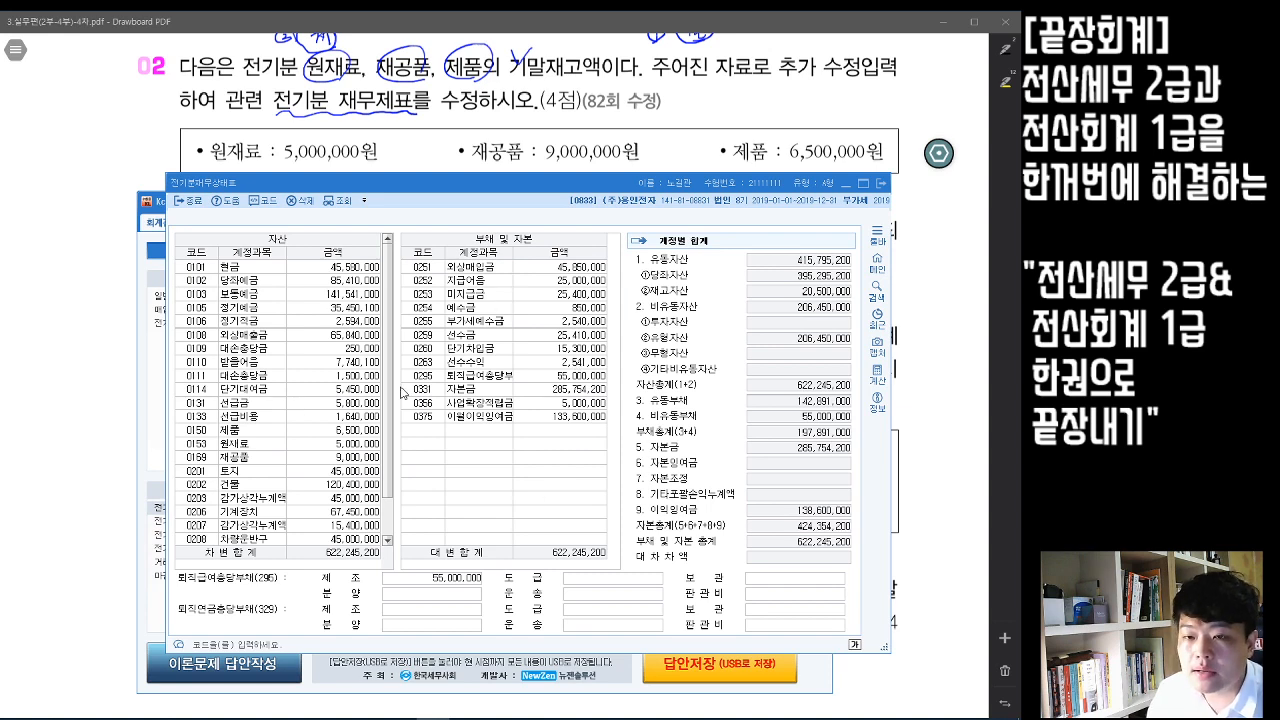
click(881, 183)
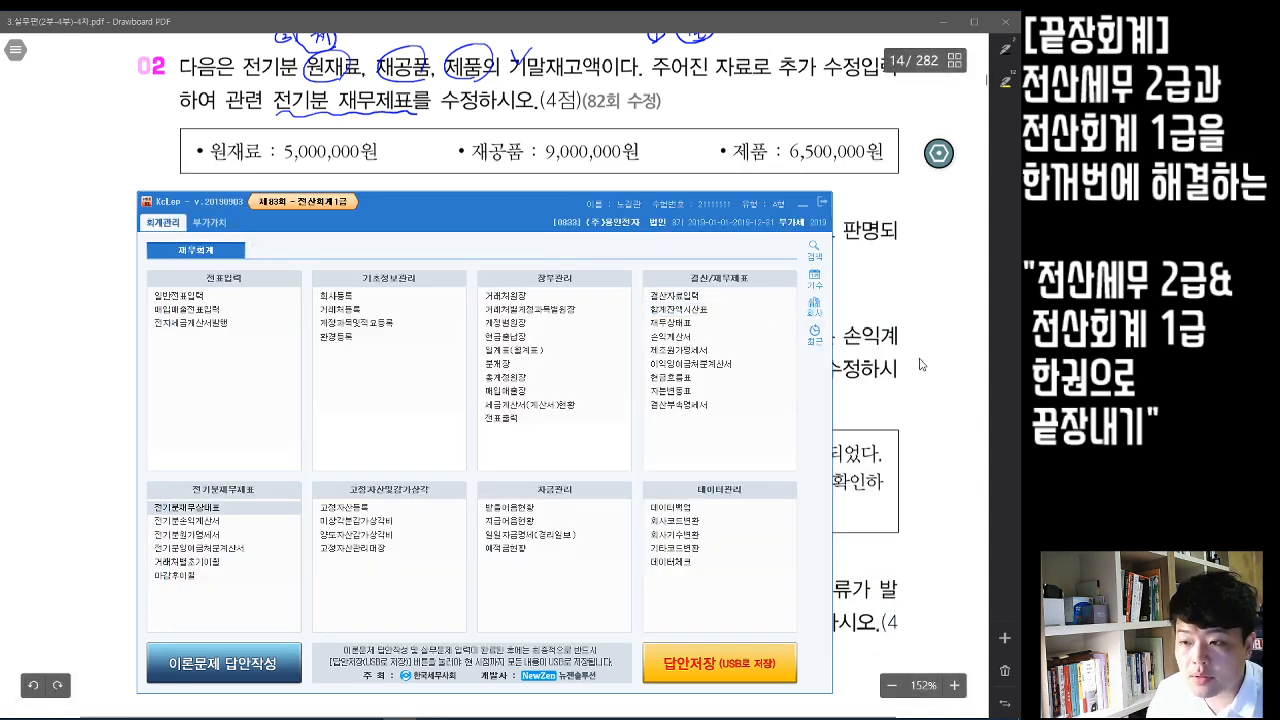
- In Drawboard PDF, move the annotation wheel up slightly, and in question 03 tick 손익계산서 and 제조공장 and circle 복리후생비 and 회식비
click(942, 158)
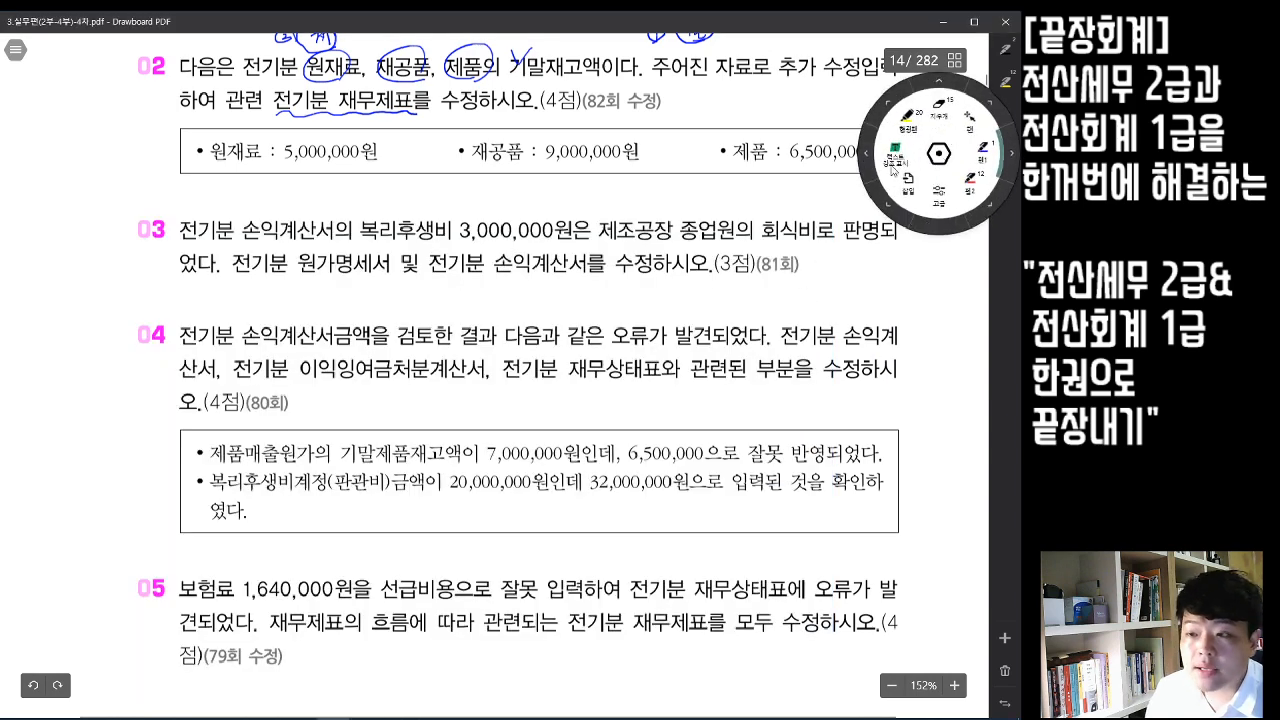
drag(941, 151, 939, 132)
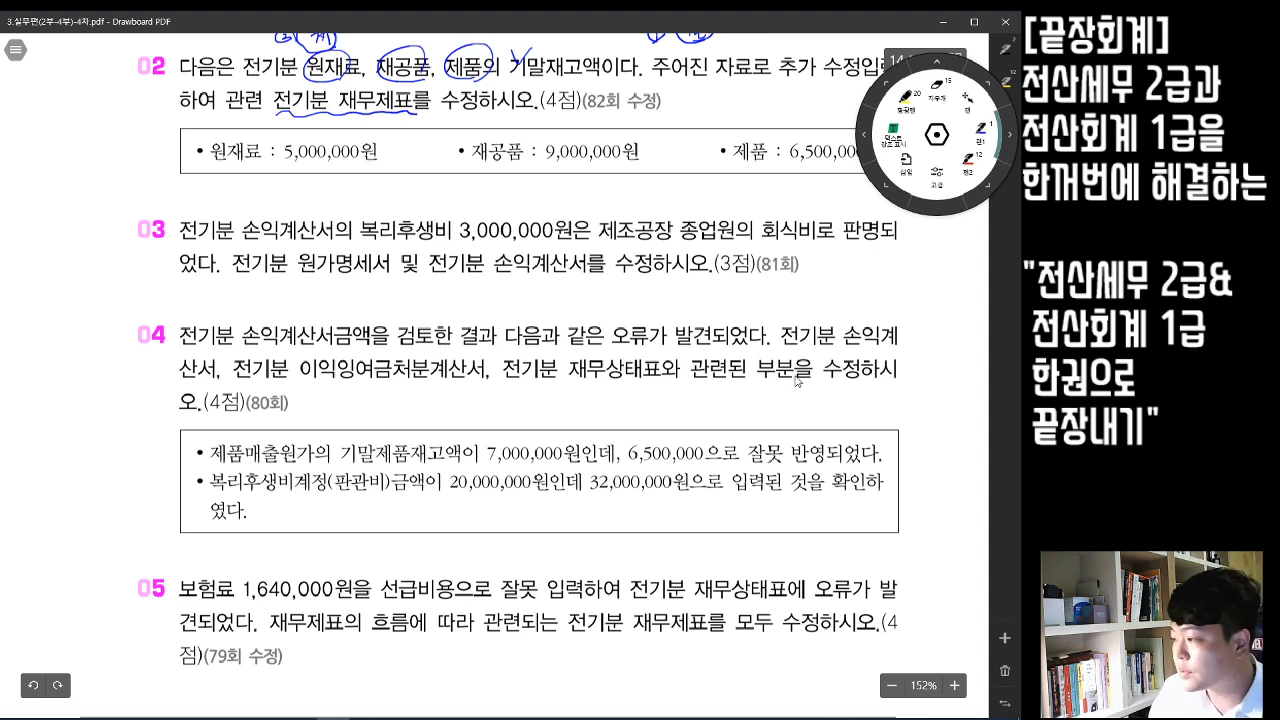
key(alt+Tab)
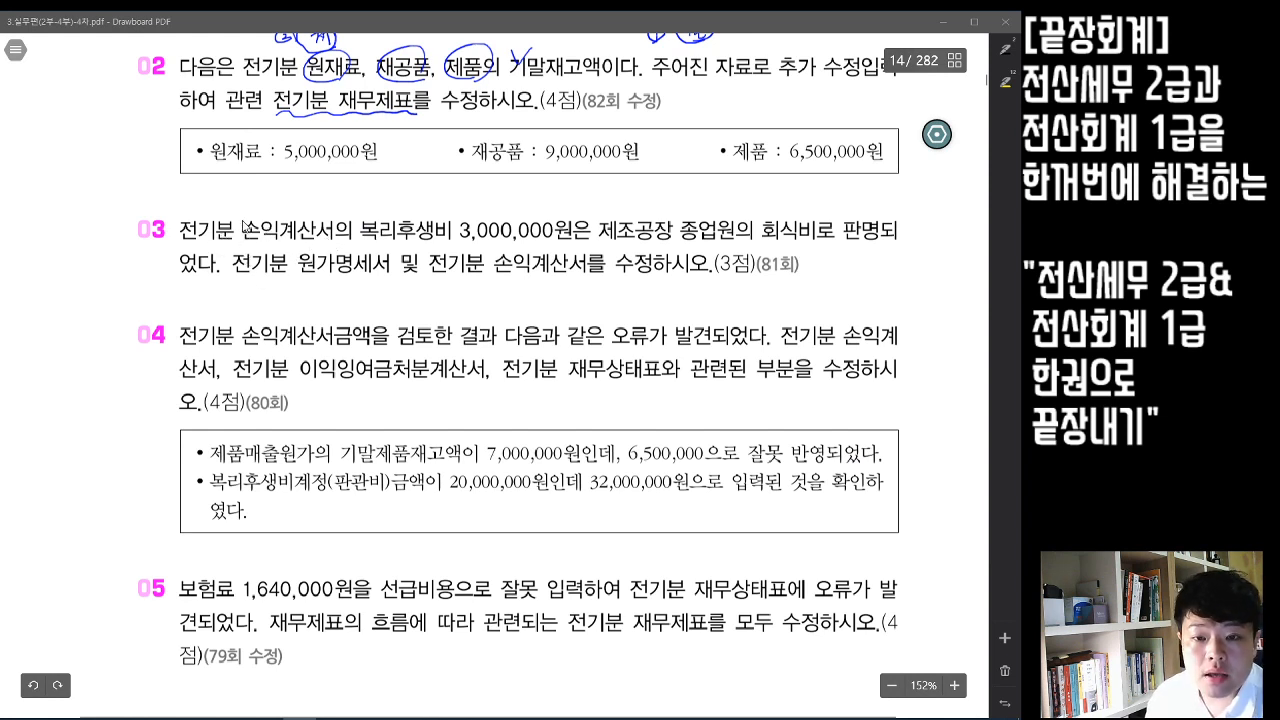
drag(239, 220, 264, 211)
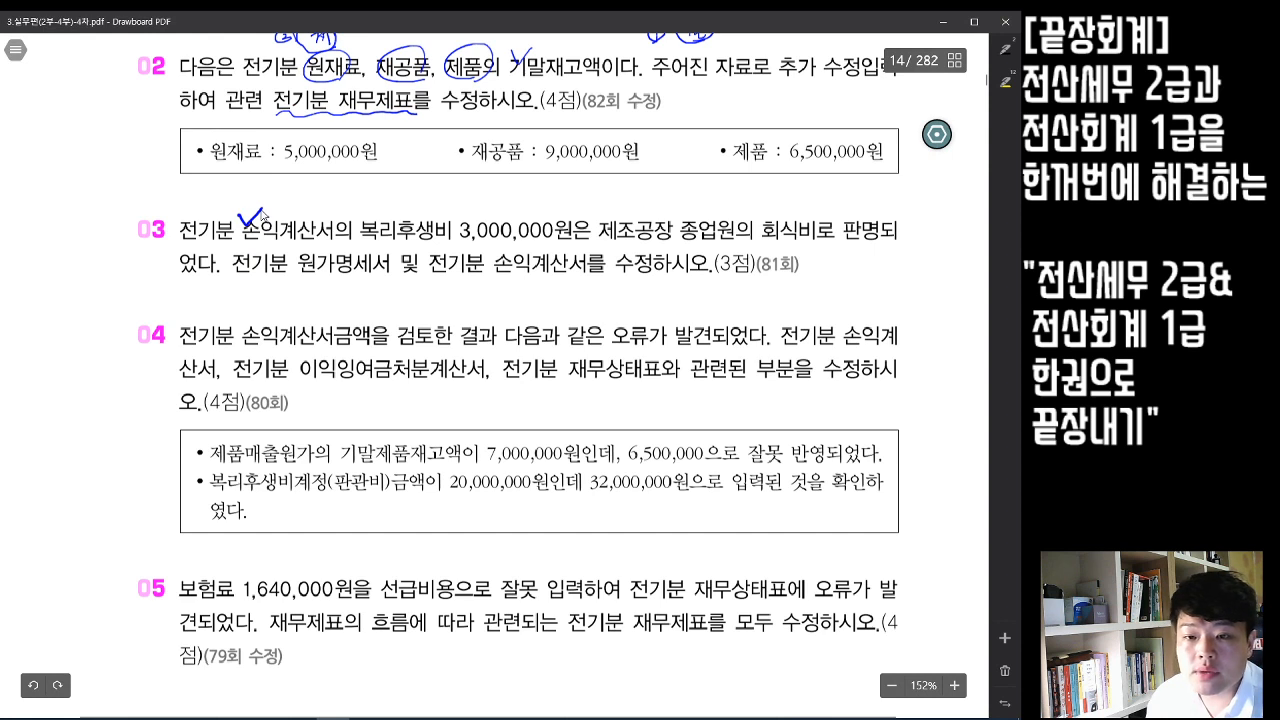
mouse_move(395, 213)
mouse_down()
mouse_move(420, 246)
mouse_move(436, 210)
mouse_up()
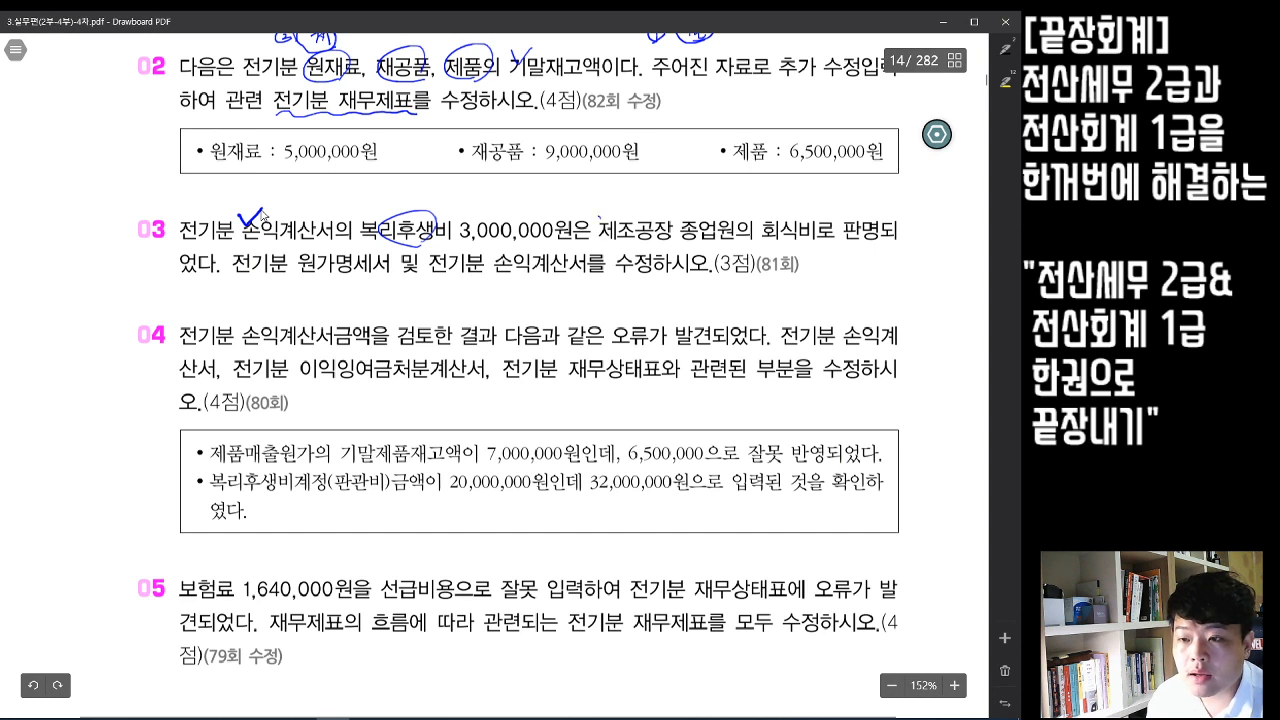
drag(600, 216, 620, 209)
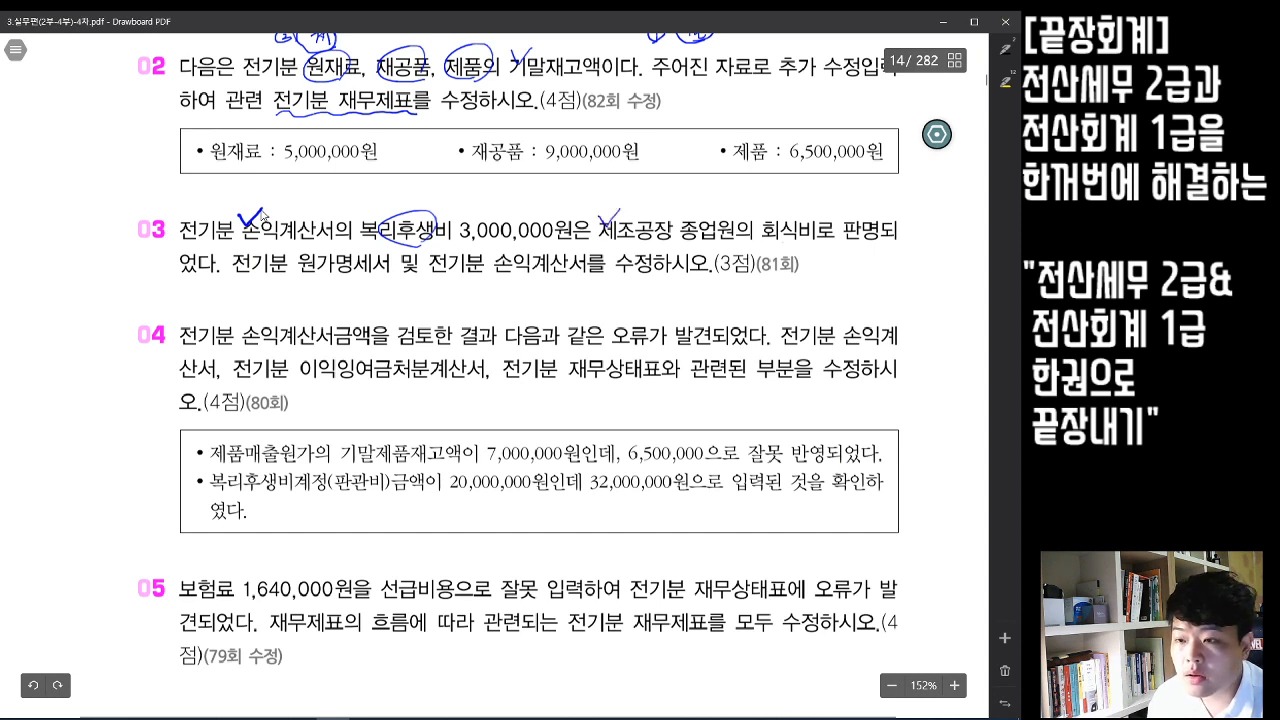
drag(790, 212, 796, 254)
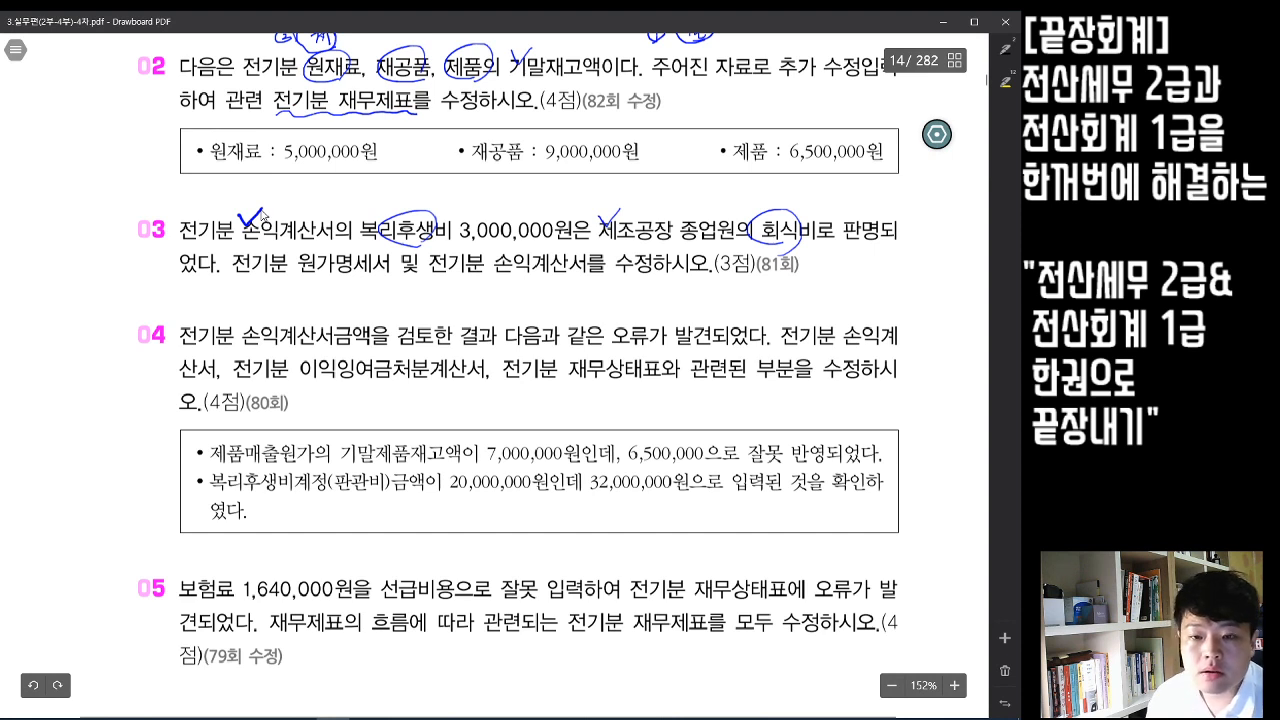
- Bracket 원가명세서 and 손익계산서 in question 03 and handwrite the statement order 원→손→잉→재 beside the question number
drag(284, 258, 306, 276)
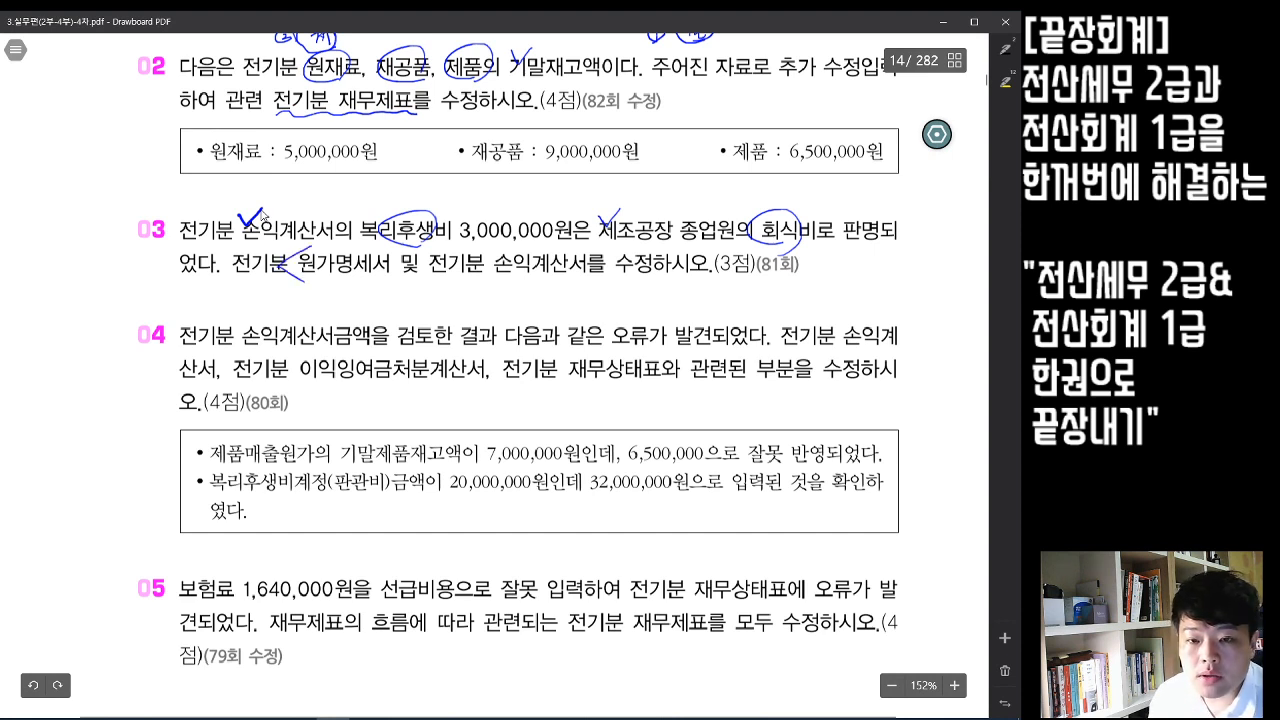
drag(406, 251, 390, 270)
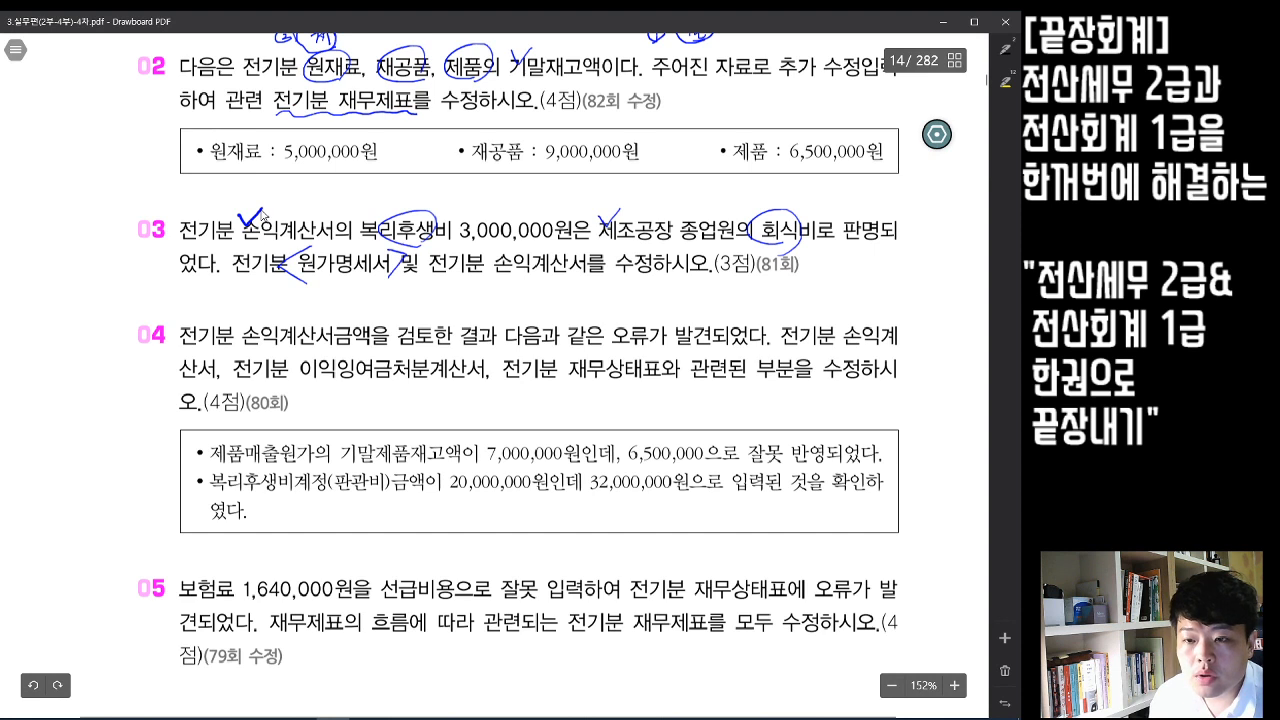
drag(501, 251, 501, 277)
mouse_move(604, 249)
mouse_down()
mouse_move(586, 258)
mouse_move(600, 281)
mouse_up()
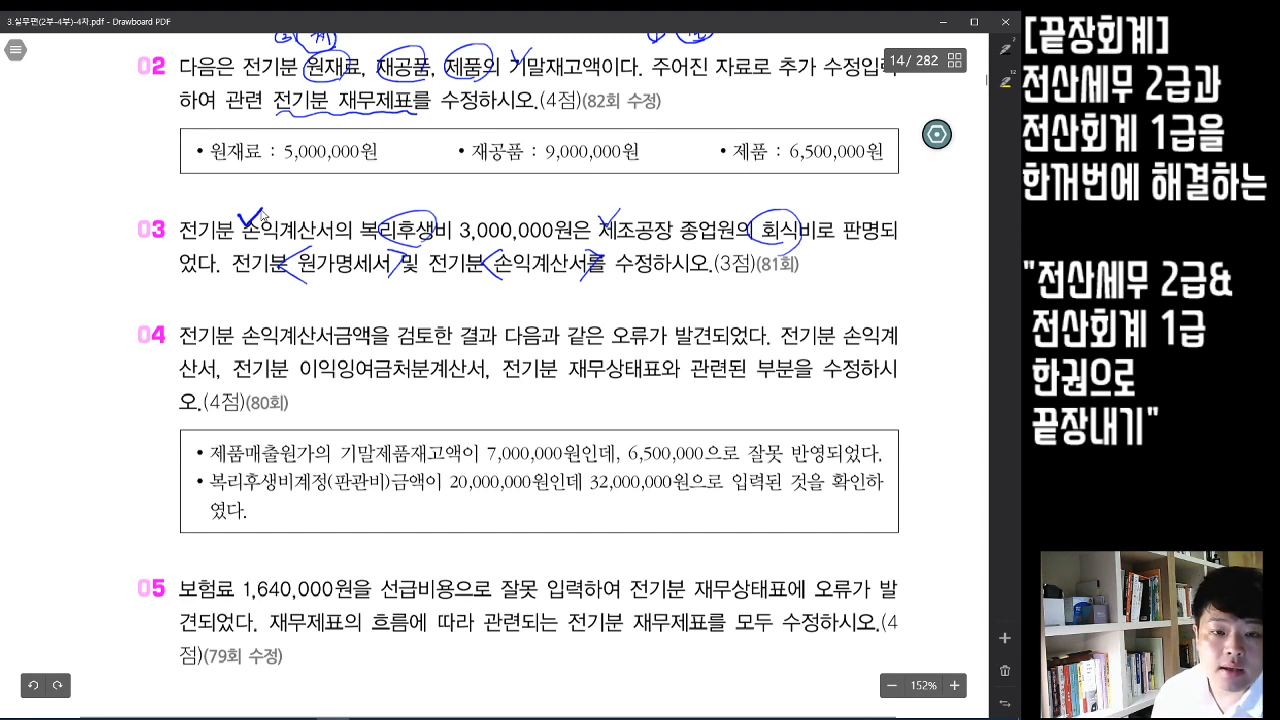
mouse_move(45, 249)
mouse_down()
mouse_move(70, 266)
mouse_move(140, 205)
mouse_move(142, 226)
mouse_up()
drag(140, 210, 186, 207)
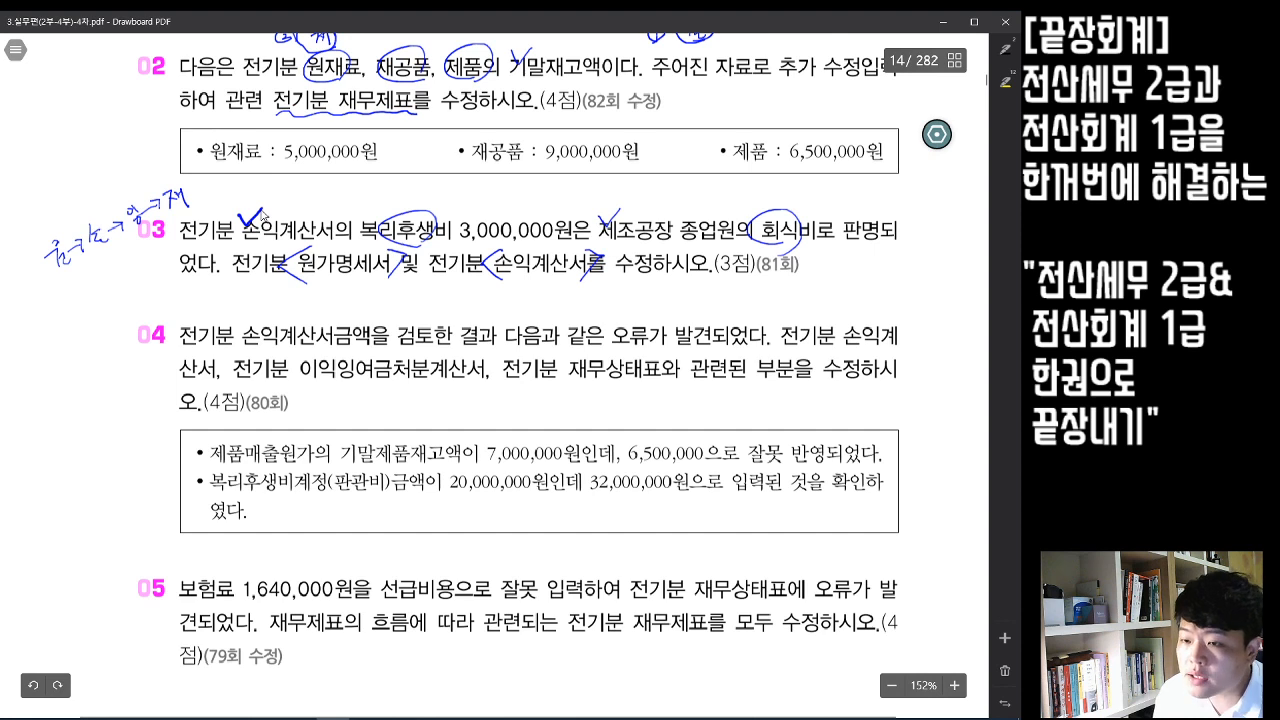
- Annotate question 03 with a plus sign and 복리후생비 (500) above 회식비, (800) above 복리후생비, and 영업, 본사 above 손익계산서
mouse_move(747, 190)
mouse_down()
mouse_move(748, 204)
mouse_move(792, 199)
mouse_up()
mouse_move(788, 198)
mouse_down()
mouse_move(788, 210)
mouse_move(826, 206)
mouse_up()
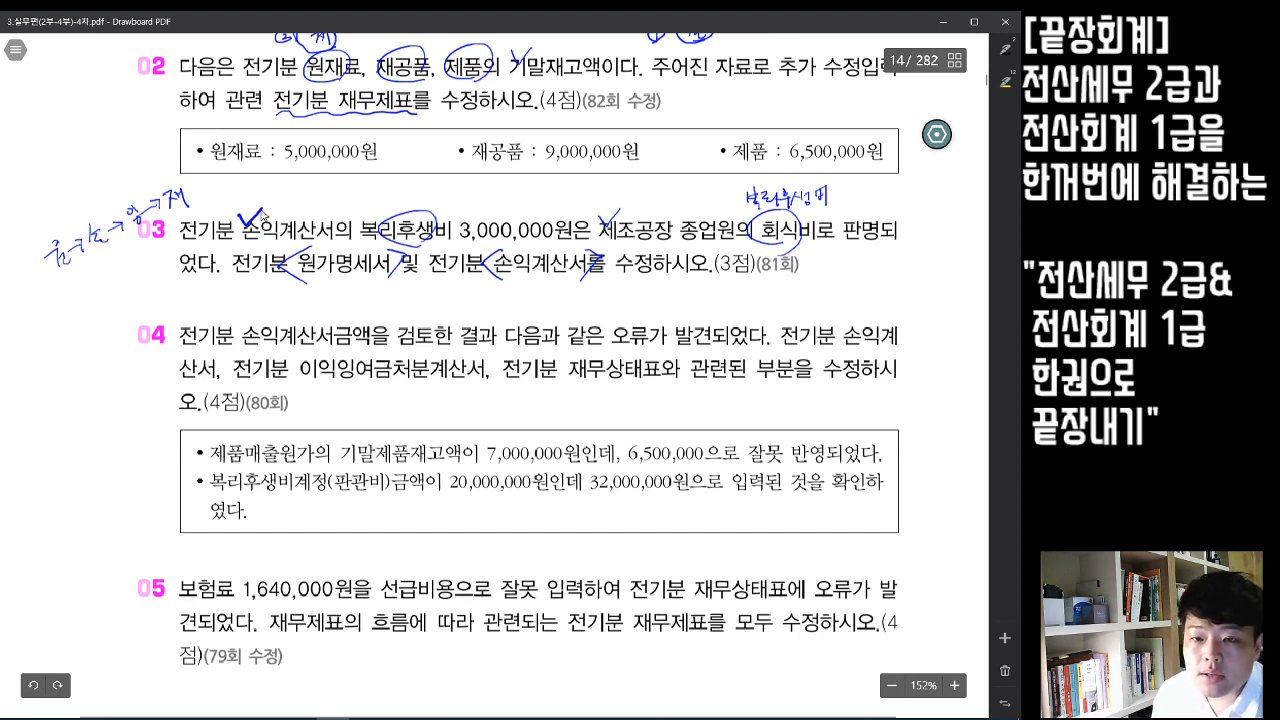
mouse_move(440, 193)
mouse_down()
mouse_move(428, 207)
mouse_move(457, 201)
mouse_up()
drag(467, 197, 470, 207)
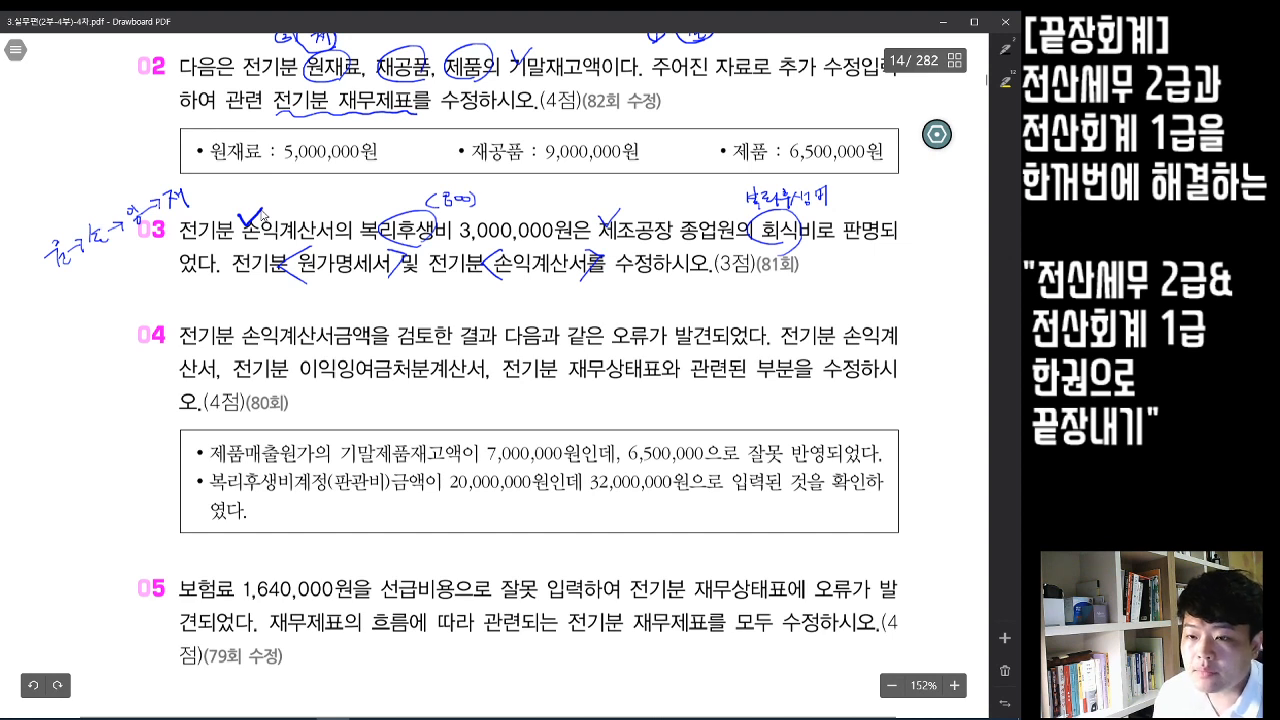
mouse_move(840, 189)
mouse_down()
mouse_move(836, 204)
mouse_move(875, 194)
mouse_up()
drag(882, 190, 884, 208)
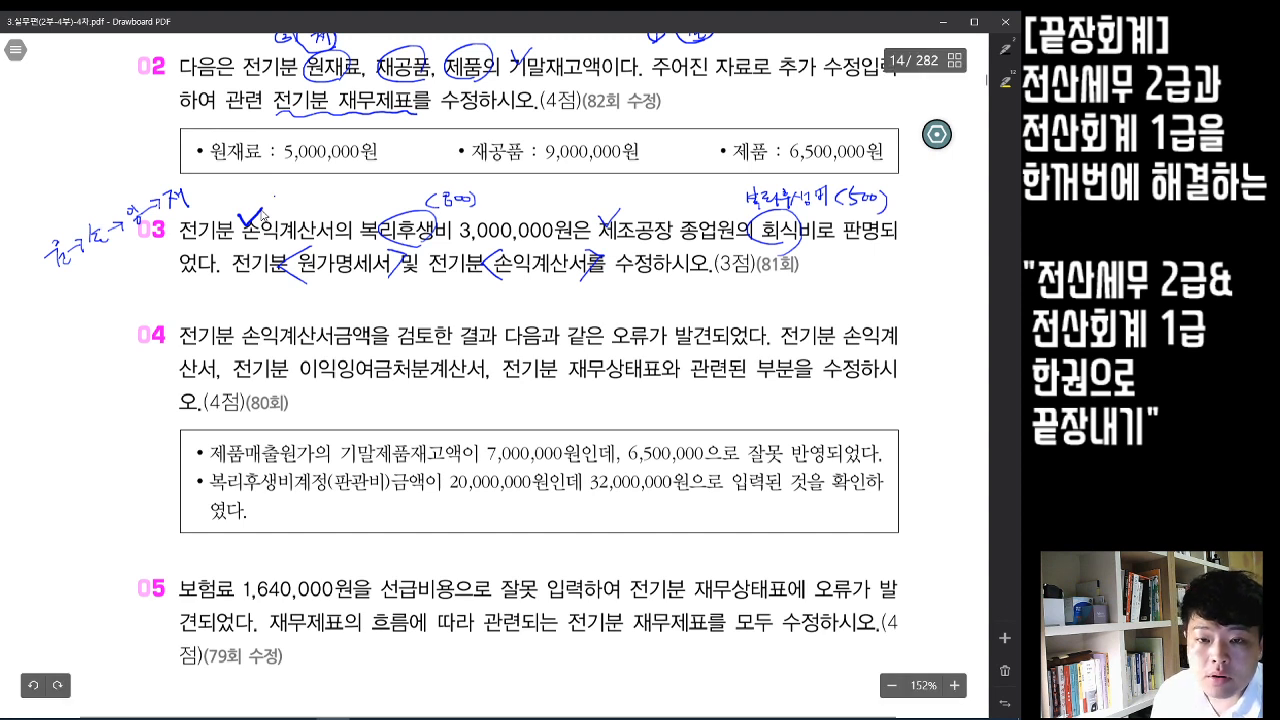
mouse_move(270, 196)
mouse_down()
mouse_move(284, 214)
mouse_move(345, 201)
mouse_up()
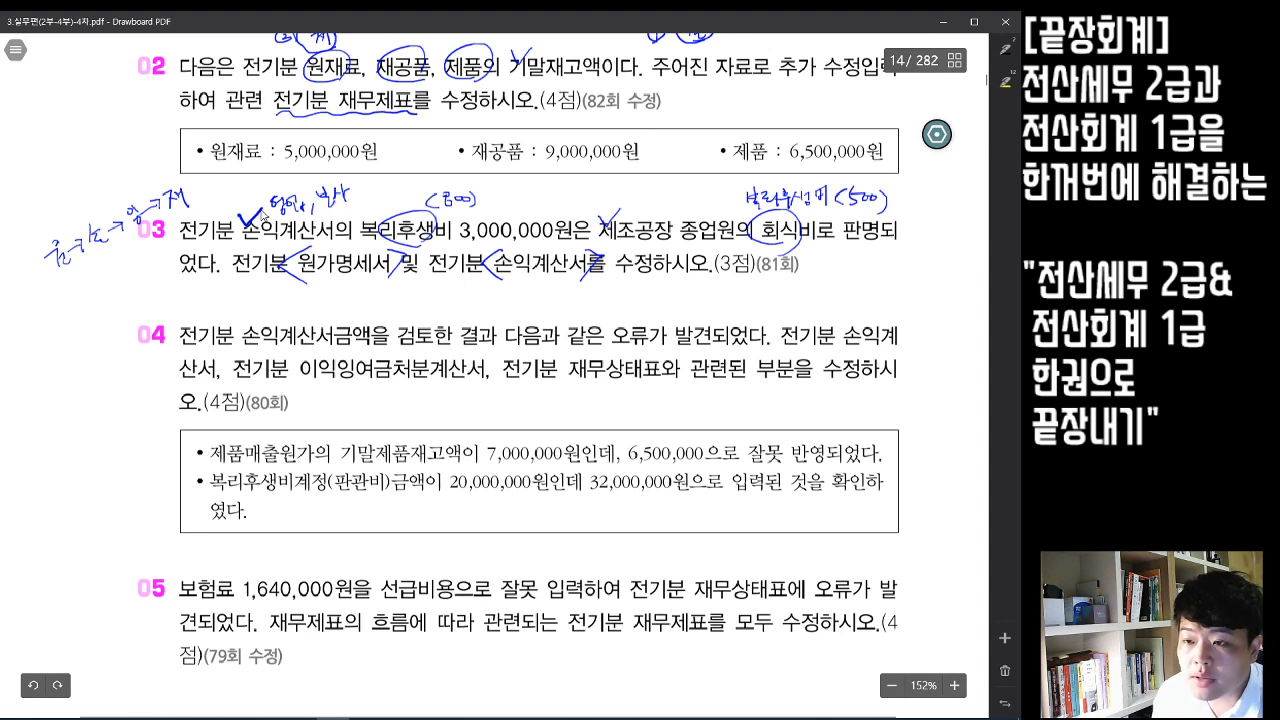
mouse_move(704, 204)
mouse_down()
mouse_move(732, 204)
mouse_move(717, 218)
mouse_up()
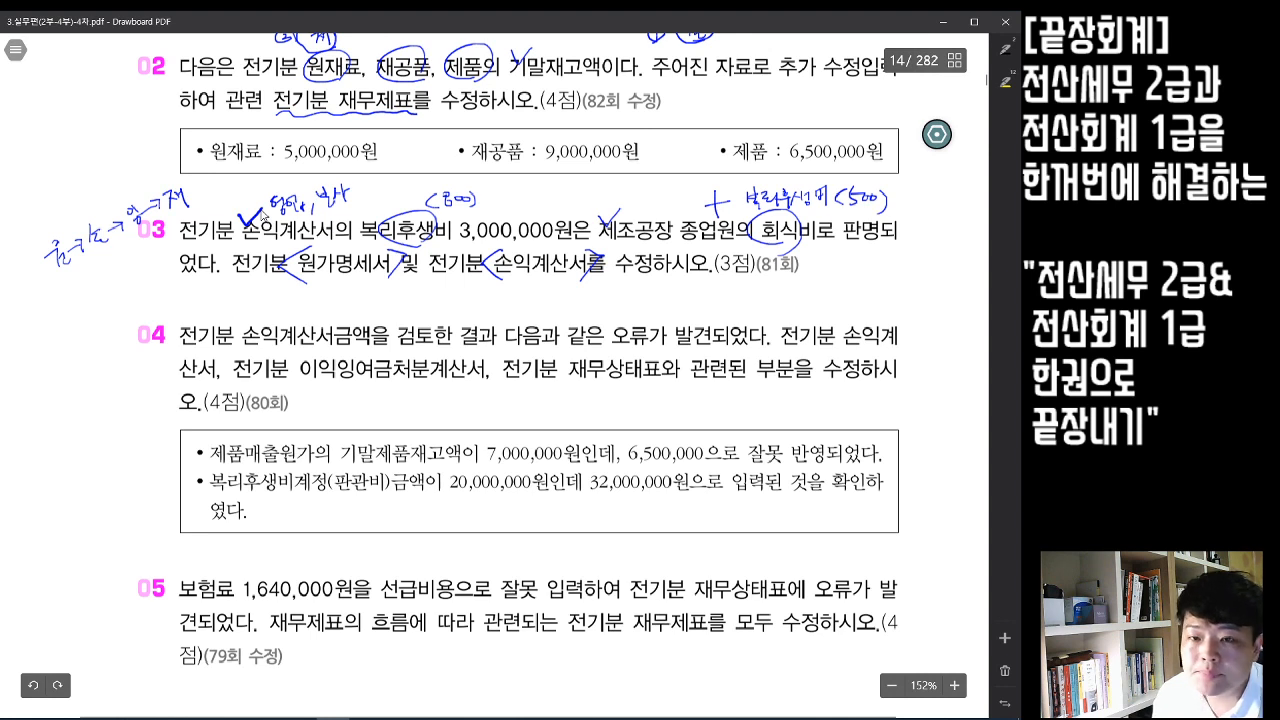
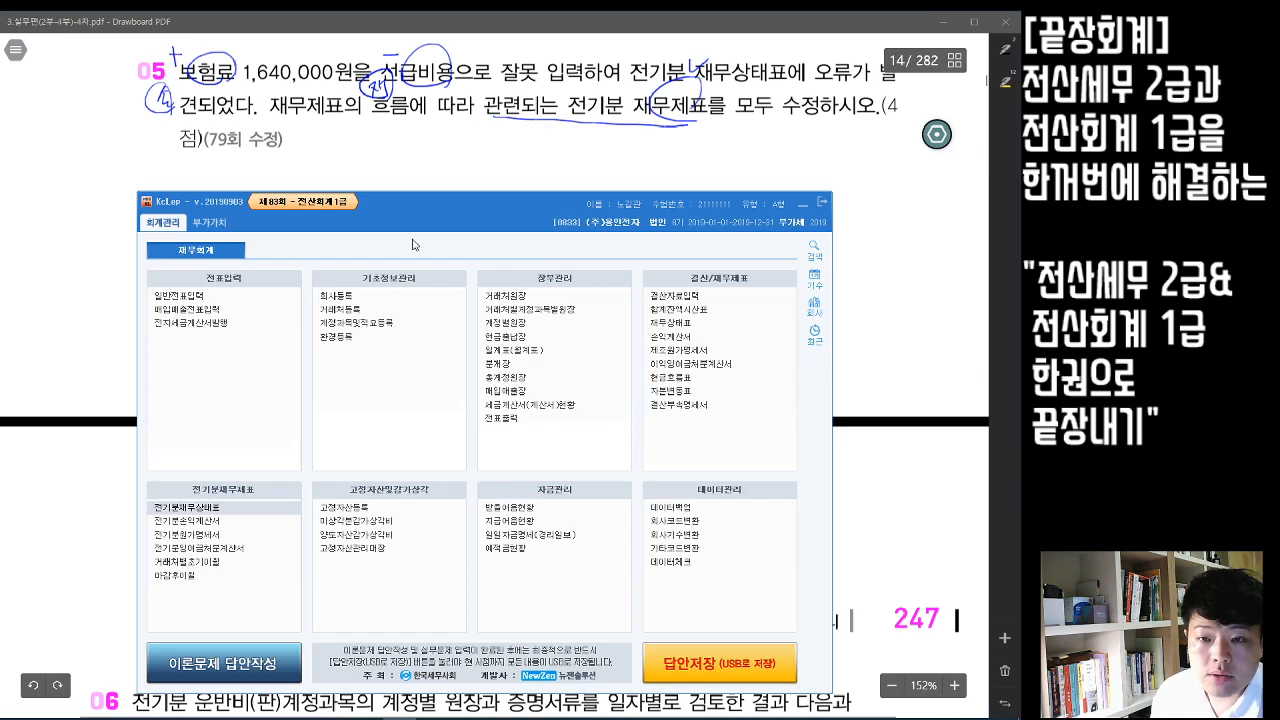
- For question 05, set 보험료 (0821) in KcLep's prior-period income statement (전기분손익계산서) to 6,140,000 and close the statement
drag(414, 224, 416, 200)
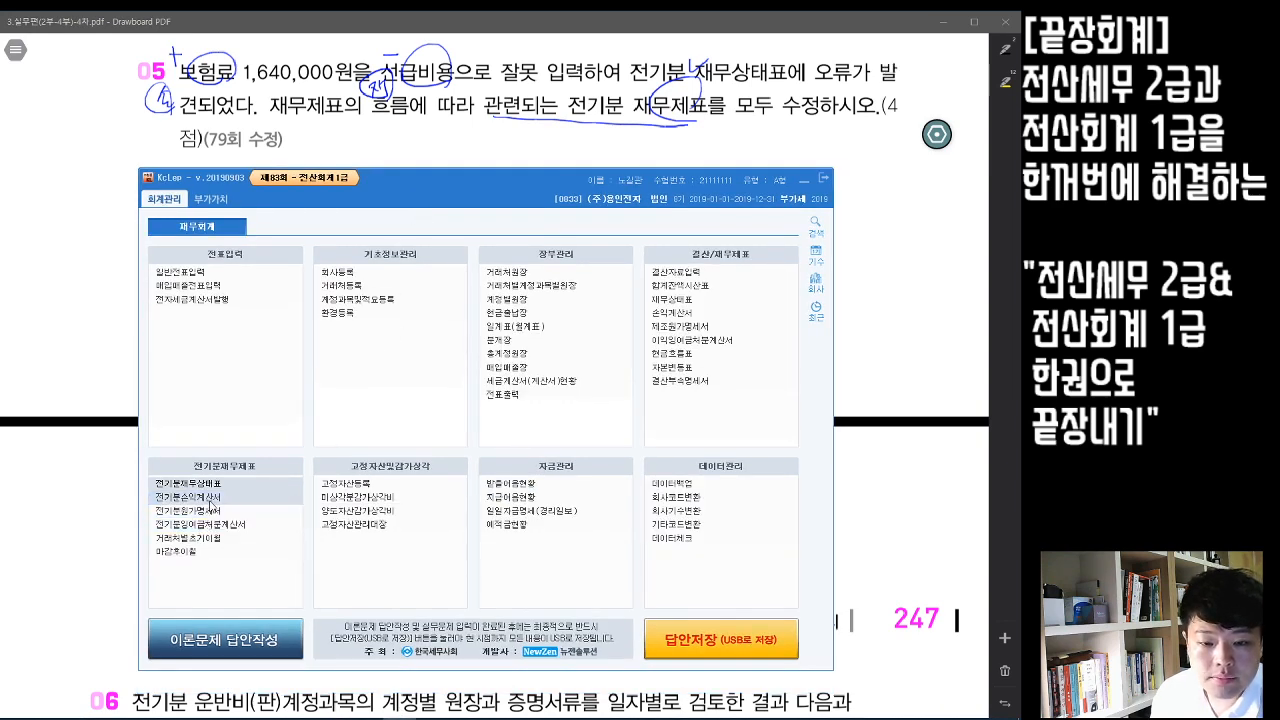
click(229, 474)
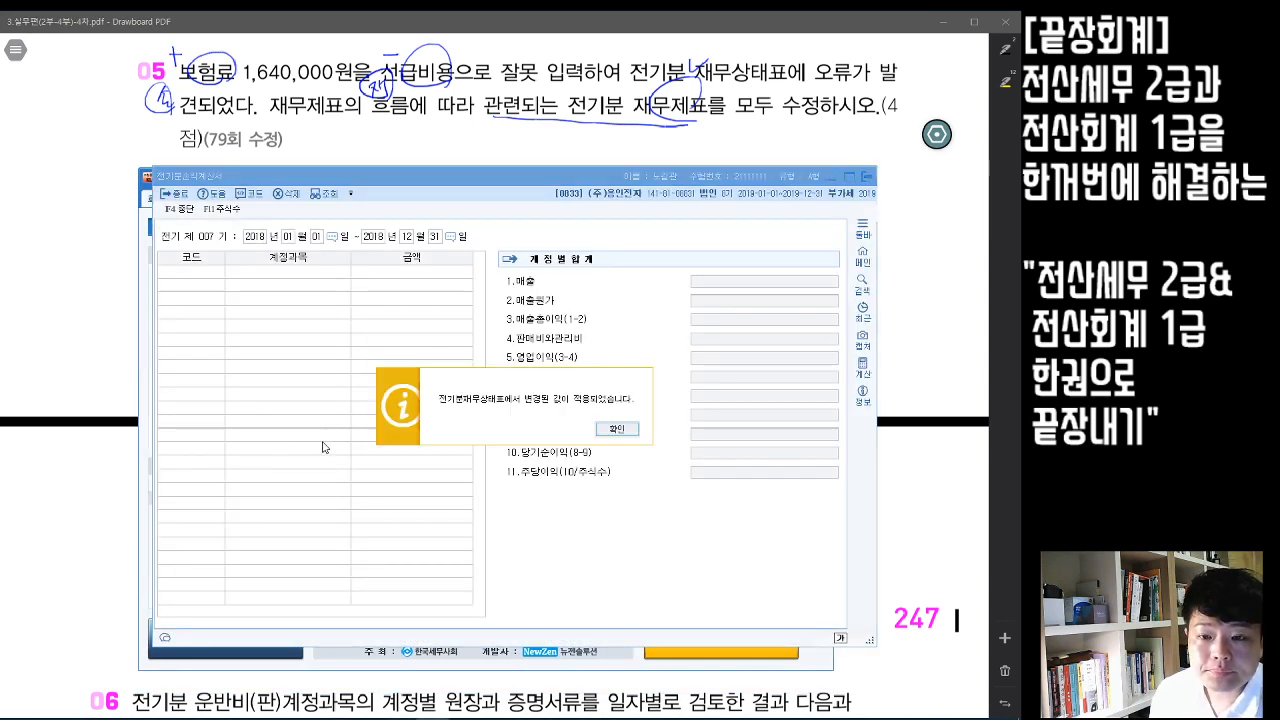
click(615, 431)
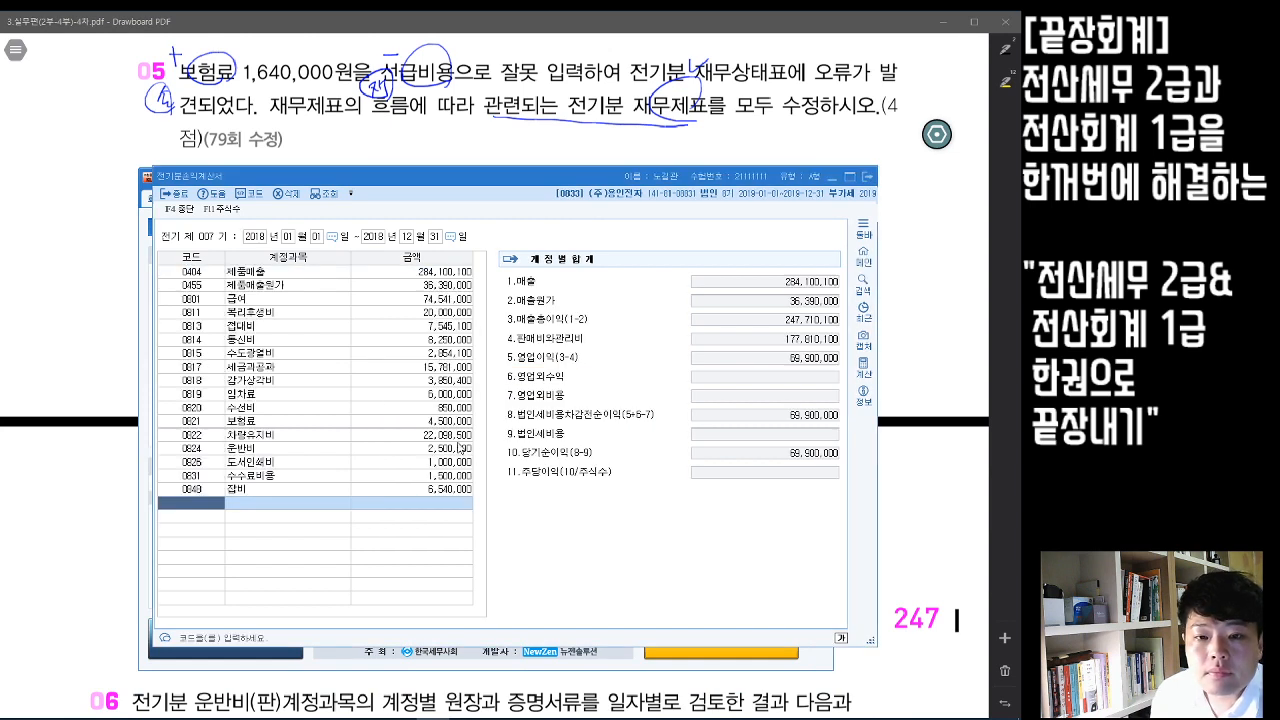
click(418, 326)
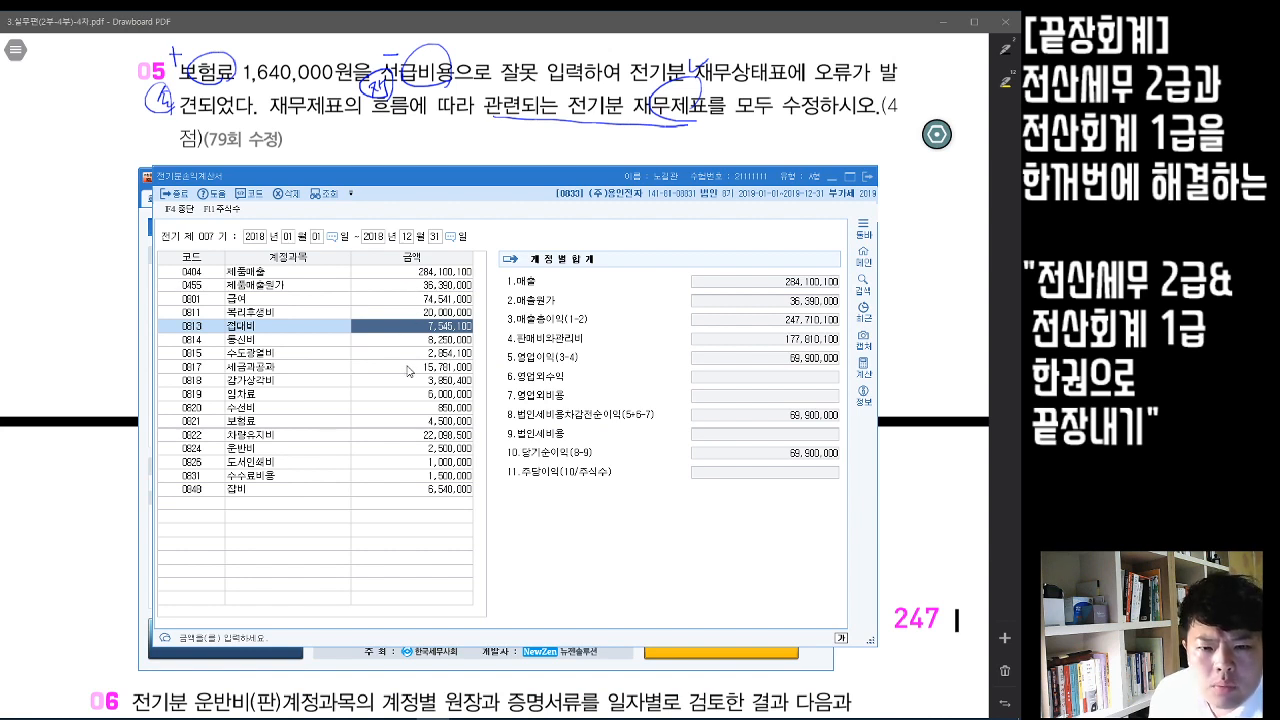
click(416, 423)
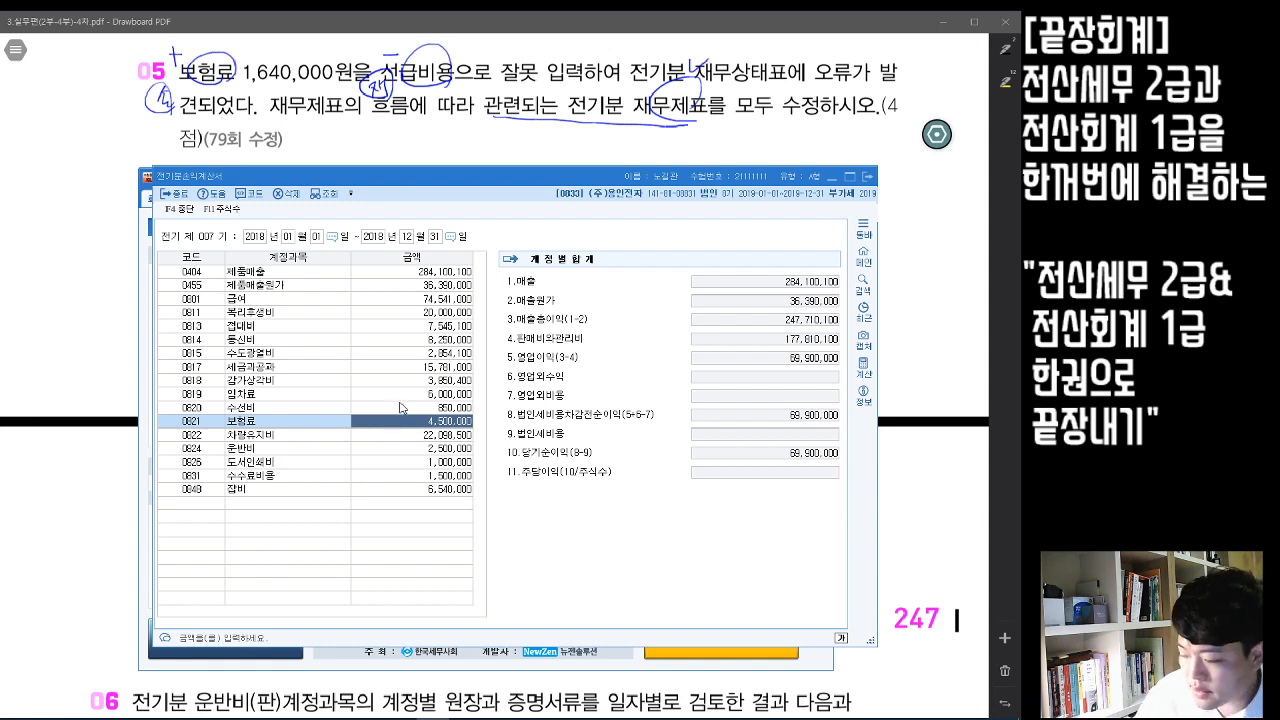
text(6140000)
key(Return)
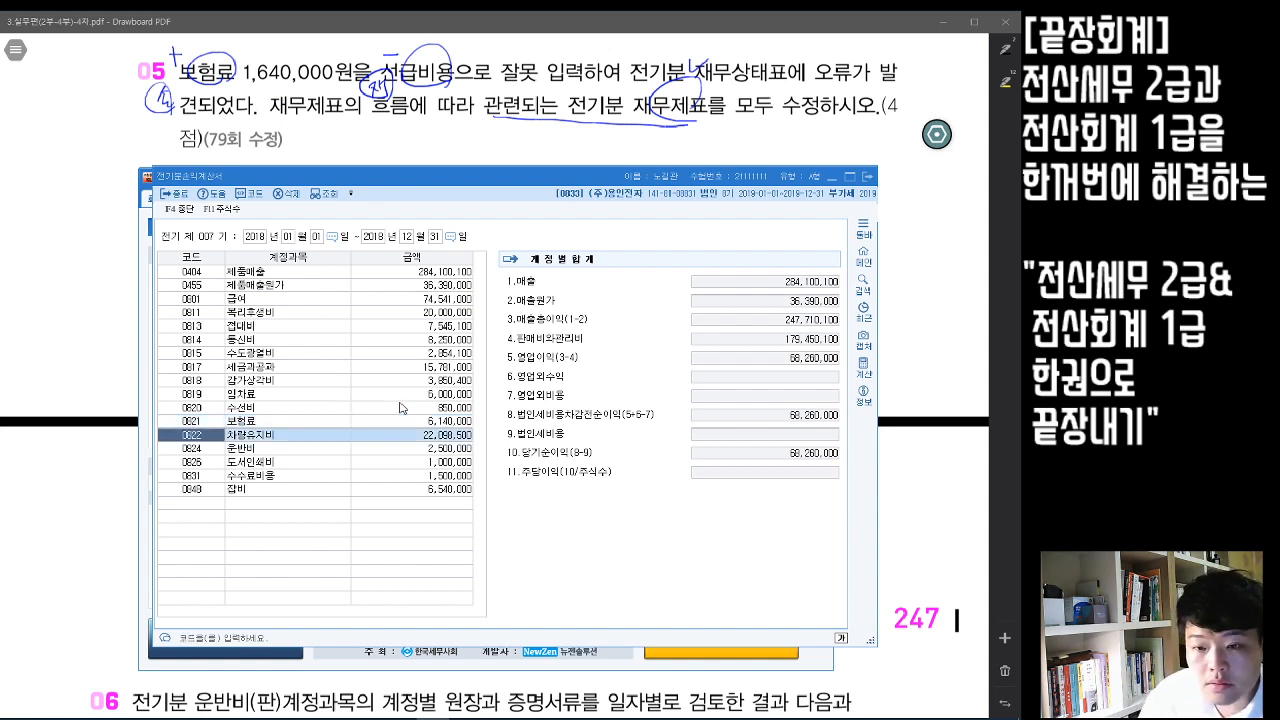
click(867, 176)
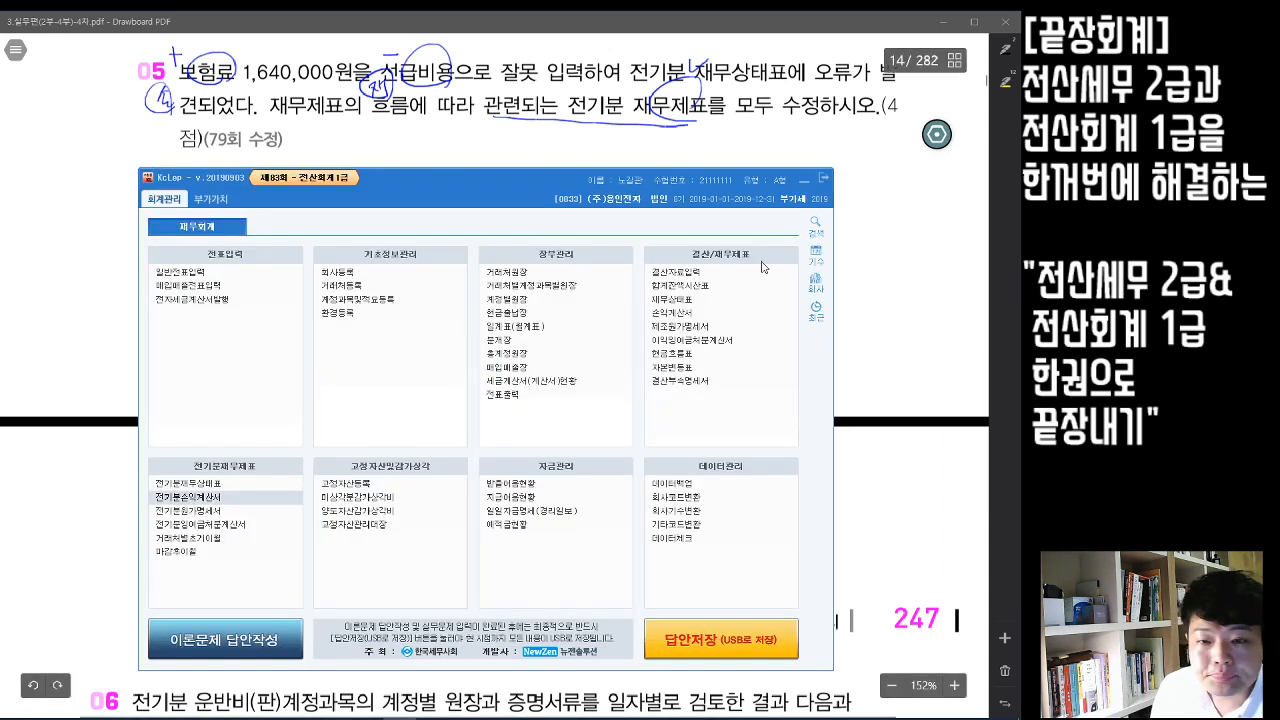
- Reload the prior-period net income into the prior-period appropriation statement (전기분잉여금처분계산서) for question 05 and close the statement
click(217, 524)
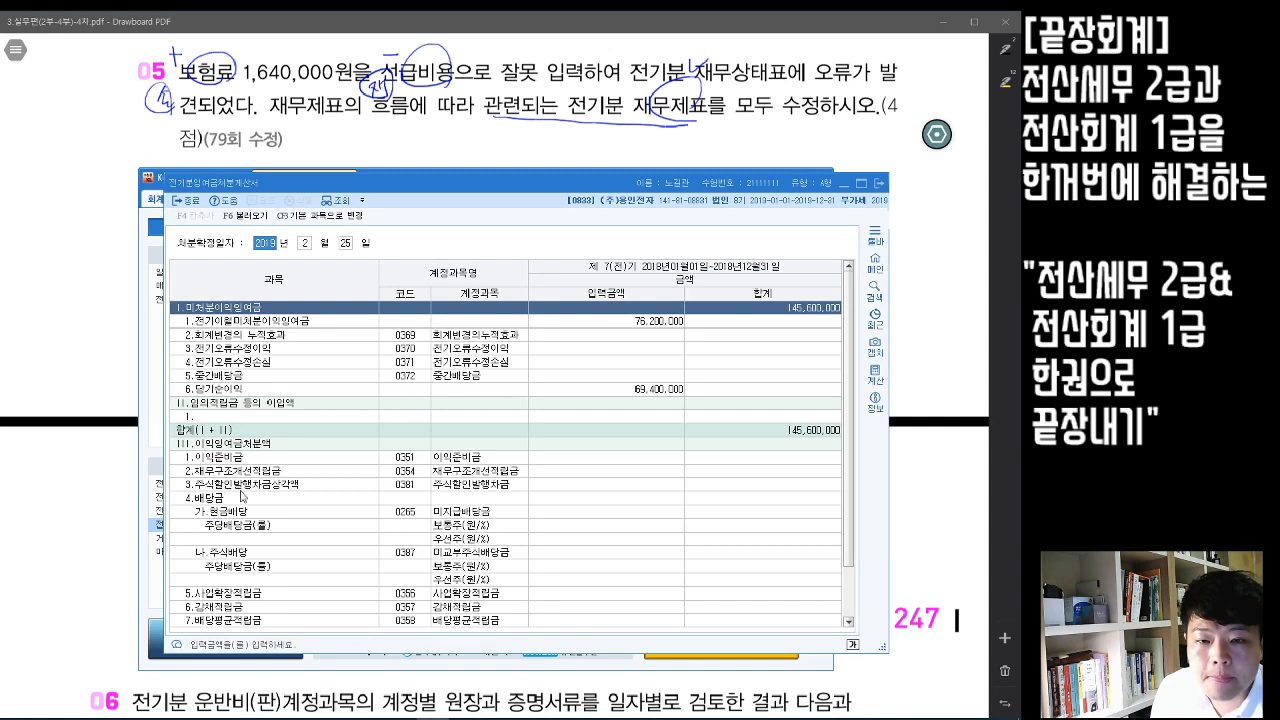
click(244, 215)
key(Return)
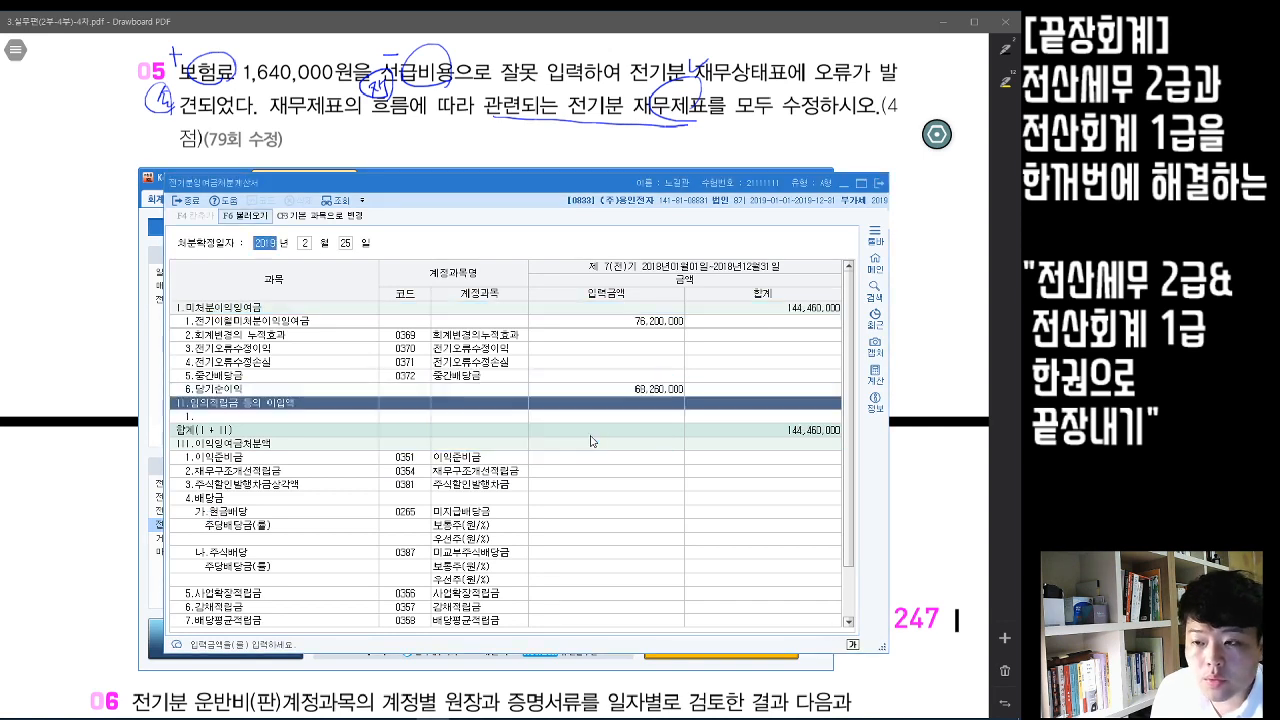
click(879, 183)
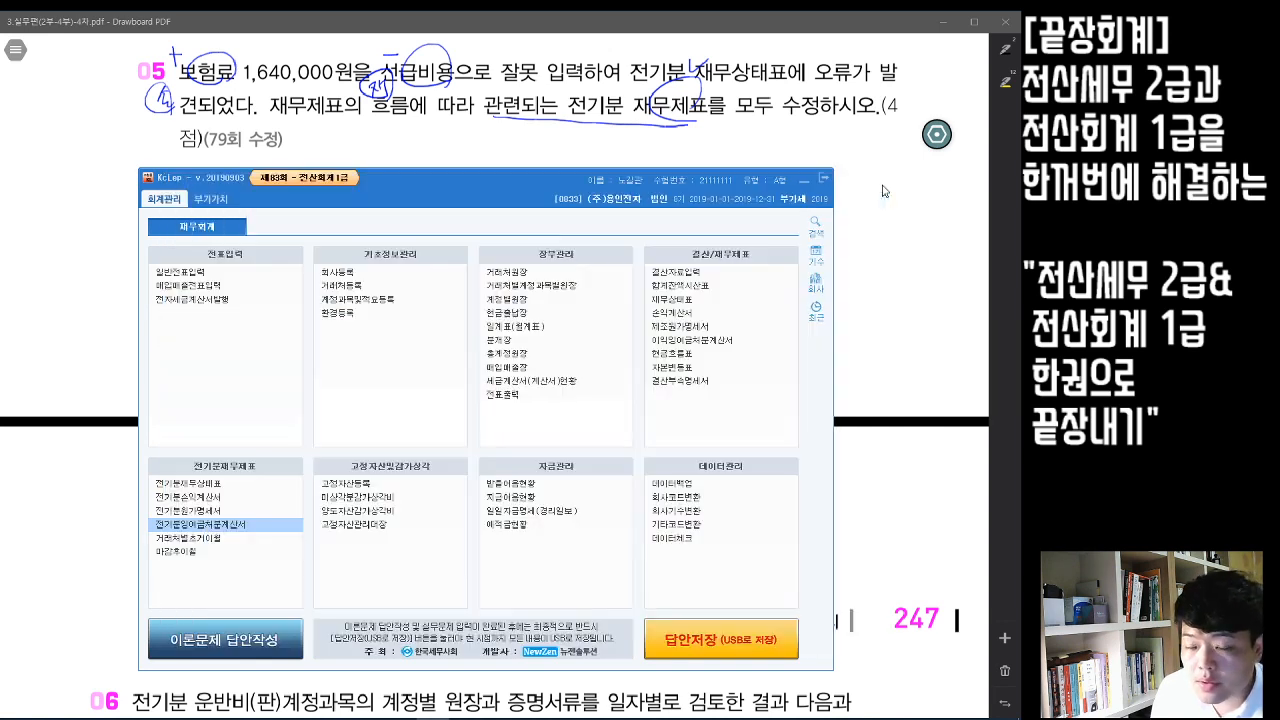
- In the prior-period balance sheet (전기분재무상태표), delete the 선급비용 (0133) row from the assets for question 05
click(245, 484)
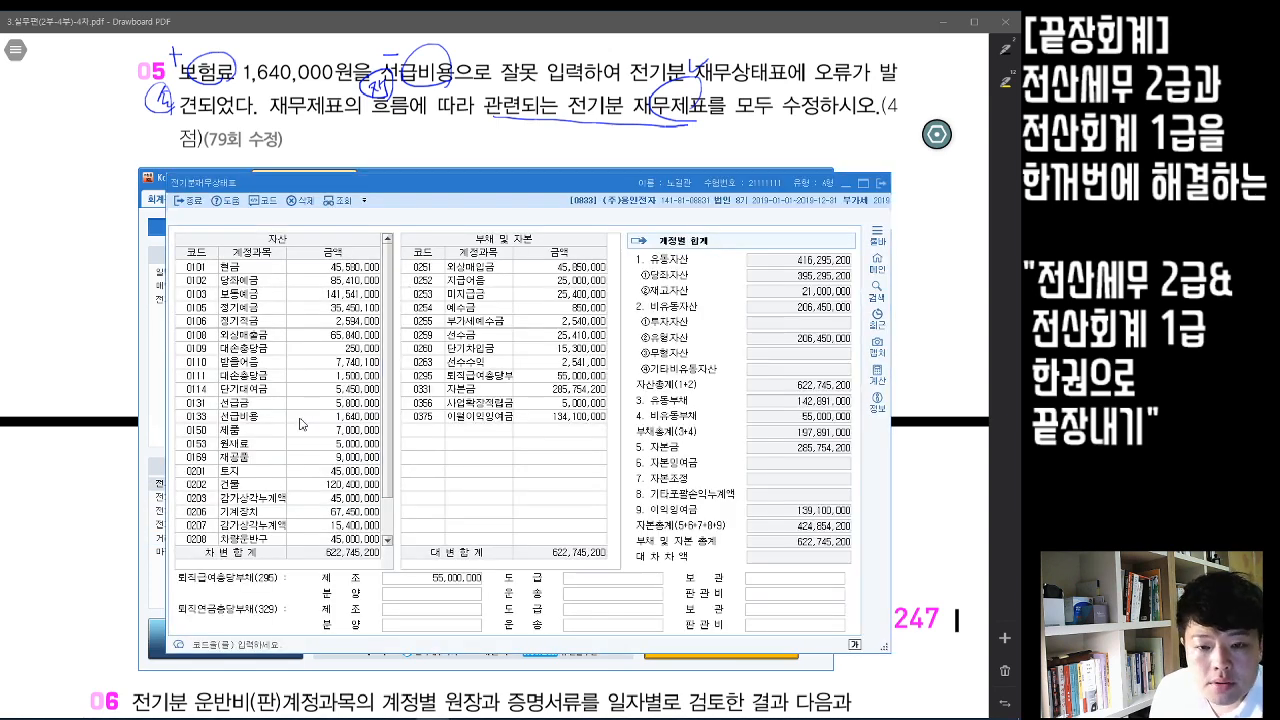
click(309, 419)
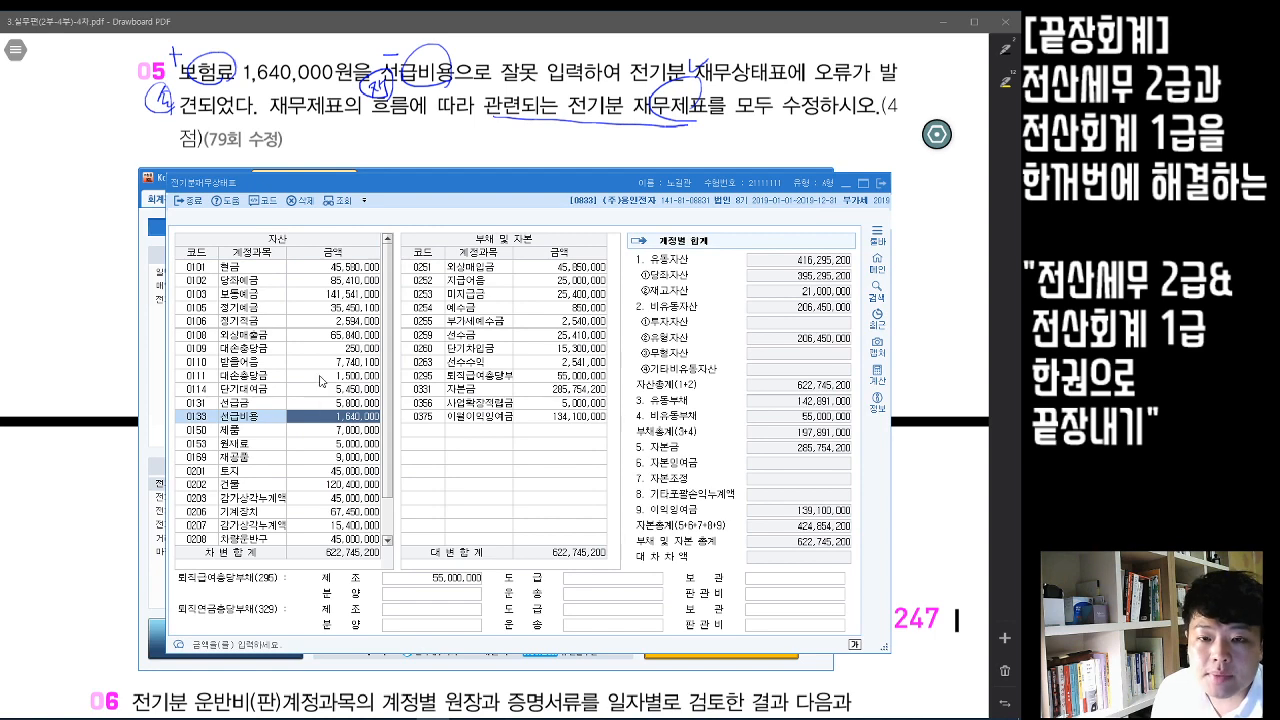
click(307, 207)
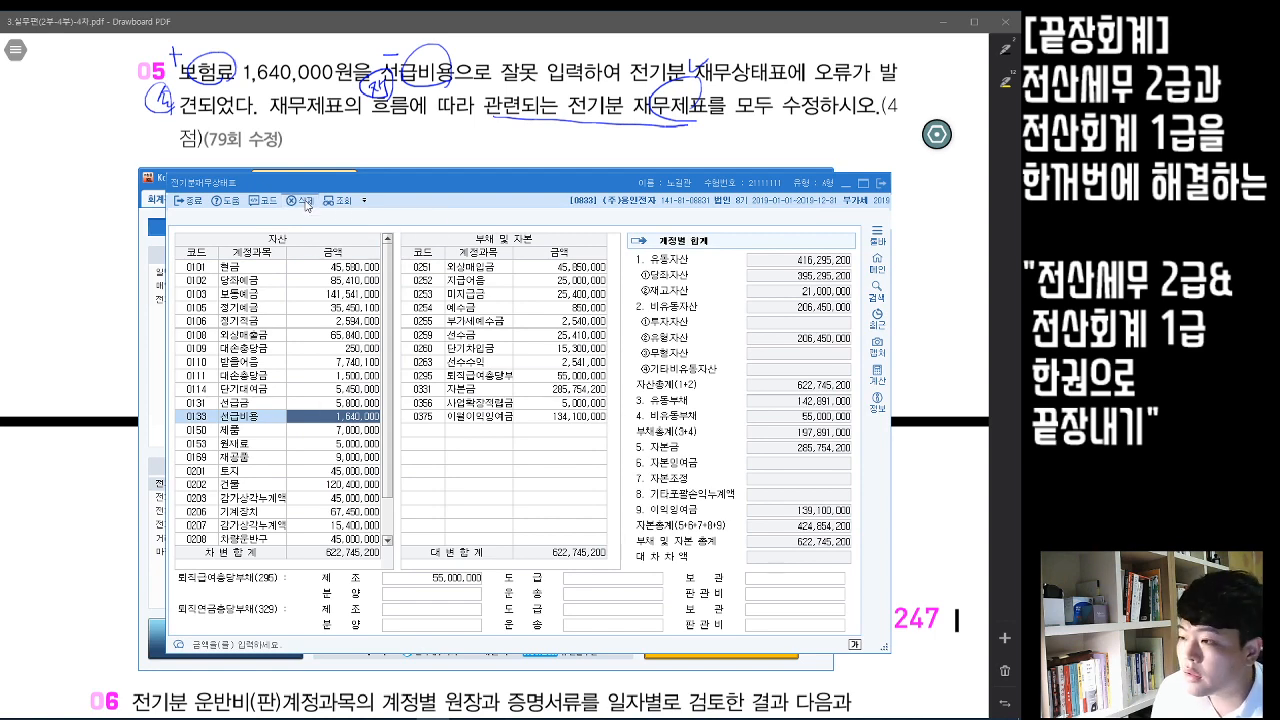
click(528, 437)
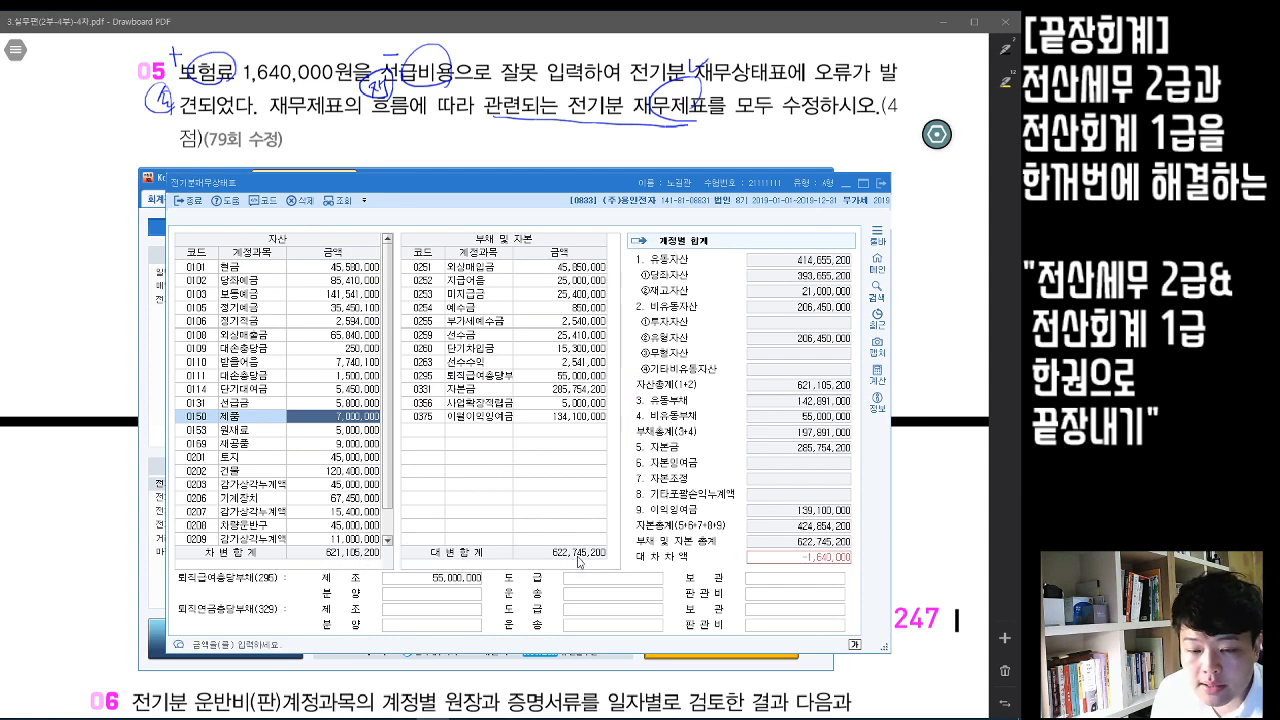
- Set 이월이익잉여금 (0375) to 132,460,000 in the prior-period balance sheet and close the statement
click(574, 419)
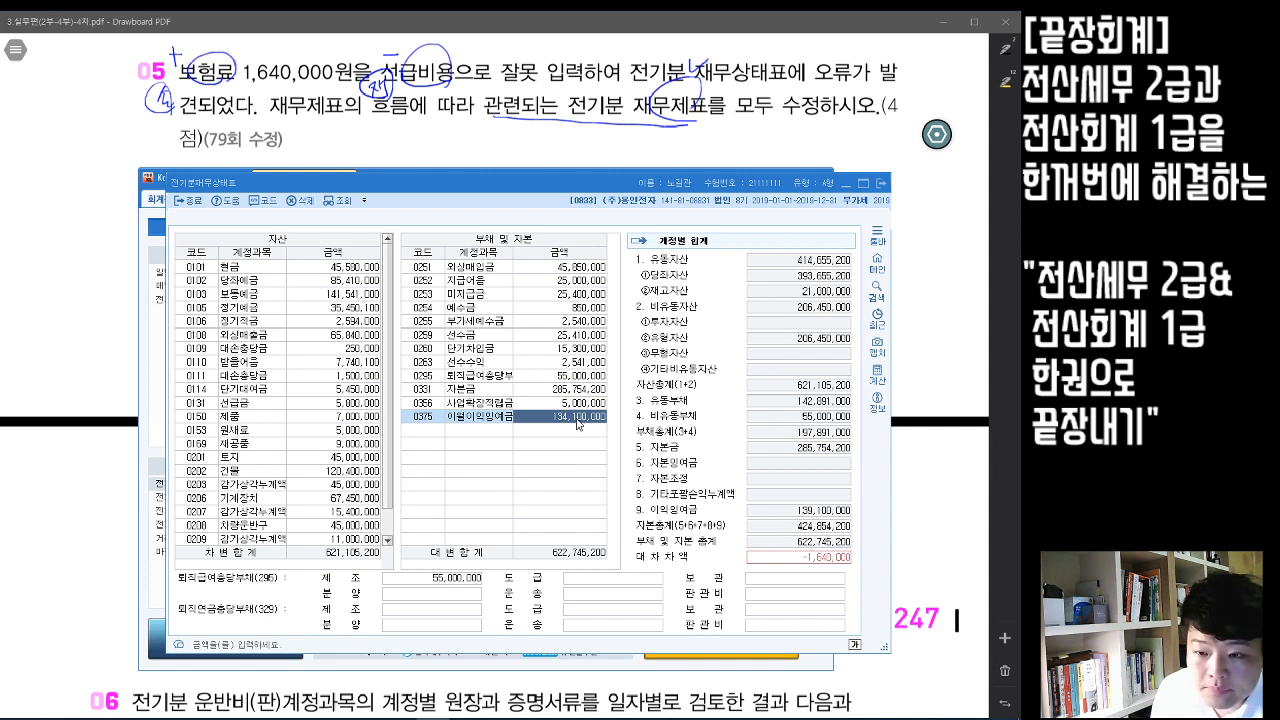
click(577, 420)
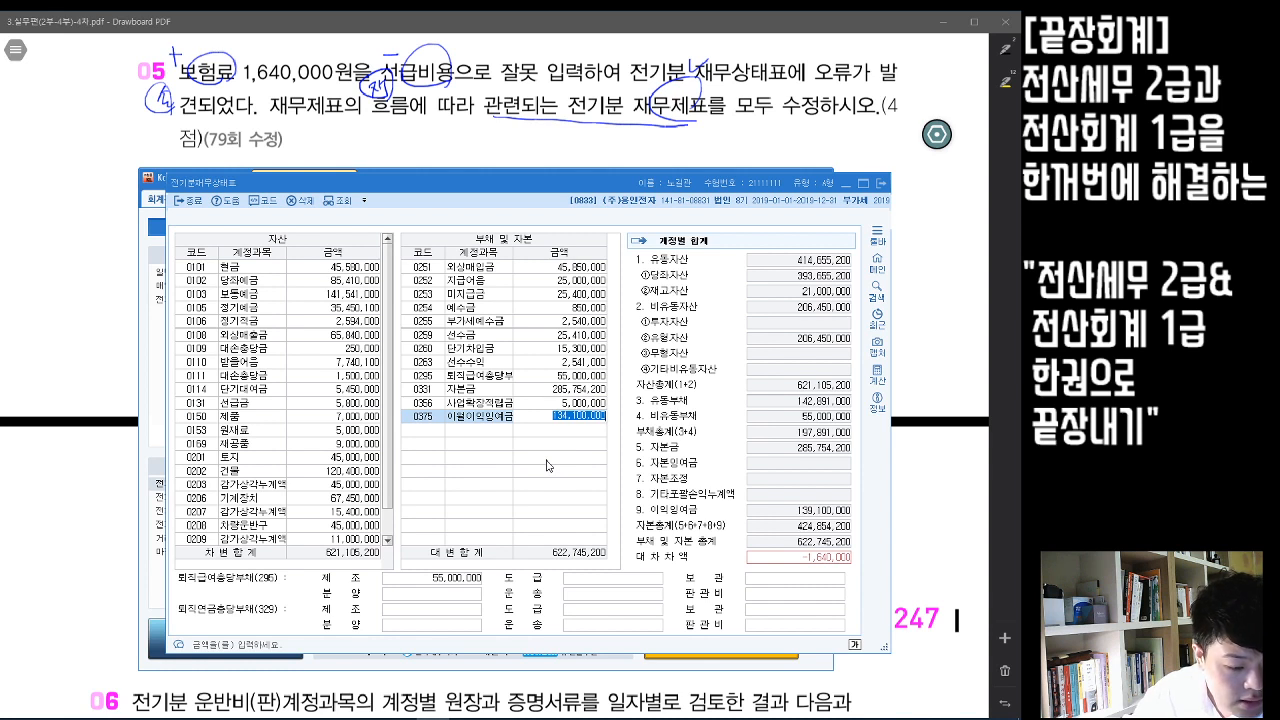
text(132,4)
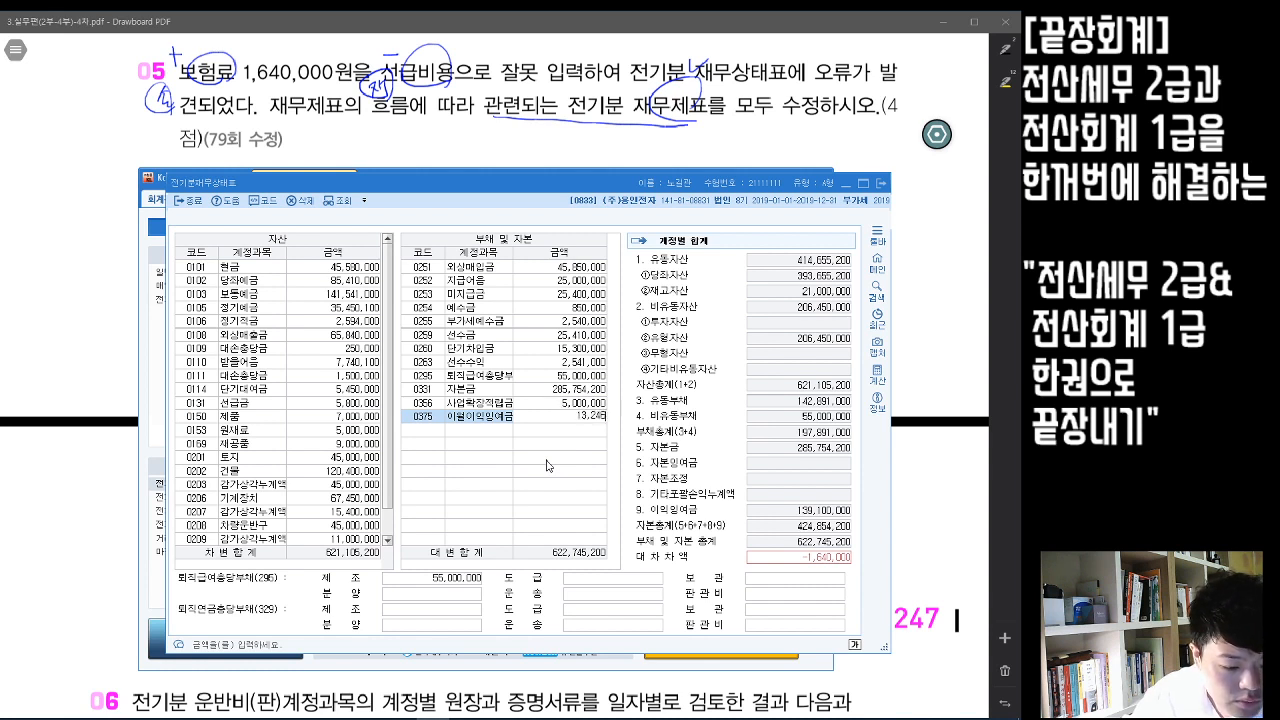
text(60)
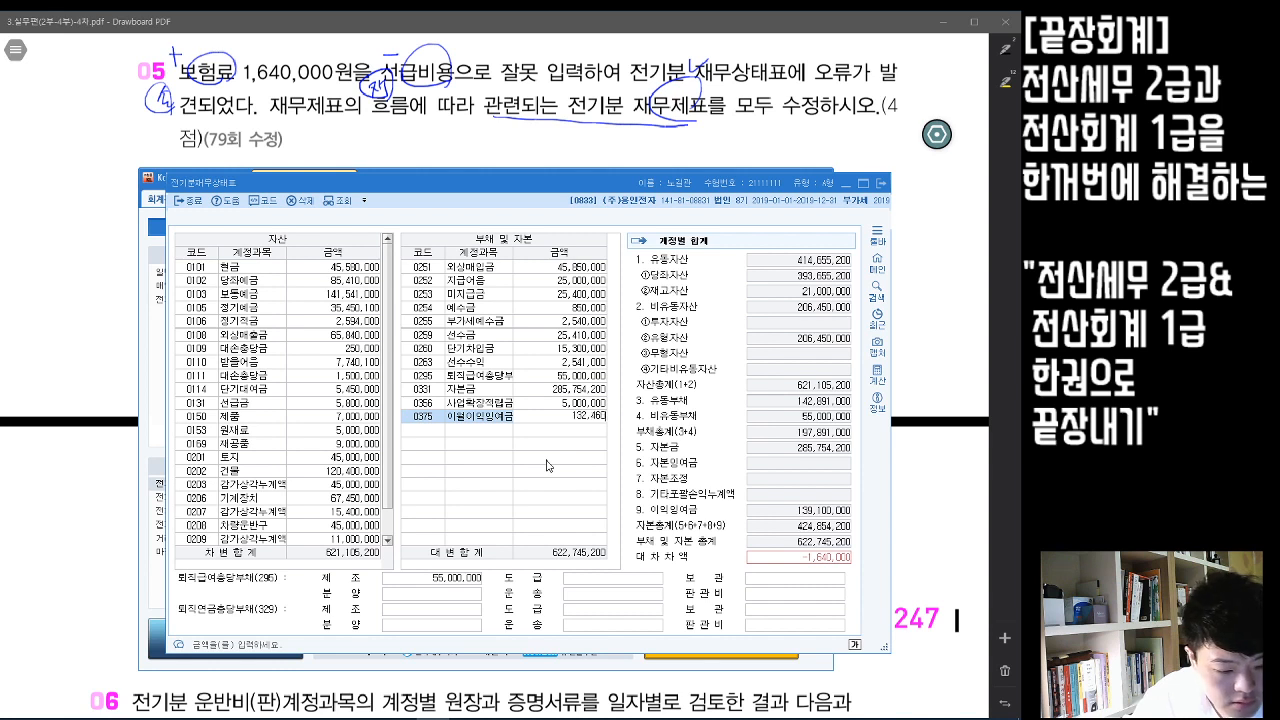
text(,000)
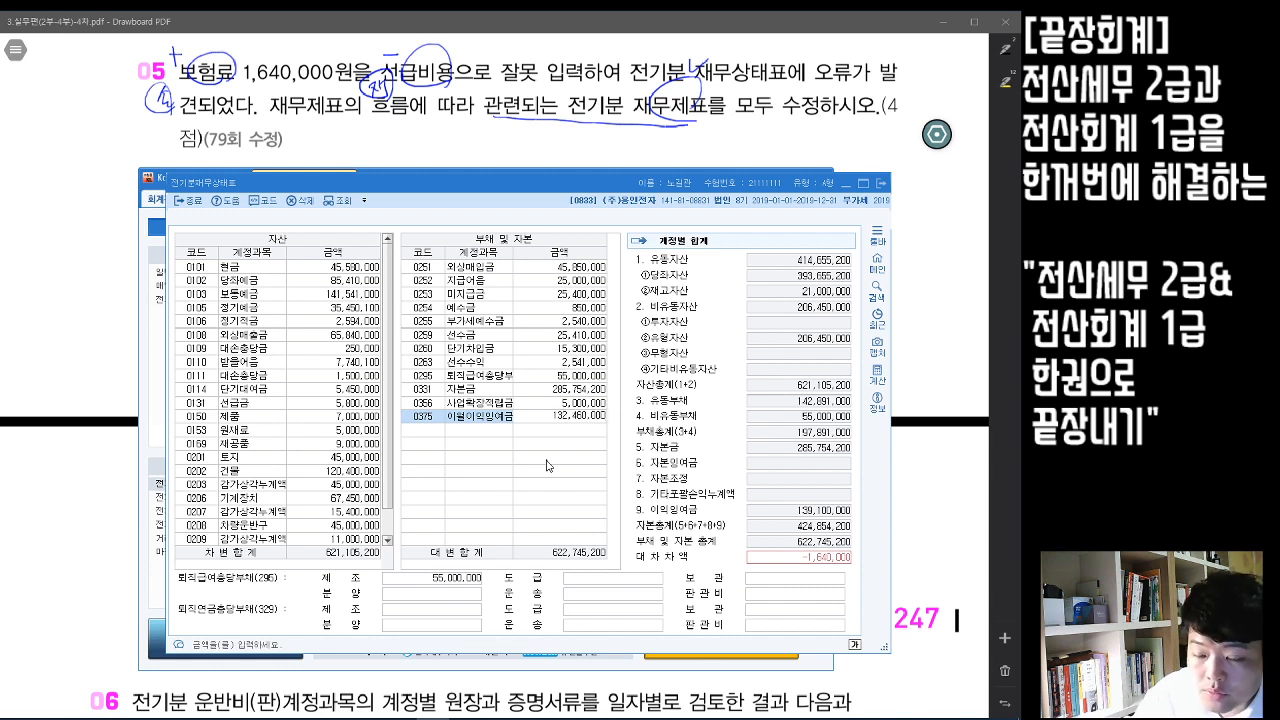
key(Return)
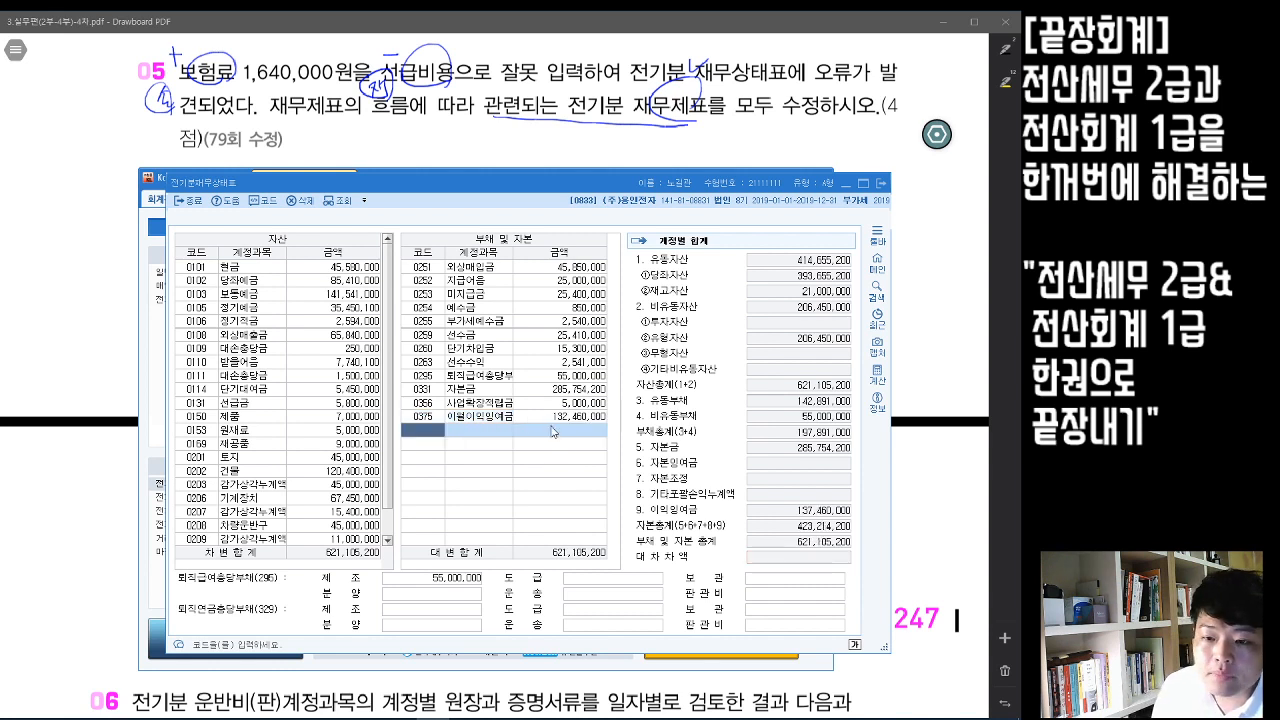
click(592, 416)
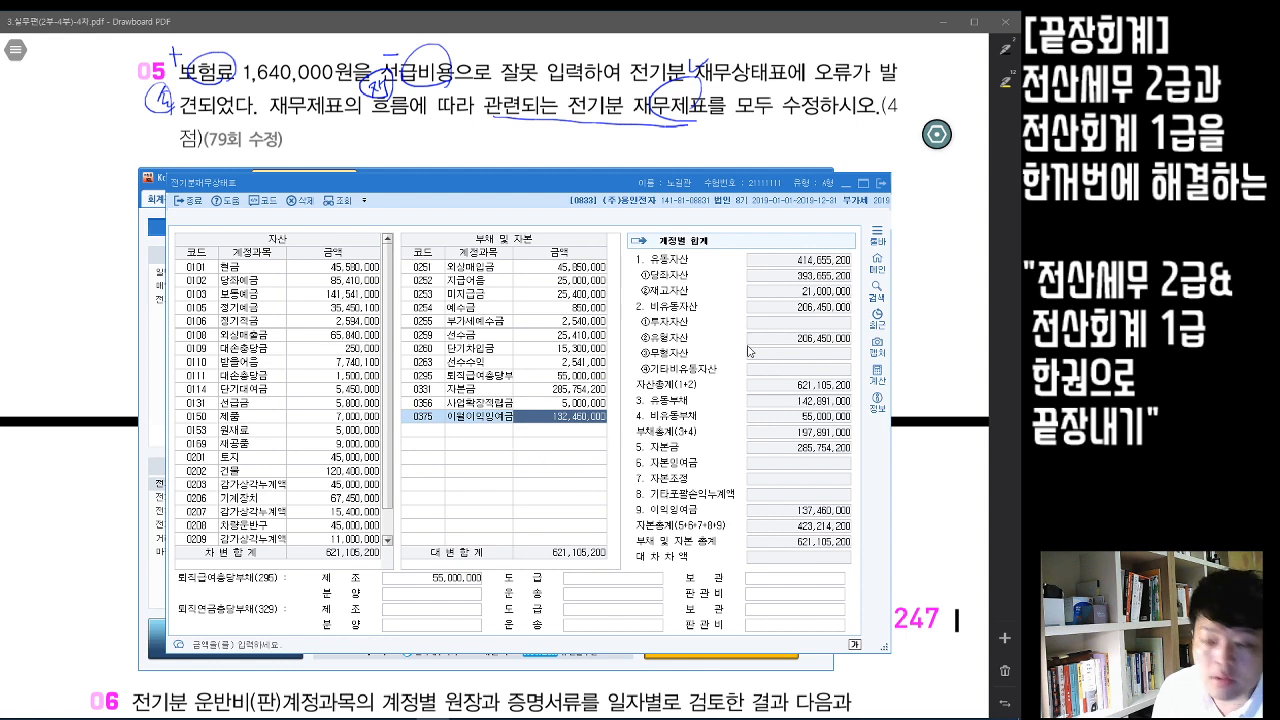
click(882, 186)
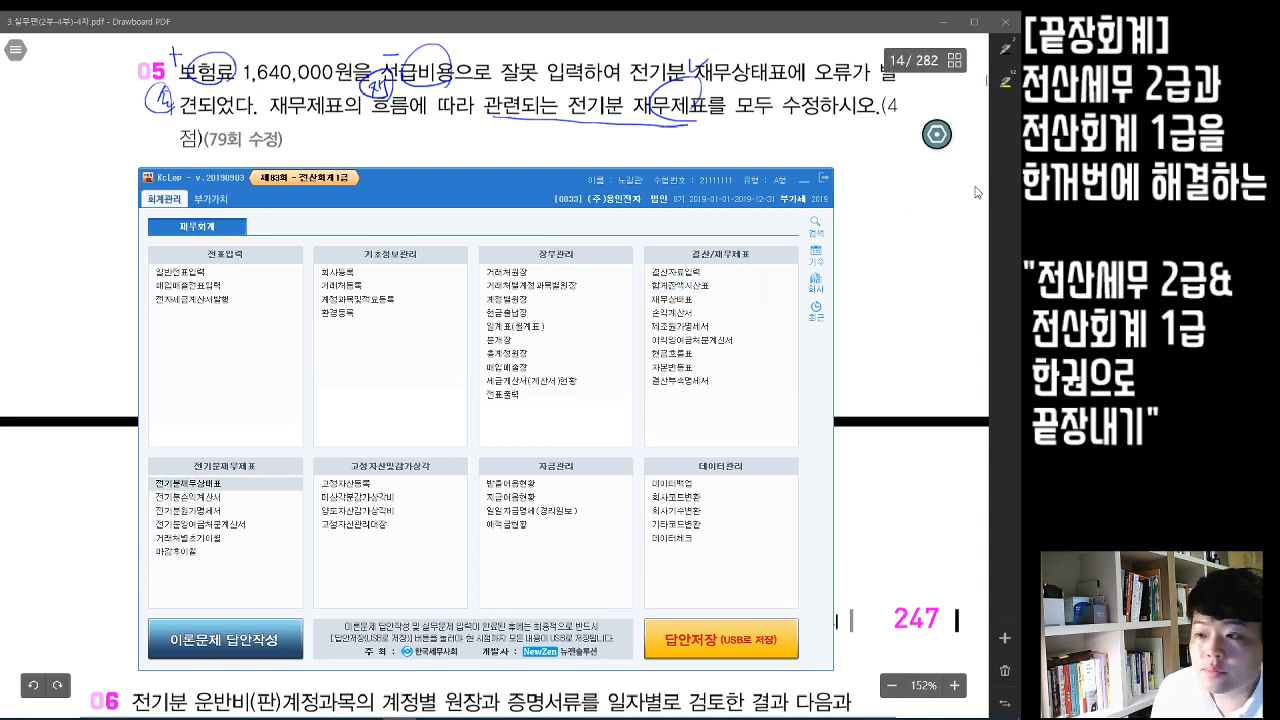
- In Drawboard PDF's question 06, circle 운반비, underline 판 with a circled note above, wavy-underline 입력오류, and tick 손익계산서, 잉여금처분계산서 and 재무상태표
click(937, 134)
scroll(866, 261, down, 5)
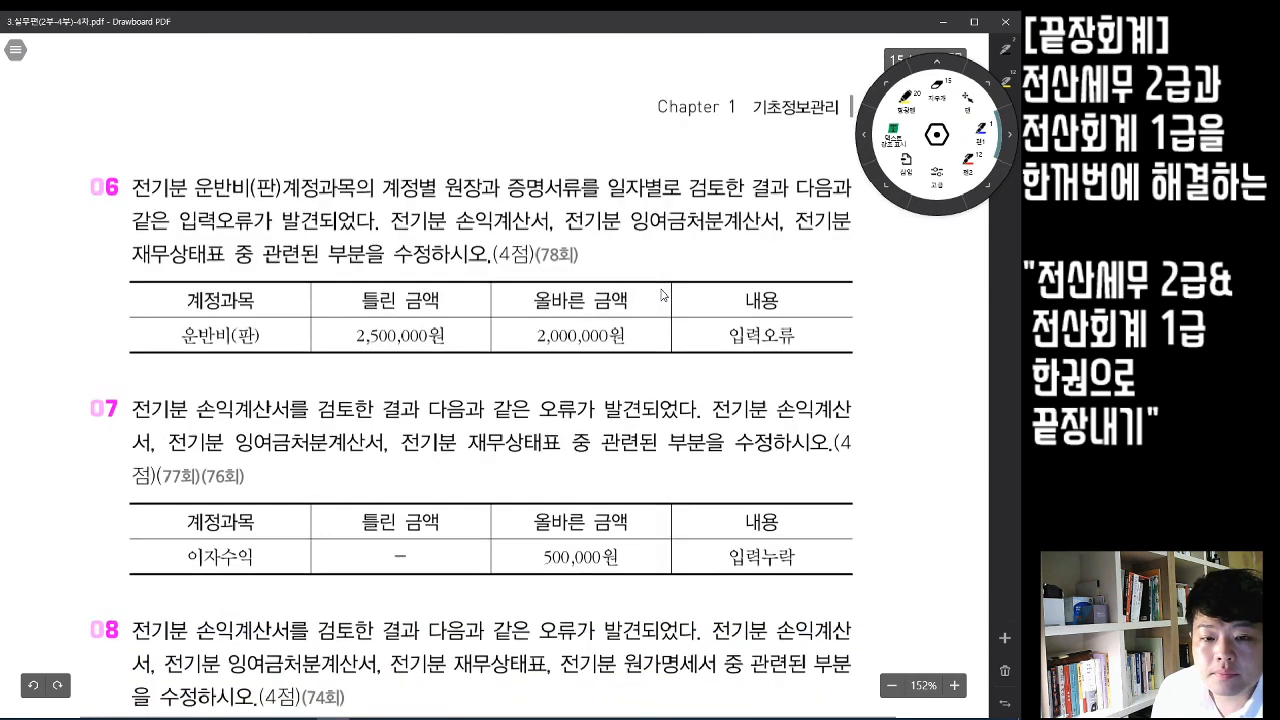
click(941, 144)
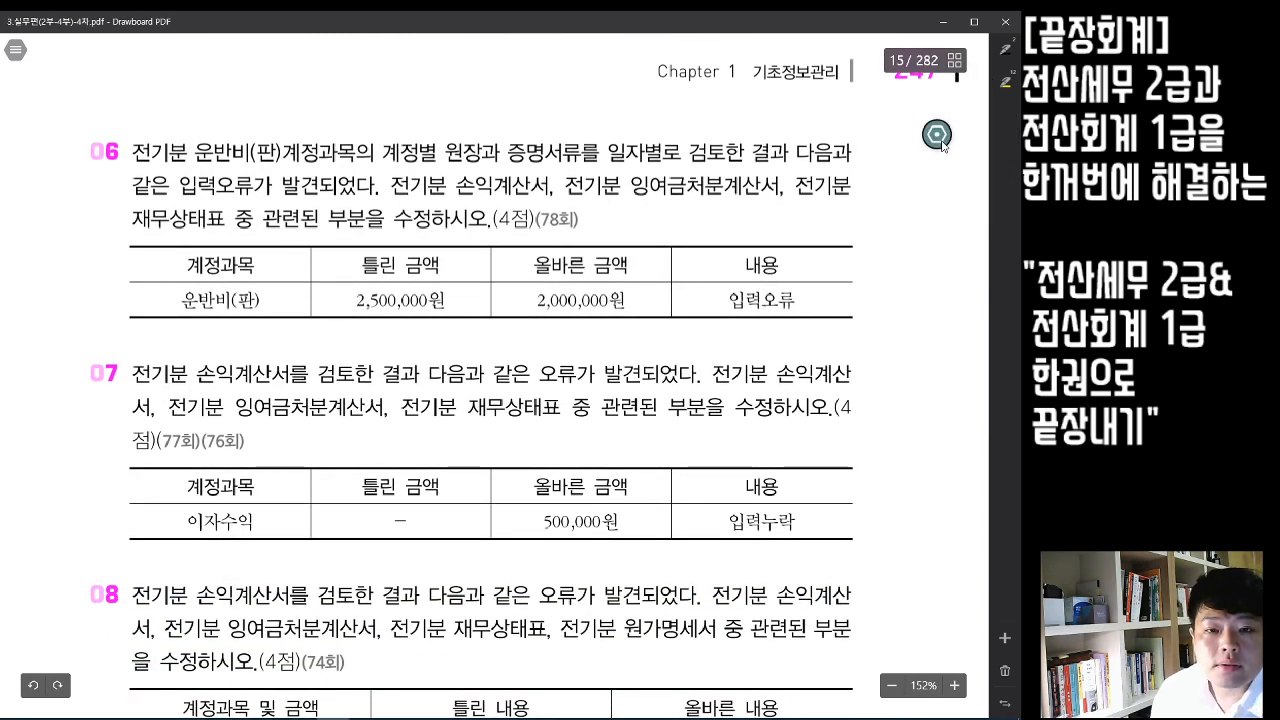
drag(206, 163, 199, 154)
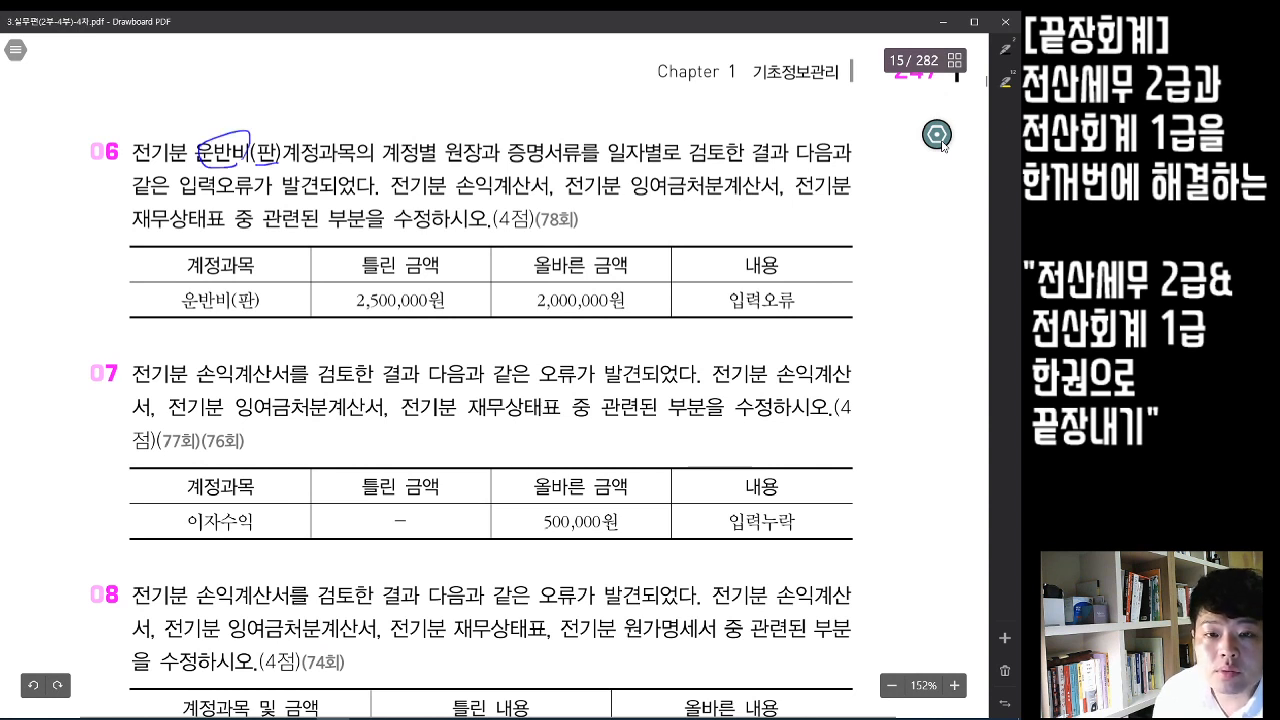
drag(280, 102, 268, 100)
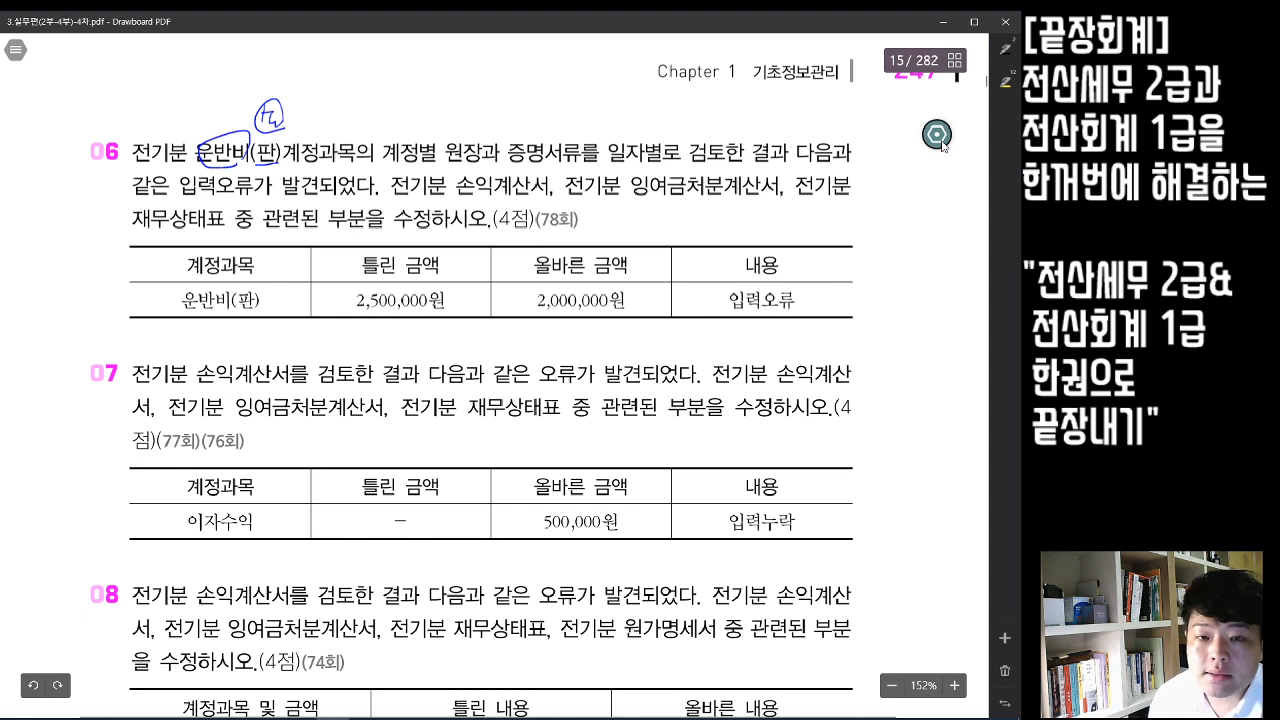
drag(200, 197, 258, 195)
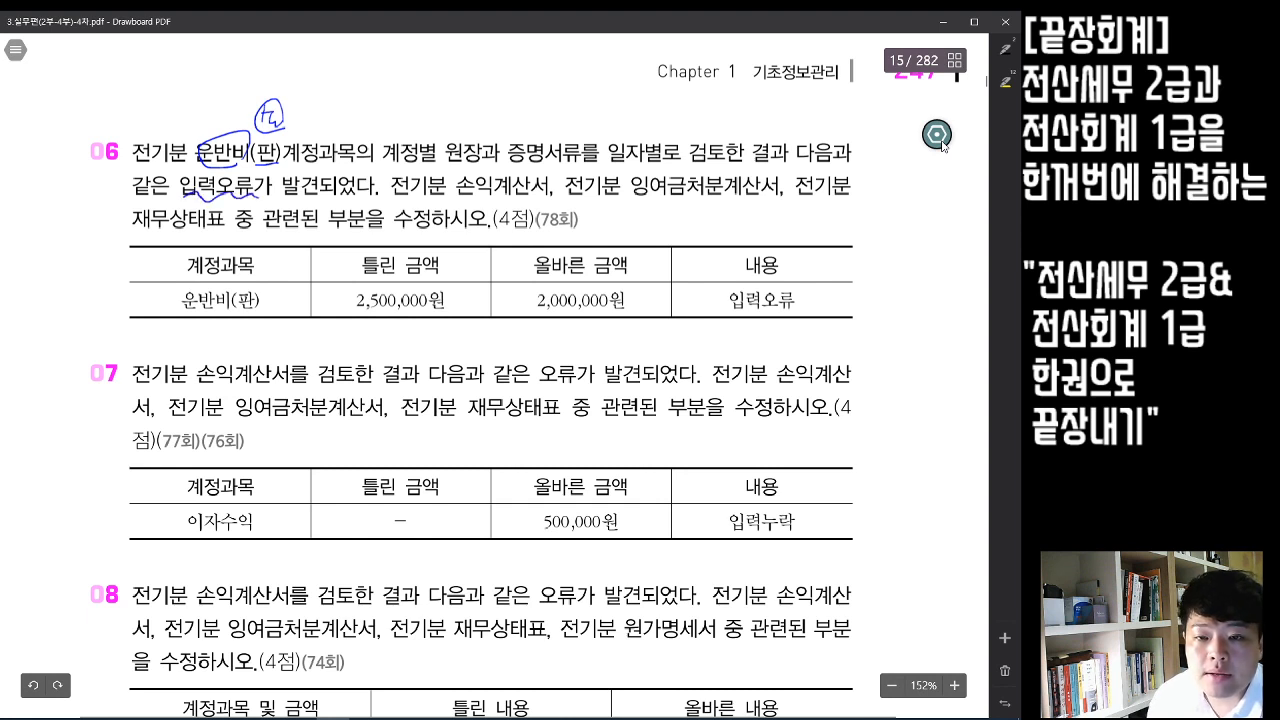
drag(449, 176, 472, 171)
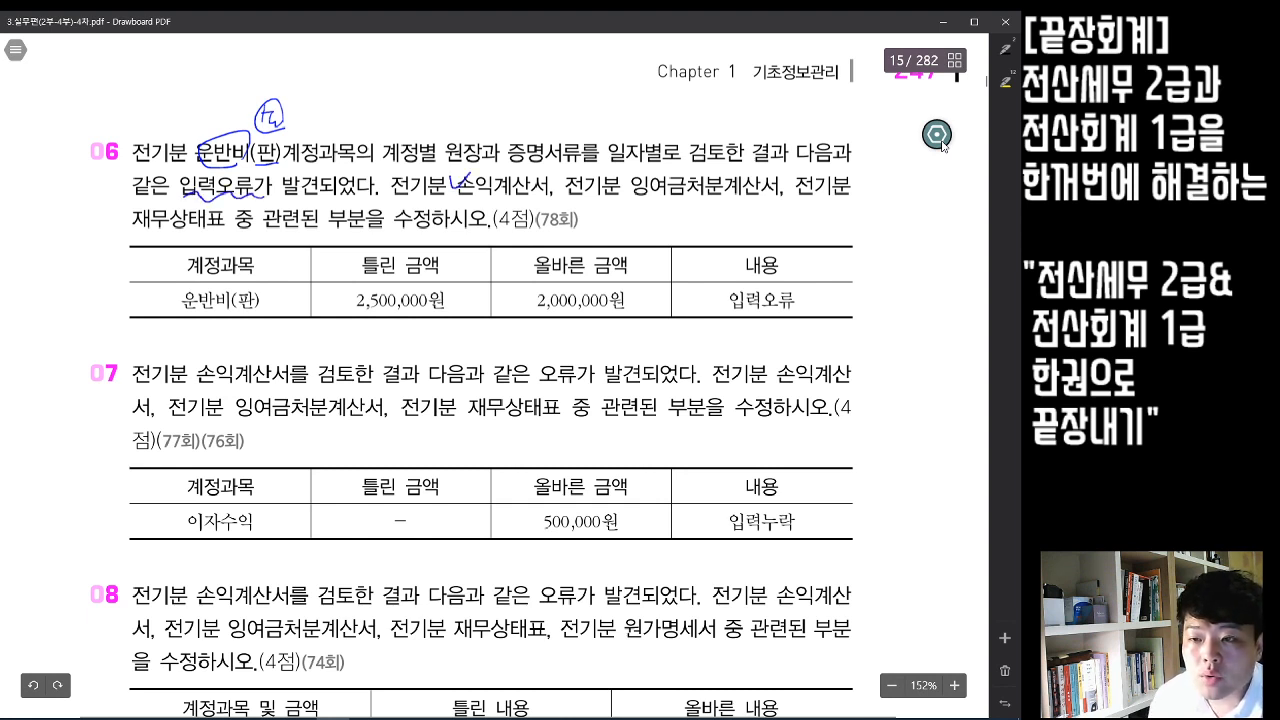
drag(630, 173, 647, 170)
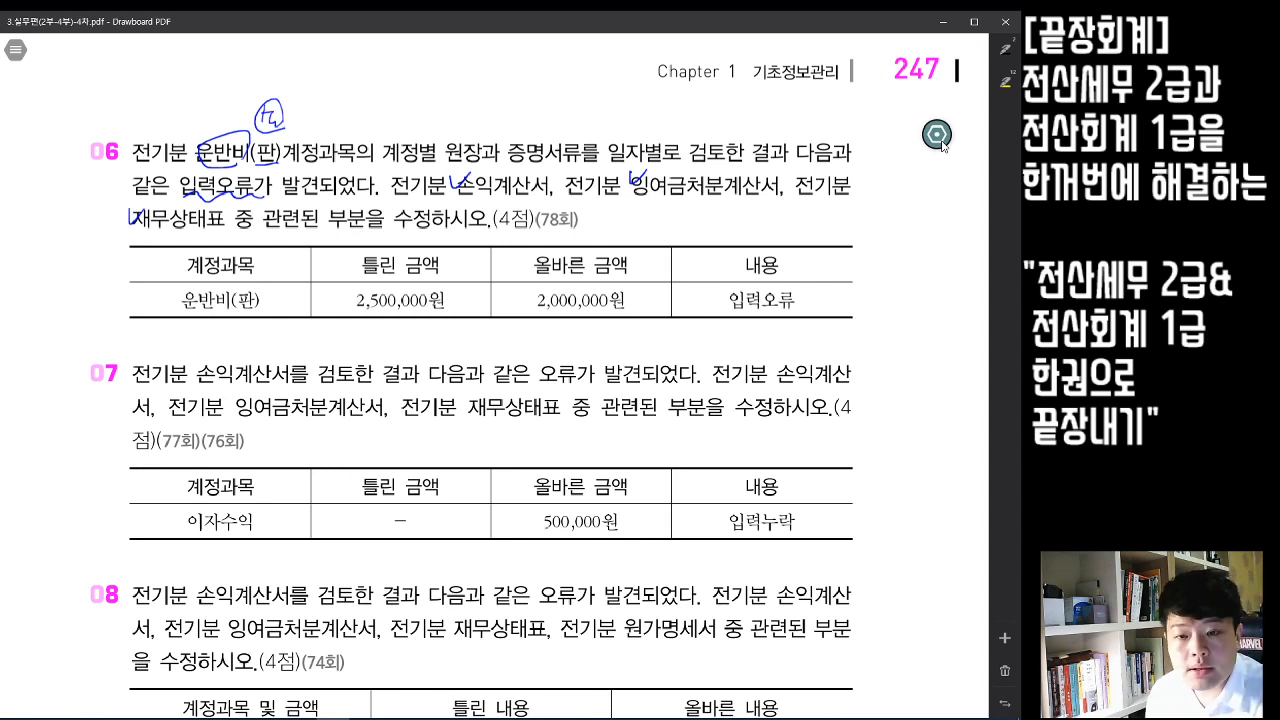
- Switch to KcLep, move it below question 06's table, set 운반비 (0824) to 2,000,000 in the prior-period income statement (전기분손익계산서), and close it
scroll(822, 270, down, 4)
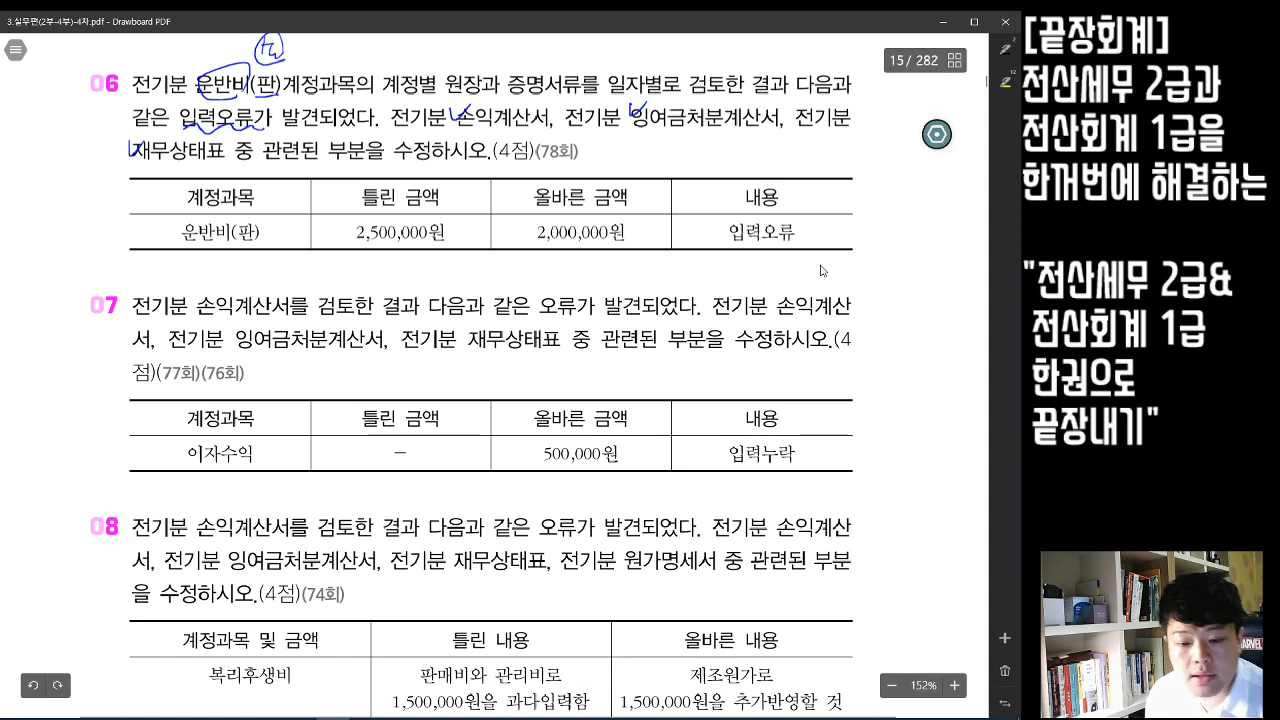
key(alt+Tab)
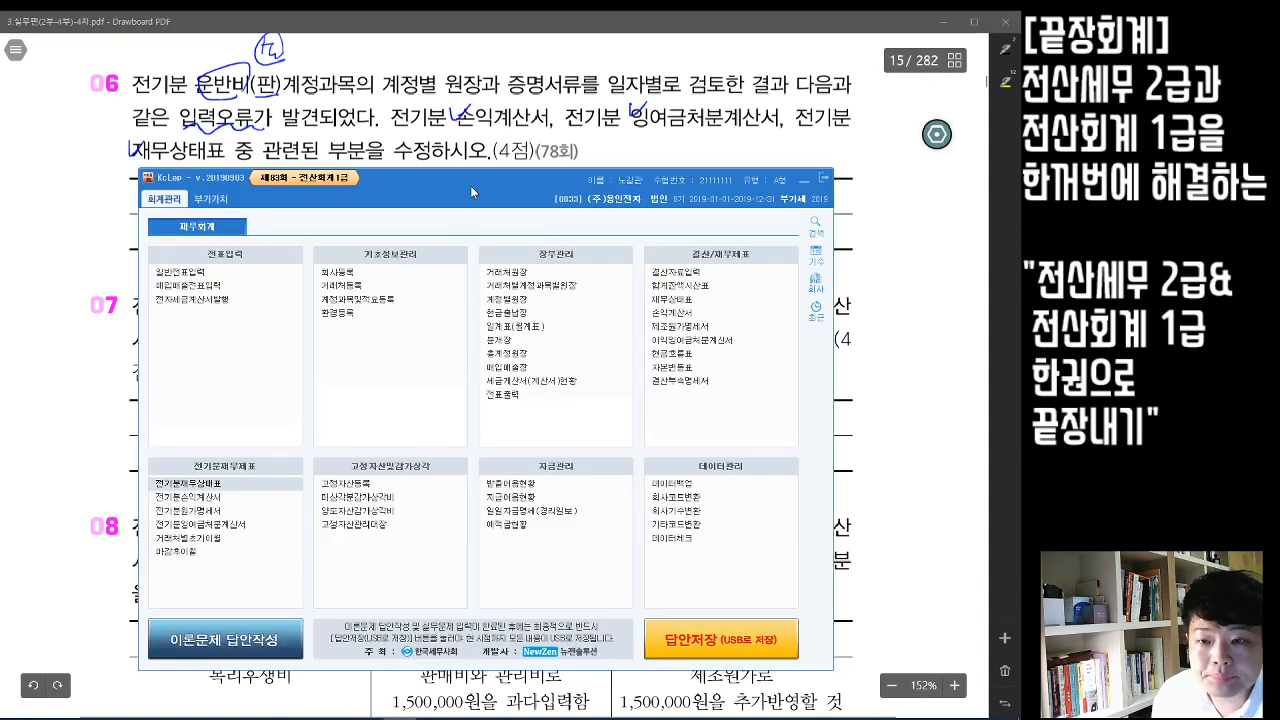
drag(470, 185, 459, 263)
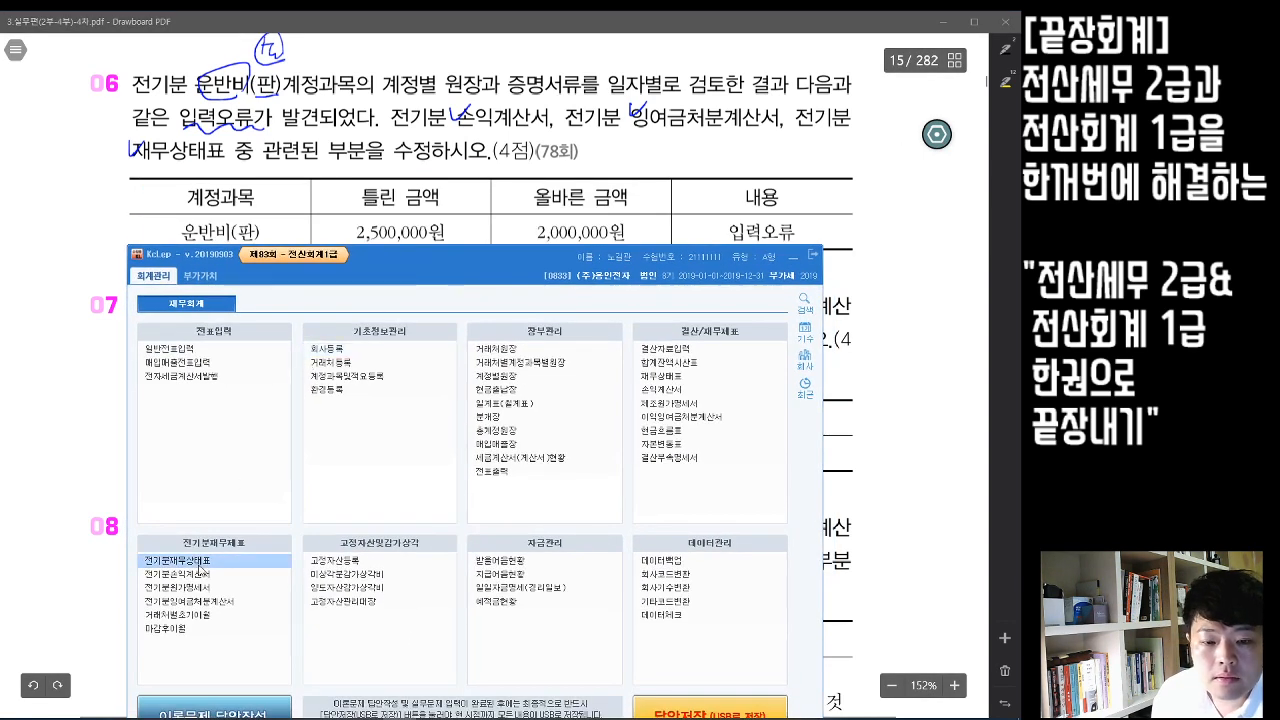
click(197, 574)
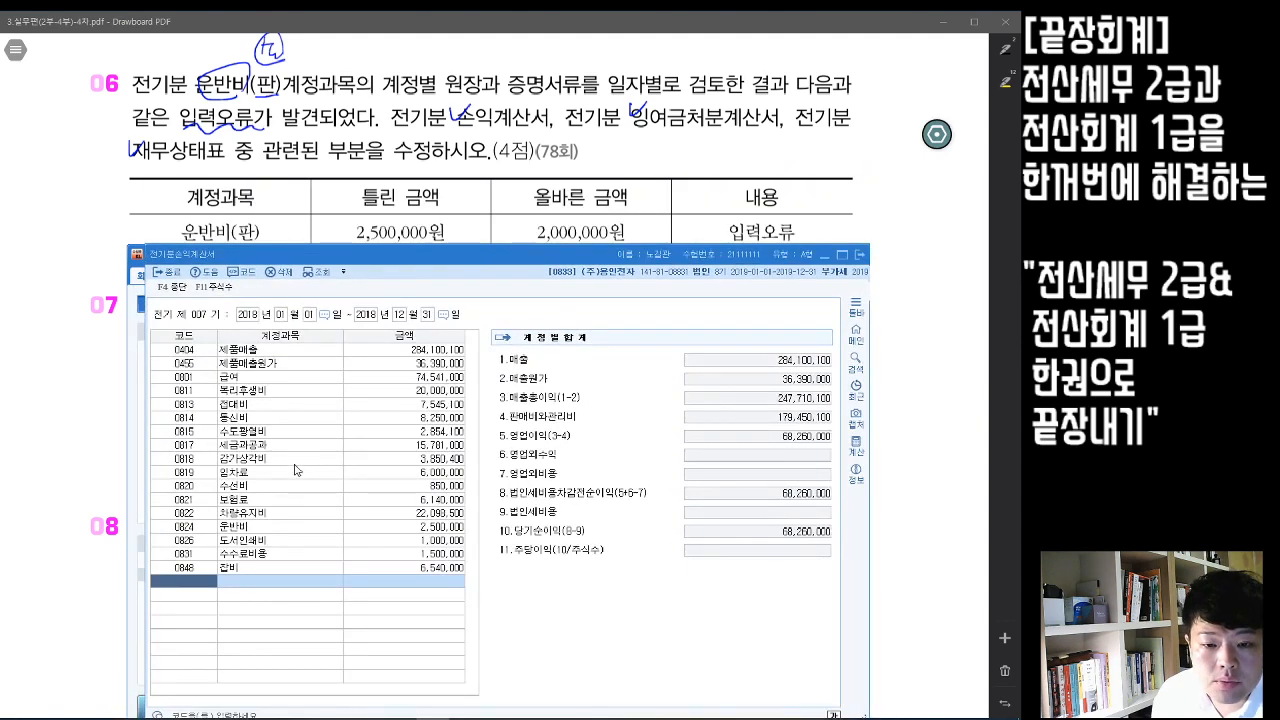
click(350, 528)
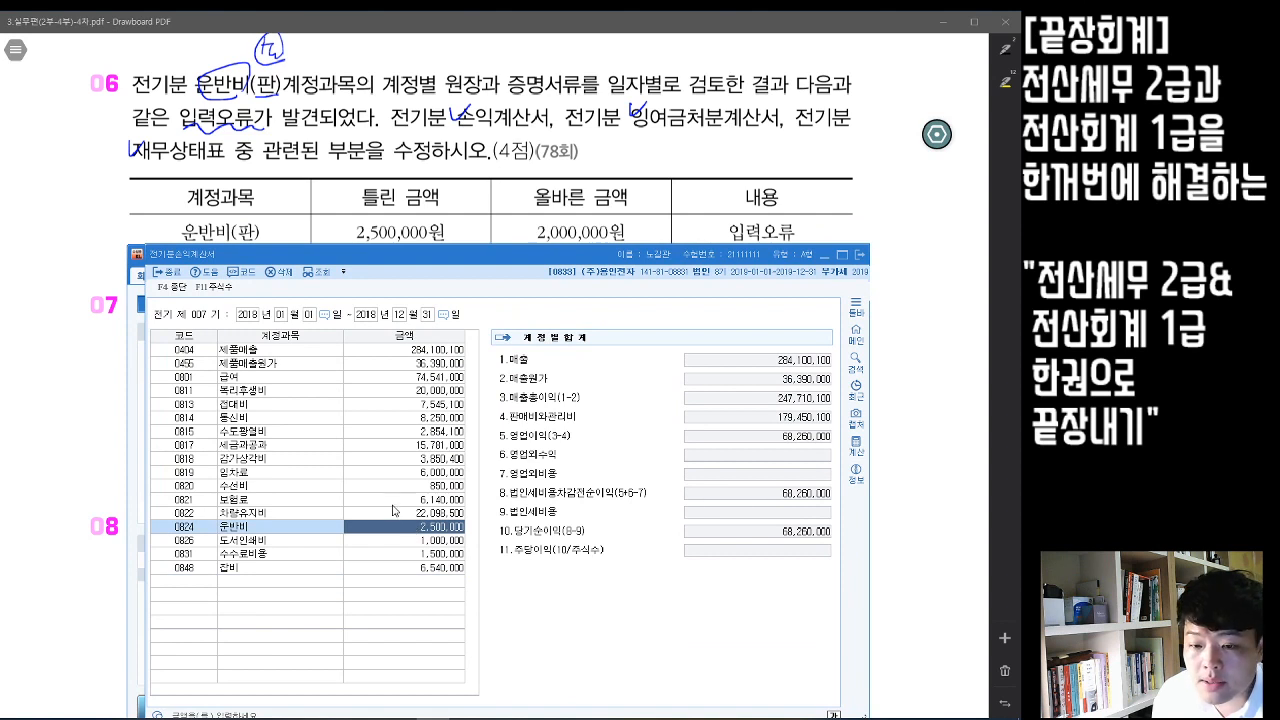
text(2000000)
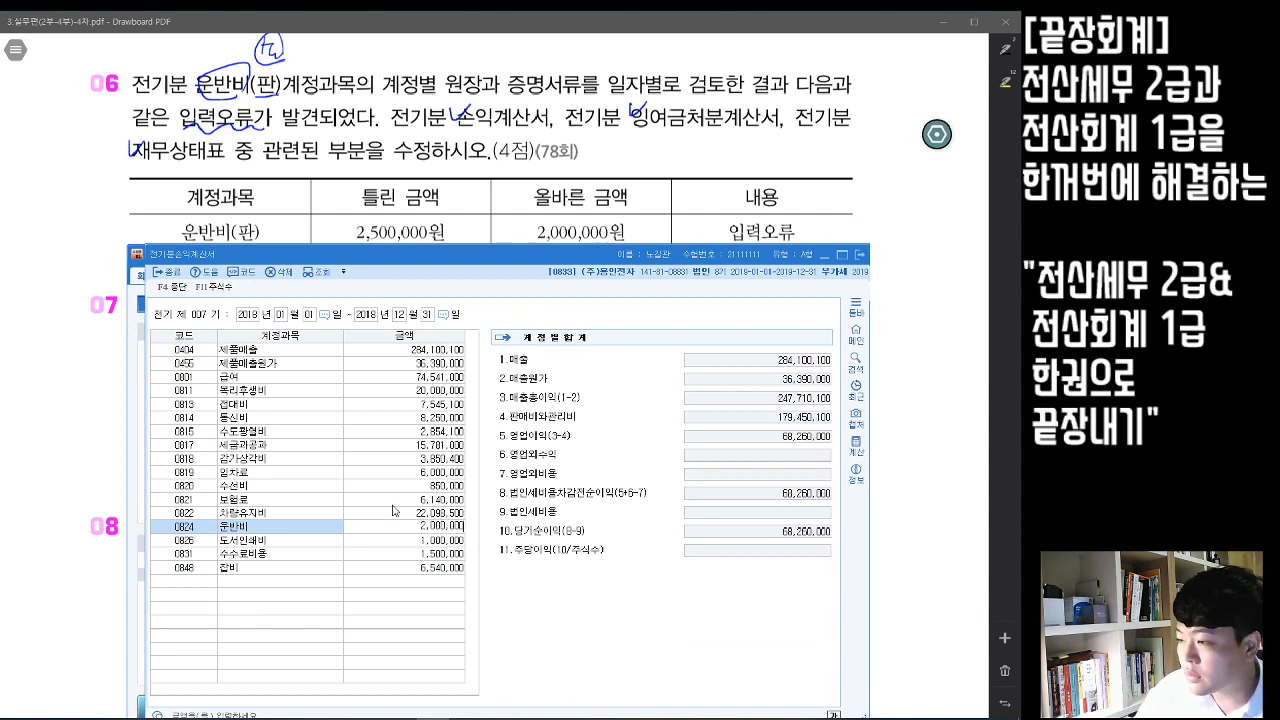
key(Return)
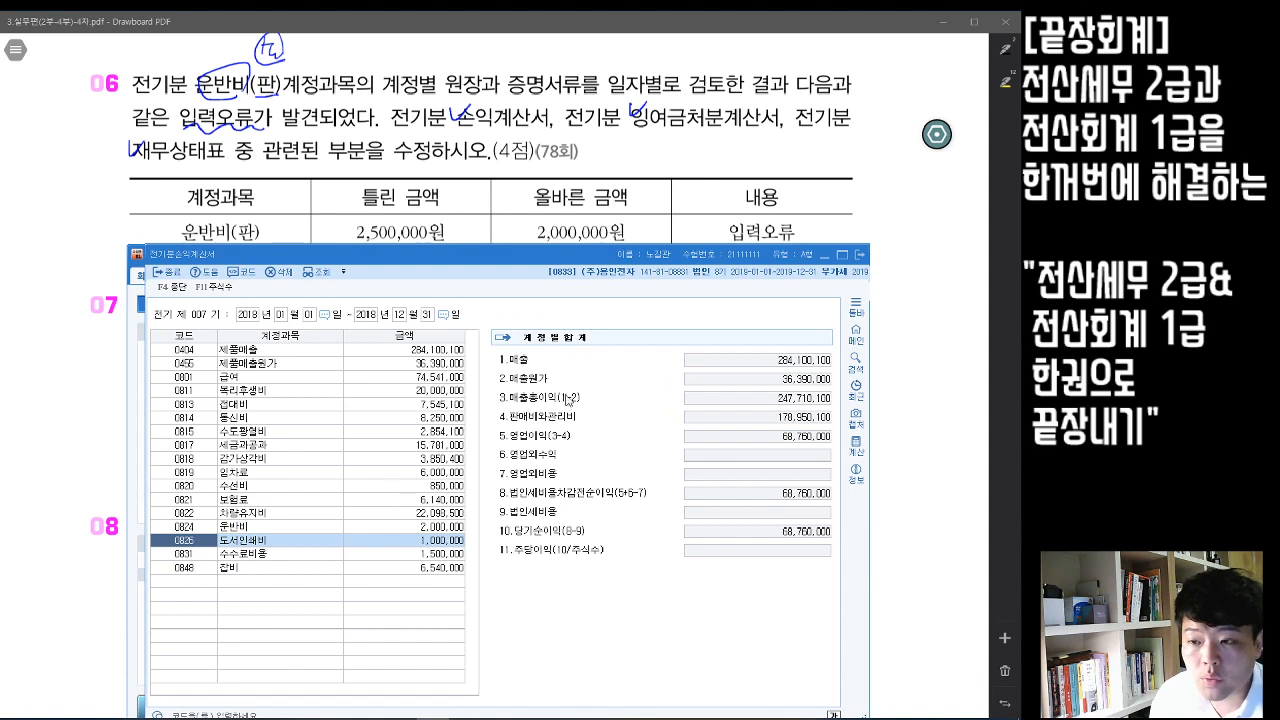
click(860, 256)
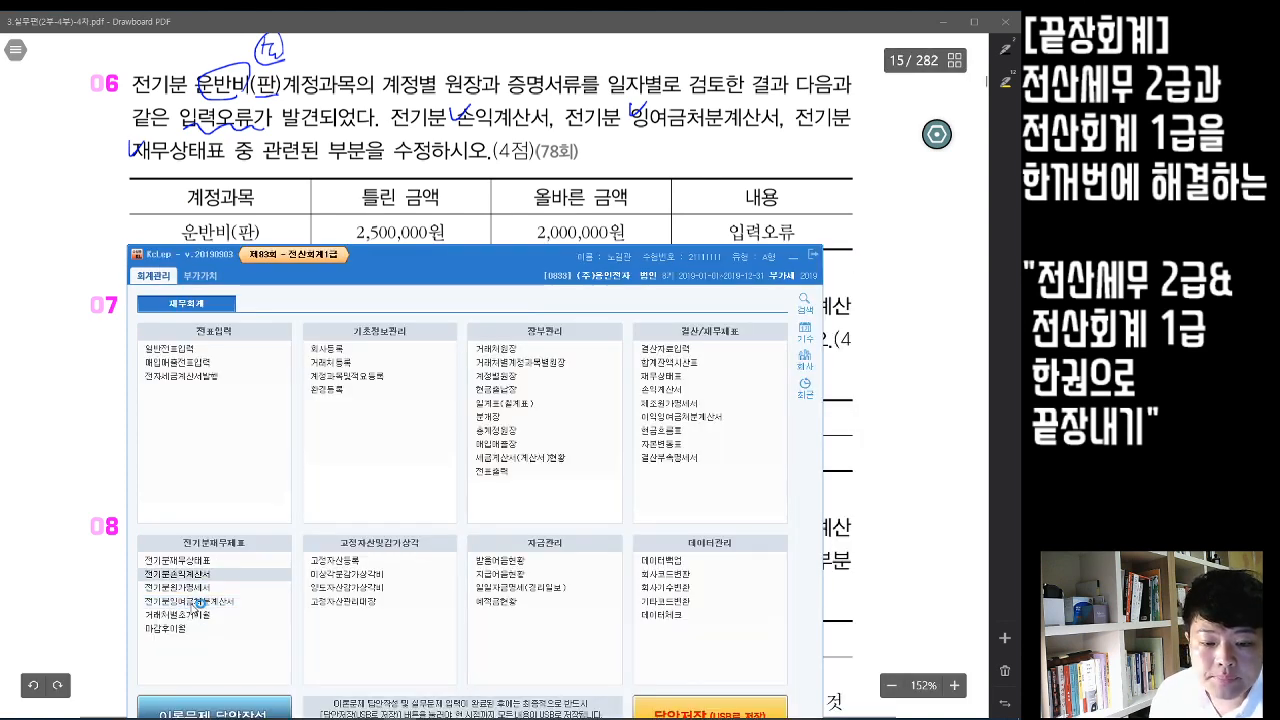
- For question 06, move the 전기분잉여금처분계산서 window below the question's table, reload the net income, and close the statement
click(199, 602)
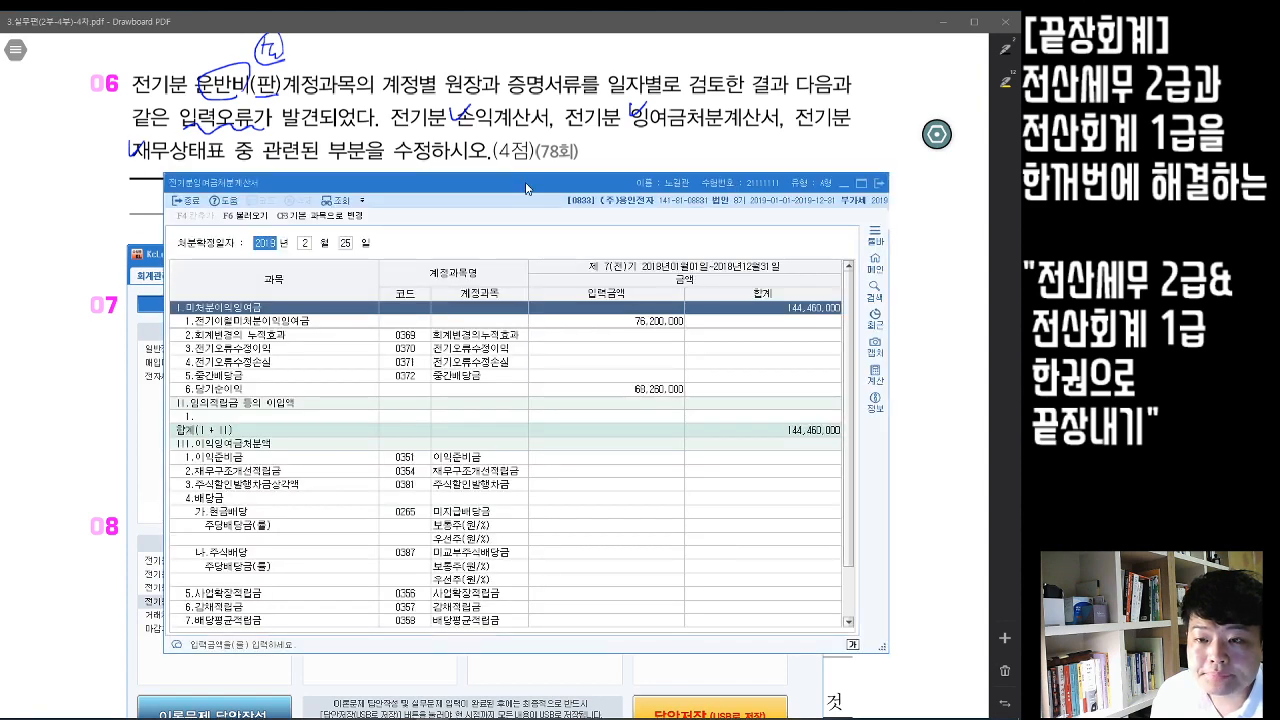
drag(526, 188, 509, 261)
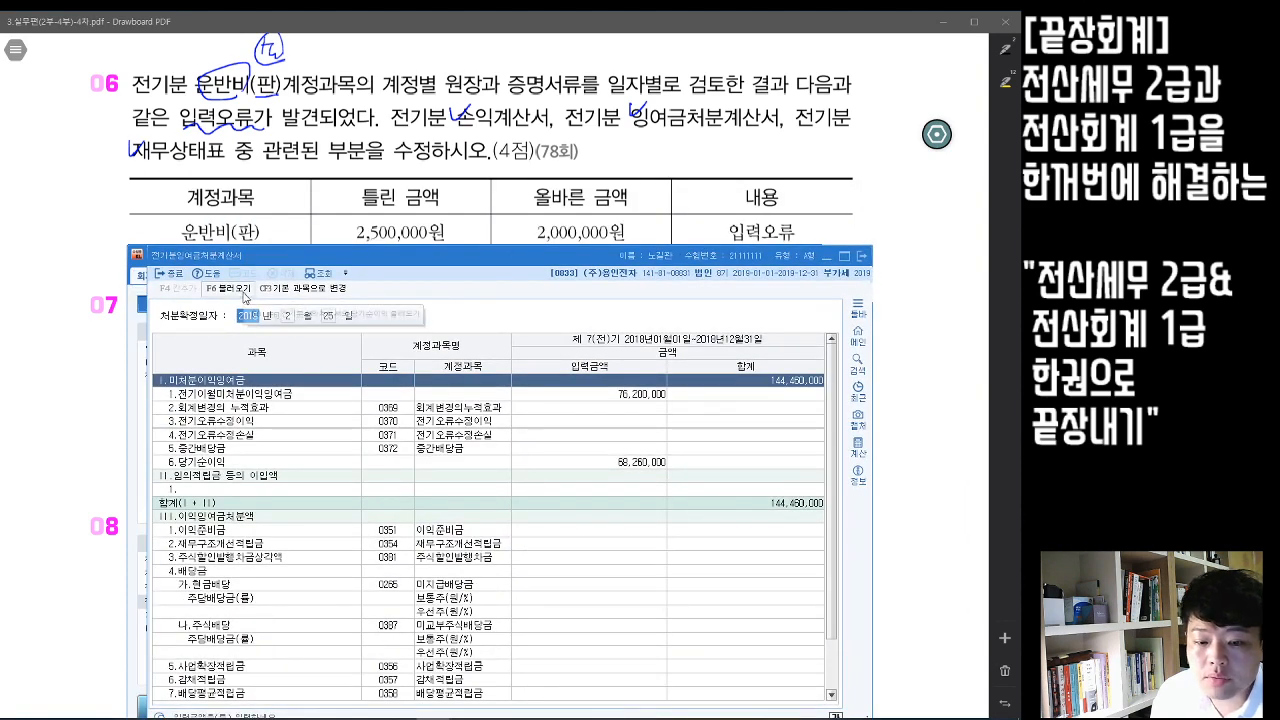
click(244, 298)
click(562, 512)
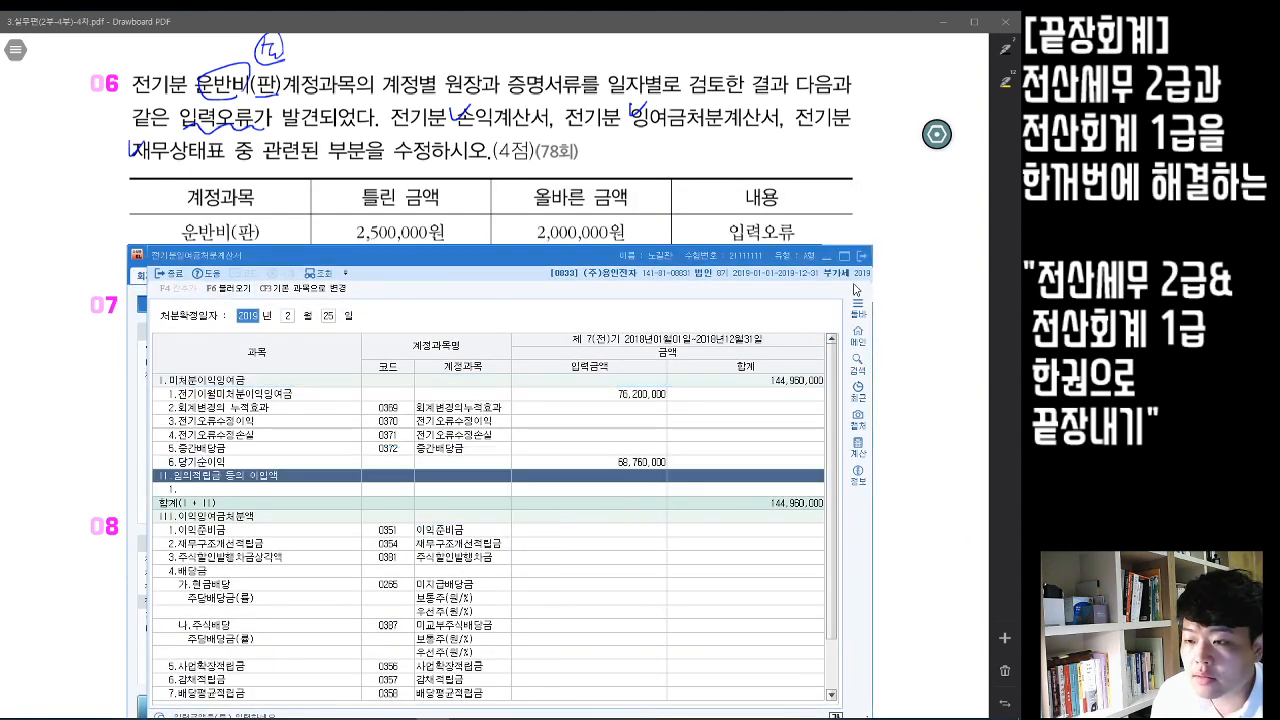
click(862, 256)
- Review 이월이익잉여금 (0375) in the prior-period balance sheet, placed below question 06's table header, and close the statement
click(228, 561)
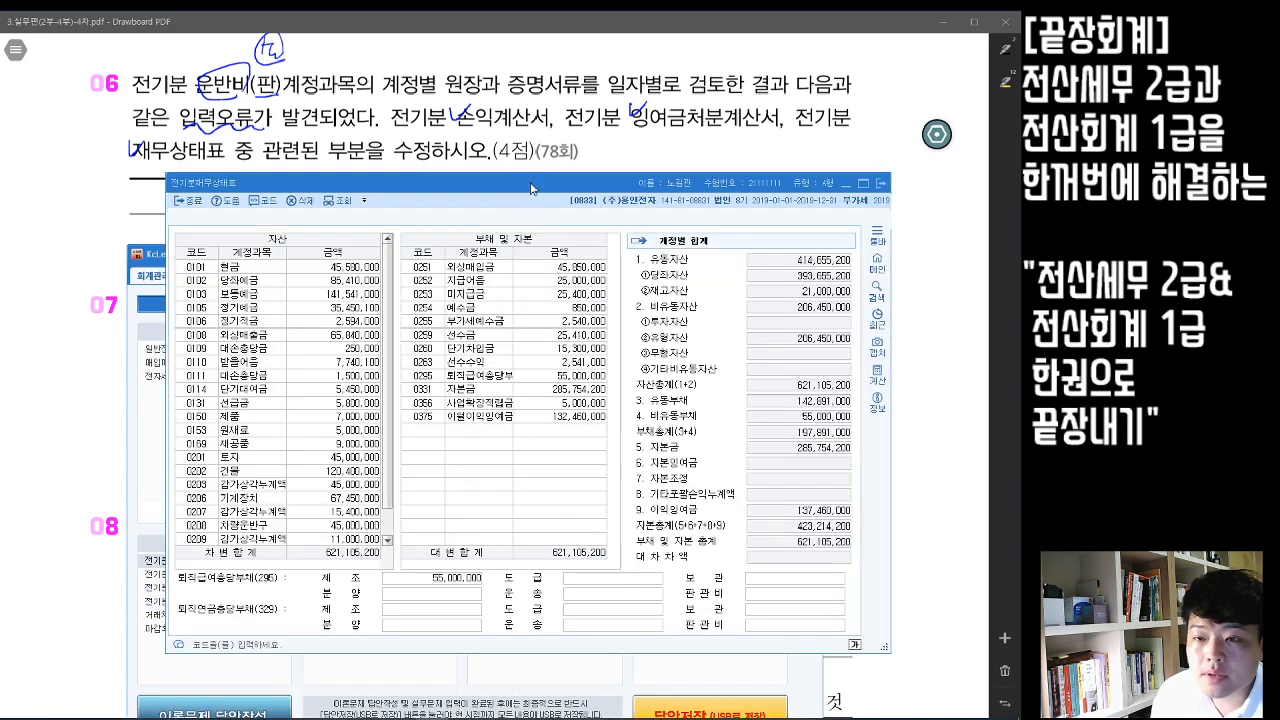
drag(529, 183, 479, 266)
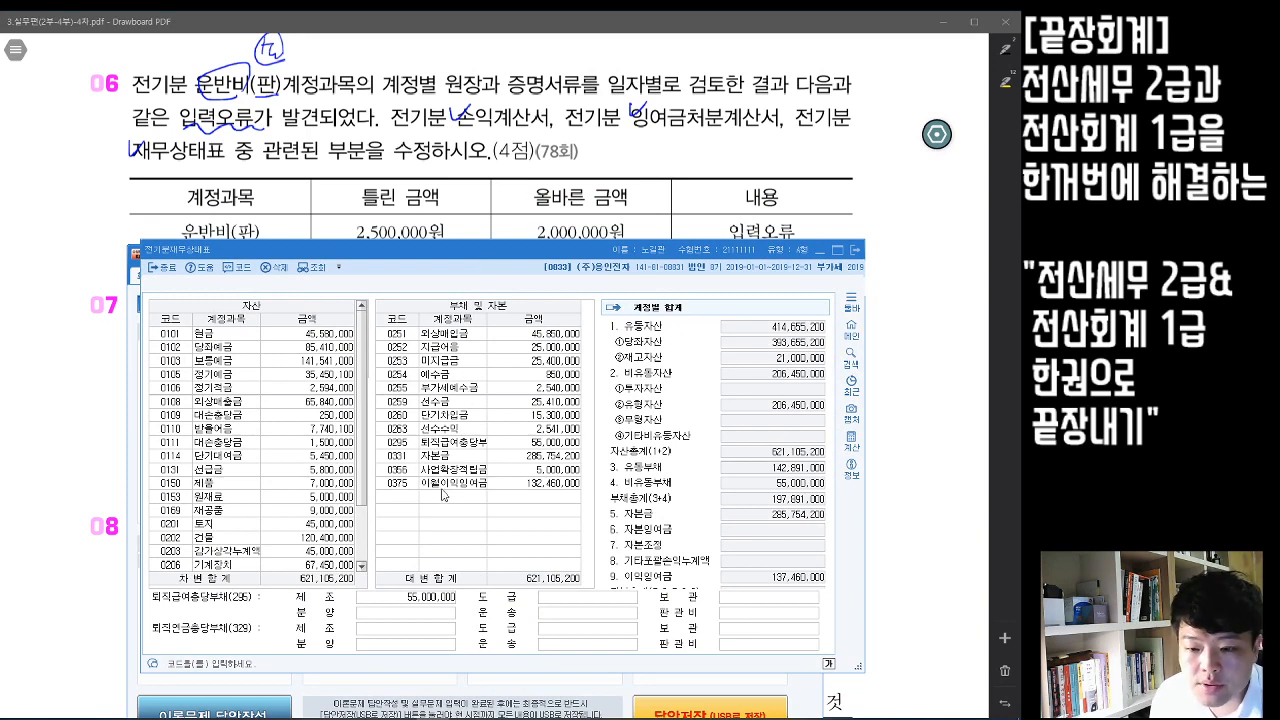
drag(597, 242, 604, 212)
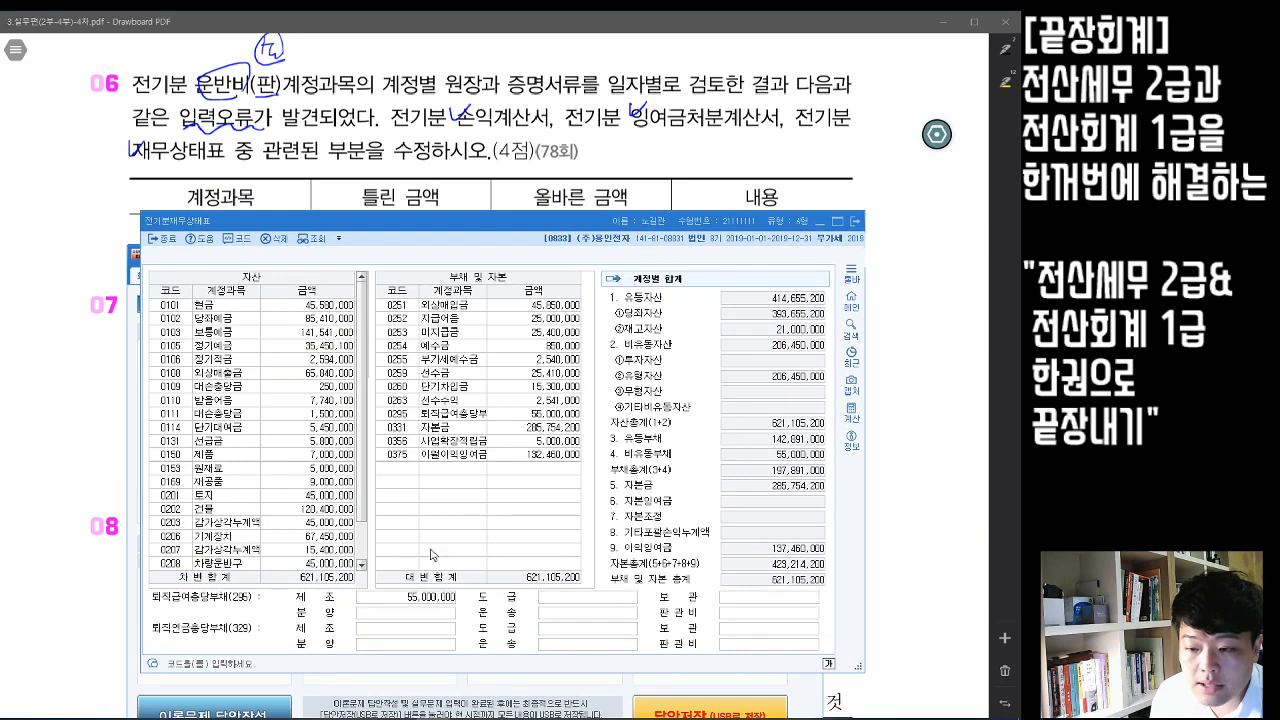
click(853, 221)
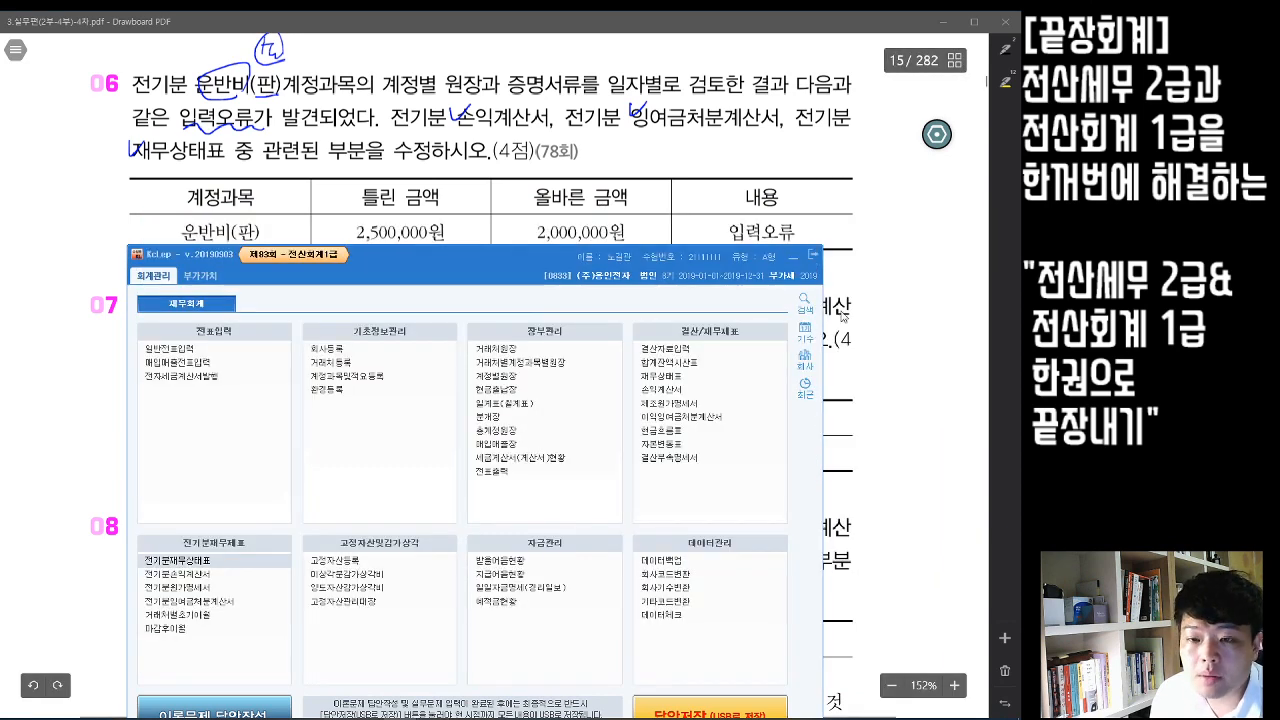
- Return to Drawboard PDF and, in question 07, tick 손익계산서, 잉여금처분계산서 and 재무상태표 and underline 관련된 부분을 수정
click(928, 253)
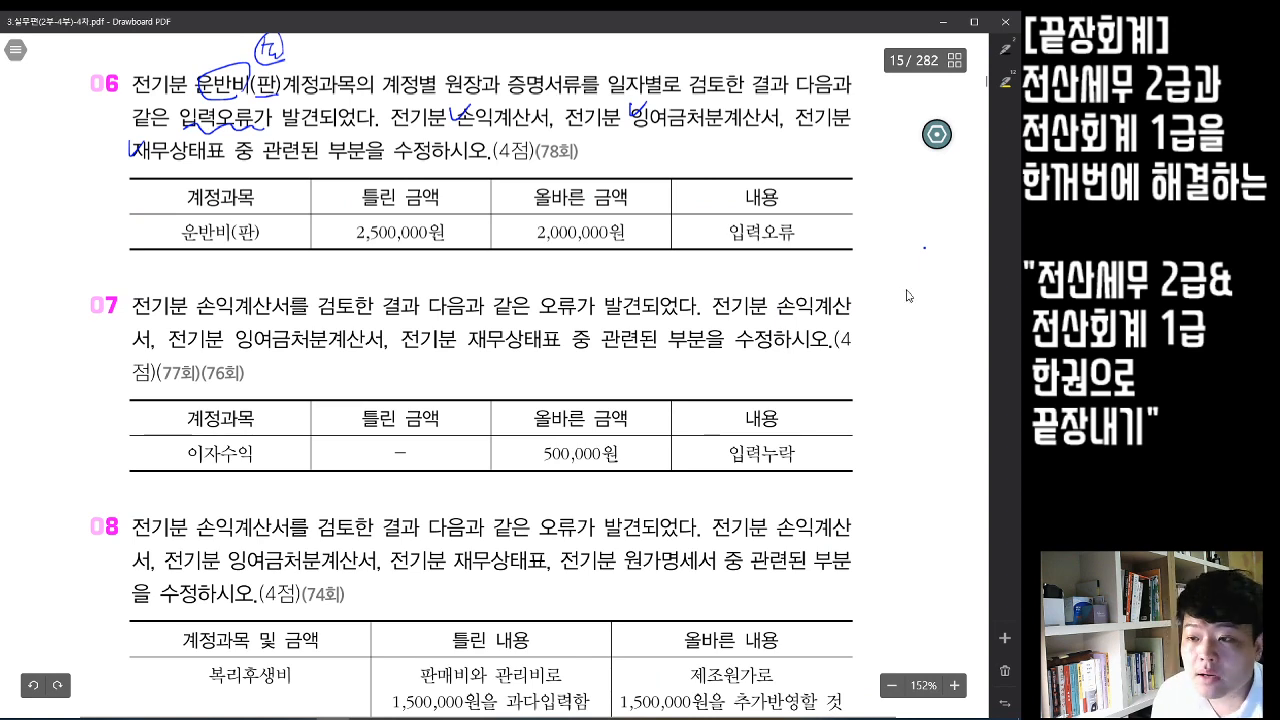
scroll(908, 296, down, 5)
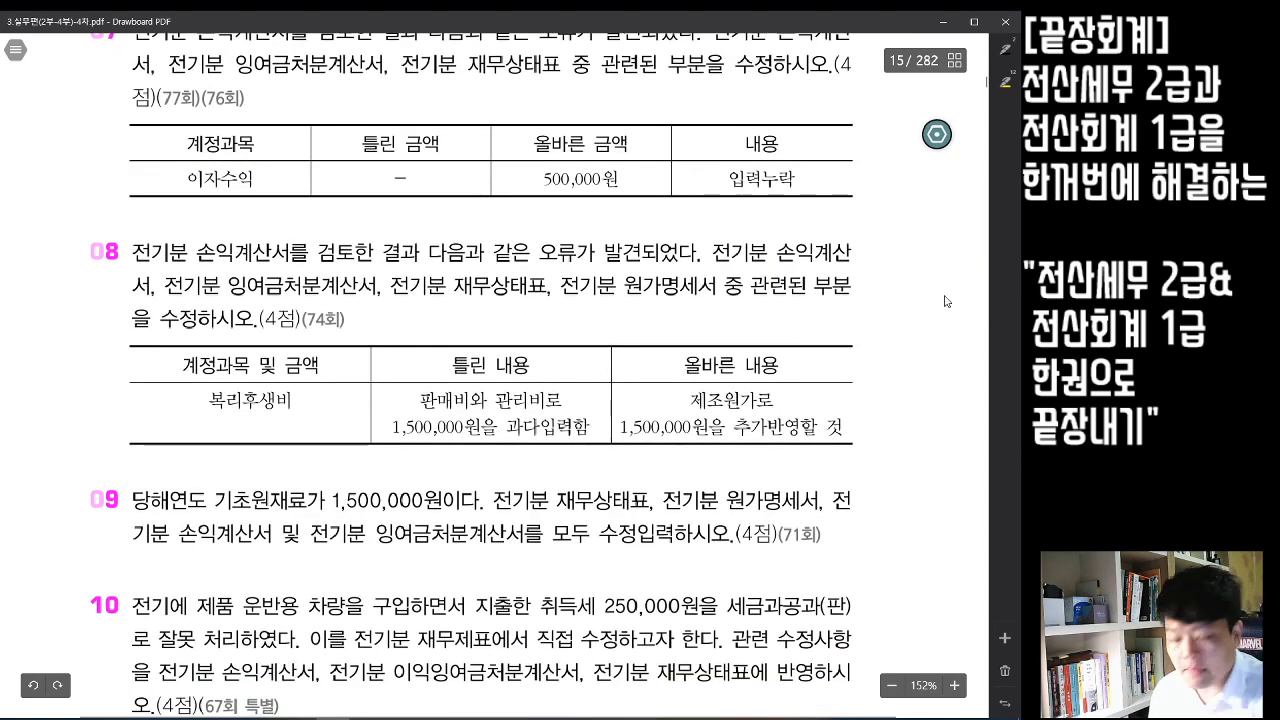
scroll(946, 301, up, 1)
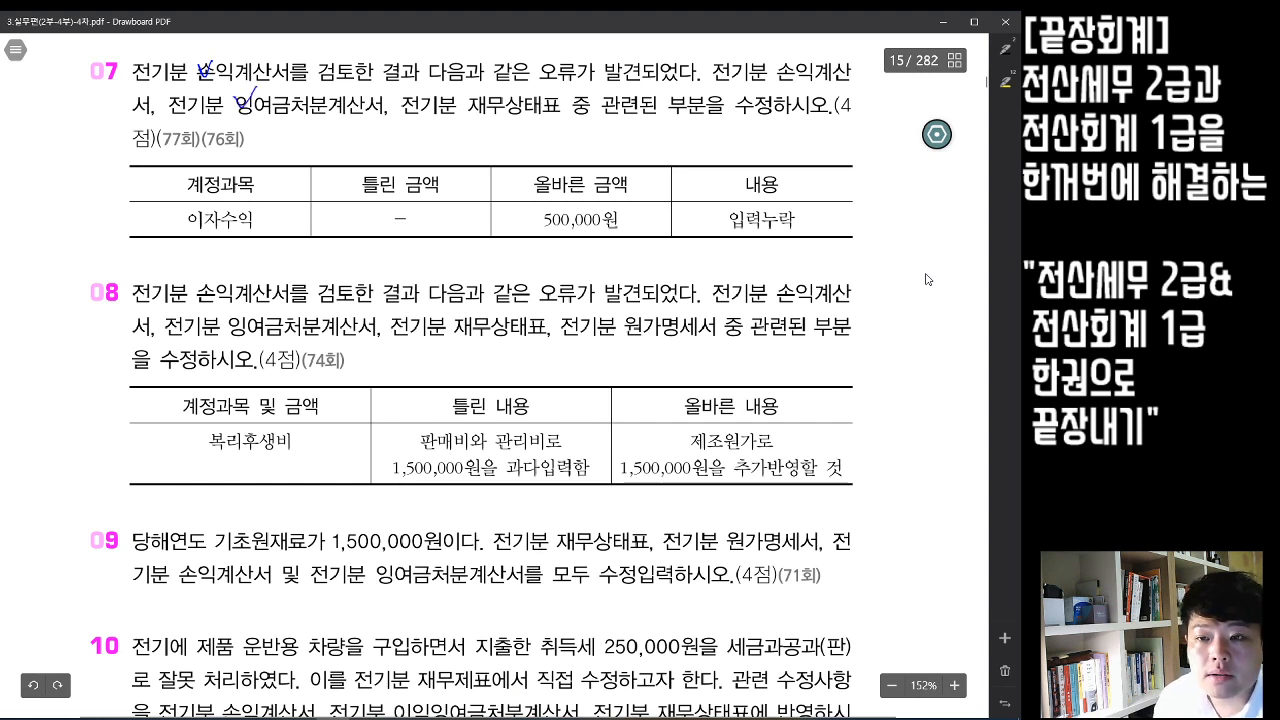
drag(469, 92, 485, 82)
drag(618, 114, 768, 116)
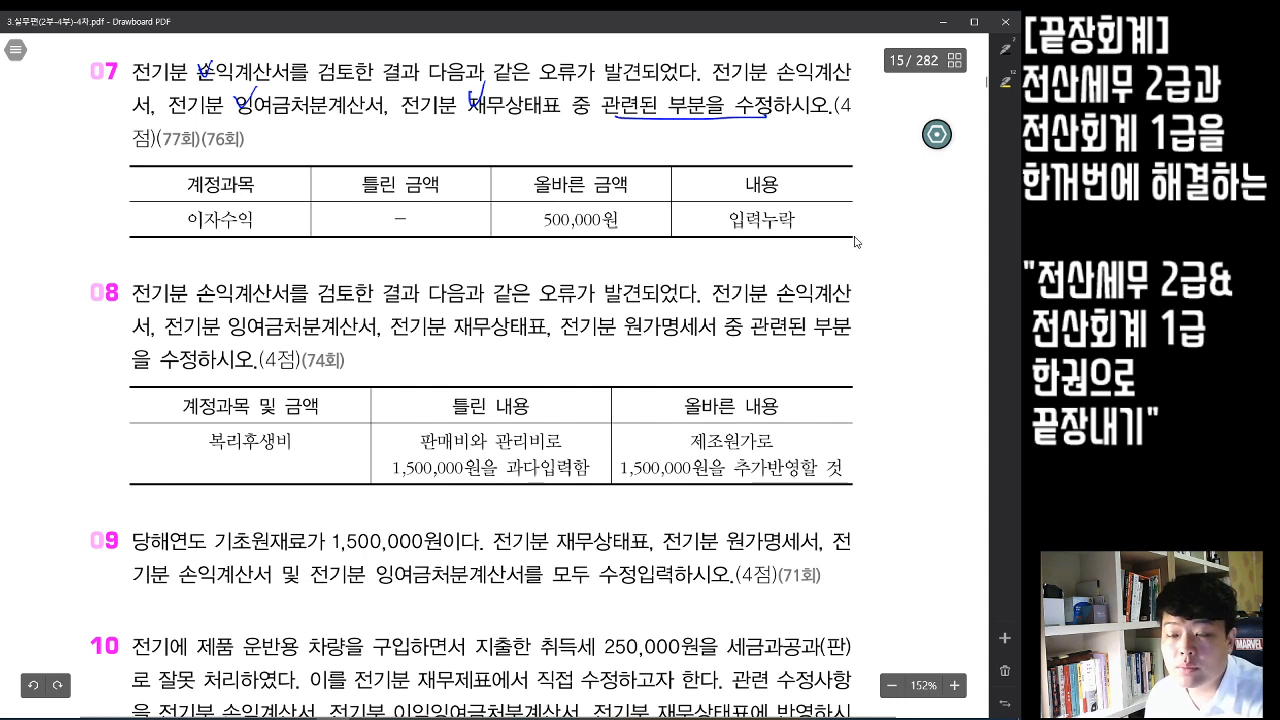
- Switch to KcLep, move it below question 07's table, add 이자수익 (0901) of 500,000 to the prior-period income statement (전기분손익계산서), and close it
scroll(855, 242, down, 3)
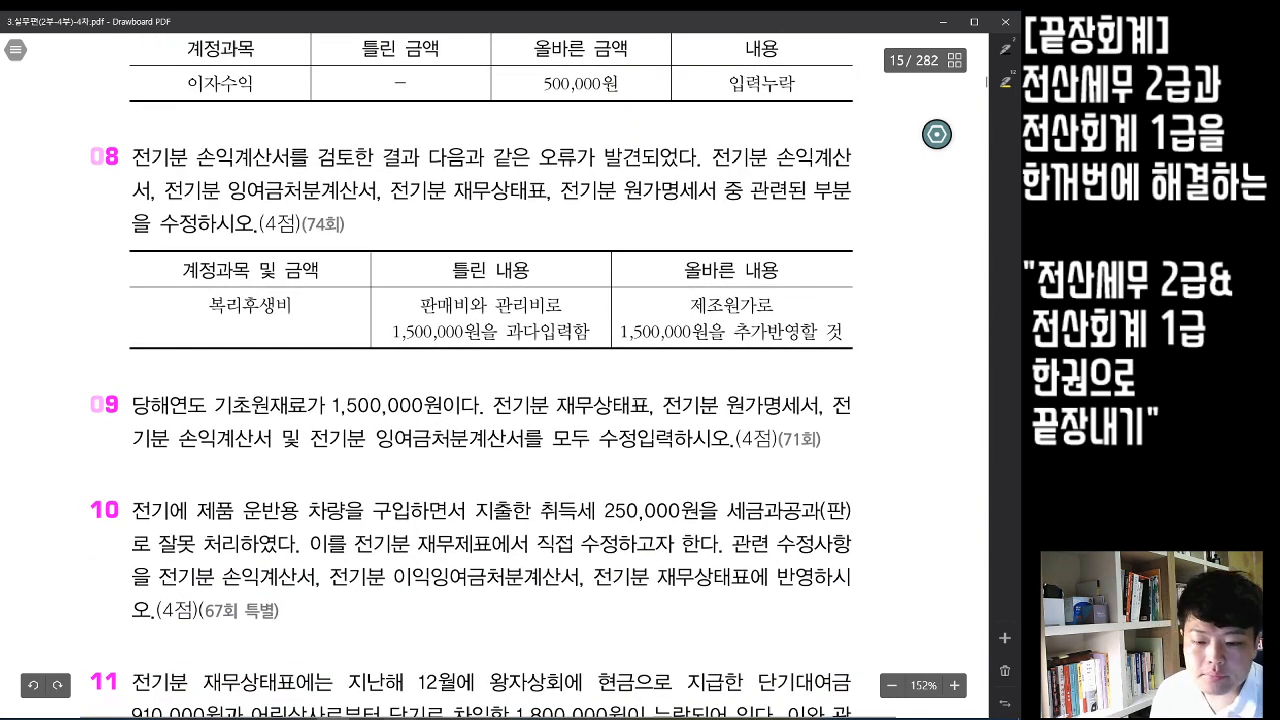
click(412, 717)
drag(488, 259, 490, 161)
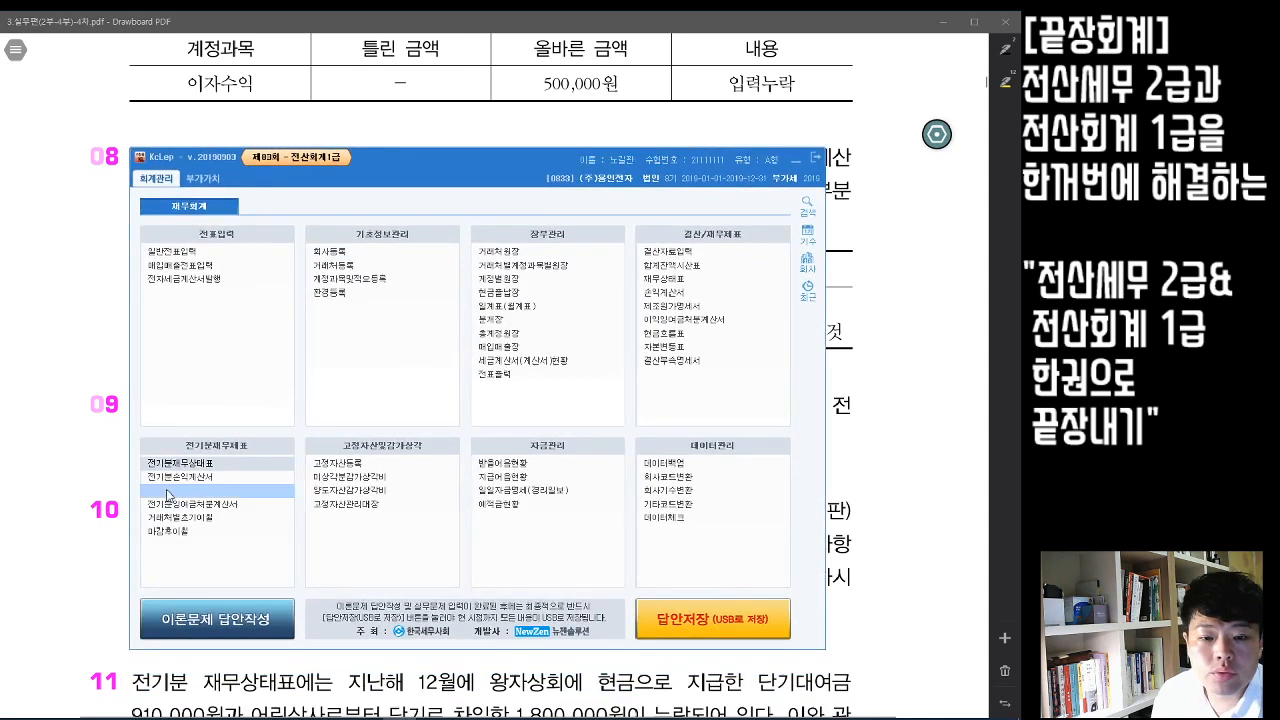
click(210, 476)
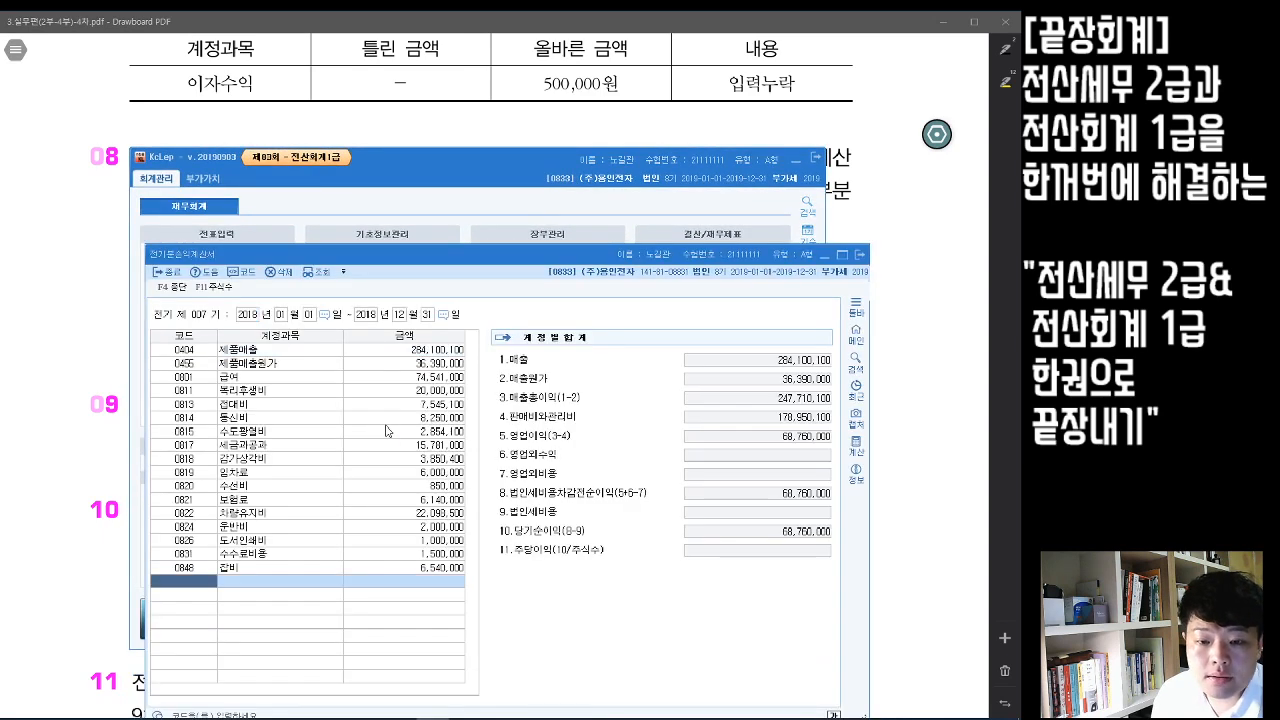
click(238, 570)
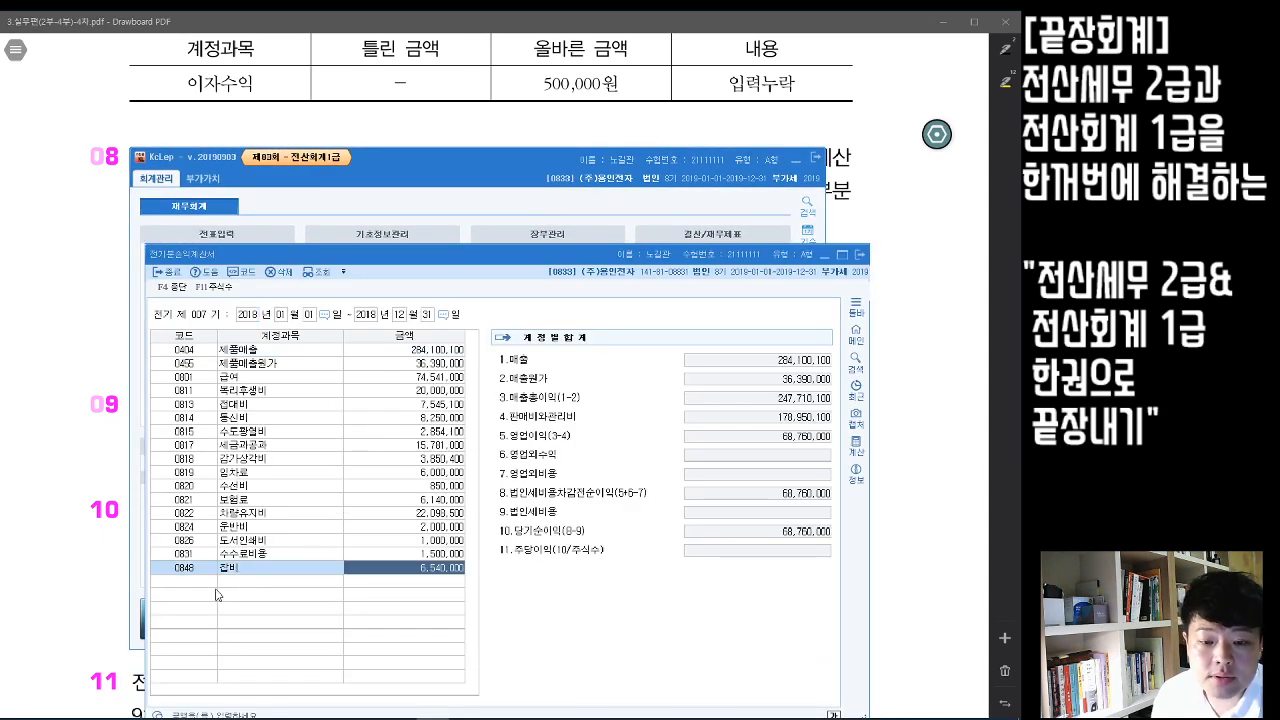
click(199, 584)
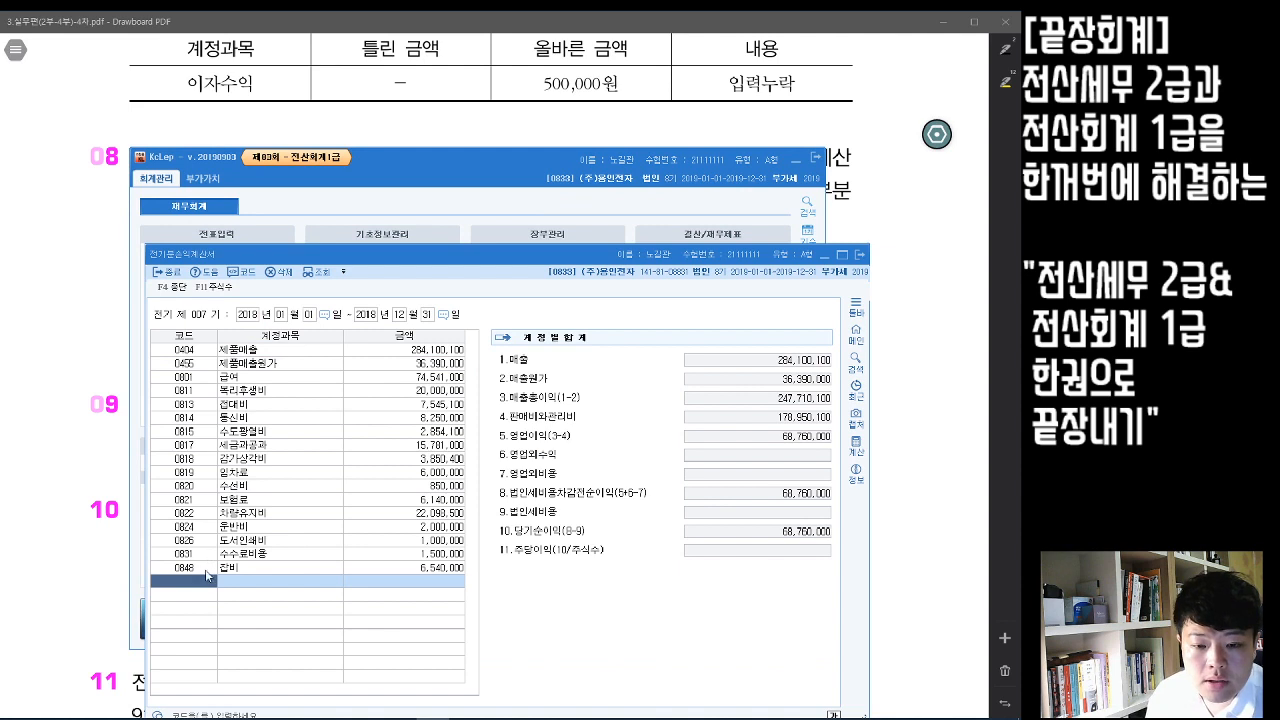
text(이자수ㄱ)
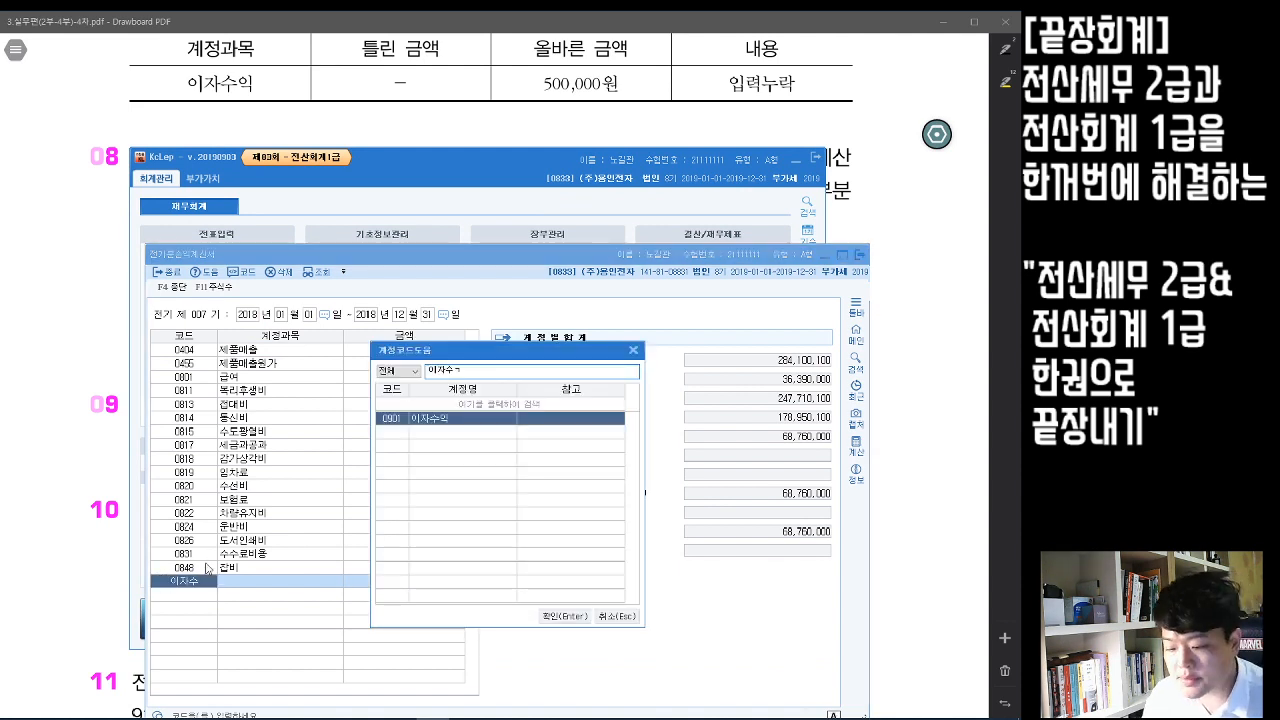
key(Return)
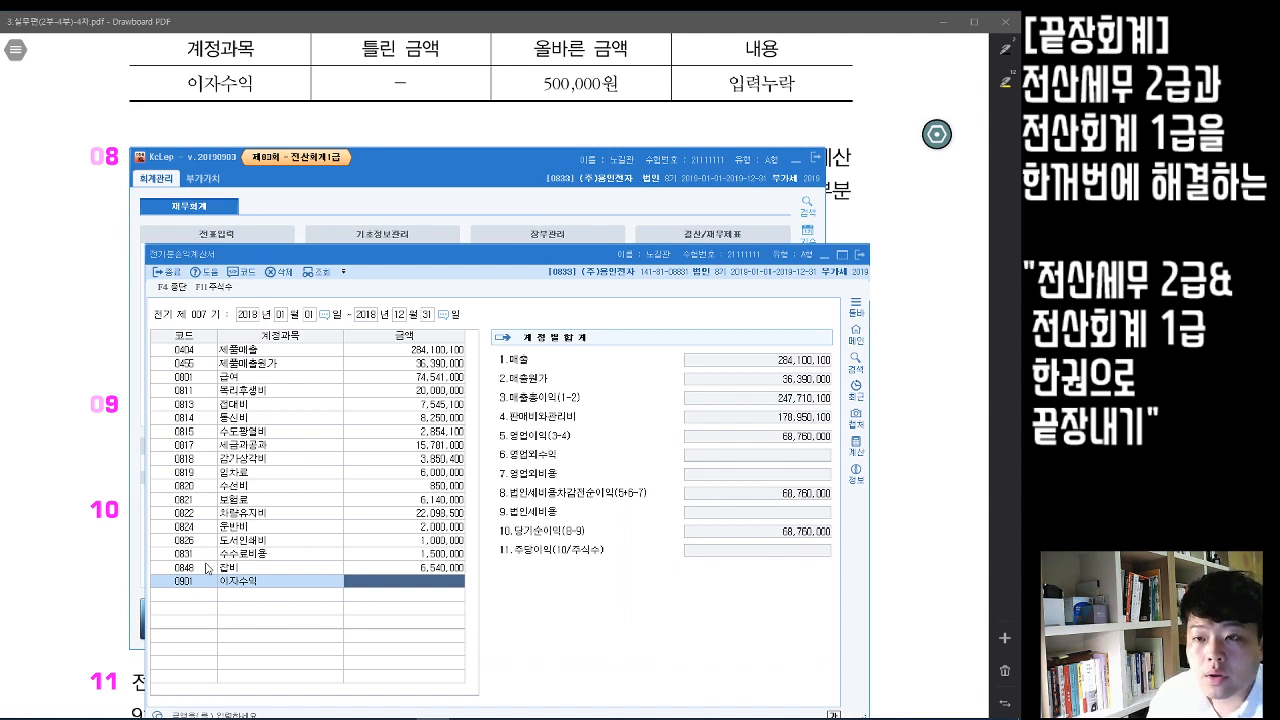
text(500,000)
key(Return)
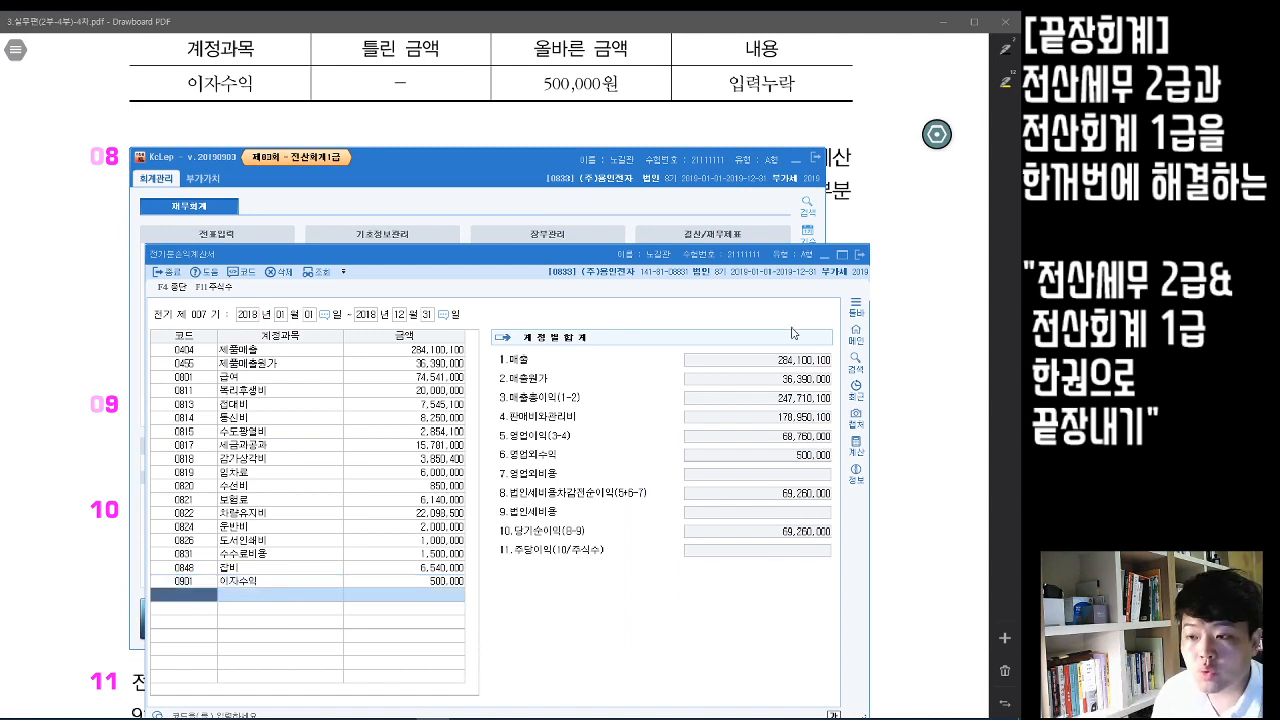
click(859, 254)
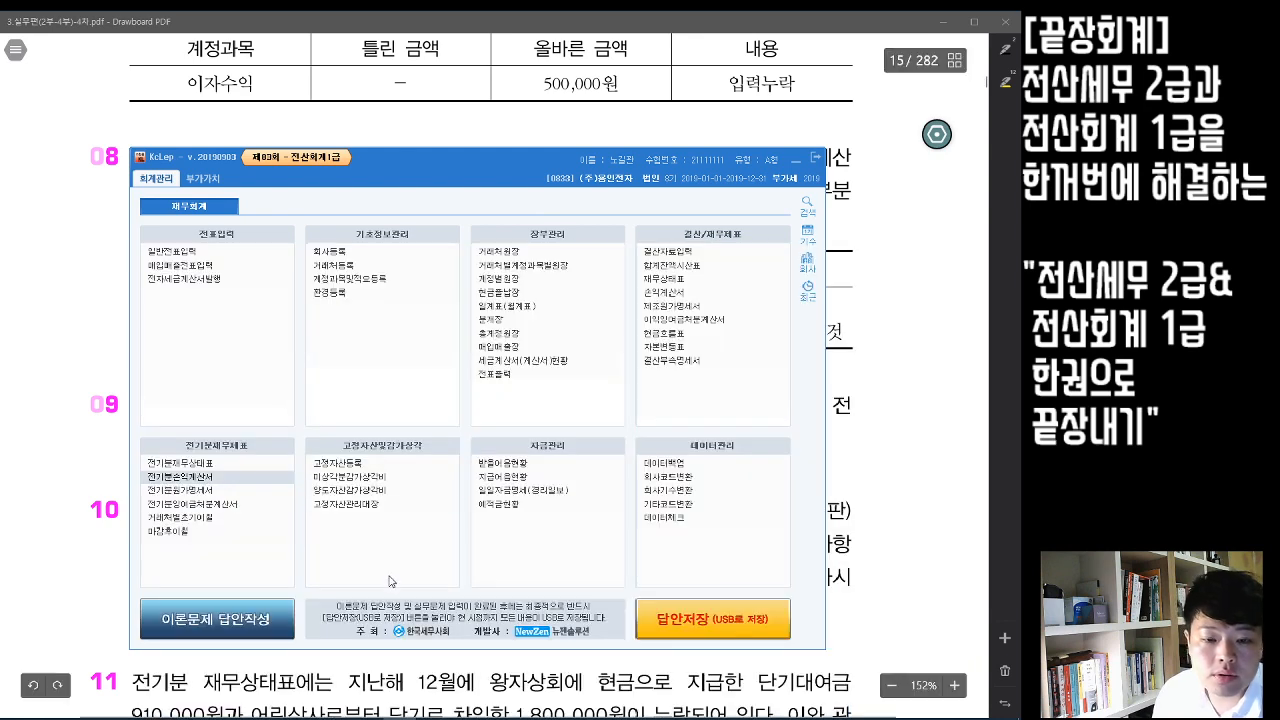
- Reload the net income in the 전기분잉여금처분계산서, close it, and open the prior-period balance sheet below question 07's table
click(200, 504)
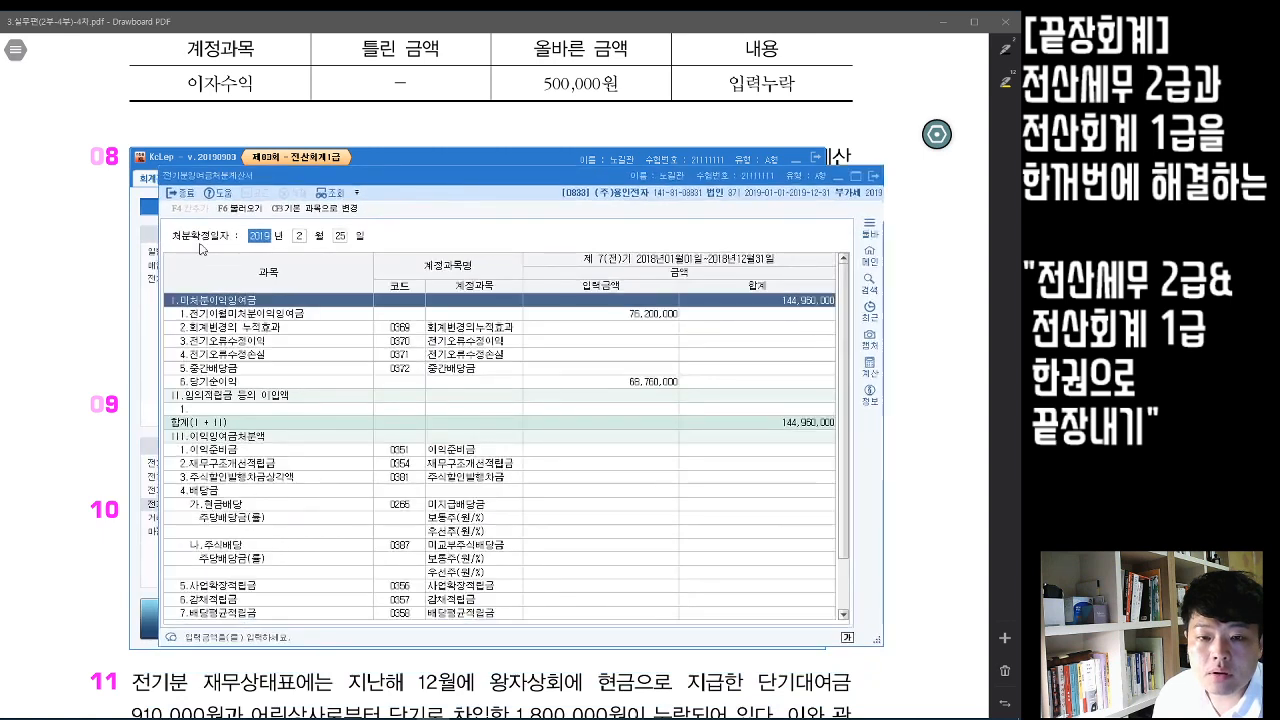
click(240, 208)
click(579, 431)
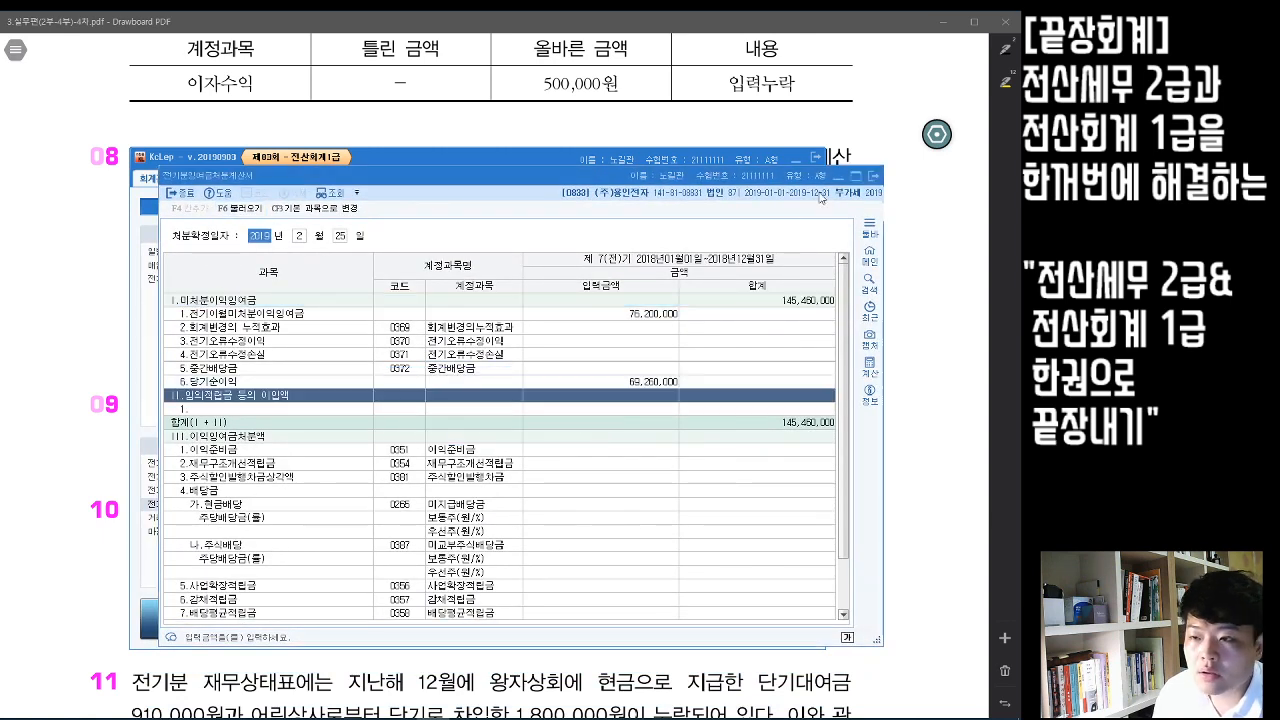
click(872, 176)
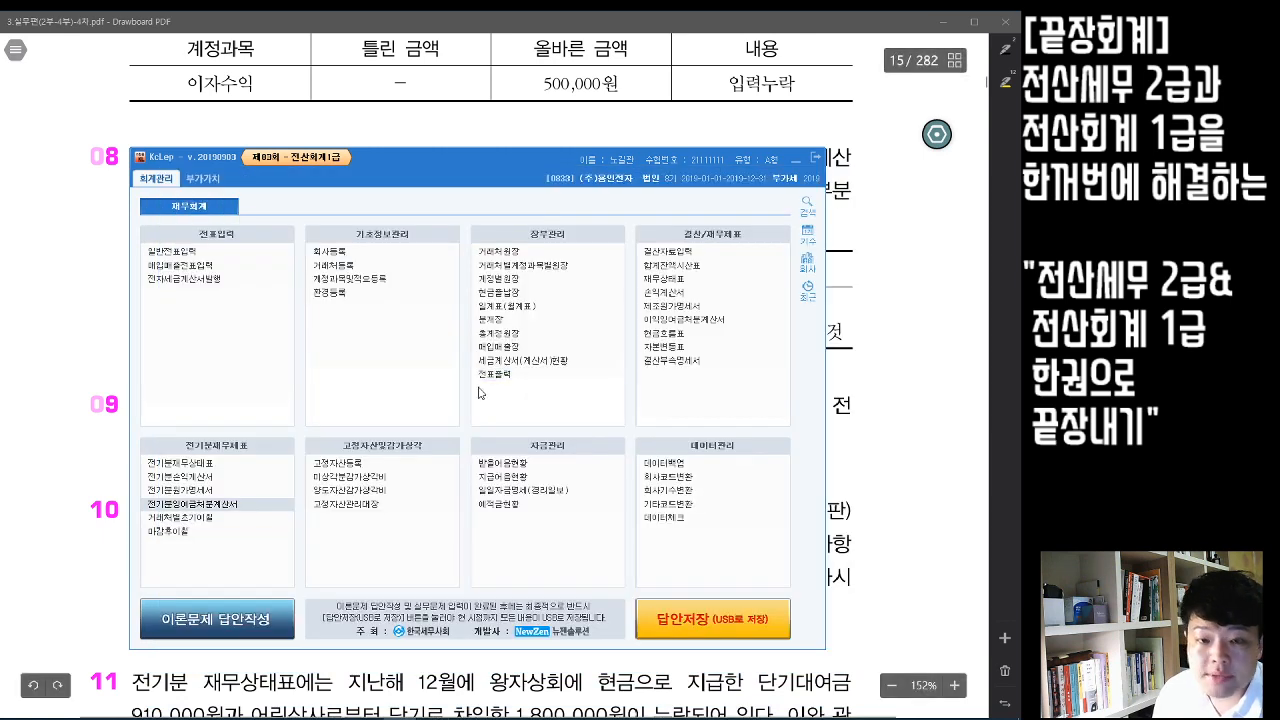
click(237, 465)
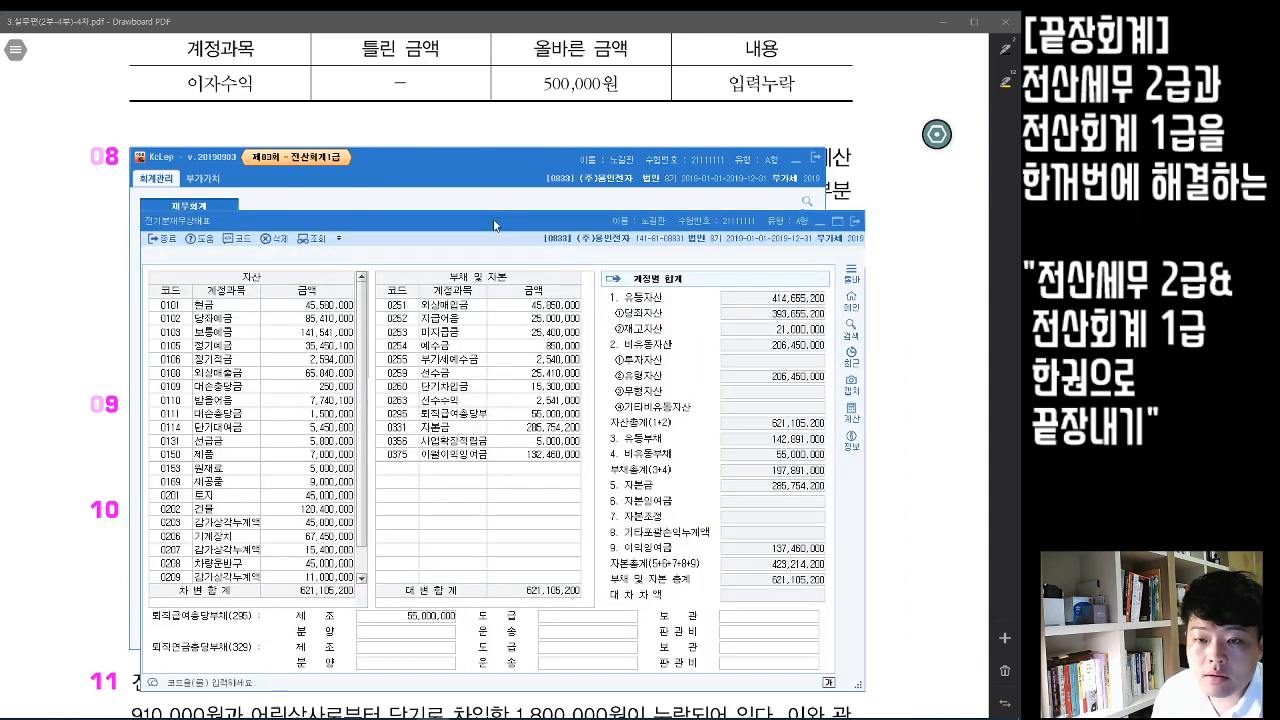
drag(493, 225, 498, 150)
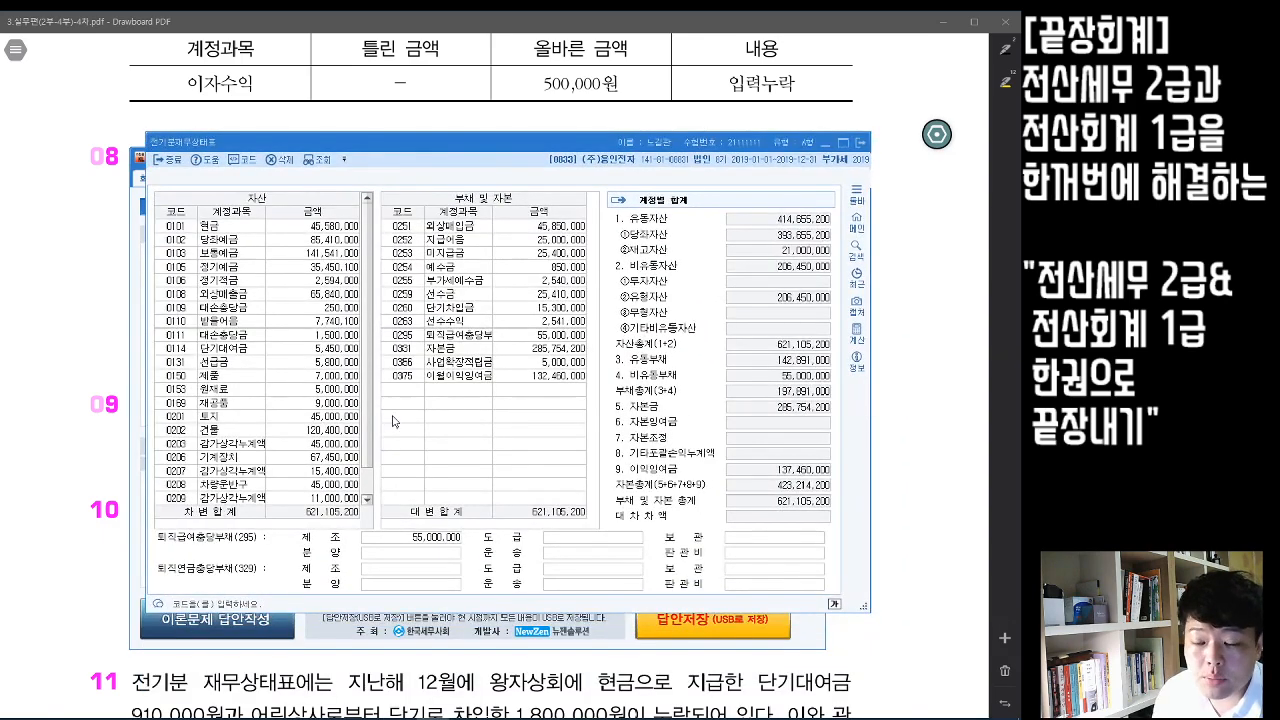
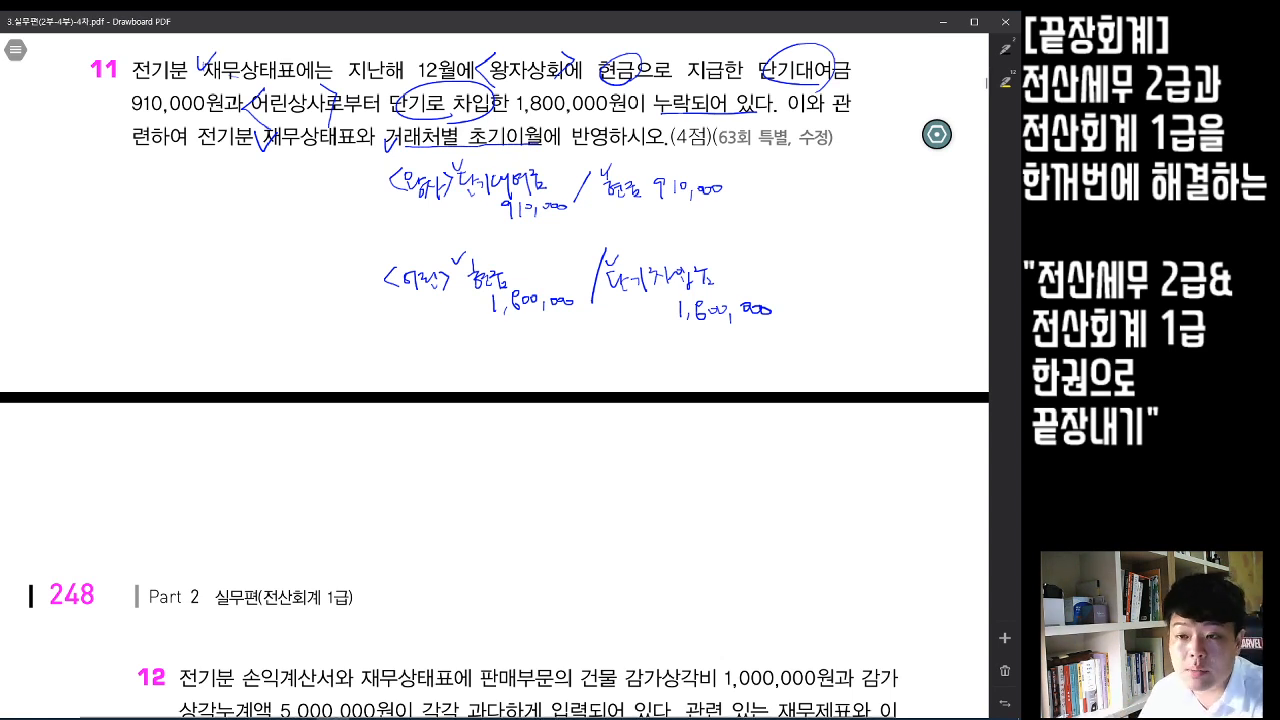
- Switch to KcLep for question 11 and open the prior-period balance sheet (전기분재무상태표) below the handwritten journal entries
scroll(495, 375, down, 2)
scroll(495, 375, down, 2)
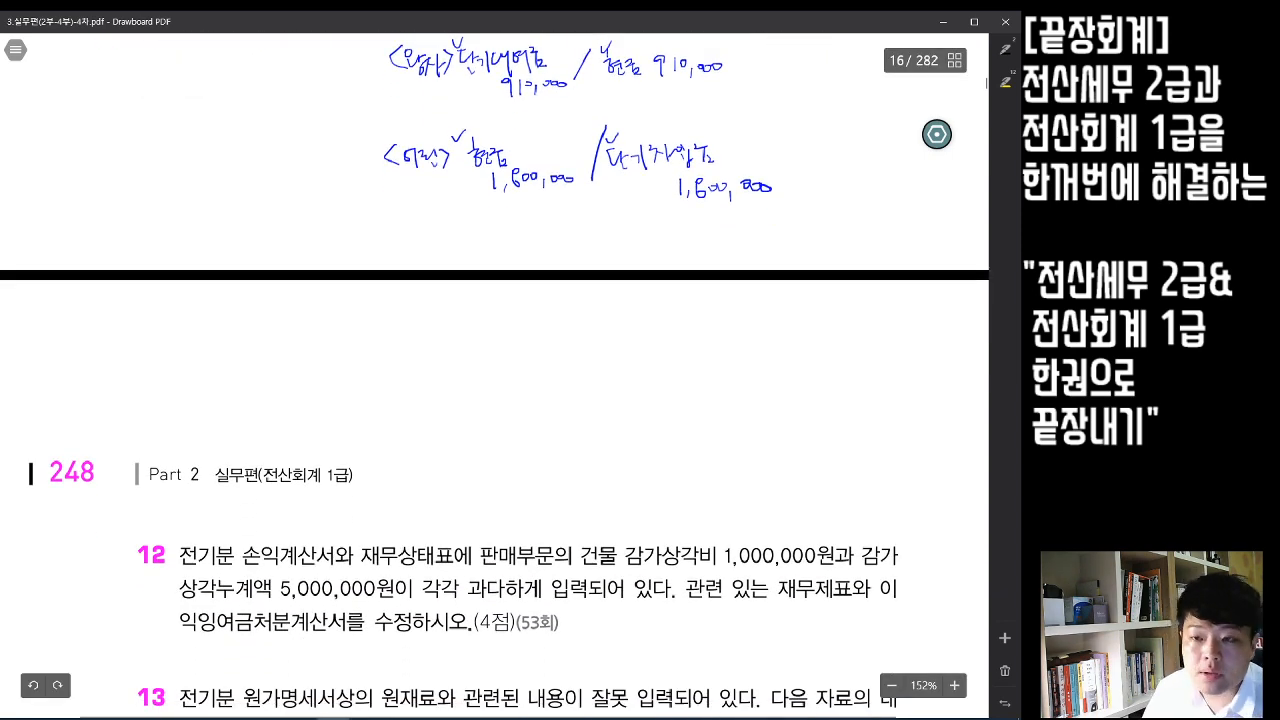
click(400, 718)
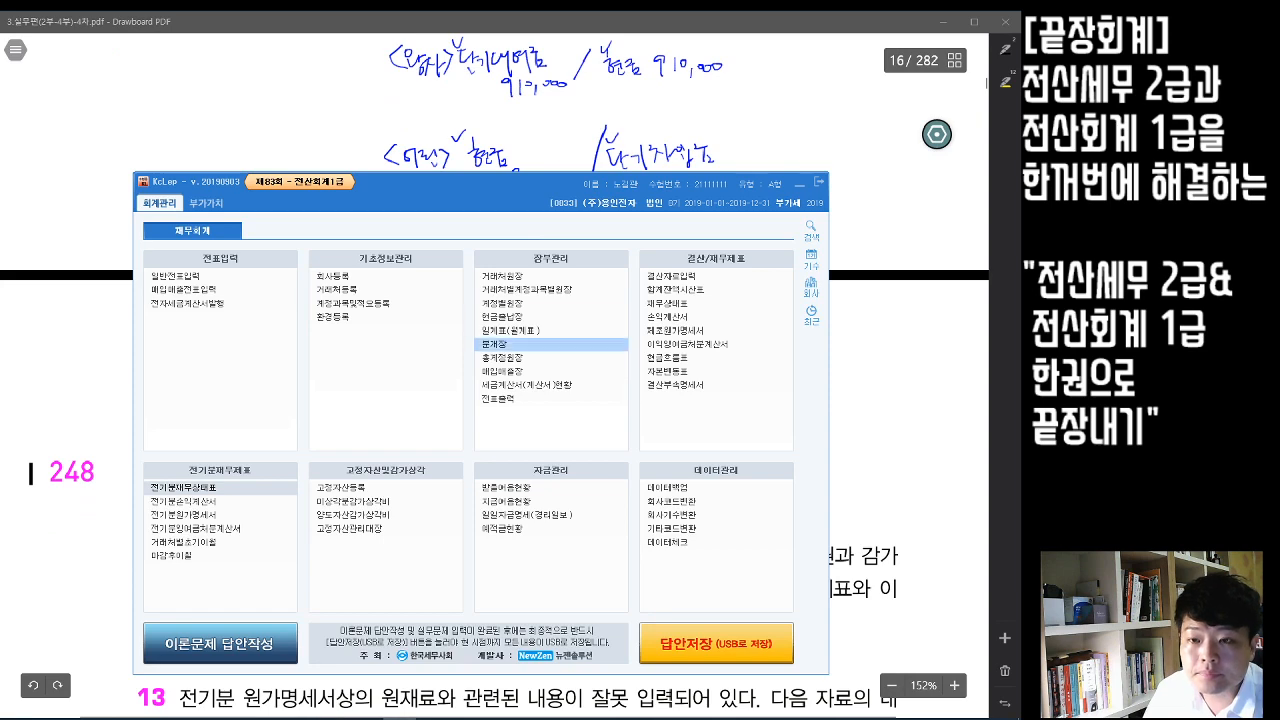
drag(520, 202, 512, 256)
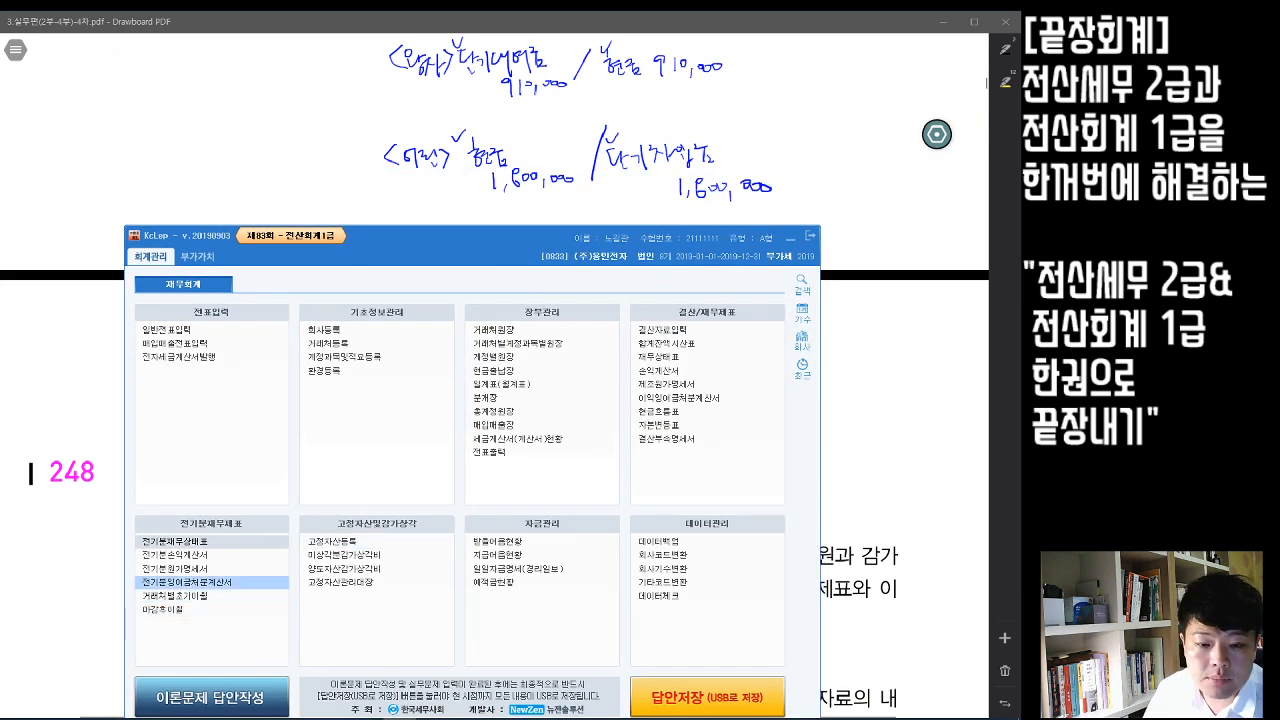
click(197, 543)
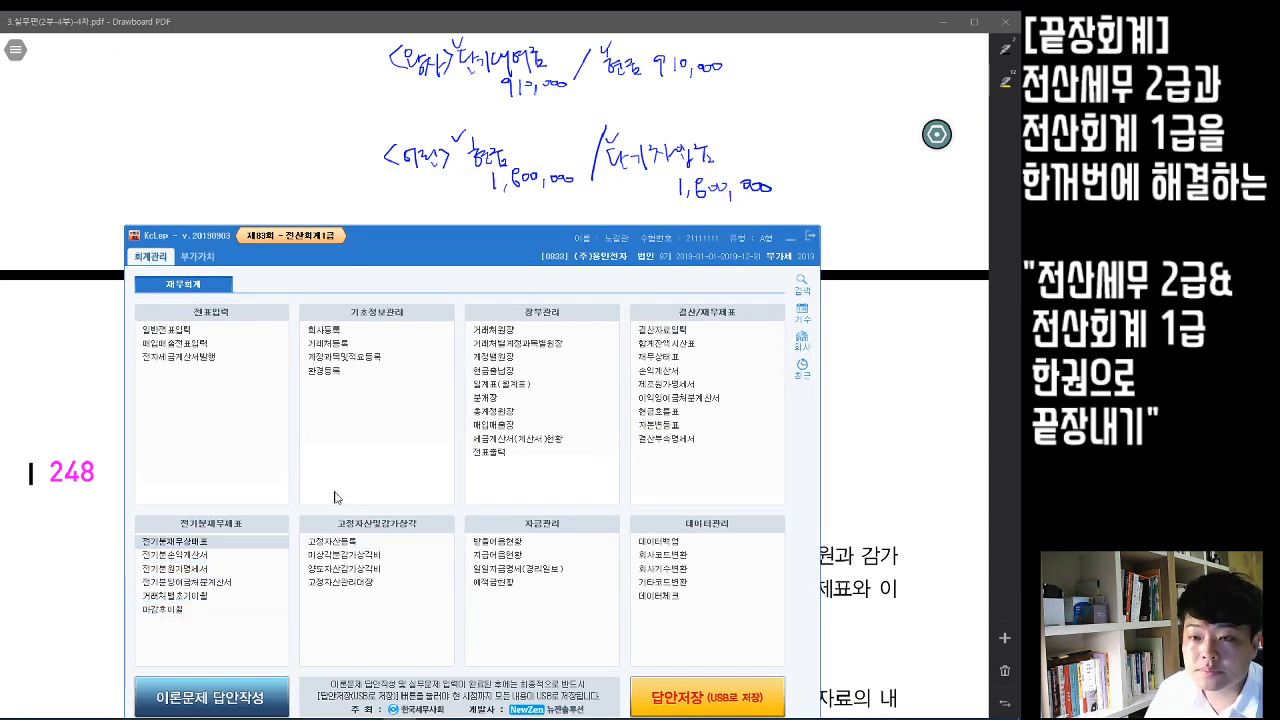
drag(535, 129, 531, 223)
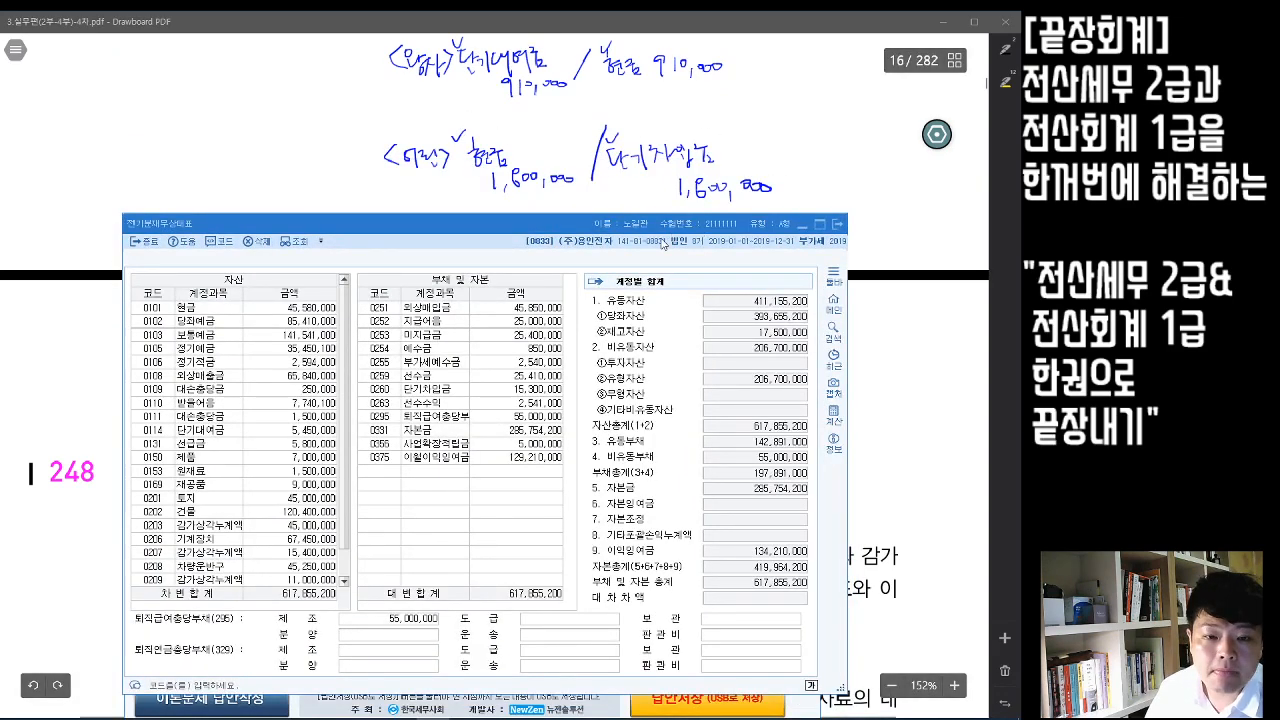
- Add 5,450,000 and 910,000 for 단기대여금 in the built-in calculator (계산기), placed beside the liability amounts
click(265, 431)
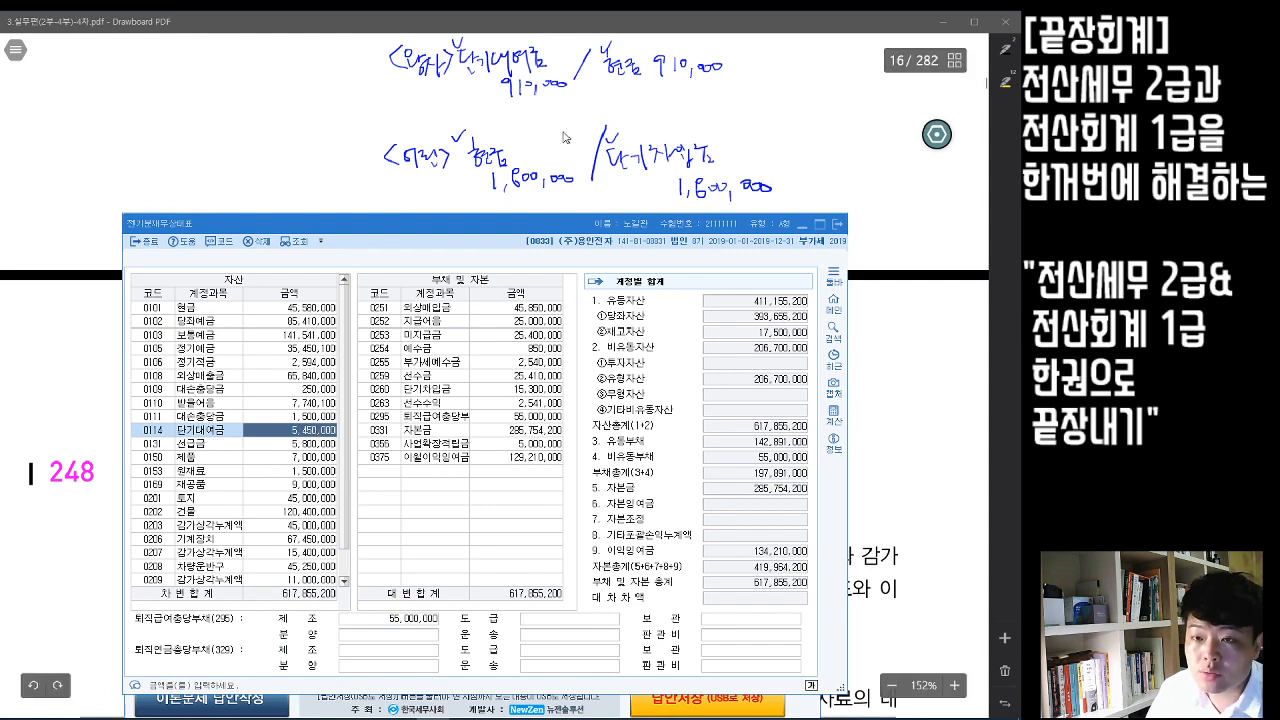
click(833, 414)
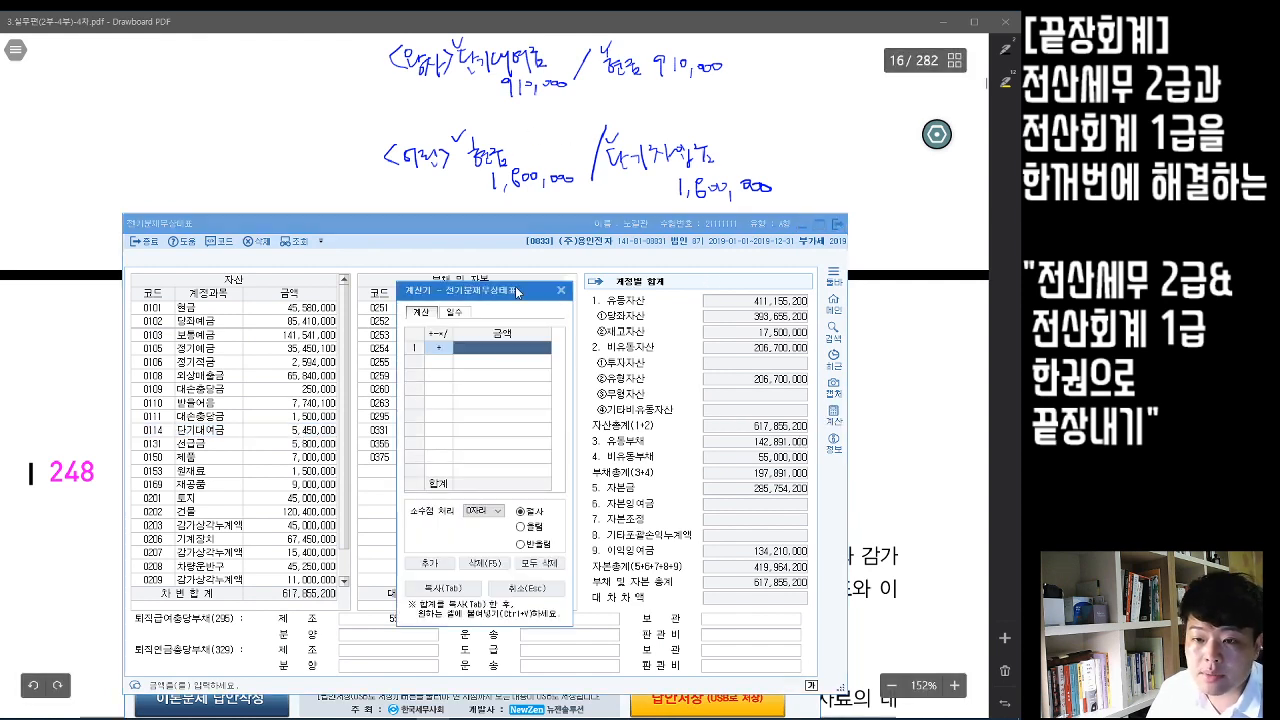
drag(517, 290, 666, 263)
click(291, 431)
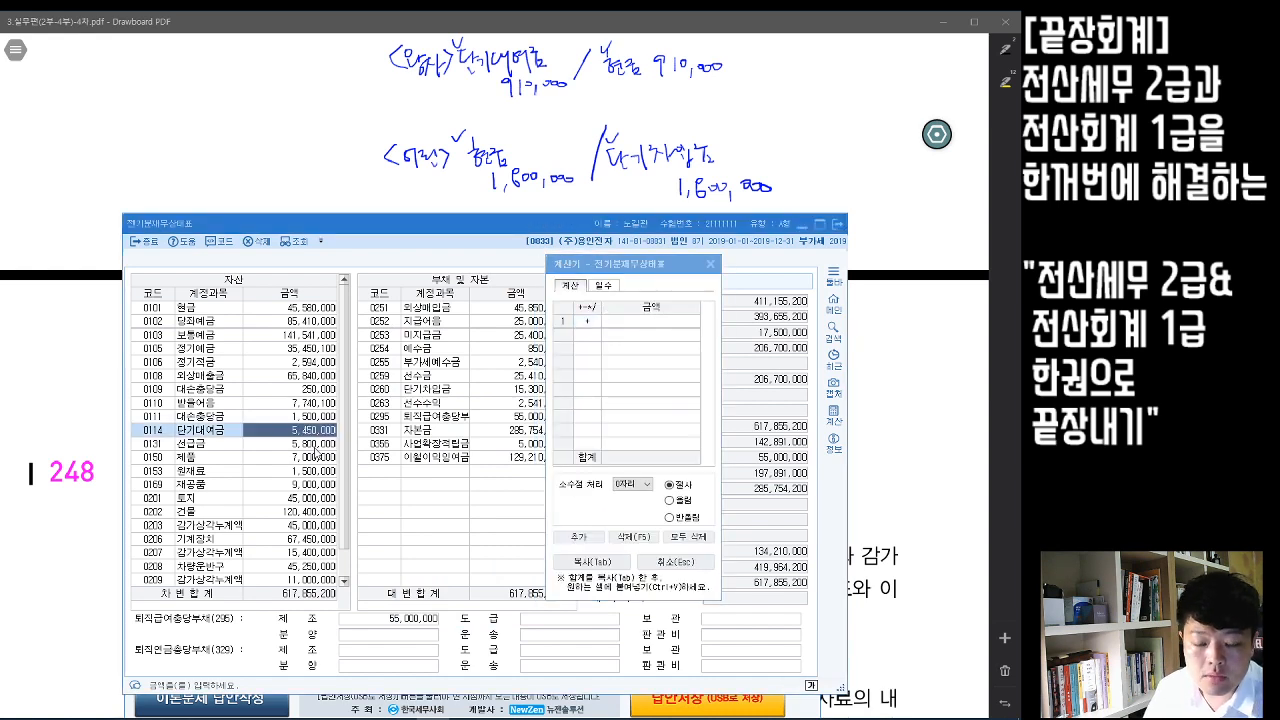
click(662, 321)
text(5,450,000)
key(Return)
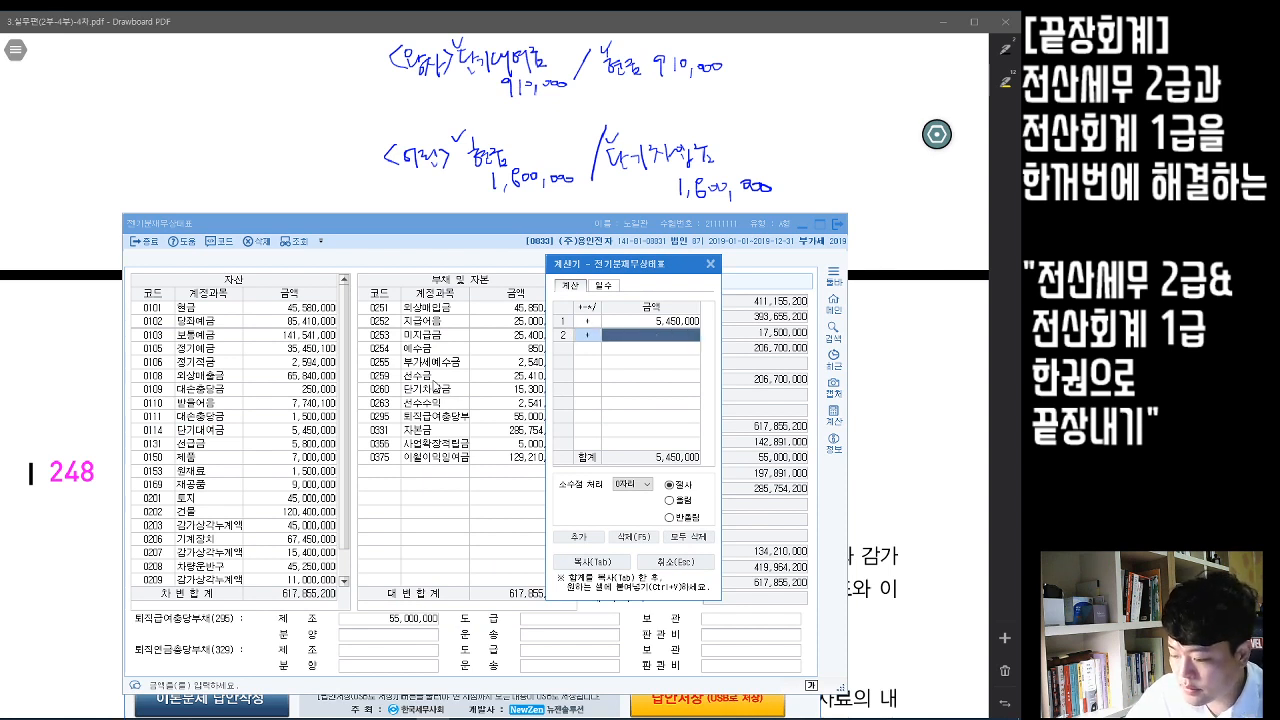
text(9100000)
key(Return)
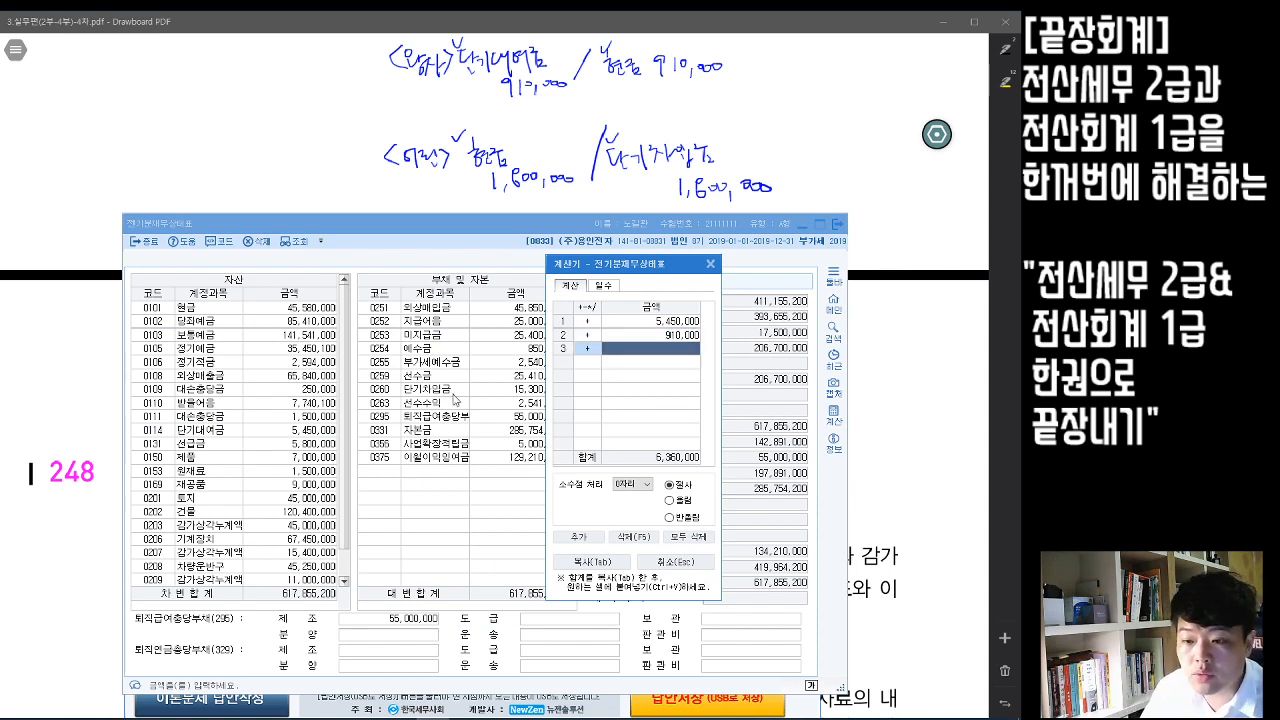
- Copy the calculator's total and set 단기대여금 (0114) to 6,360,000 in the prior-period balance sheet
click(592, 564)
click(269, 441)
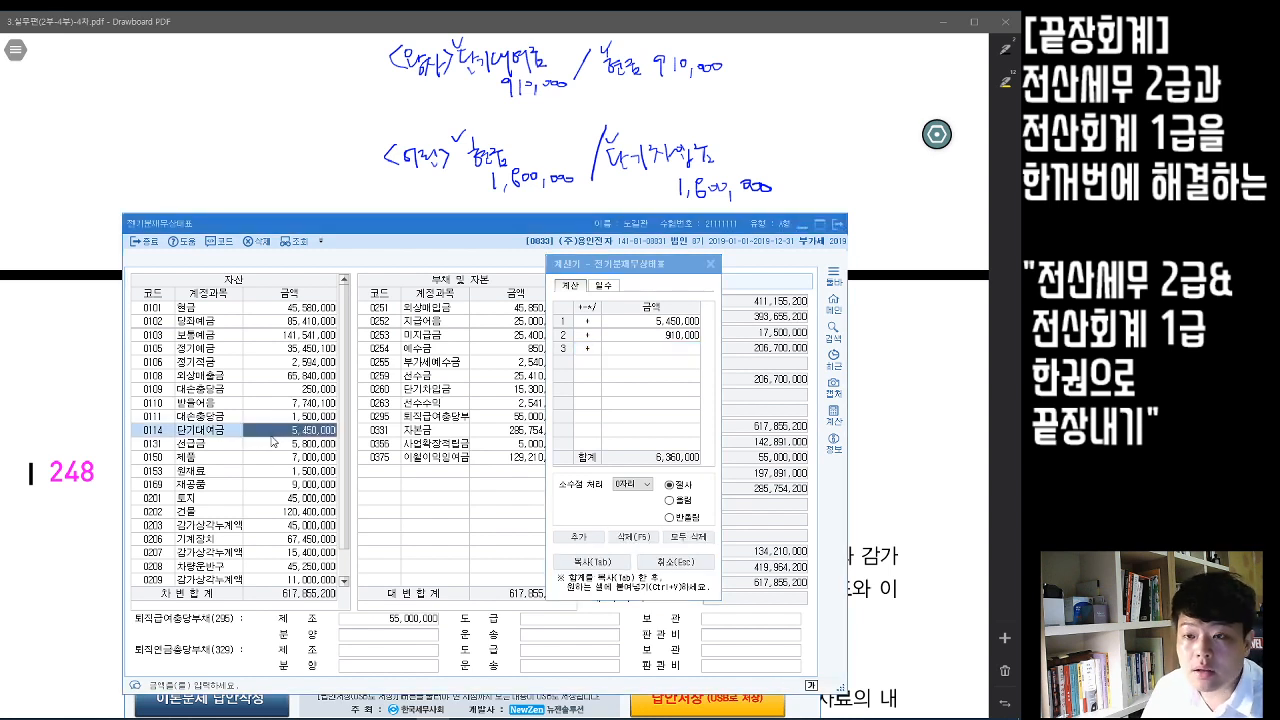
text(6,360,000)
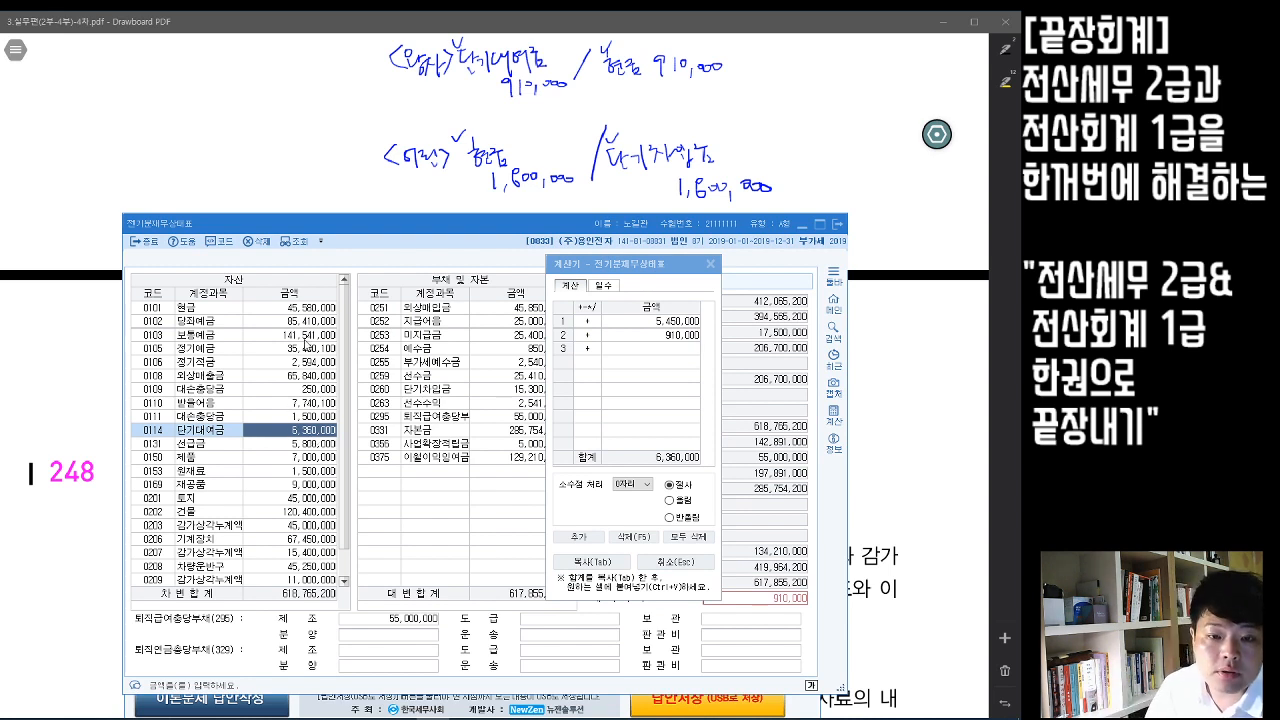
- Clear the built-in calculator (계산기) and subtract 910,000 from 1,800,000 to get the net change in 현금
click(298, 310)
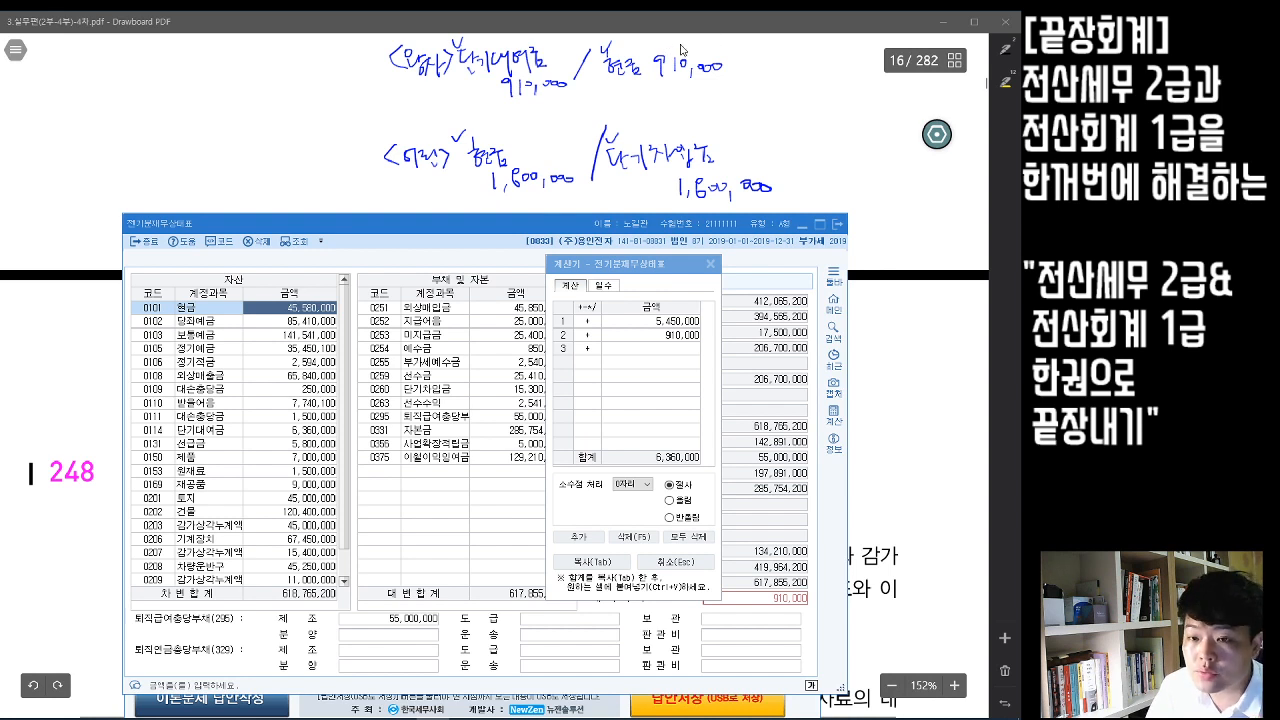
click(672, 537)
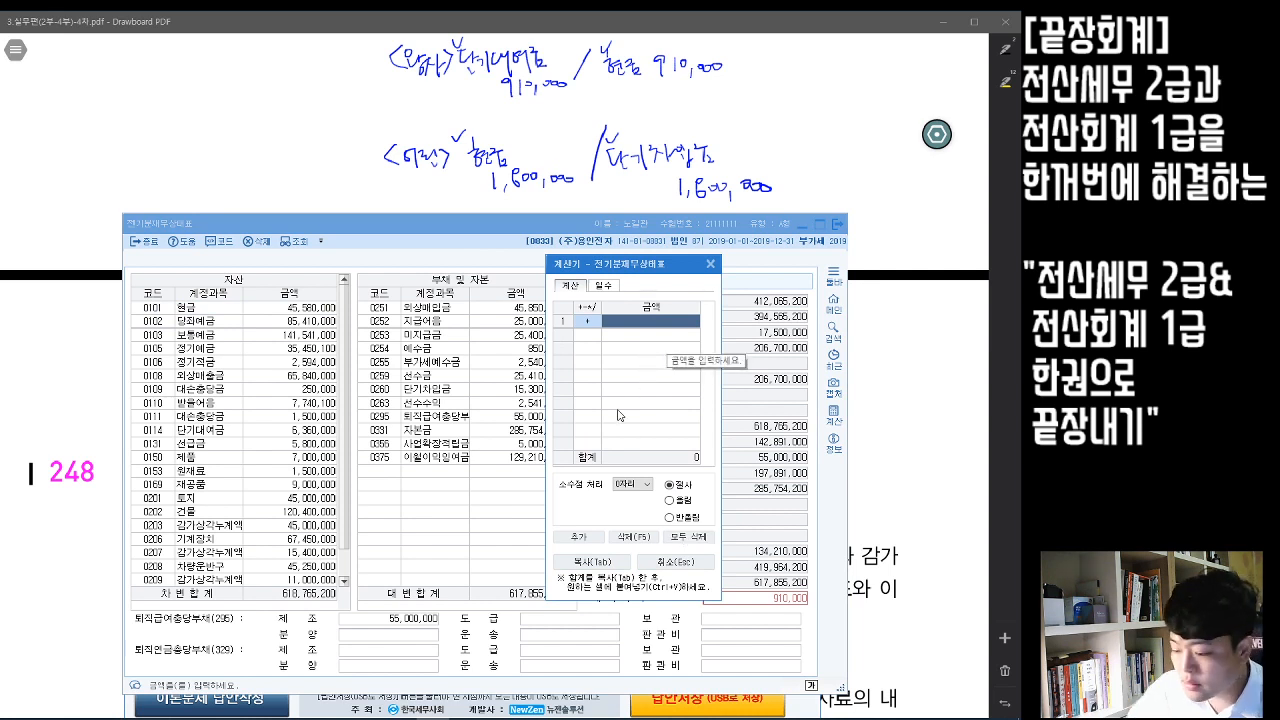
text(18)
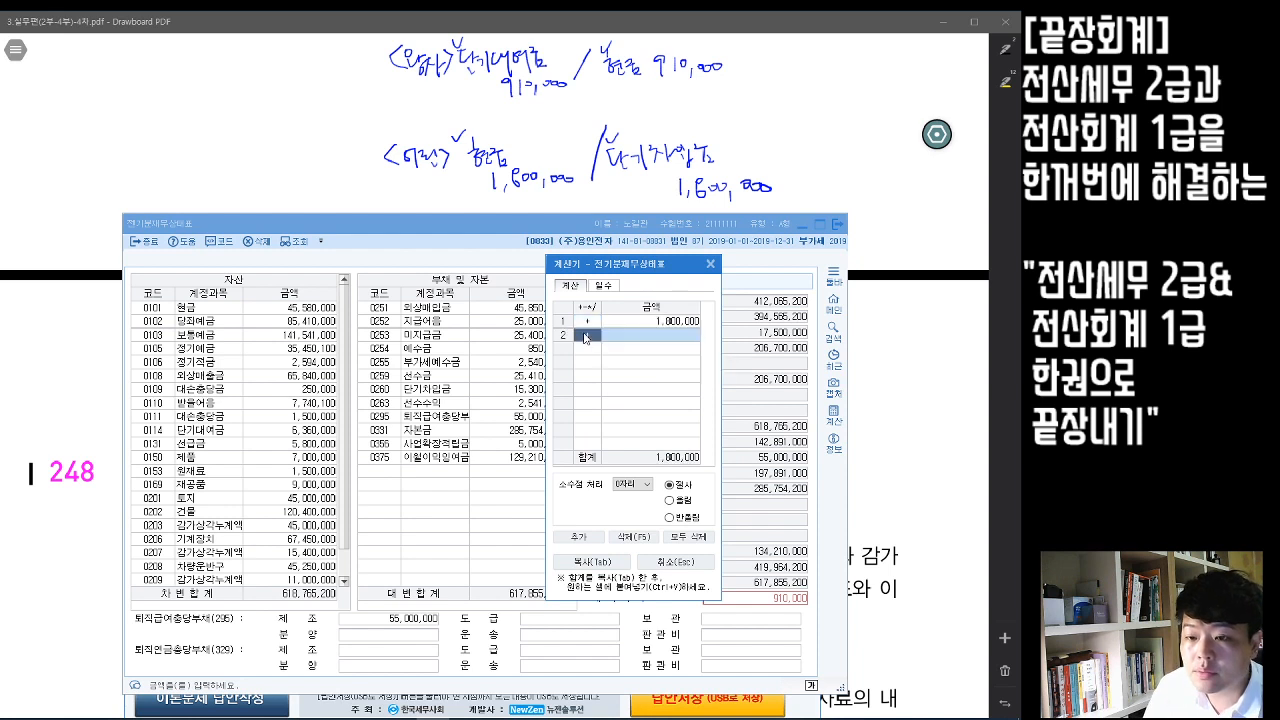
click(586, 336)
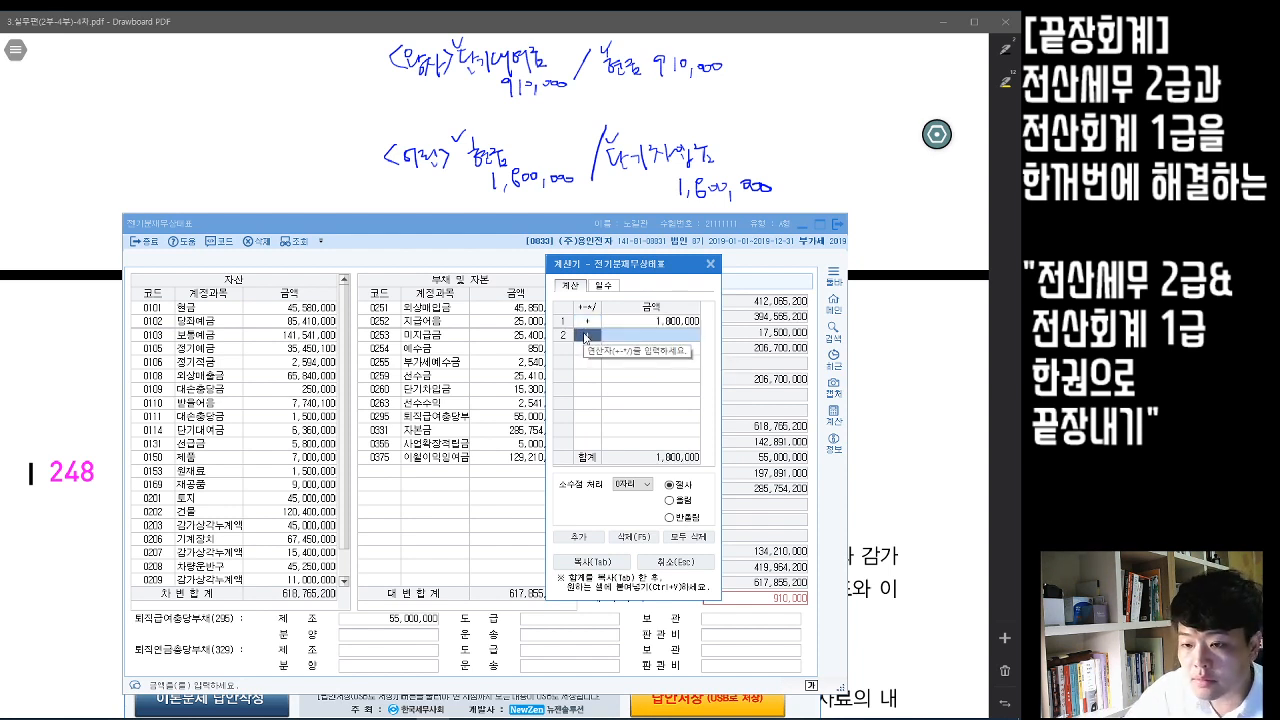
text(-)
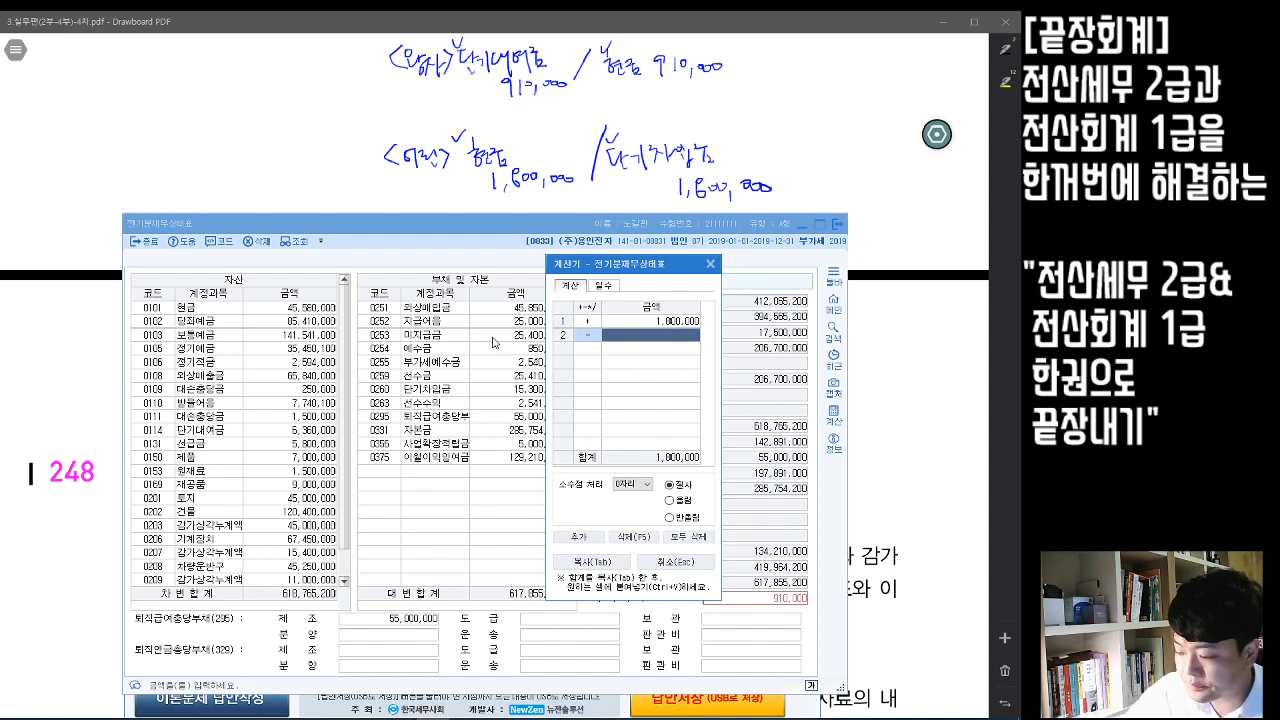
text(910,0000)
key(Return)
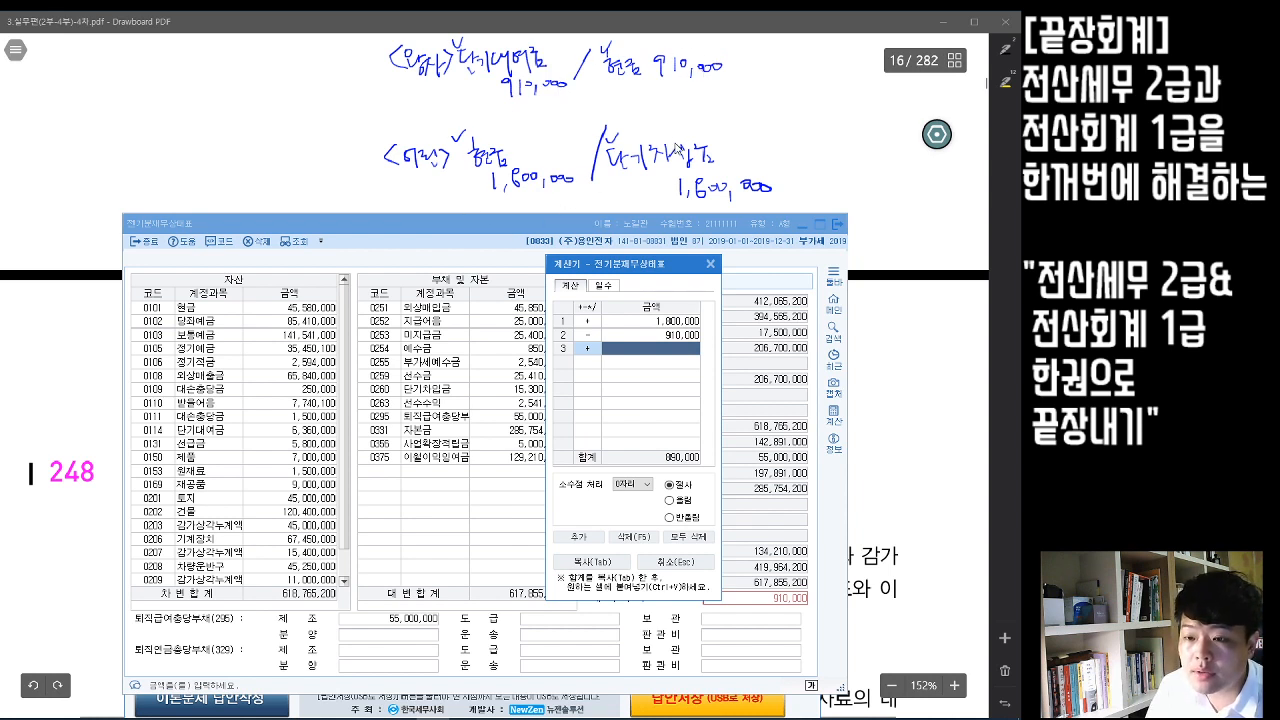
- Switch to Drawboard PDF, strike out both 현금 amounts with a red pen and write 890,000 under the 1,800,000 entry
click(934, 132)
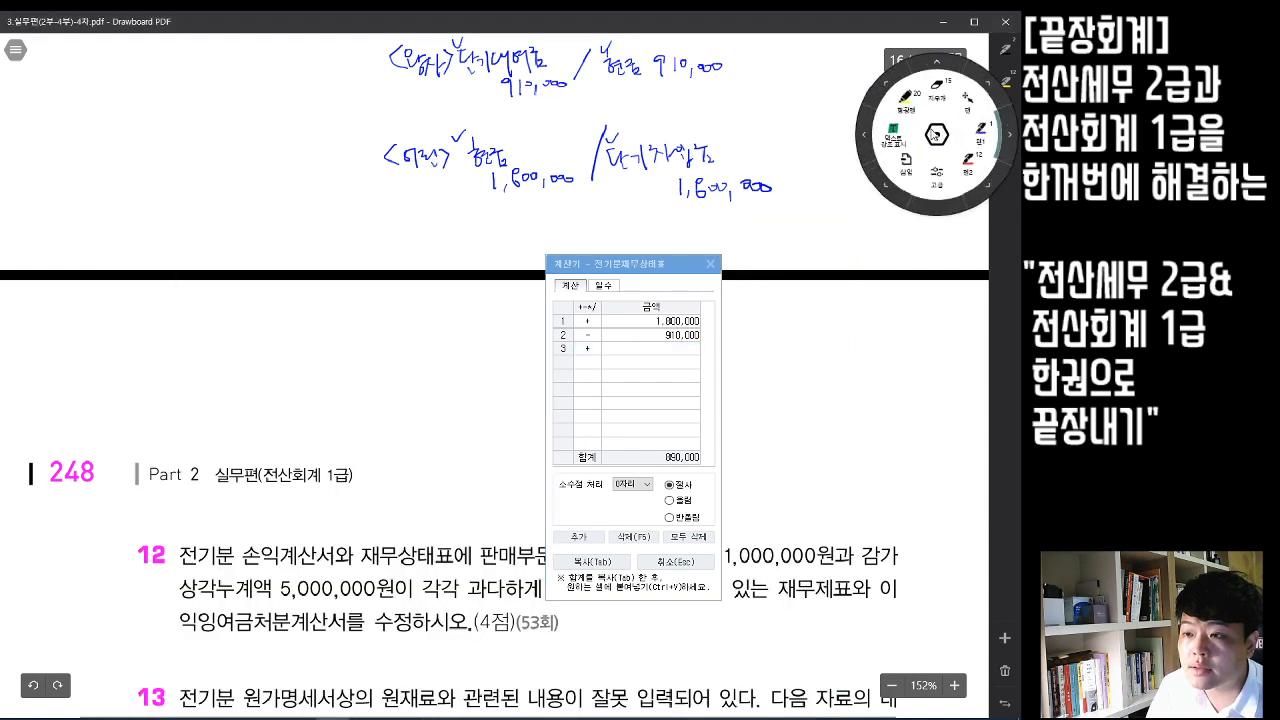
click(1004, 137)
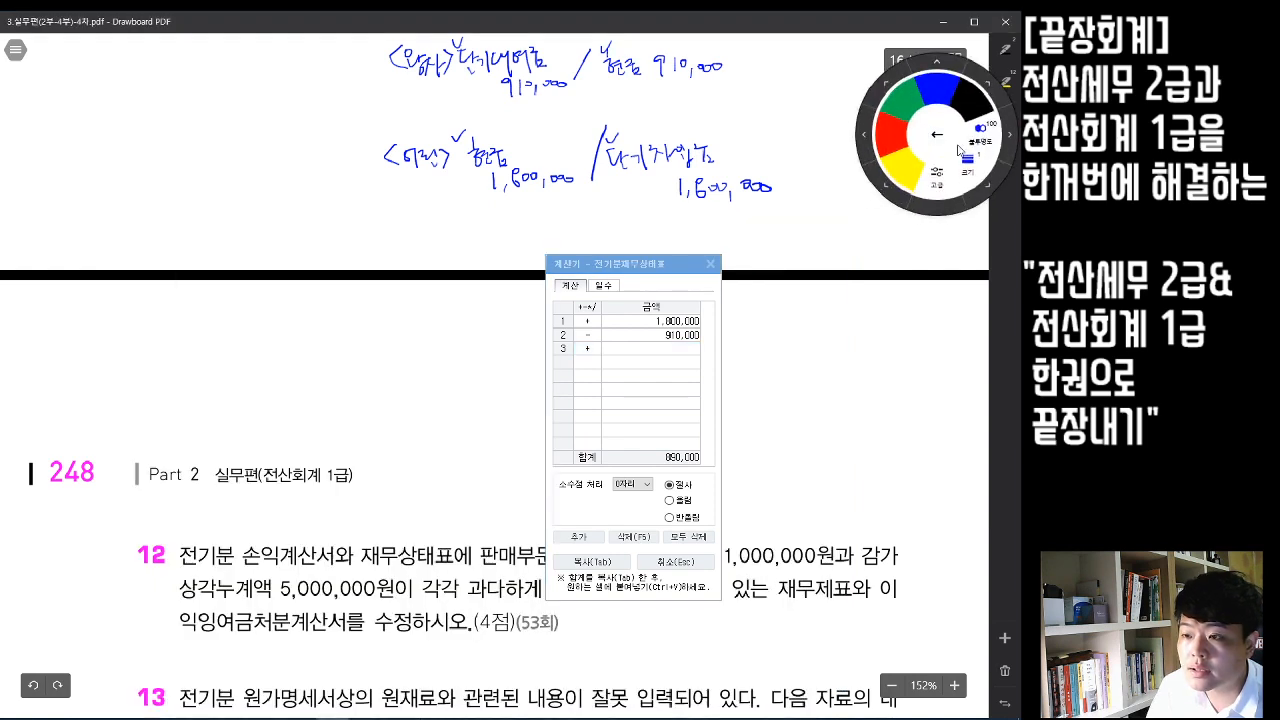
click(897, 145)
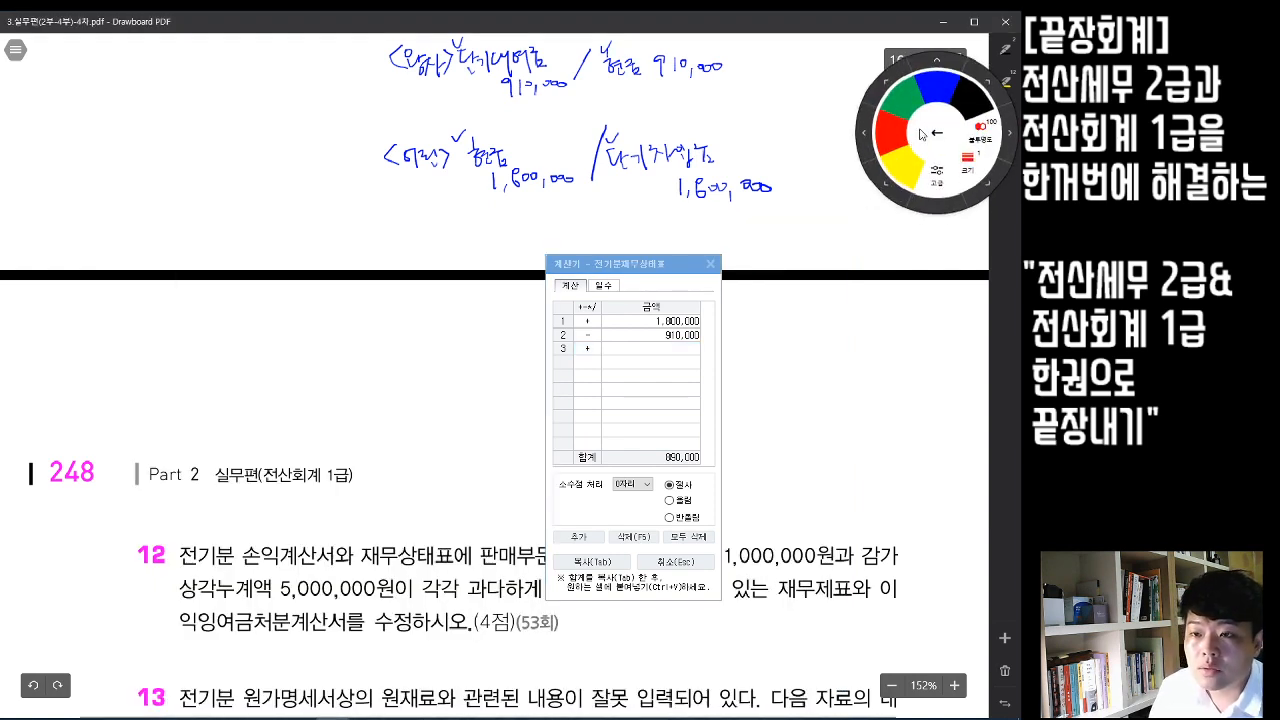
drag(492, 177, 556, 176)
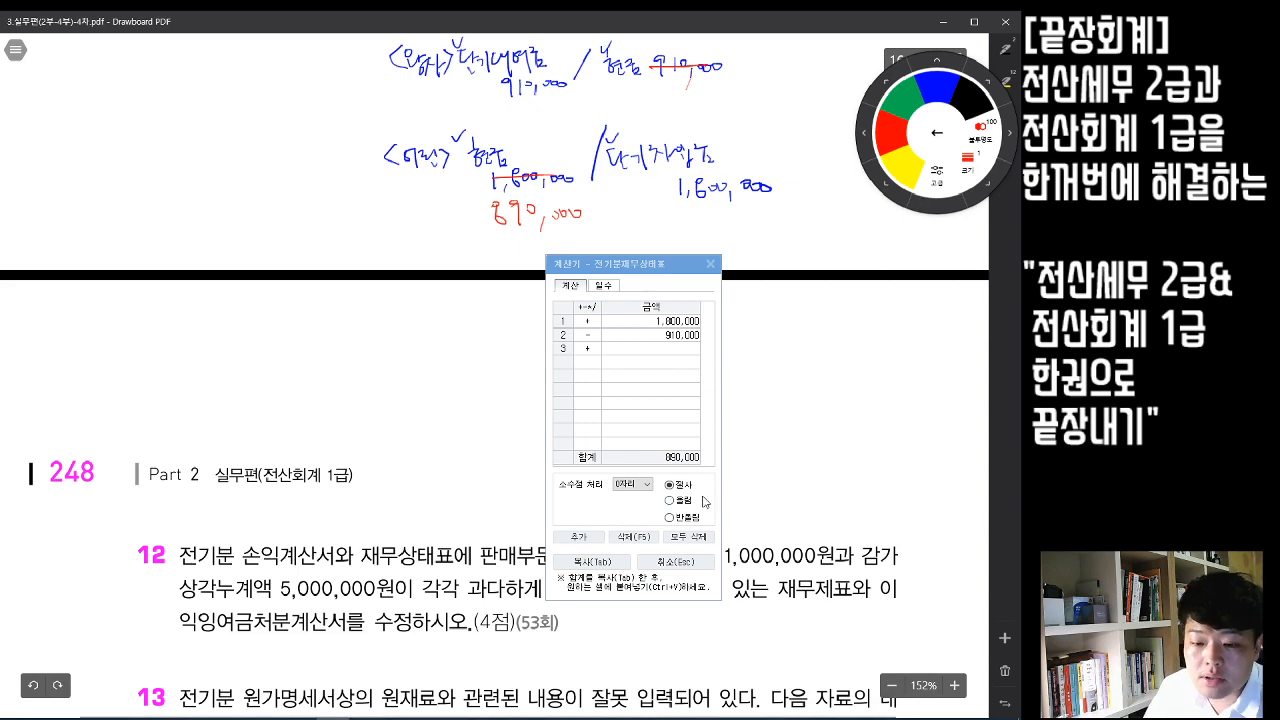
- Return to KcLep, move the prior-period balance sheet clear of the handwritten 890,000, and empty the calculator
click(645, 265)
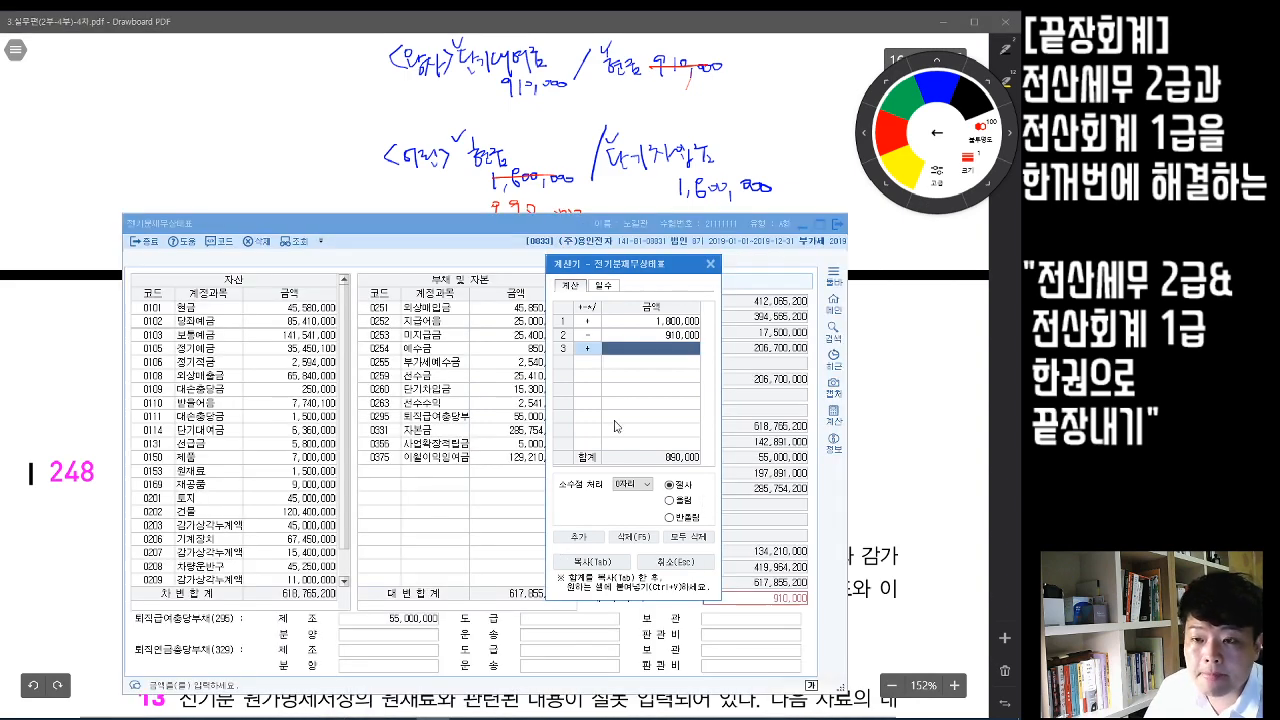
drag(652, 227, 766, 276)
click(276, 325)
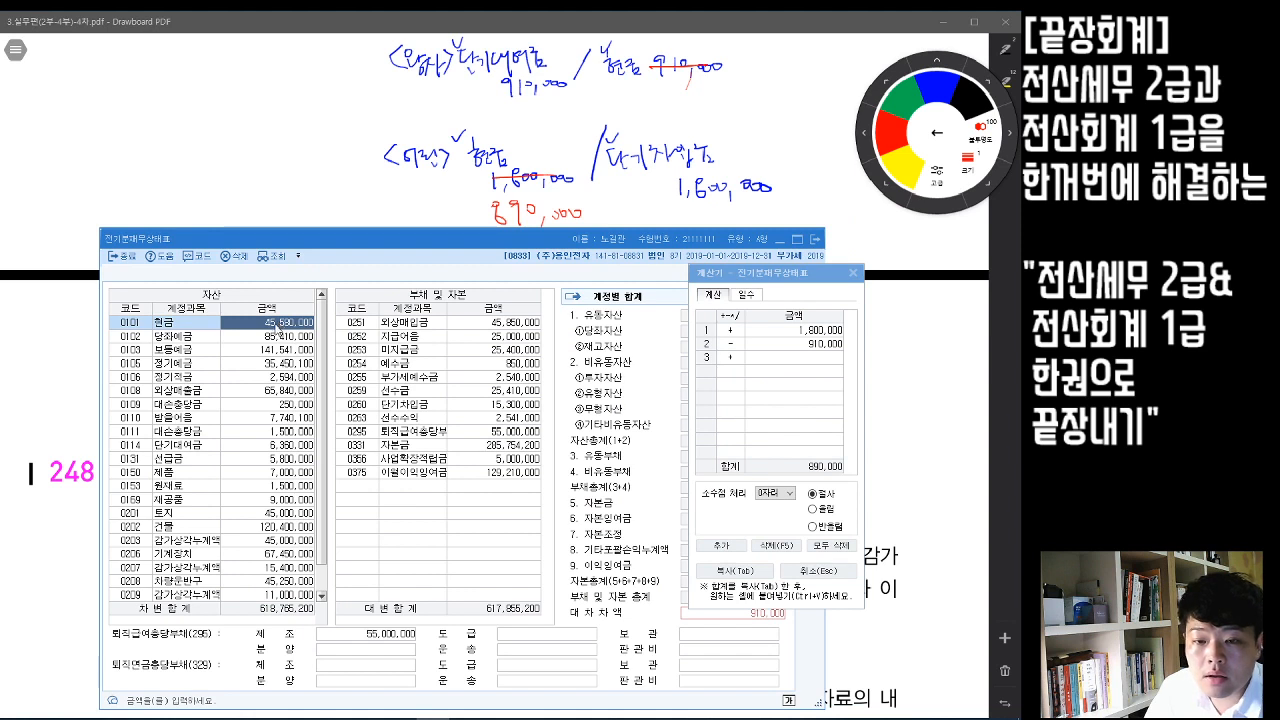
click(830, 545)
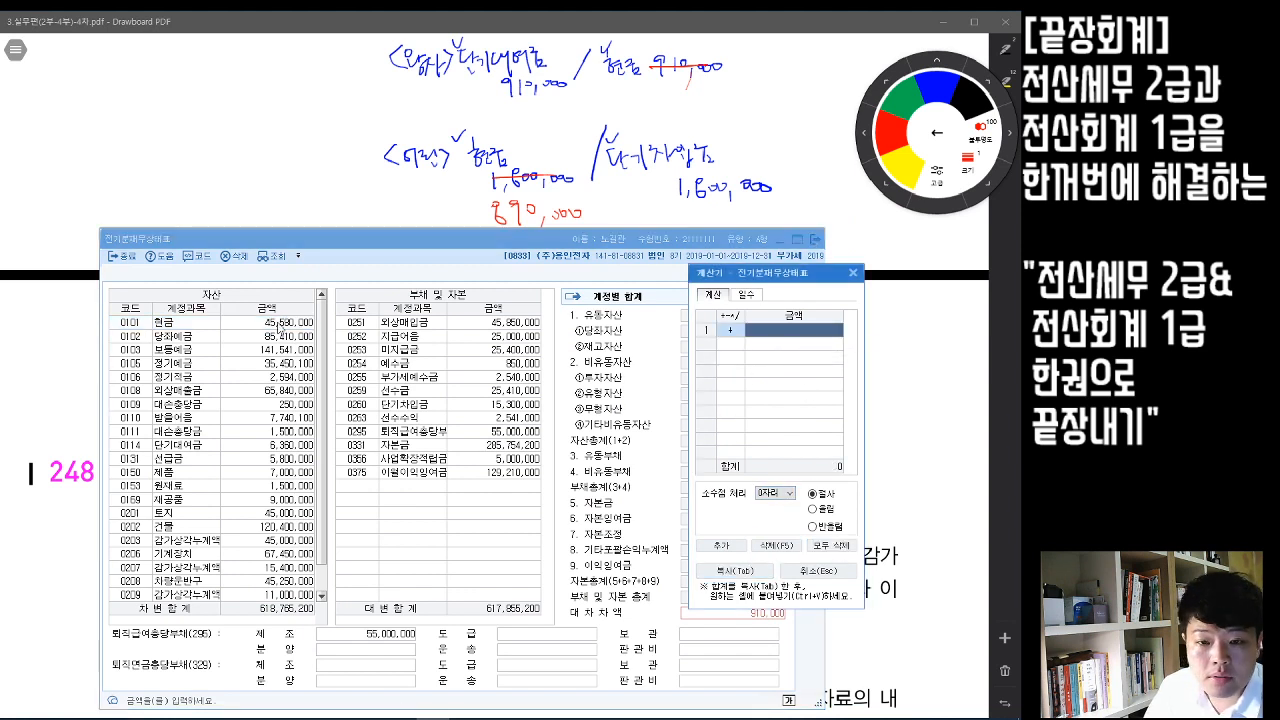
- Add 45,580,000 and 890,000 in the calculator and copy the total, 46,470,000, into 현금 (0101)
click(278, 324)
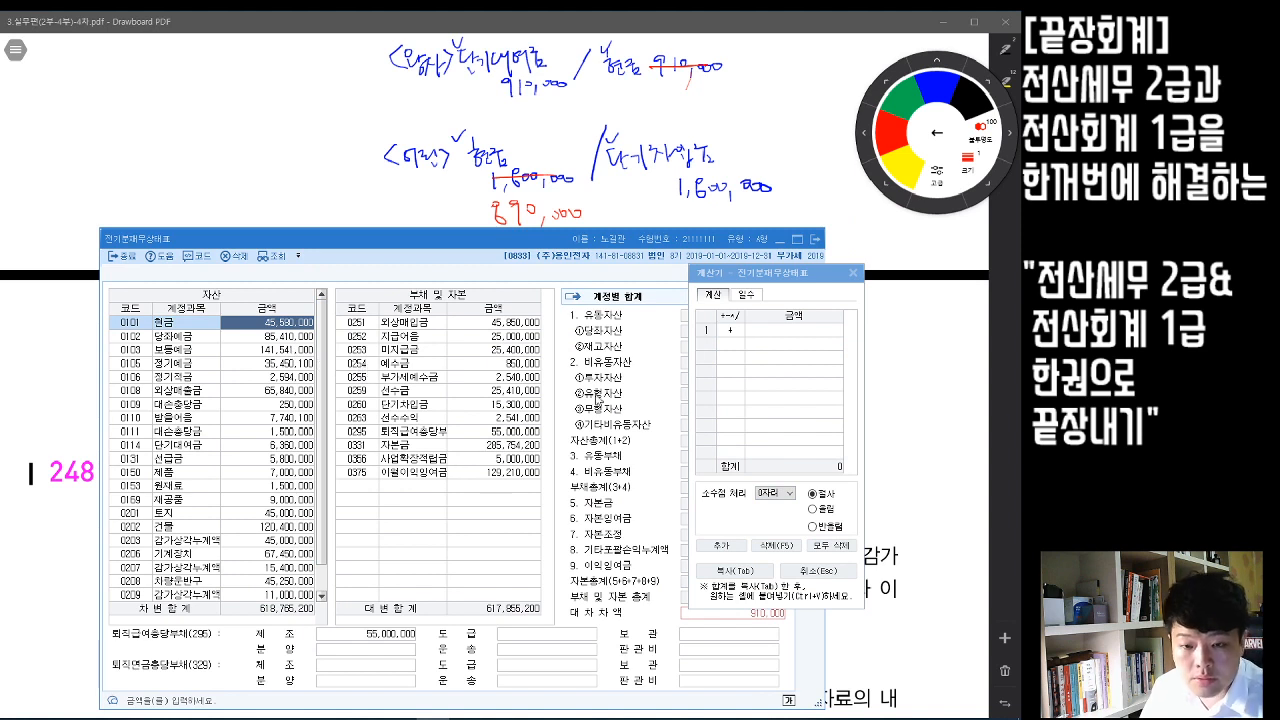
click(812, 336)
text(45,580,000)
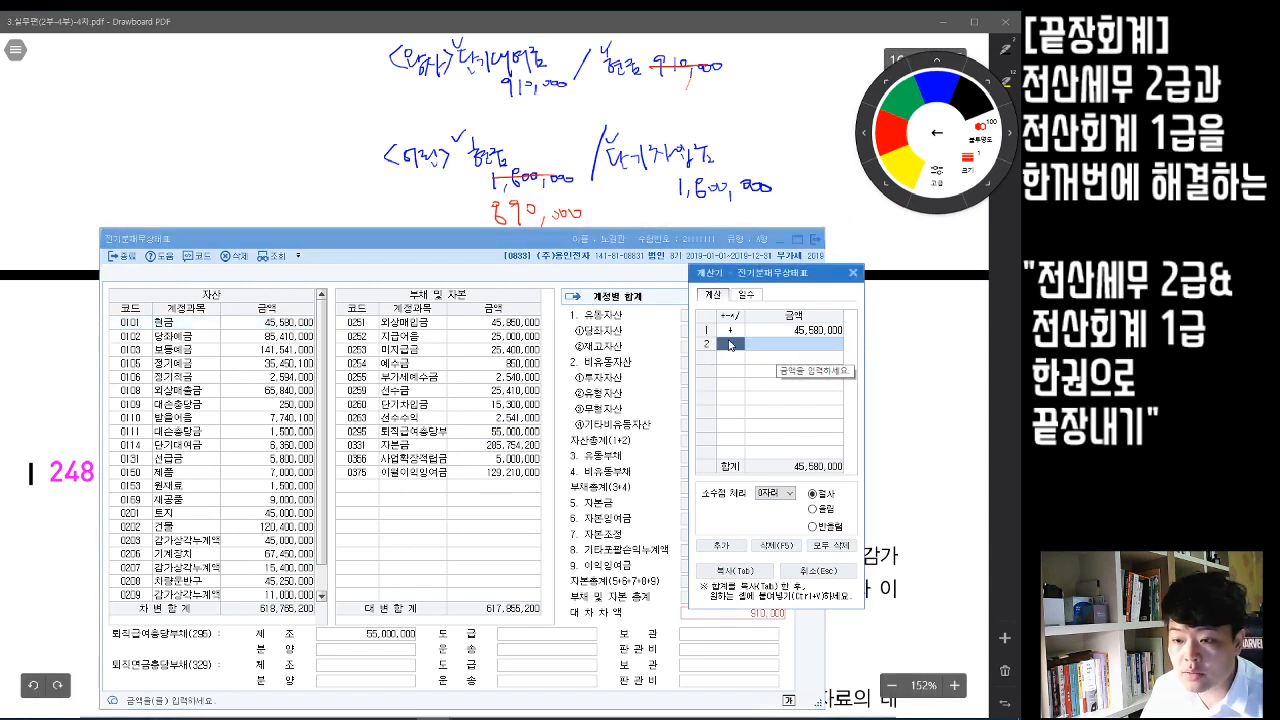
click(792, 349)
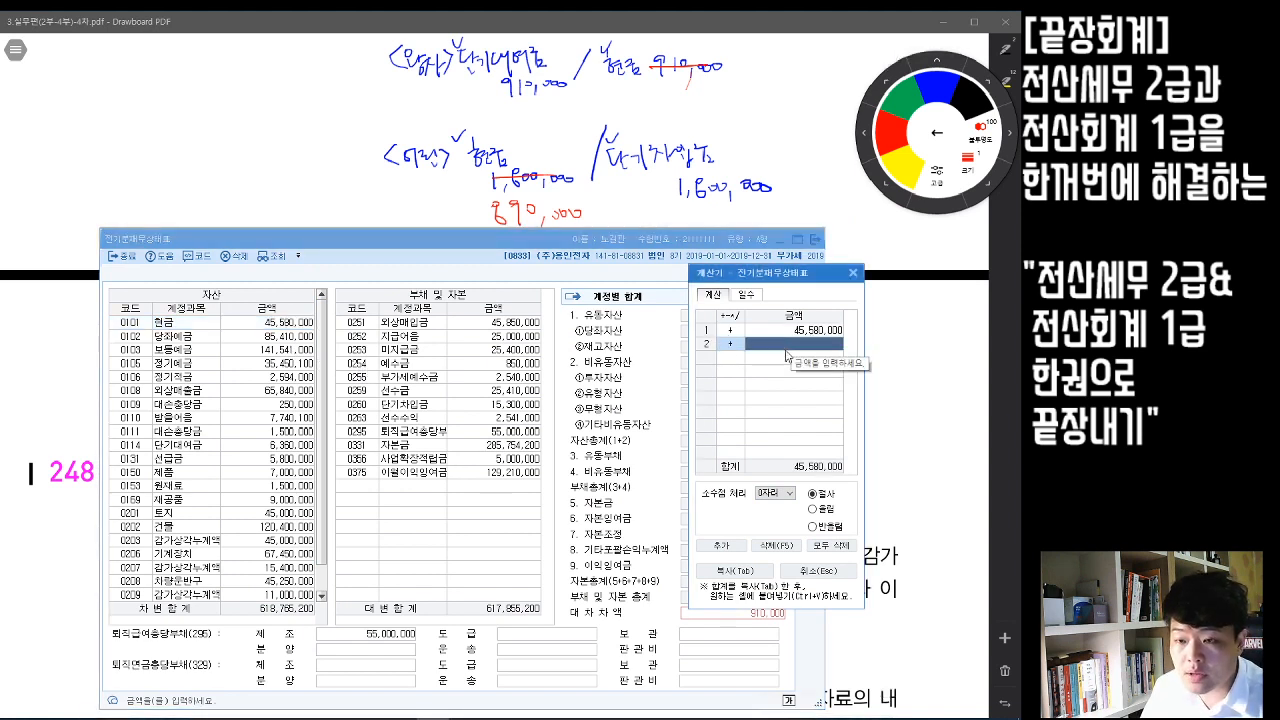
text(890,000)
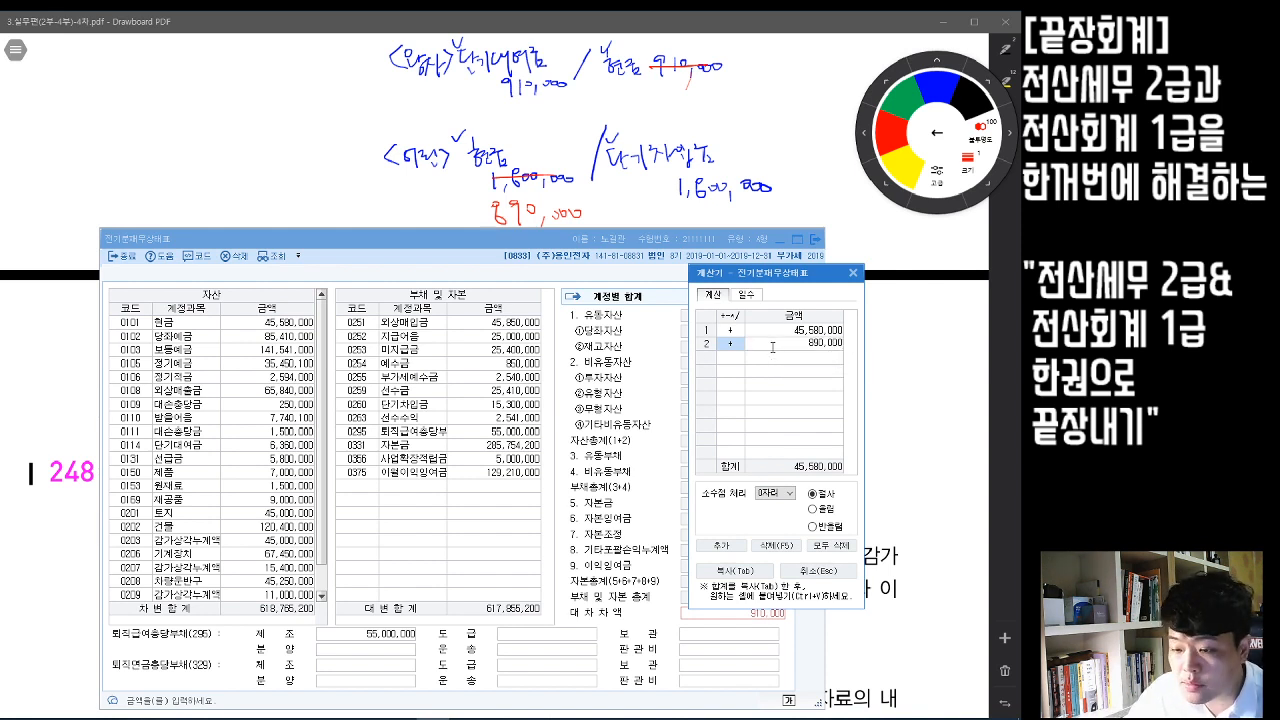
key(Return)
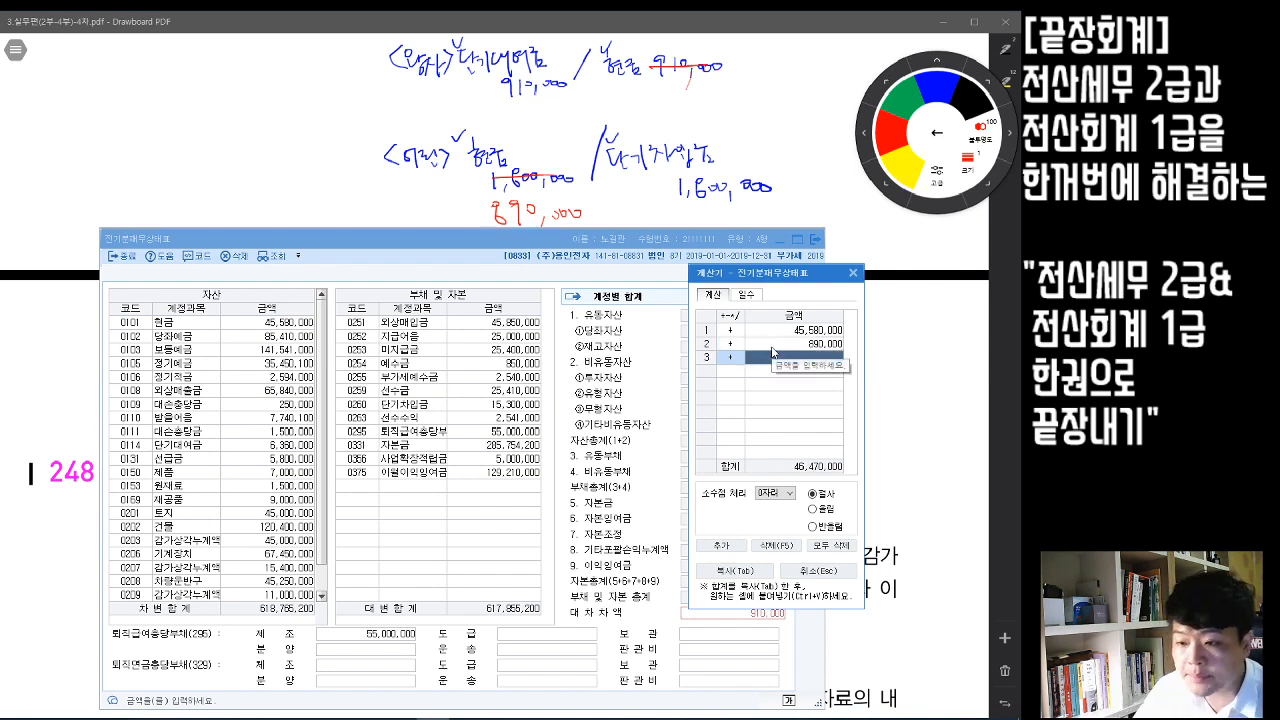
click(806, 471)
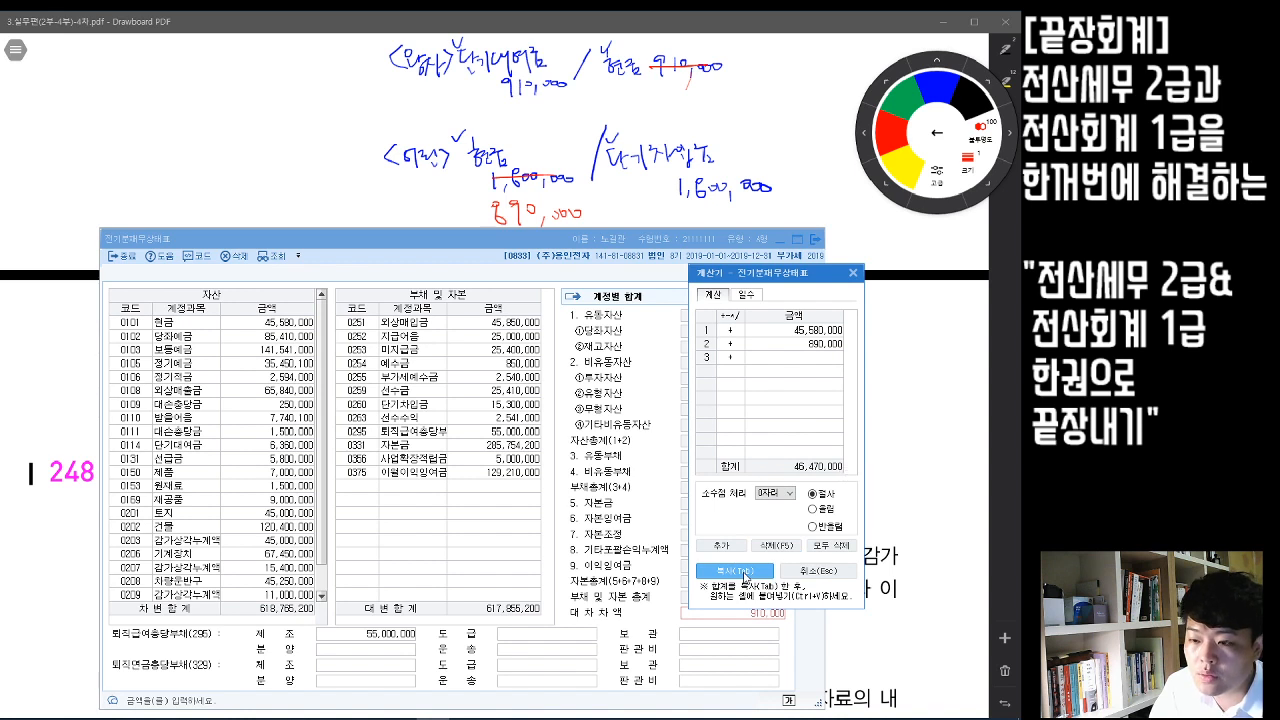
click(266, 323)
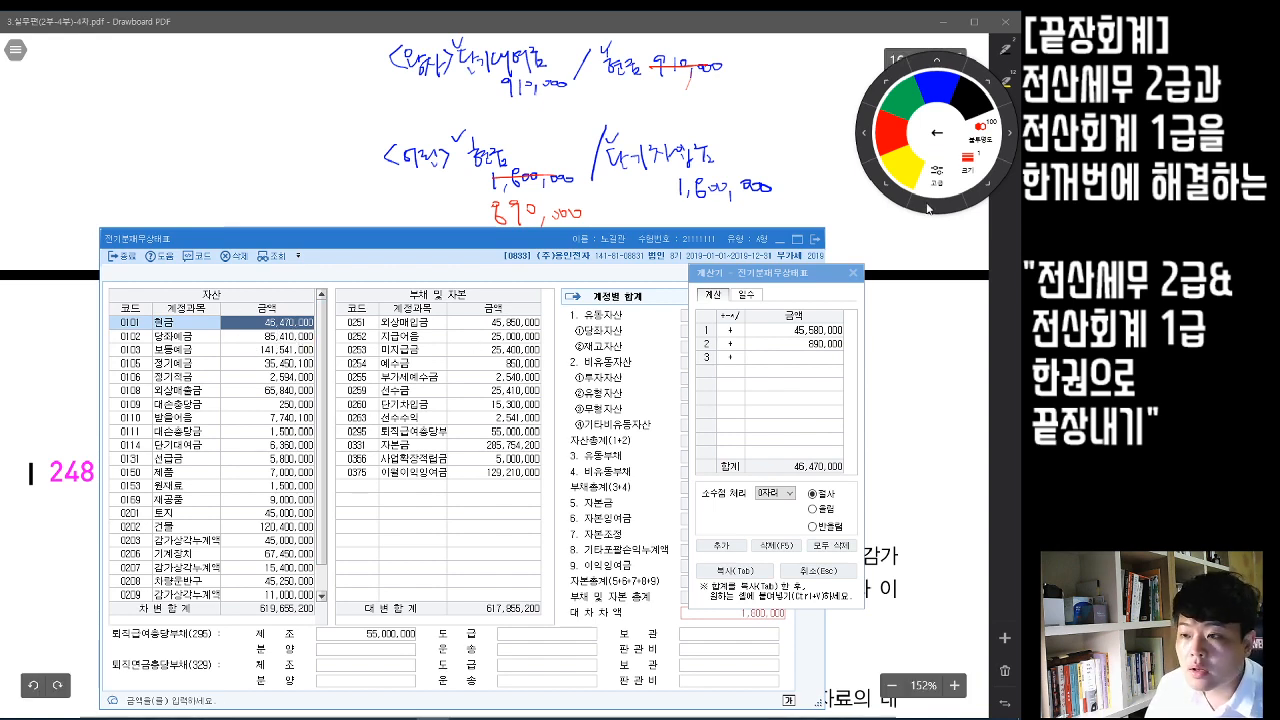
- Switch to Drawboard PDF and highlight 단기대여금, 890,000 and 단기차입금 in red in the handwritten journal entries
click(940, 137)
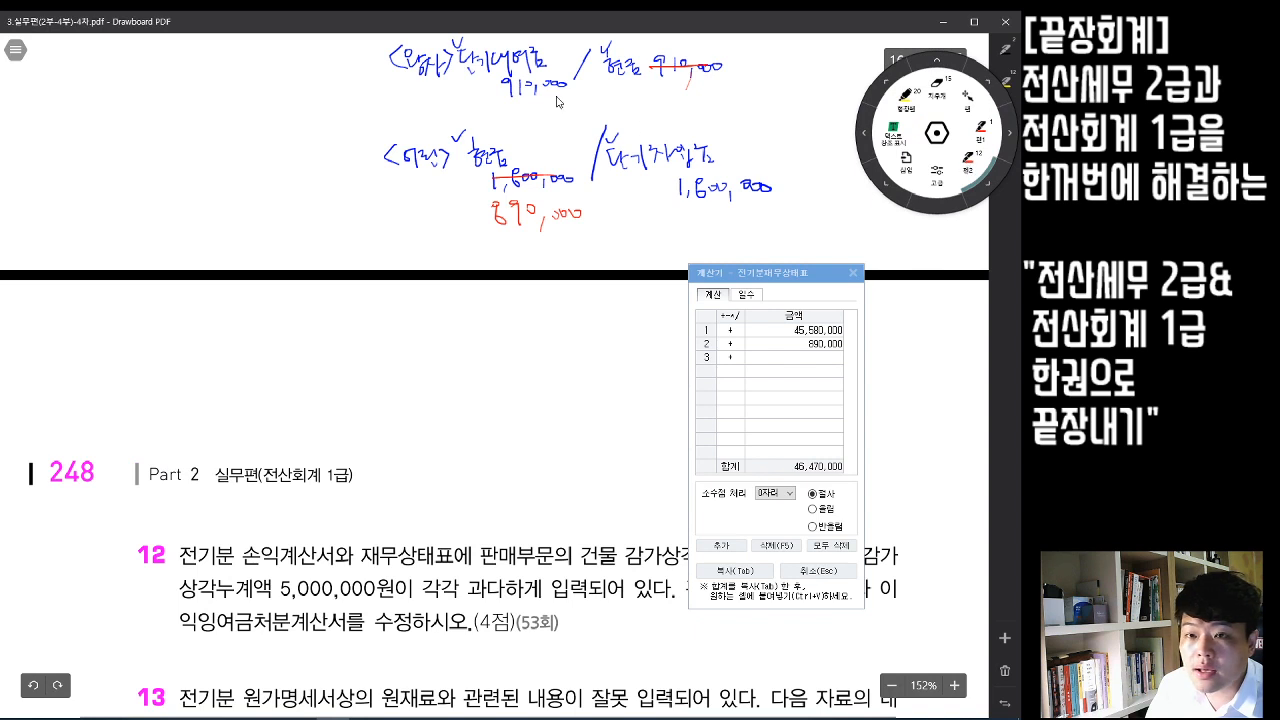
drag(480, 65, 545, 63)
drag(488, 214, 588, 215)
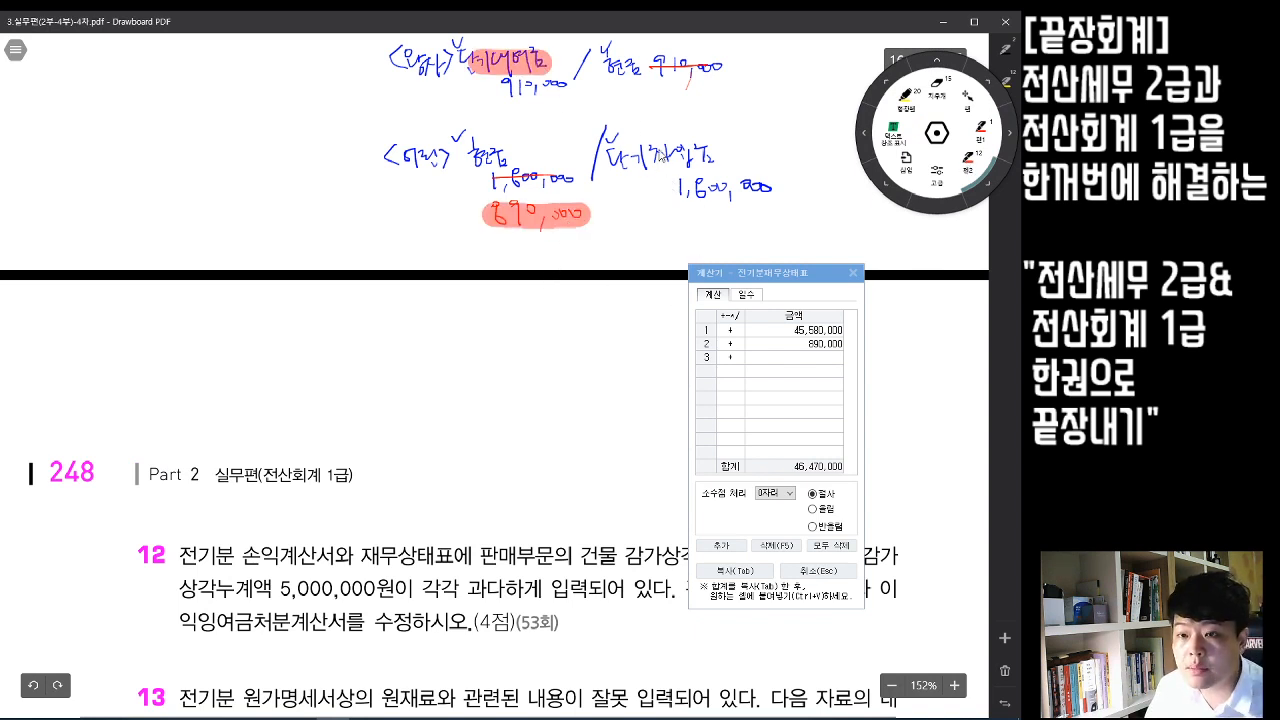
drag(608, 156, 712, 154)
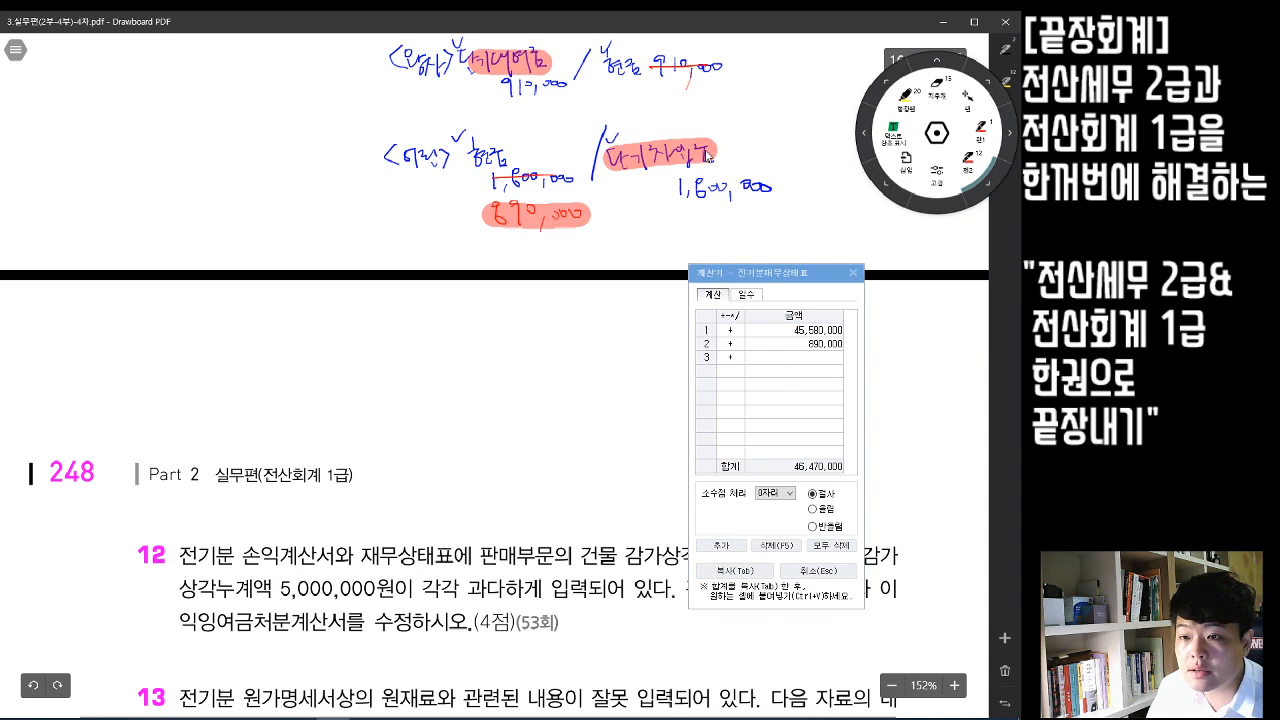
- Return to KcLep and add 15,300,000 and 1,800,000 for 단기차입금 in a fresh calculator, placed beside the liability amounts
click(853, 274)
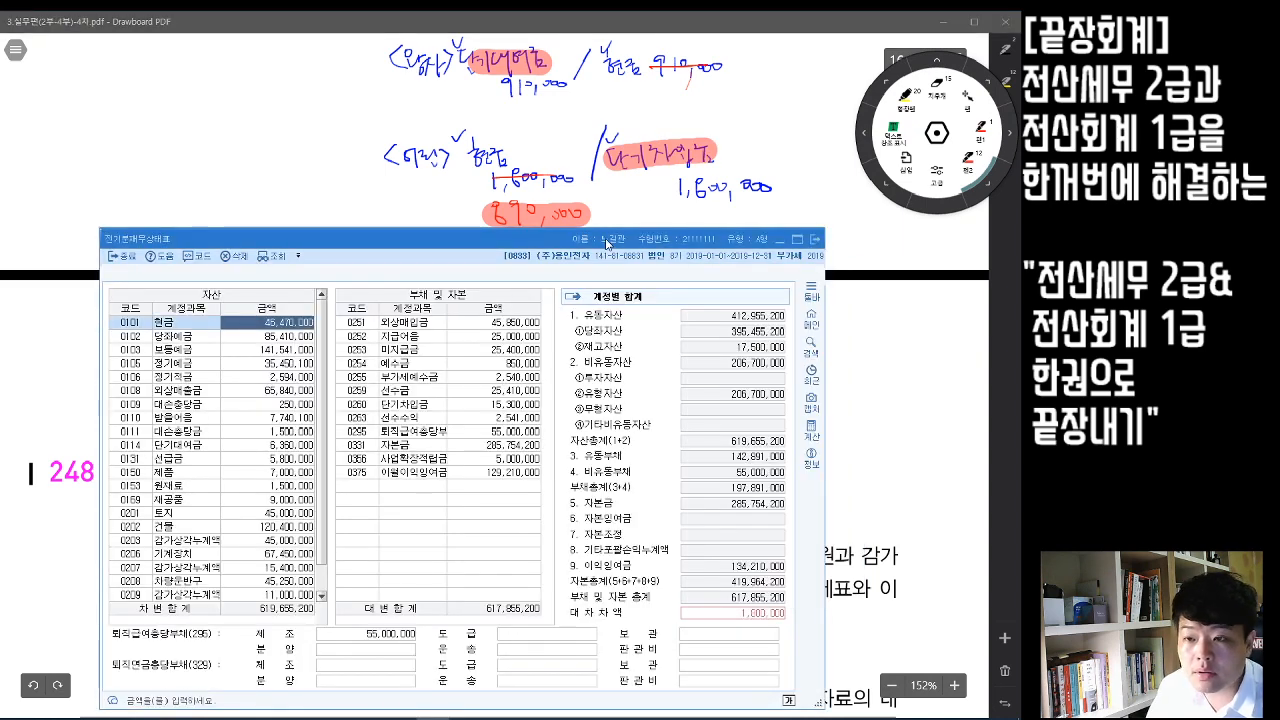
click(490, 405)
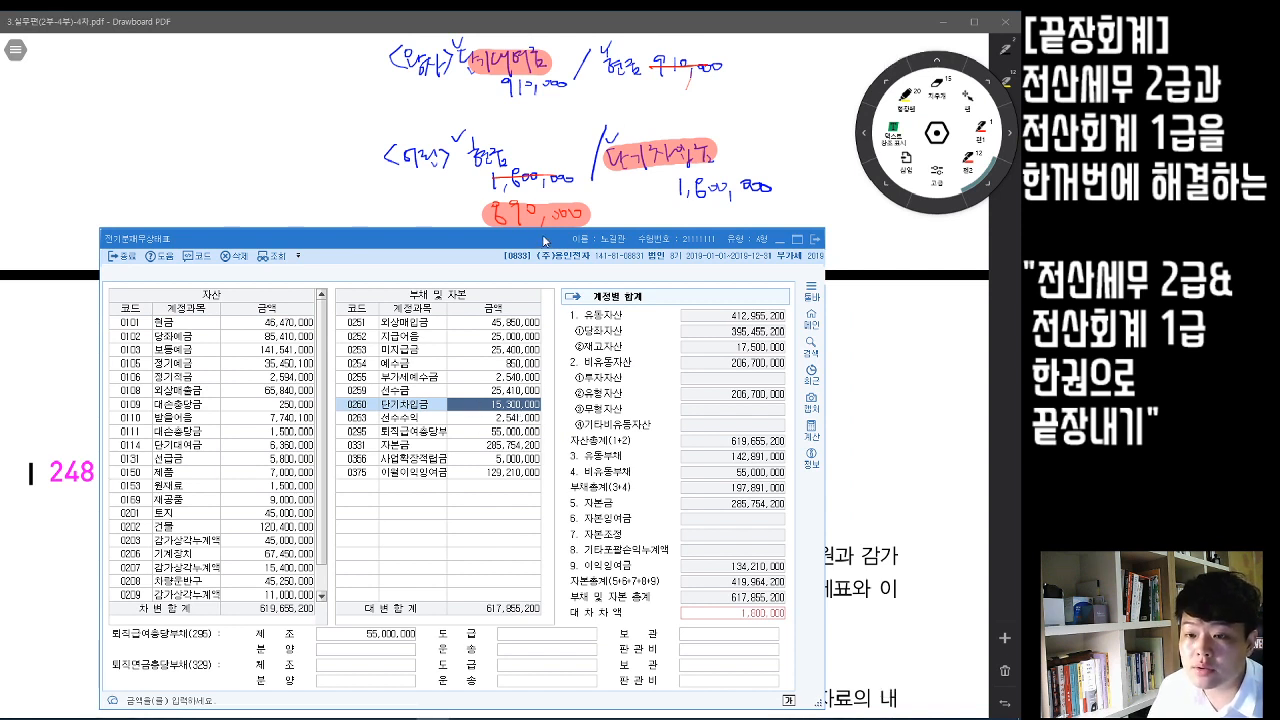
click(811, 430)
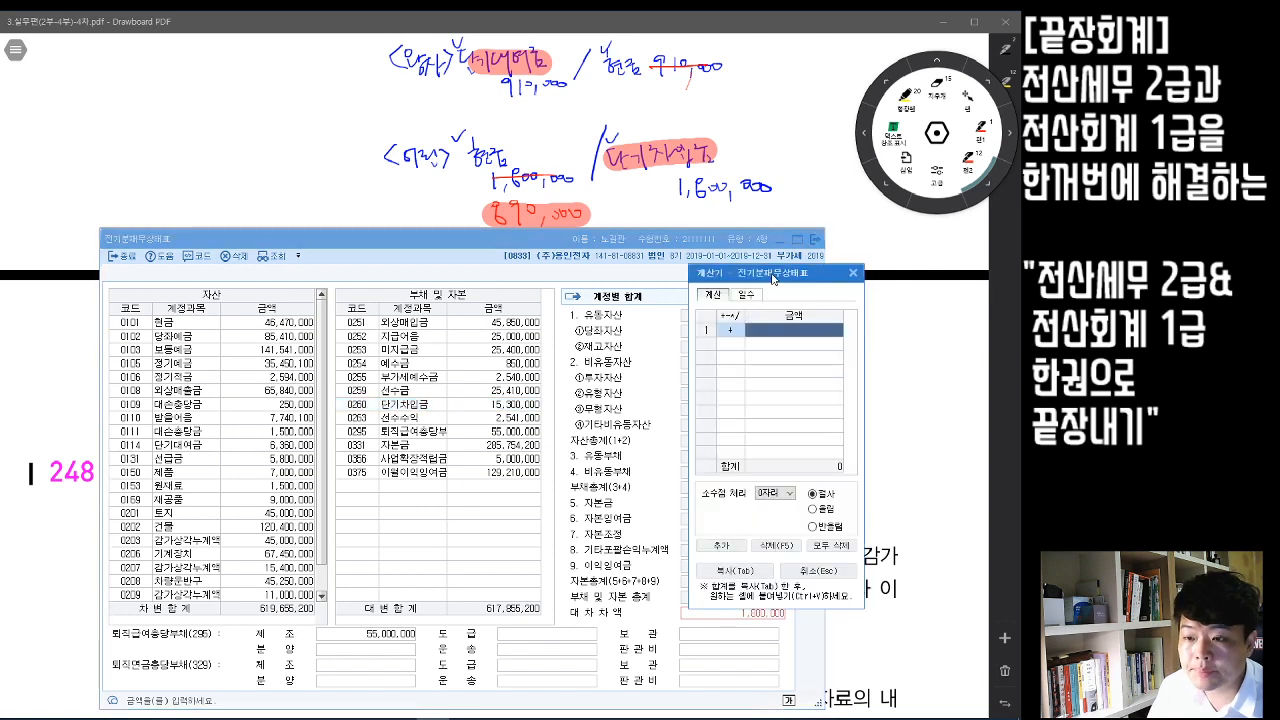
drag(773, 279, 737, 271)
click(488, 405)
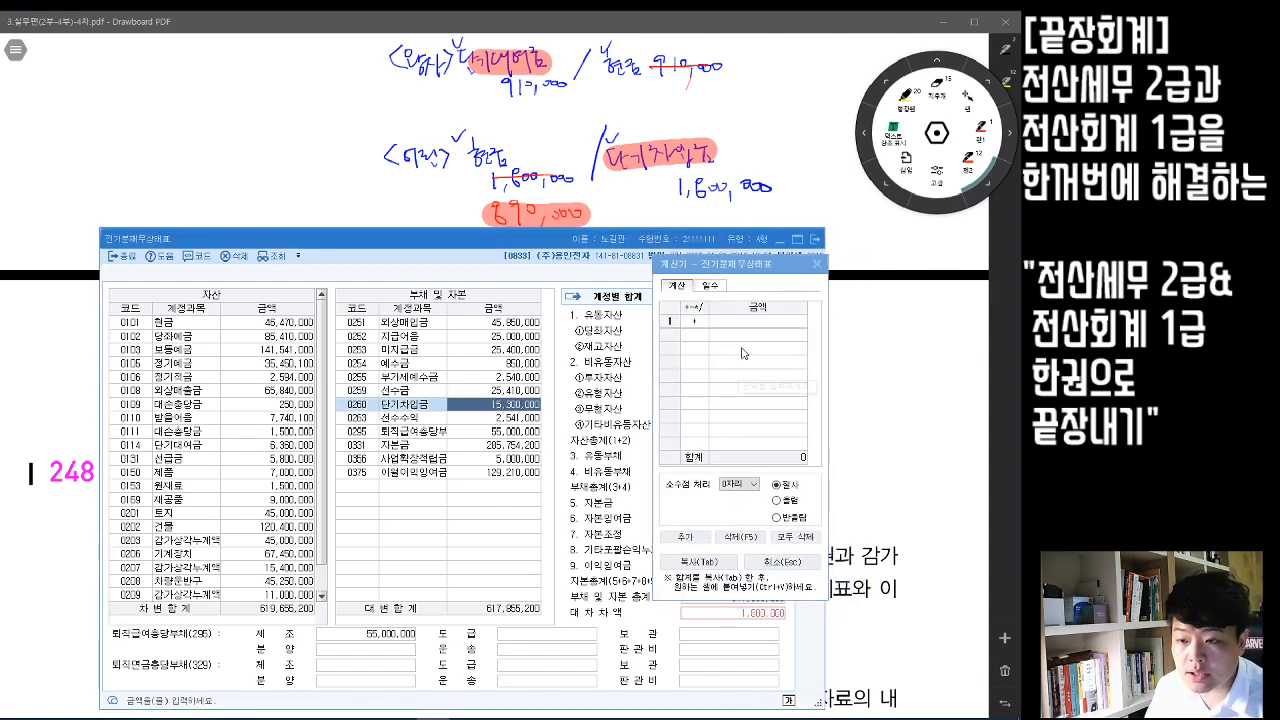
click(755, 322)
text(15,300,000)
key(Return)
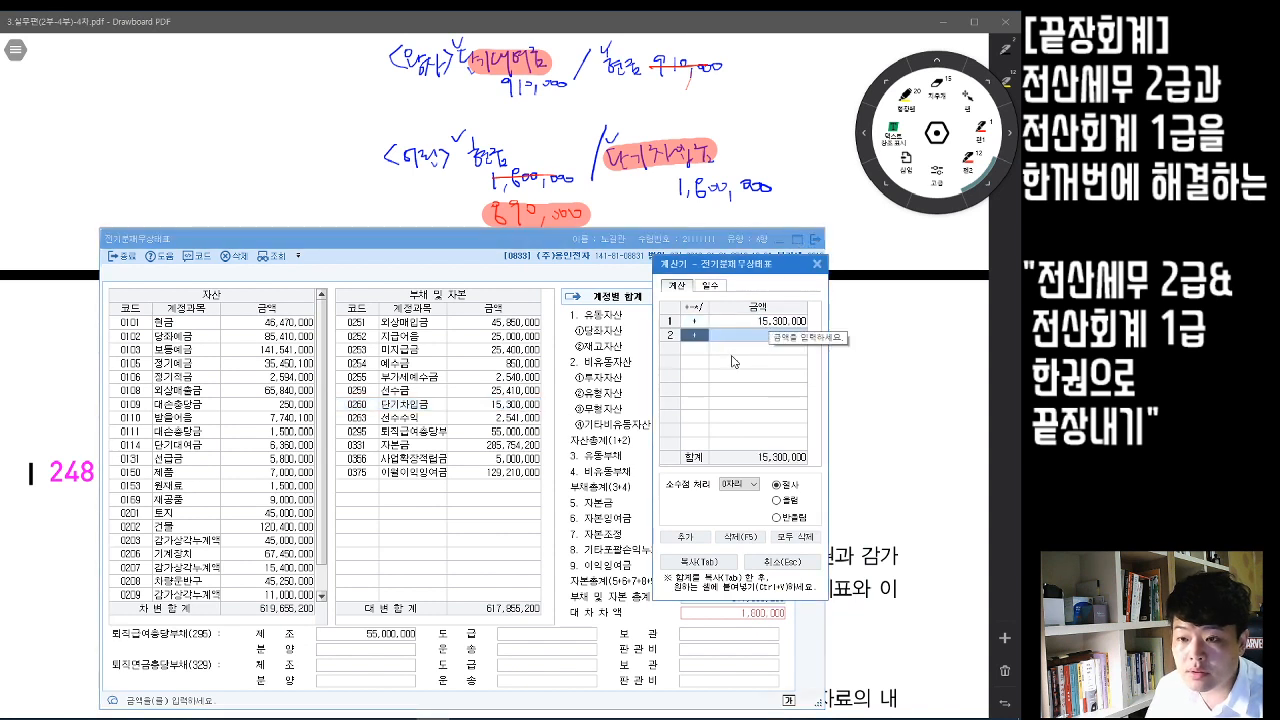
click(745, 335)
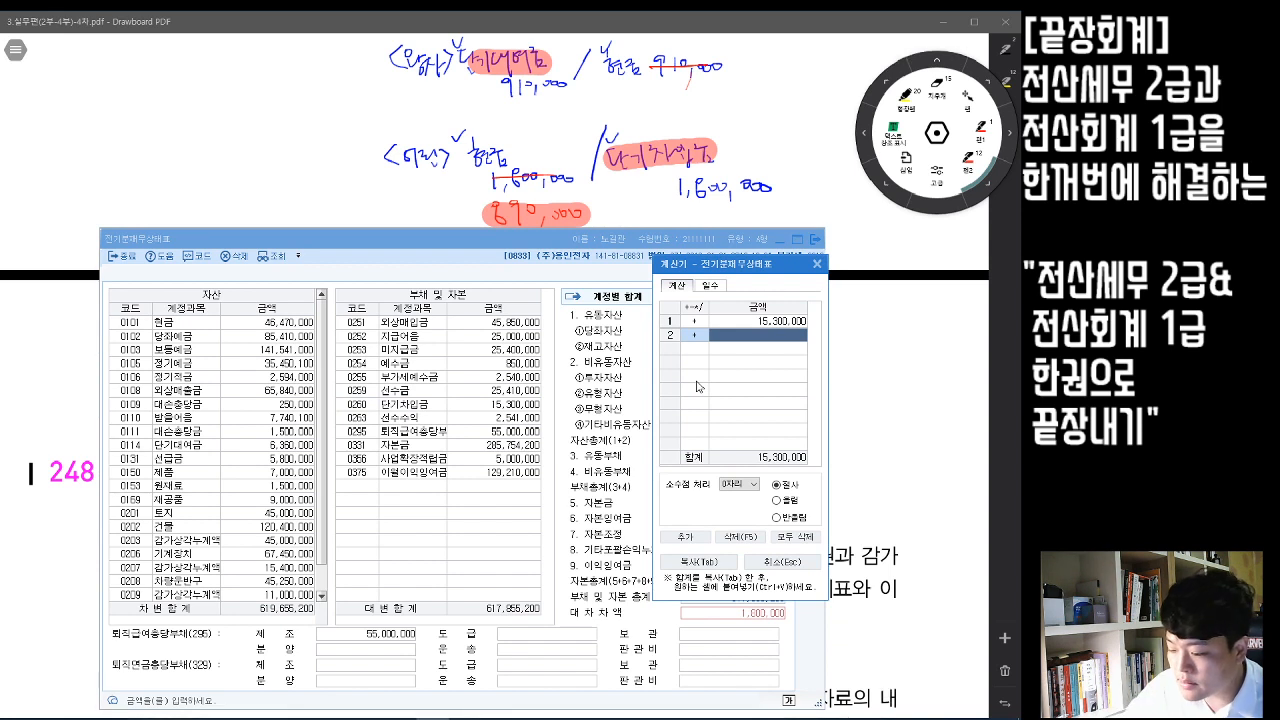
text(1800000)
key(Return)
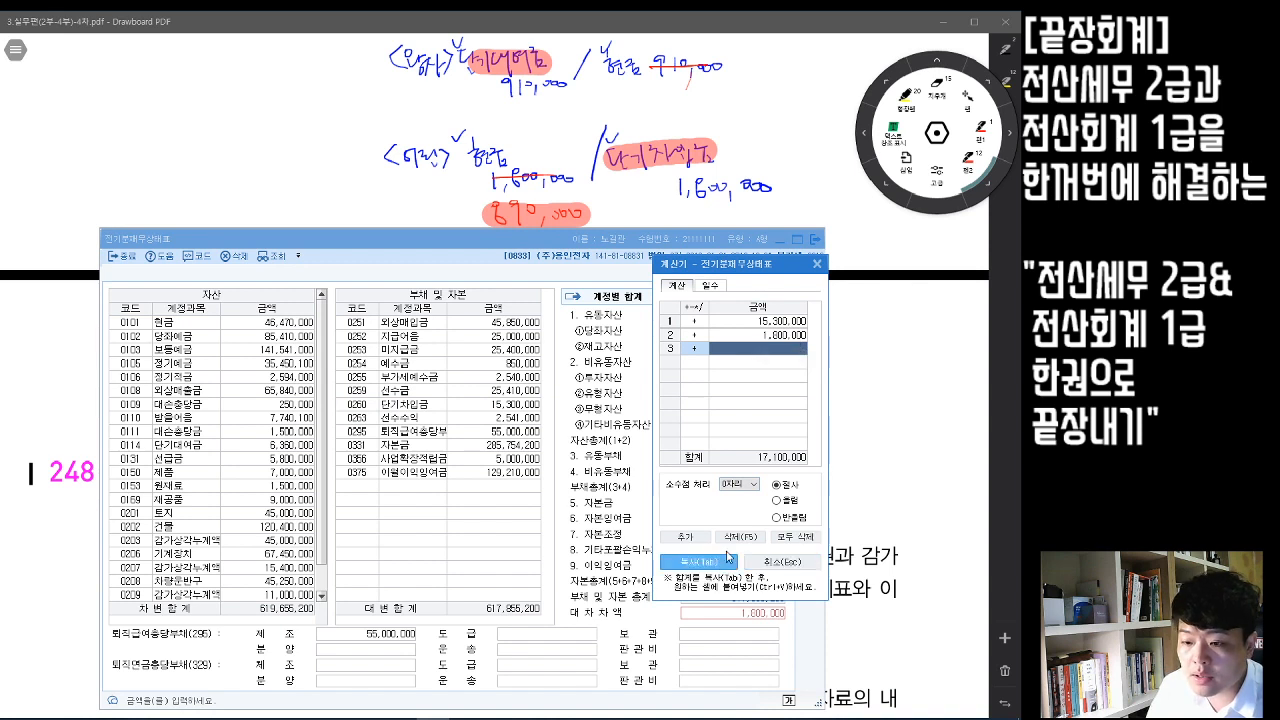
- Copy the calculator's total, set 단기차입금 (0260) to 17,100,000 in the prior-period balance sheet, and close the calculator
click(703, 561)
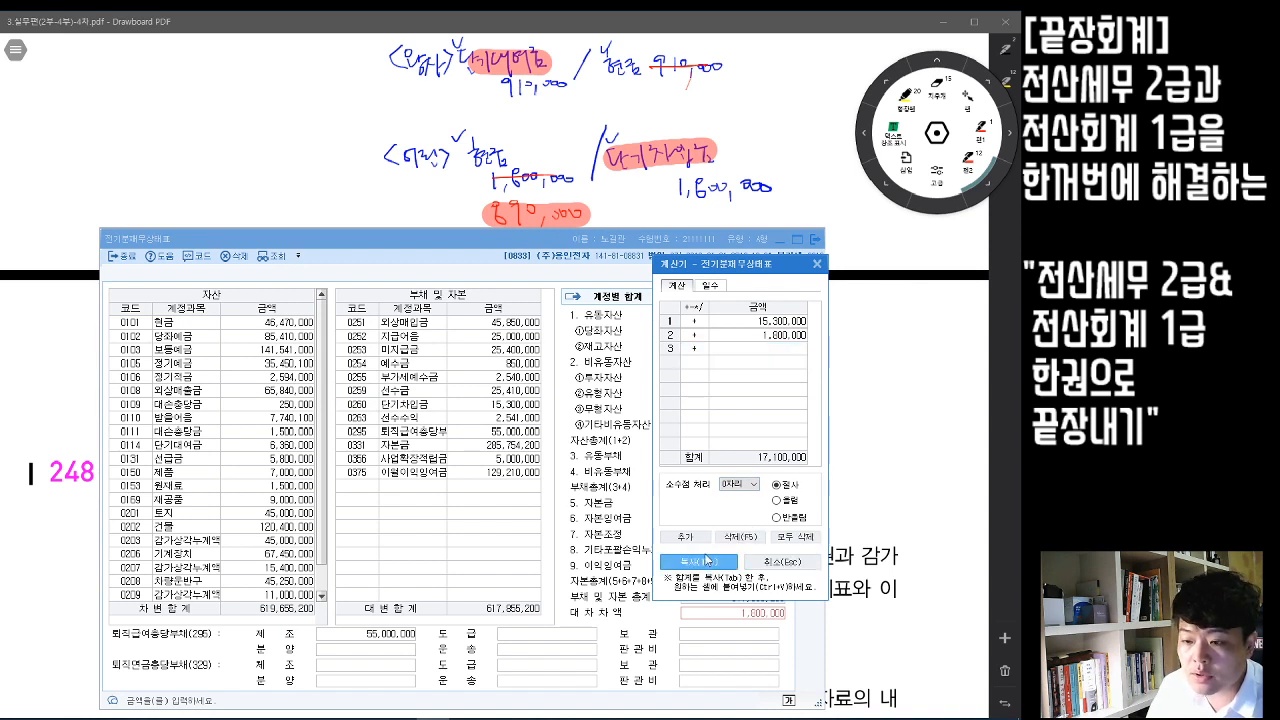
click(493, 405)
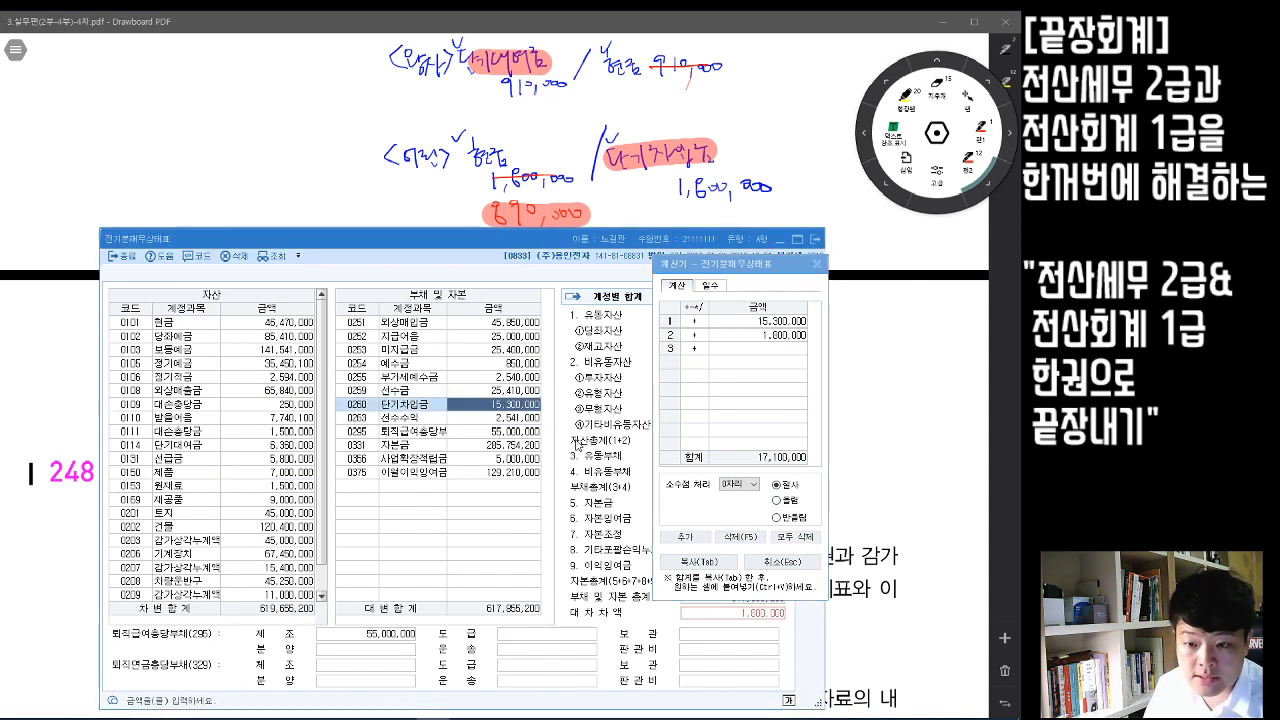
text(17,100,000)
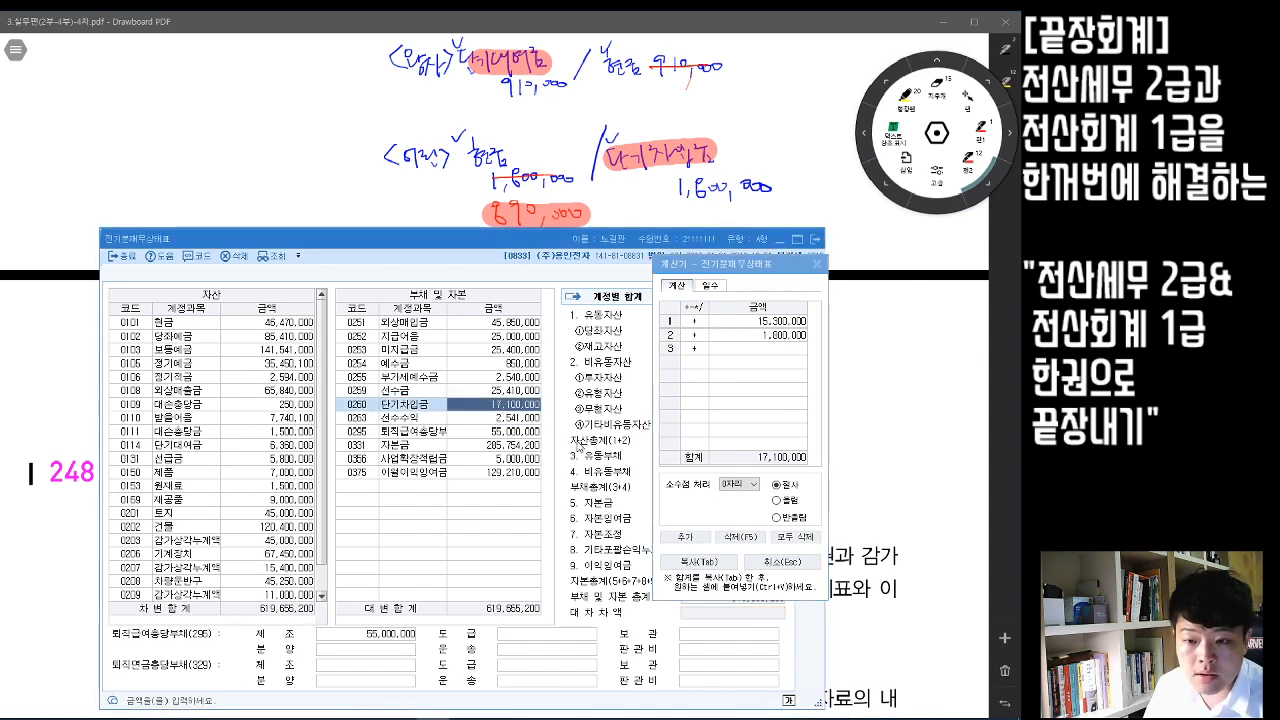
click(817, 264)
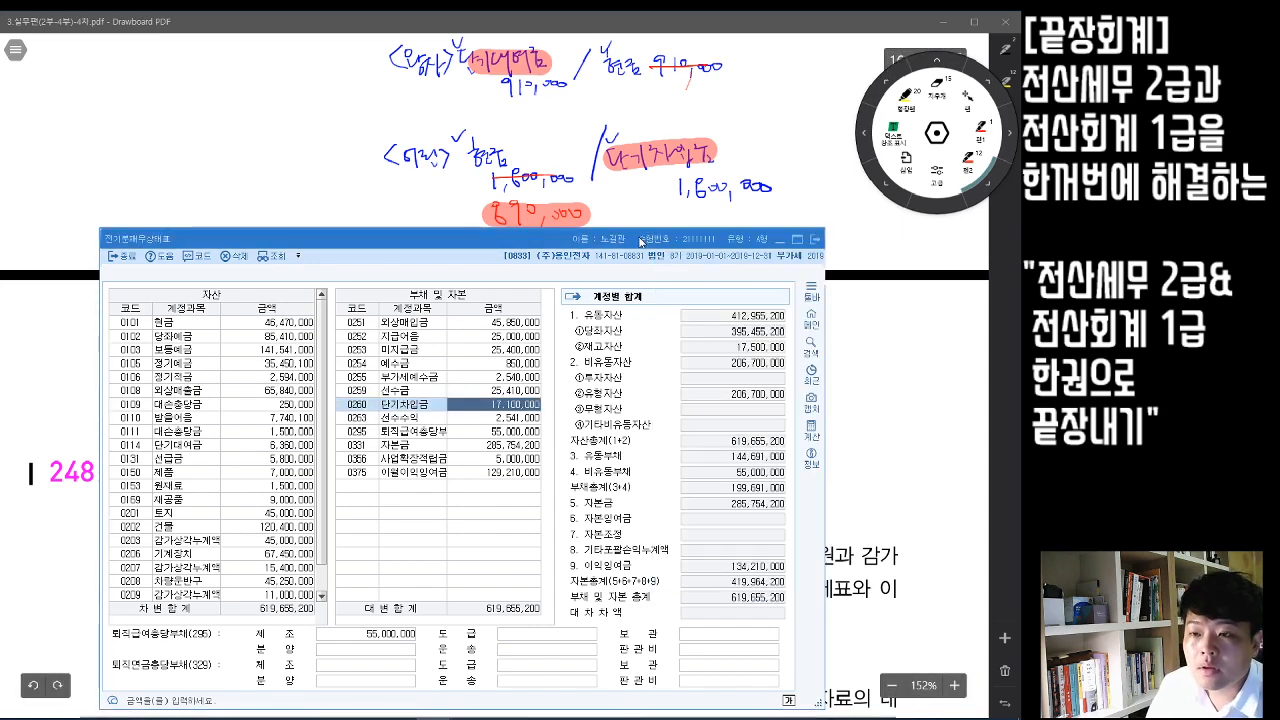
drag(641, 242, 648, 136)
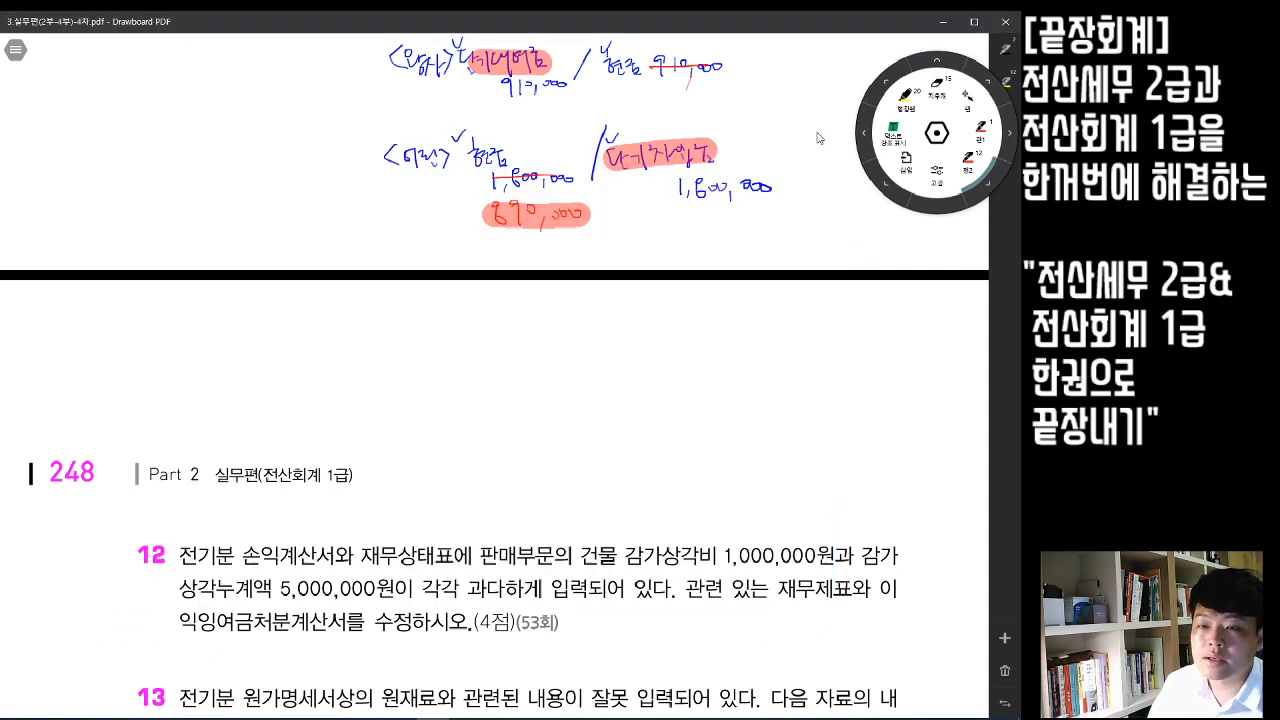
- Highlight 재무상태표 and 거래처별 초기이월 in red in the text of question 11
click(822, 131)
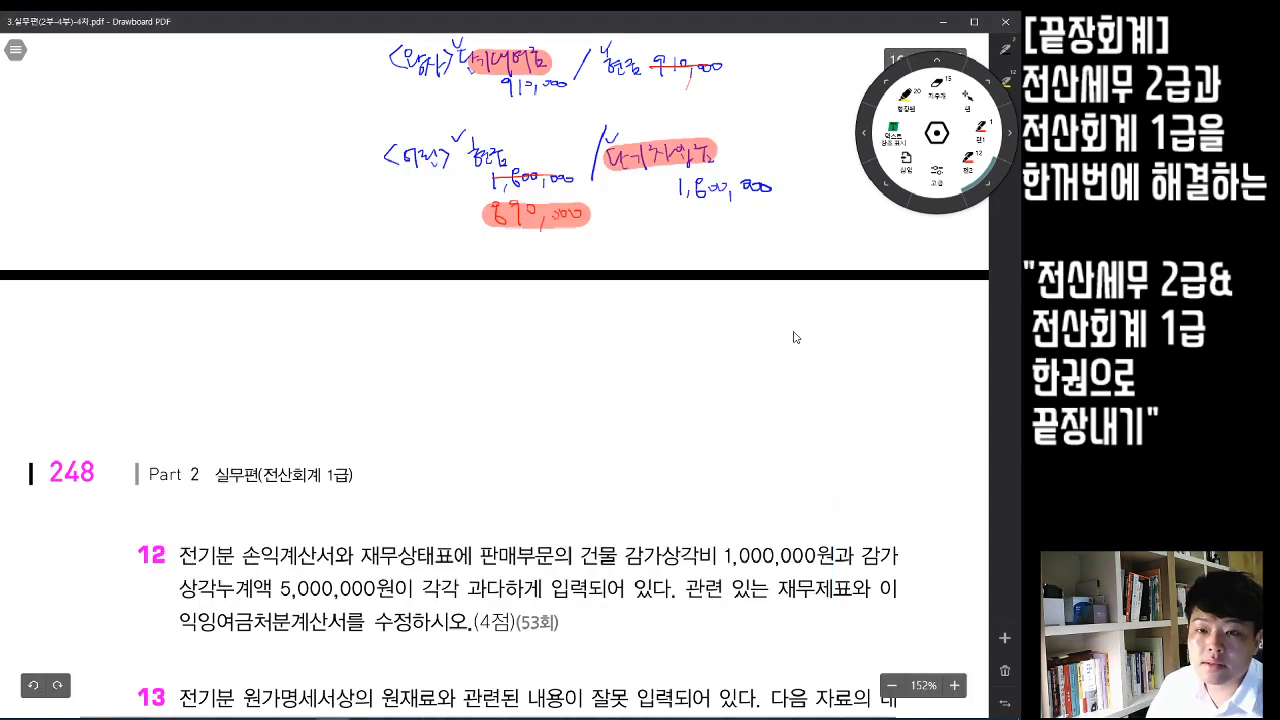
scroll(795, 337, up, 3)
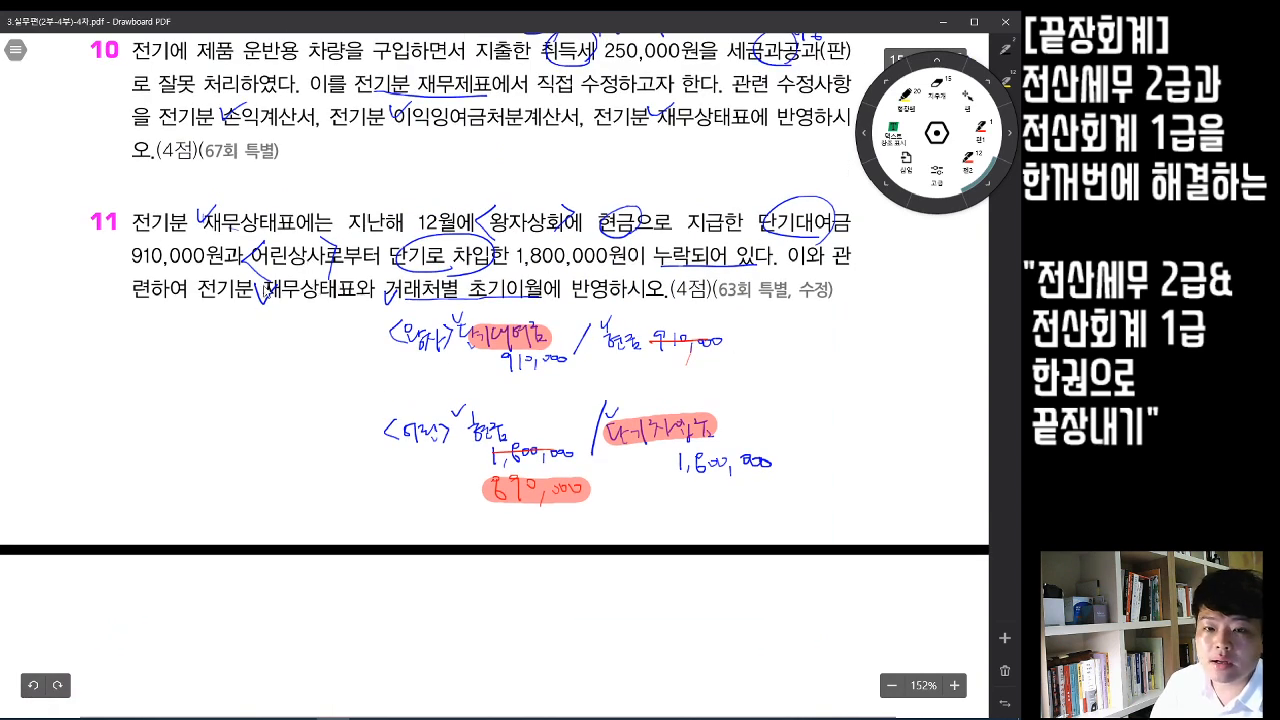
drag(262, 289, 553, 291)
scroll(524, 337, down, 3)
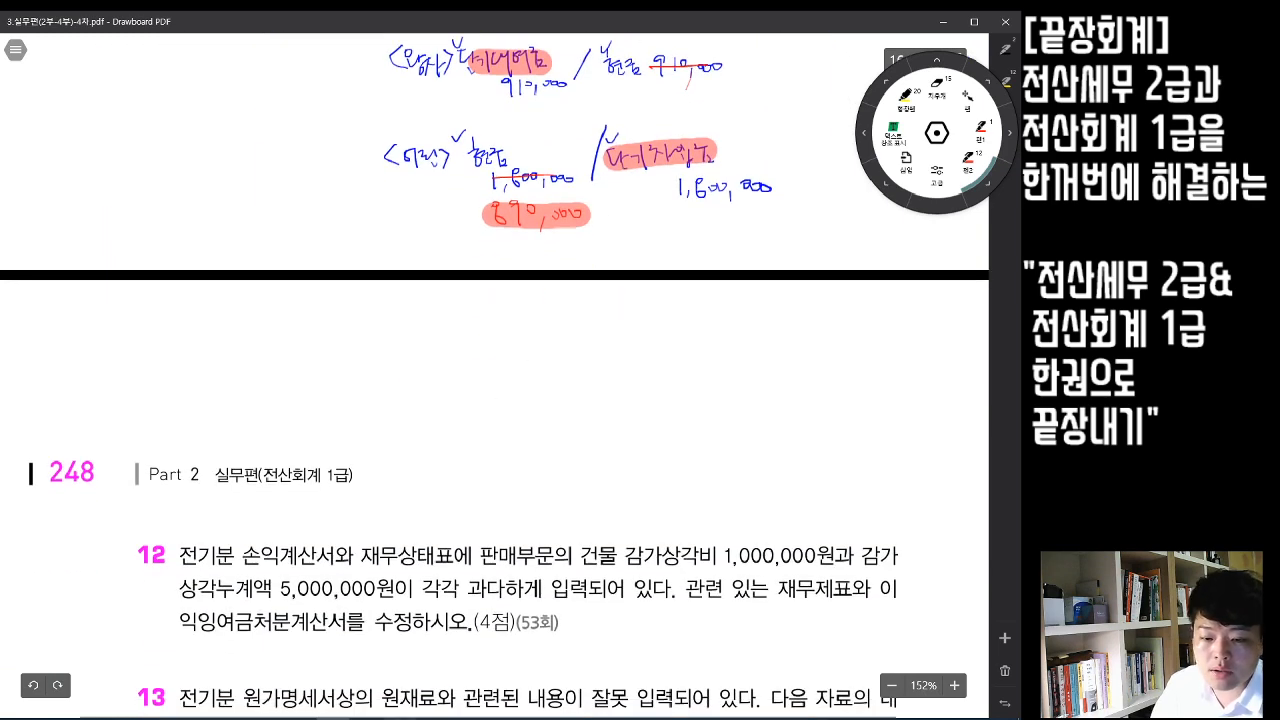
- Switch to KcLep, open 거래처별초기이월, and select an empty customer row for 단기대여금 (0114)
click(400, 719)
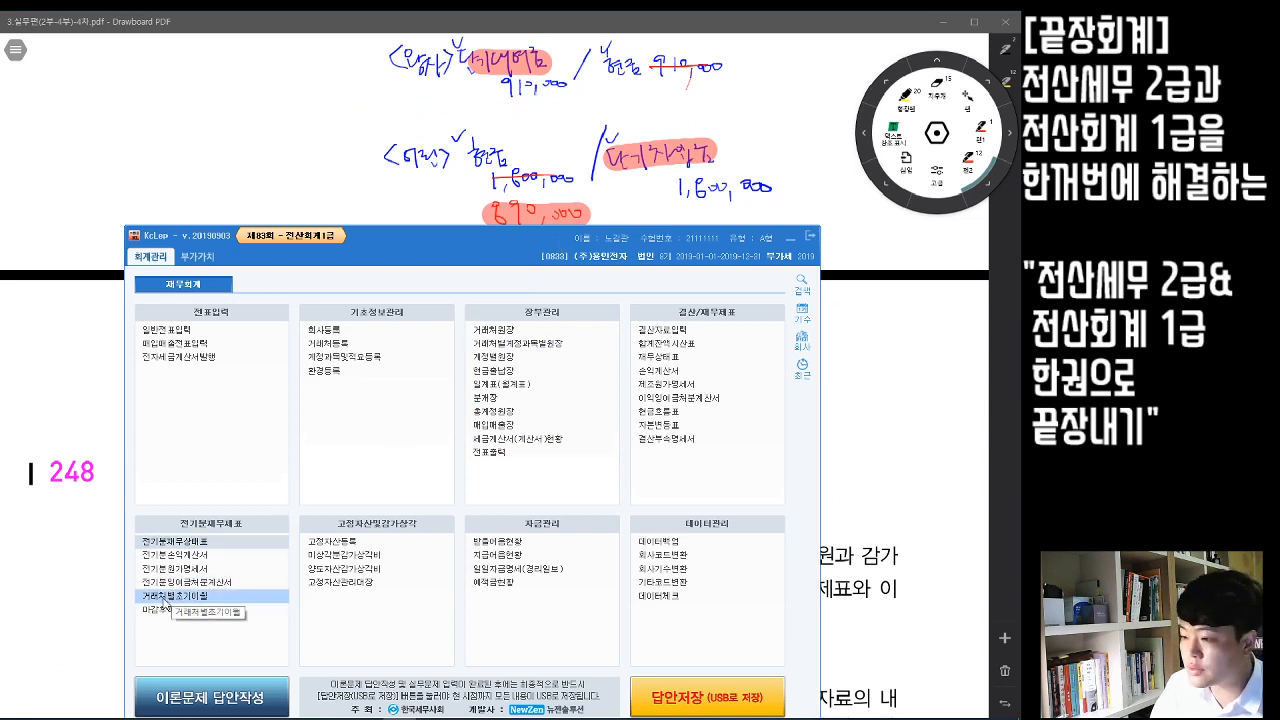
click(165, 596)
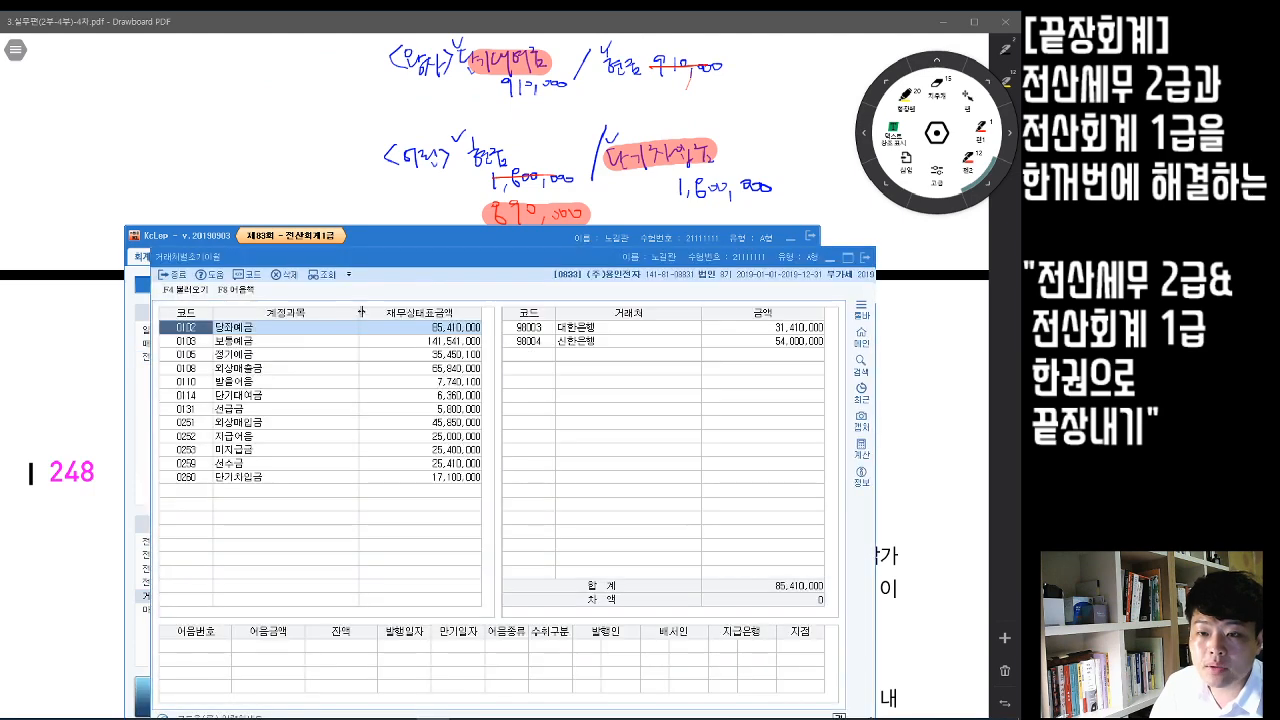
drag(437, 259, 457, 244)
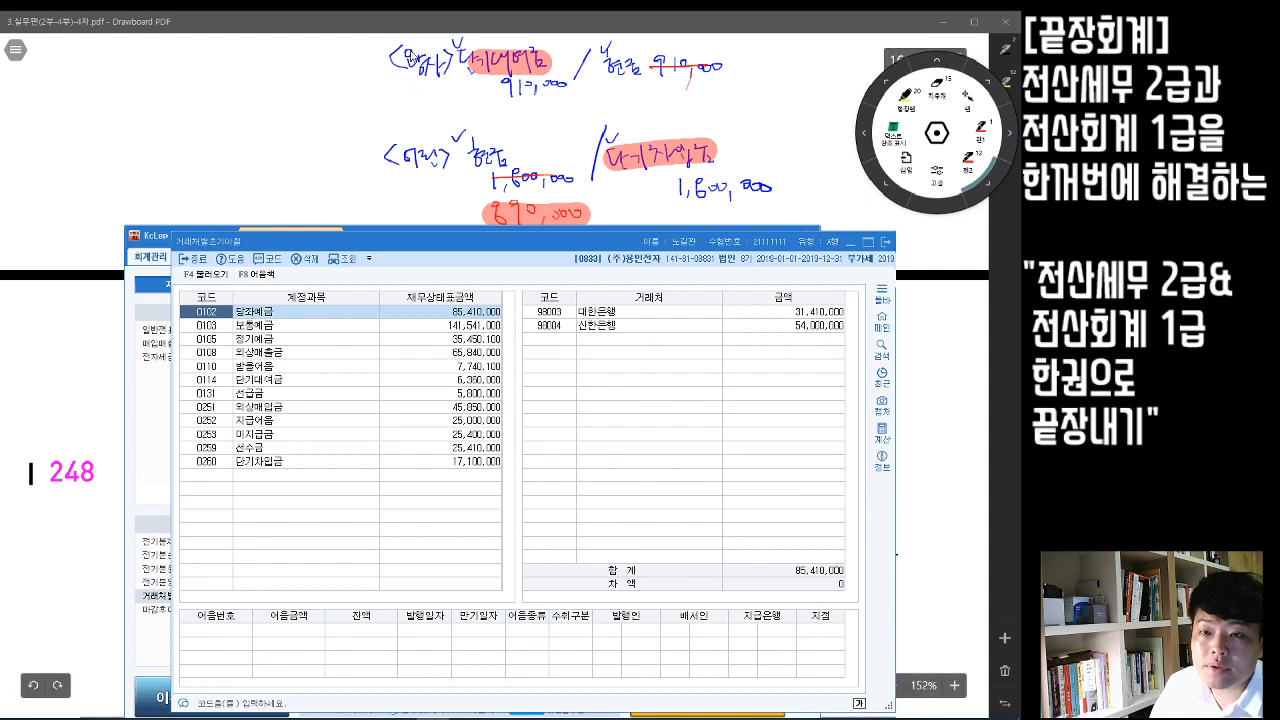
click(421, 382)
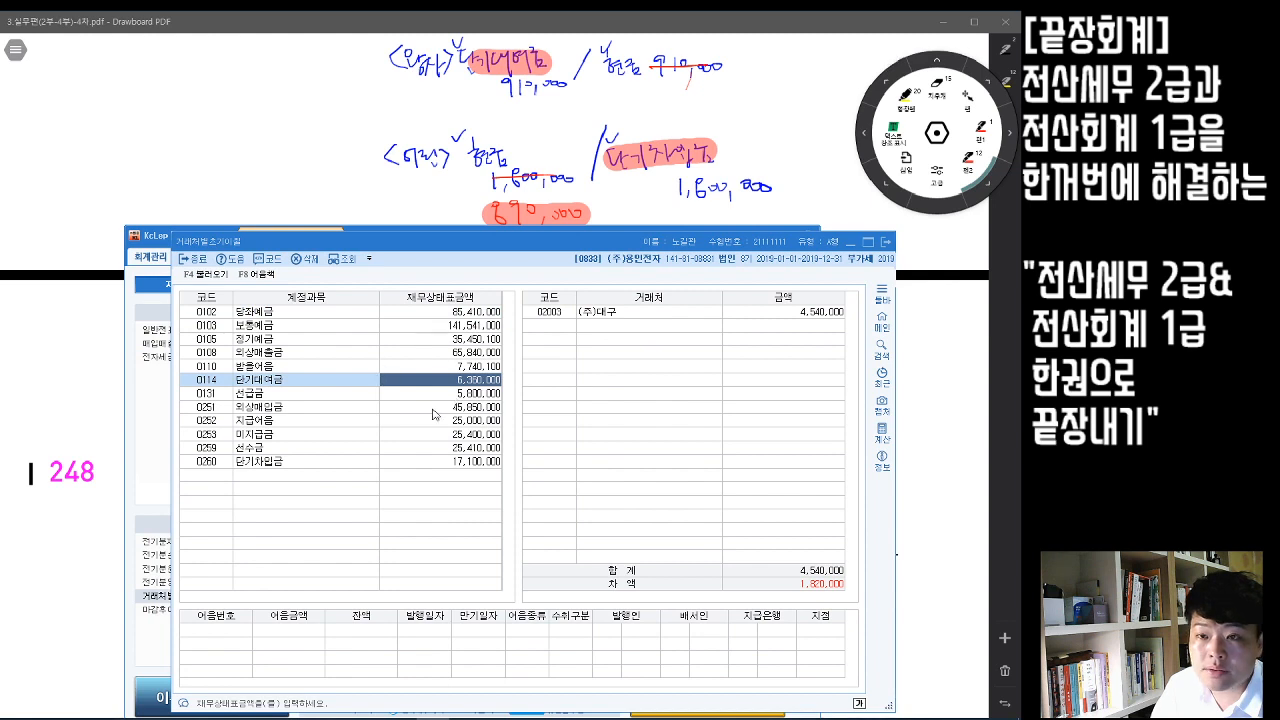
click(556, 325)
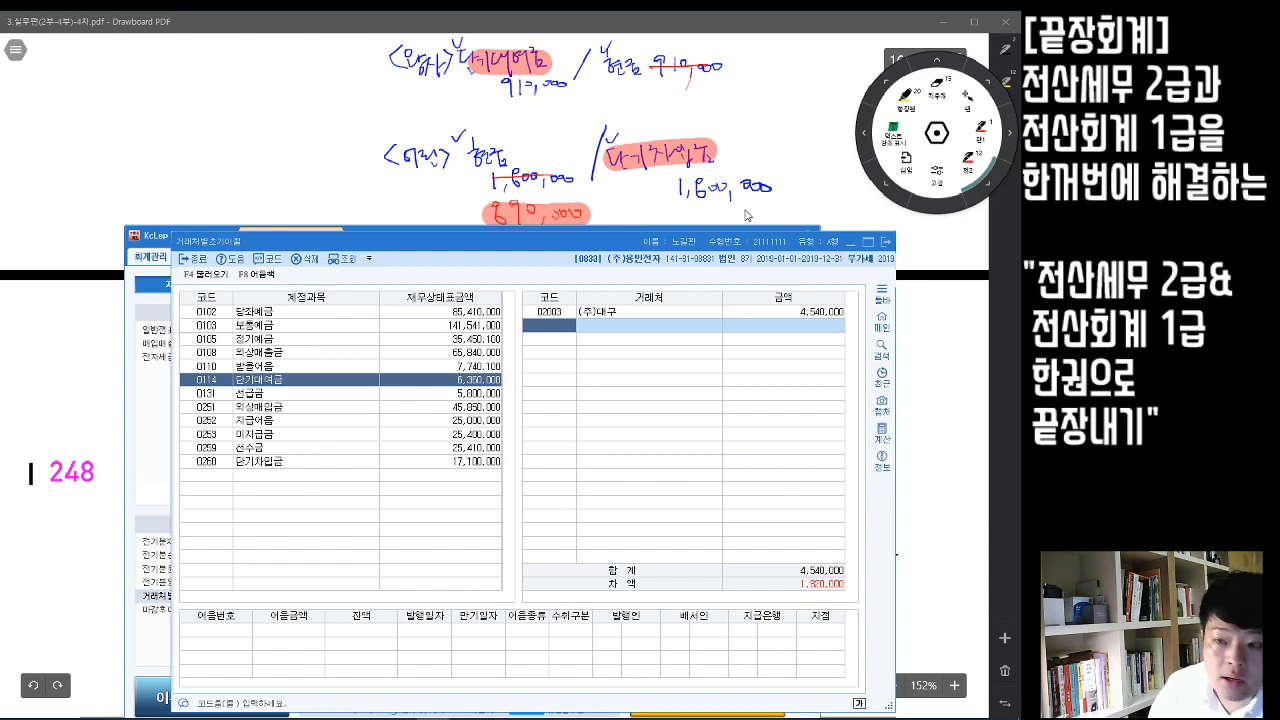
- Recheck question 11 in Drawboard PDF, and back in KcLep add customer 왕자상회 with 910,000 under 단기대여금 (0114)
click(935, 243)
scroll(687, 357, up, 3)
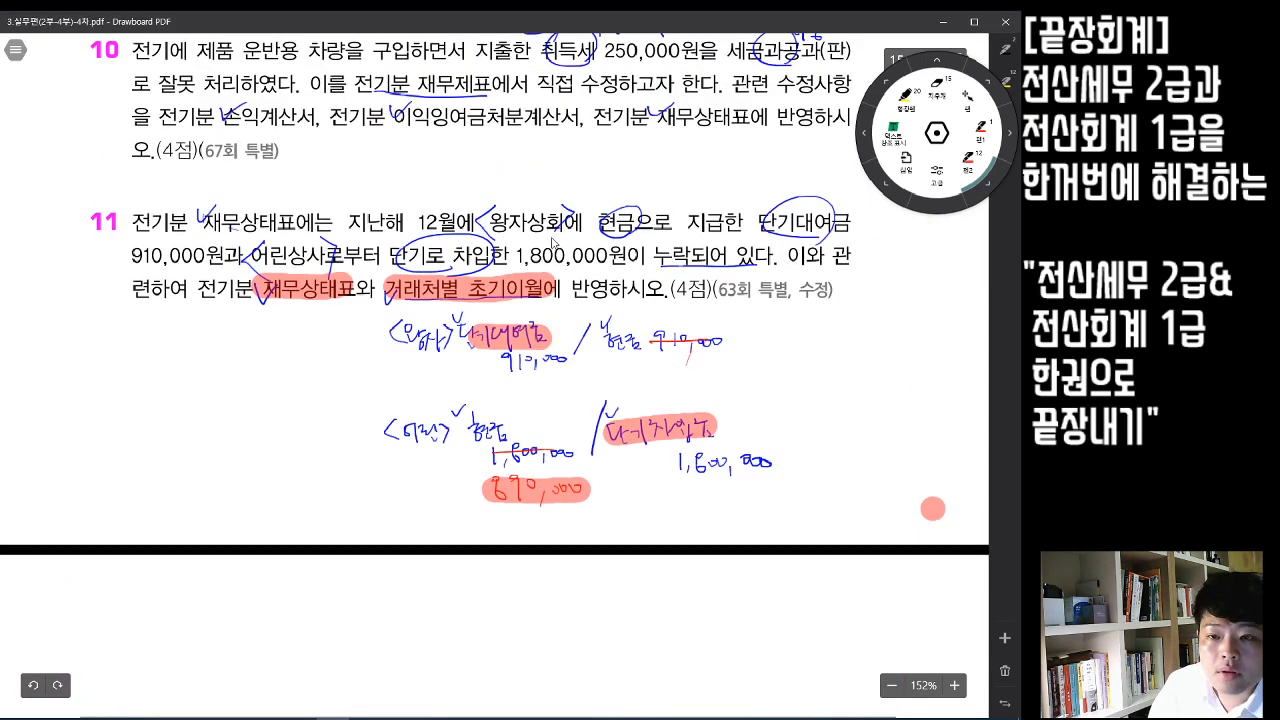
scroll(535, 380, down, 3)
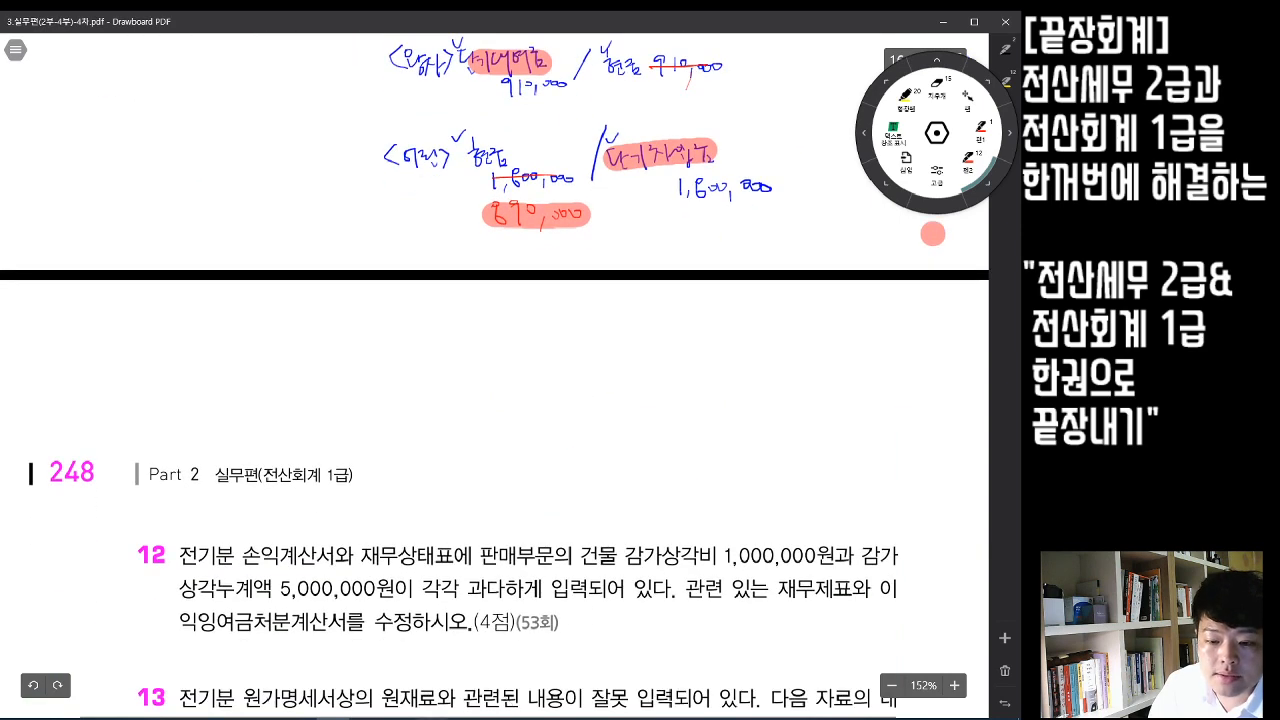
click(432, 719)
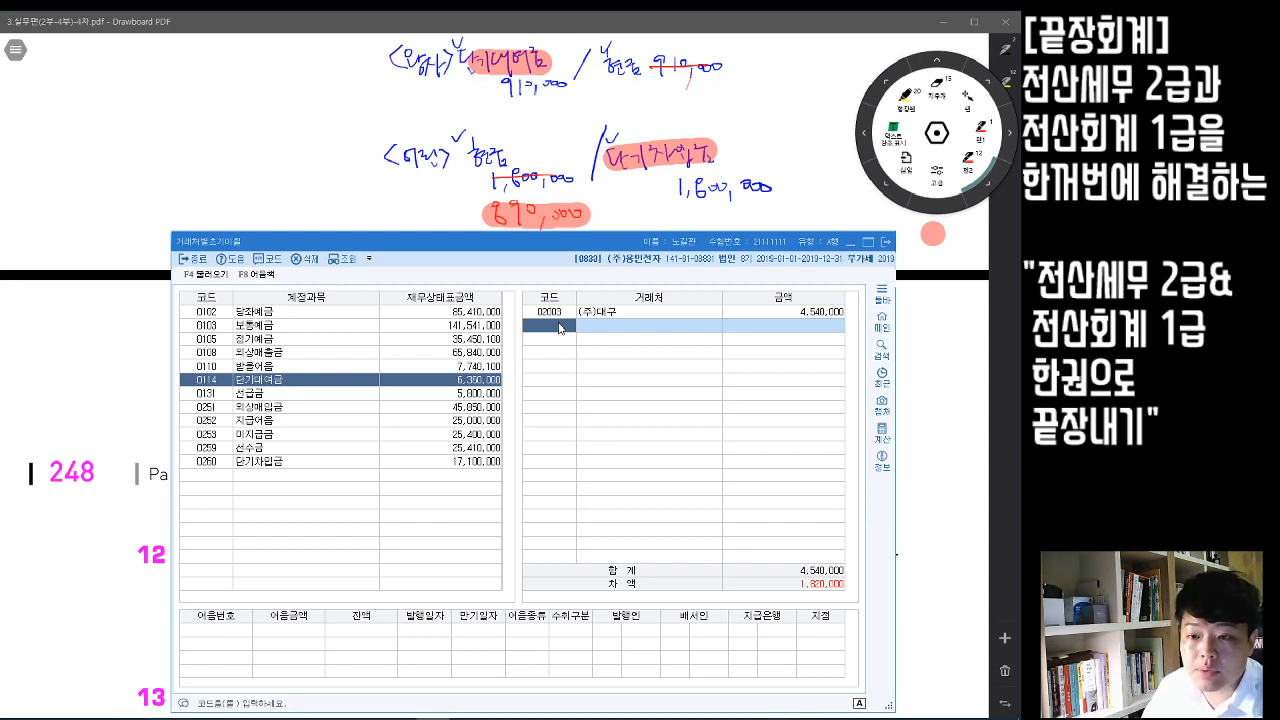
click(268, 259)
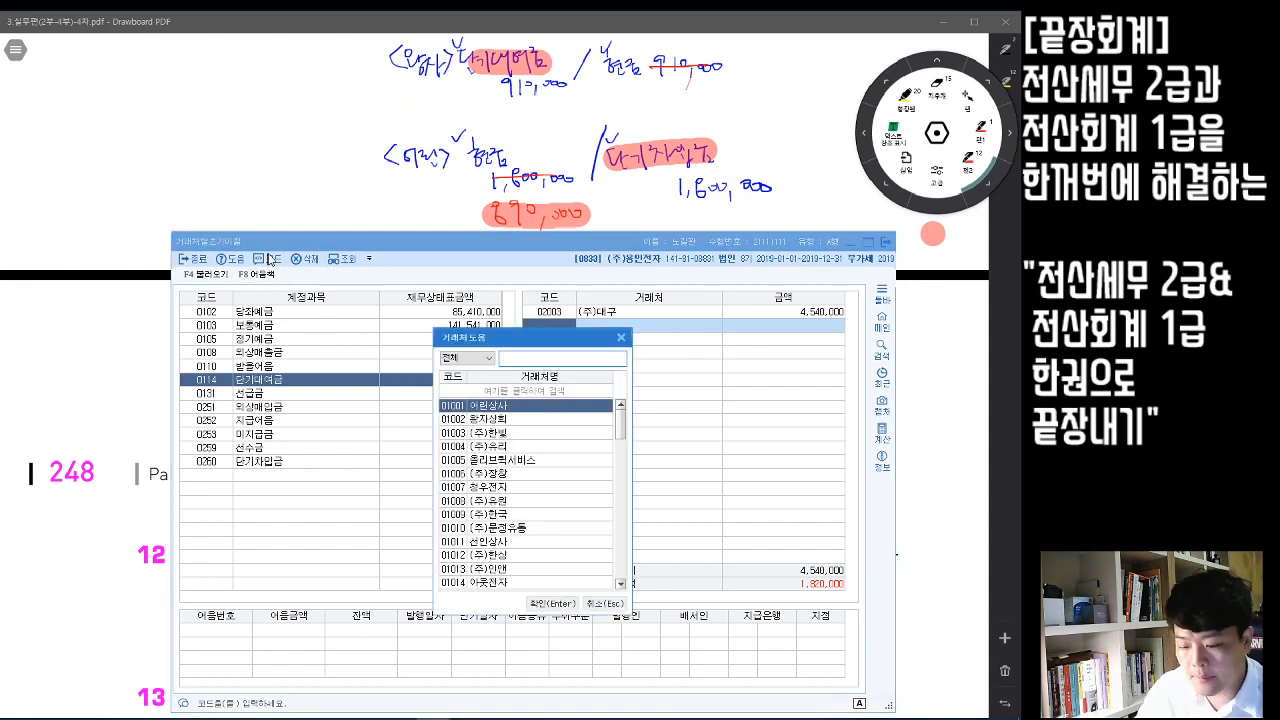
text(왕자)
key(Return)
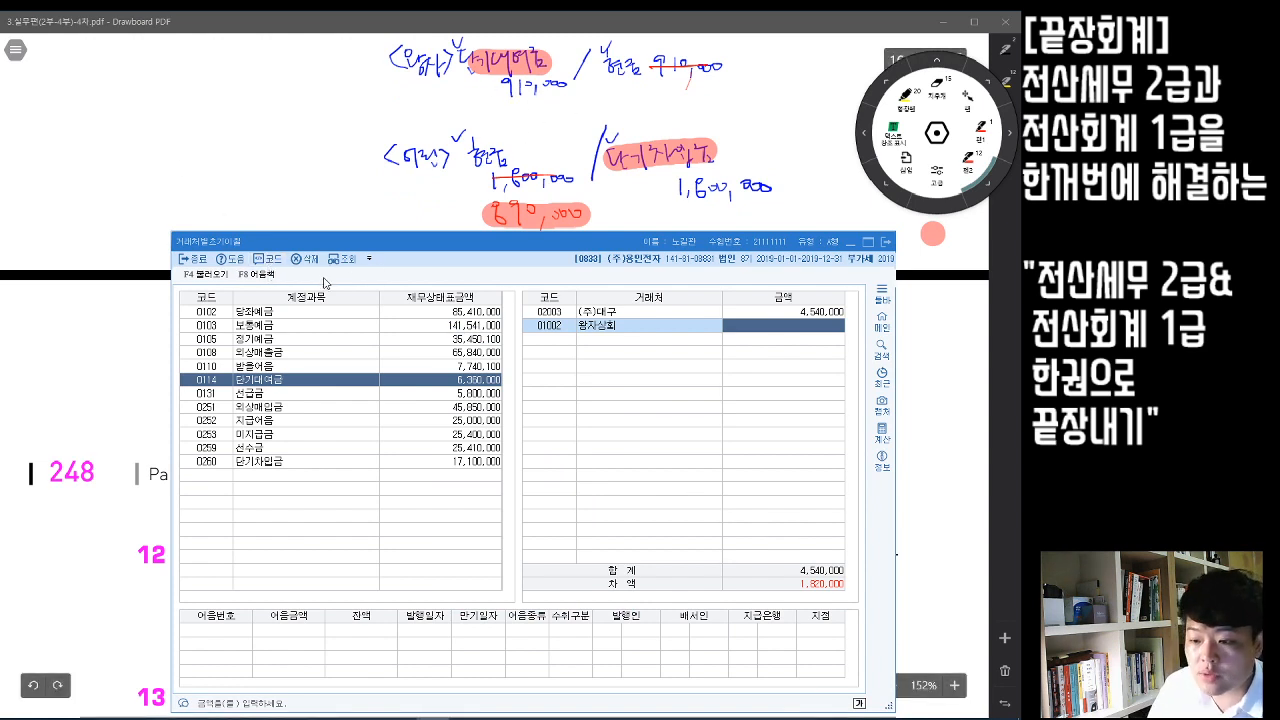
text(910,000)
key(Return)
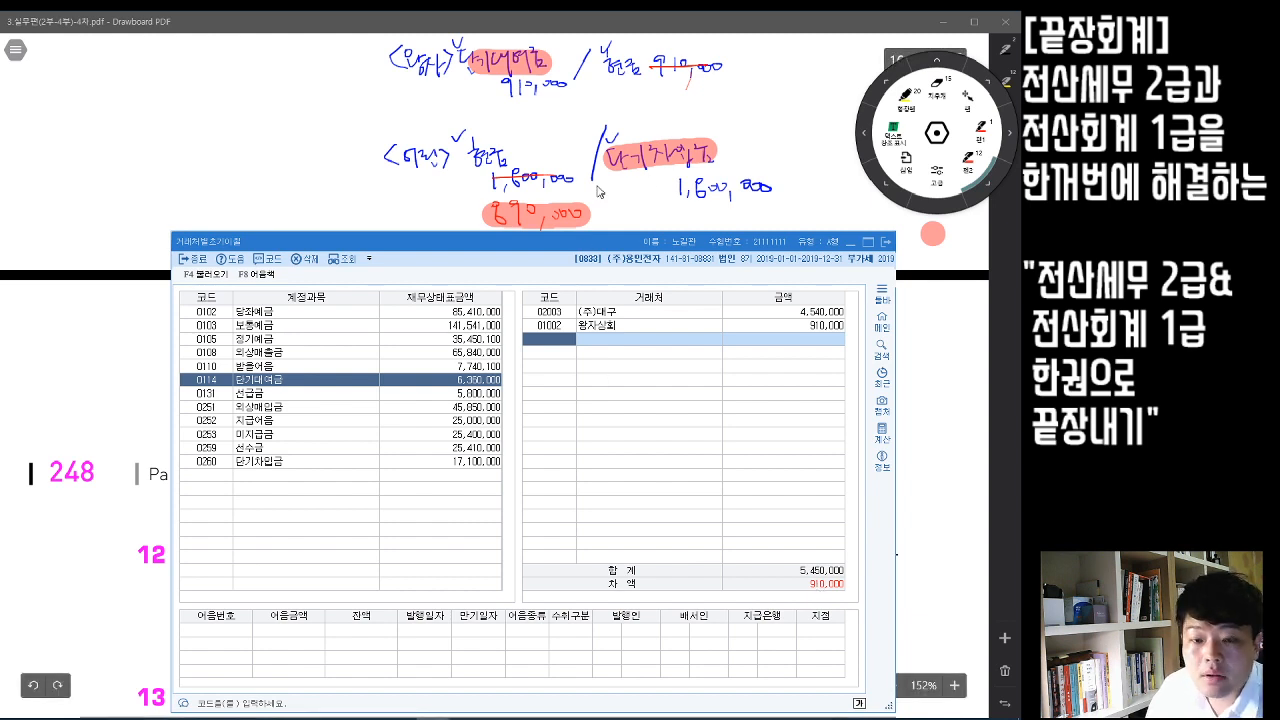
- Add customer 어린상사 with 1,800,000 under 단기차입금 (0260) and close 거래처별초기이월
click(278, 471)
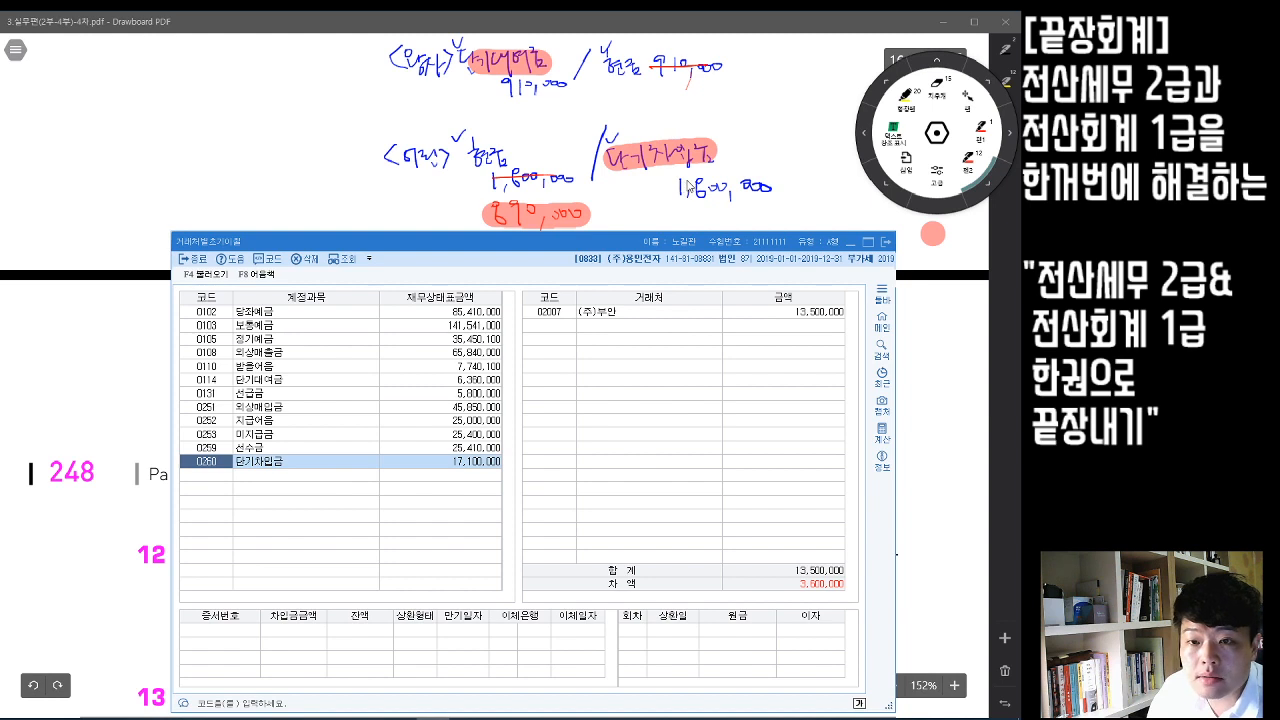
click(559, 333)
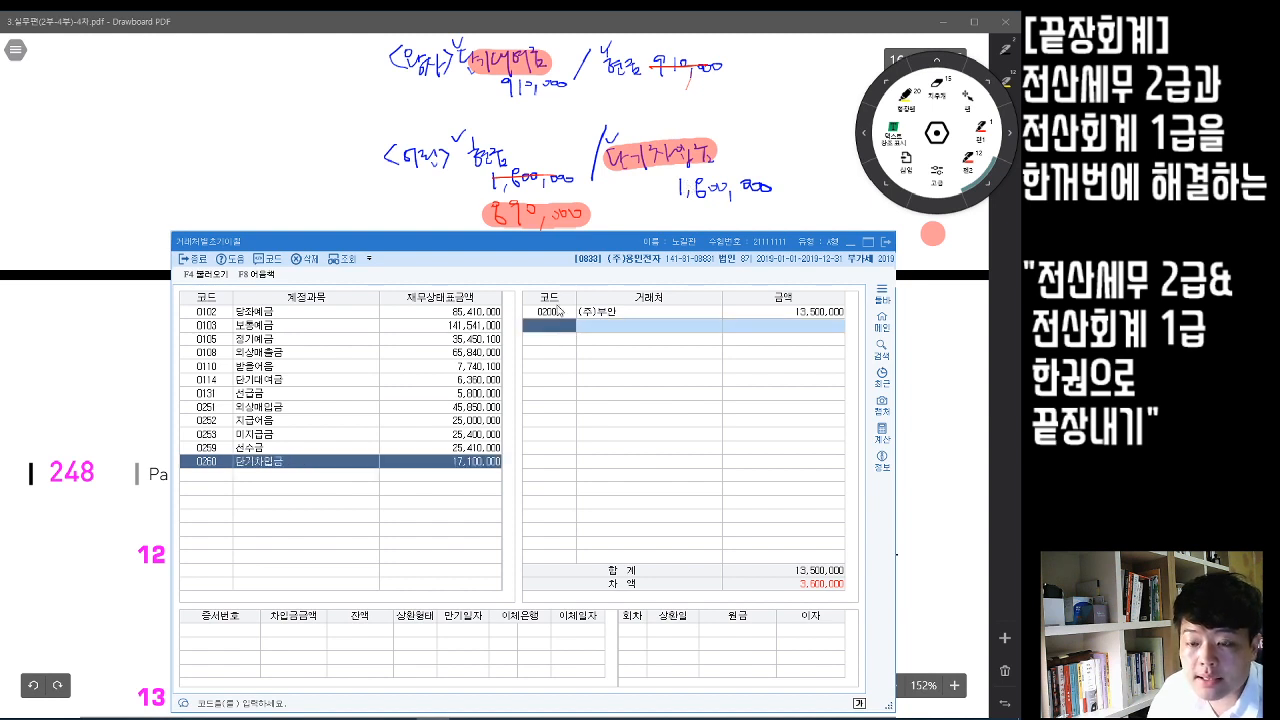
key(F2)
text(어)
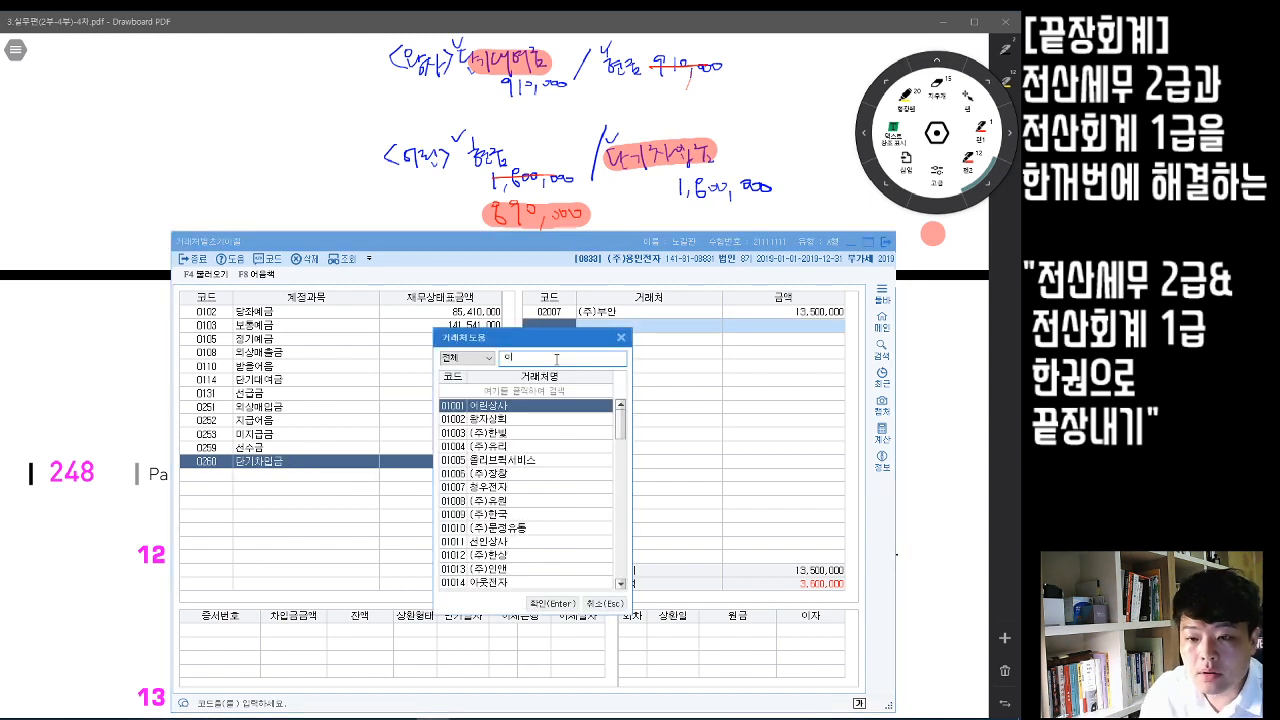
text(린)
key(Return)
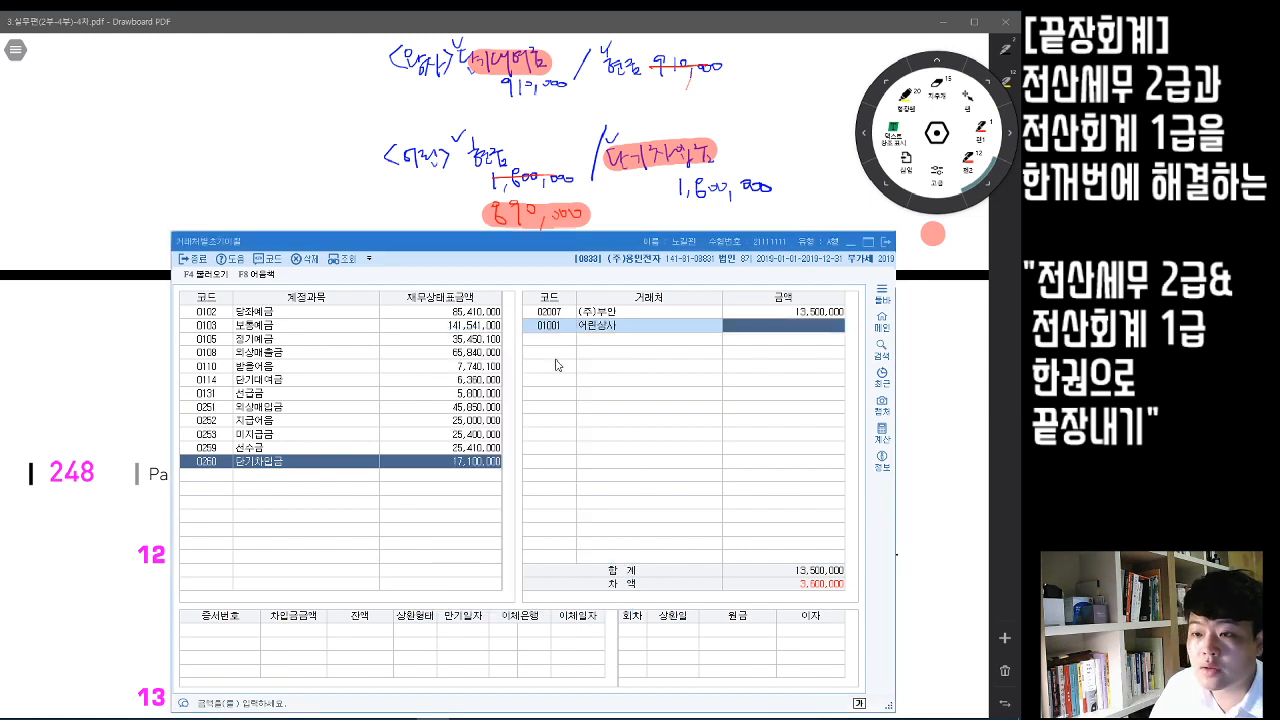
text(1,800)
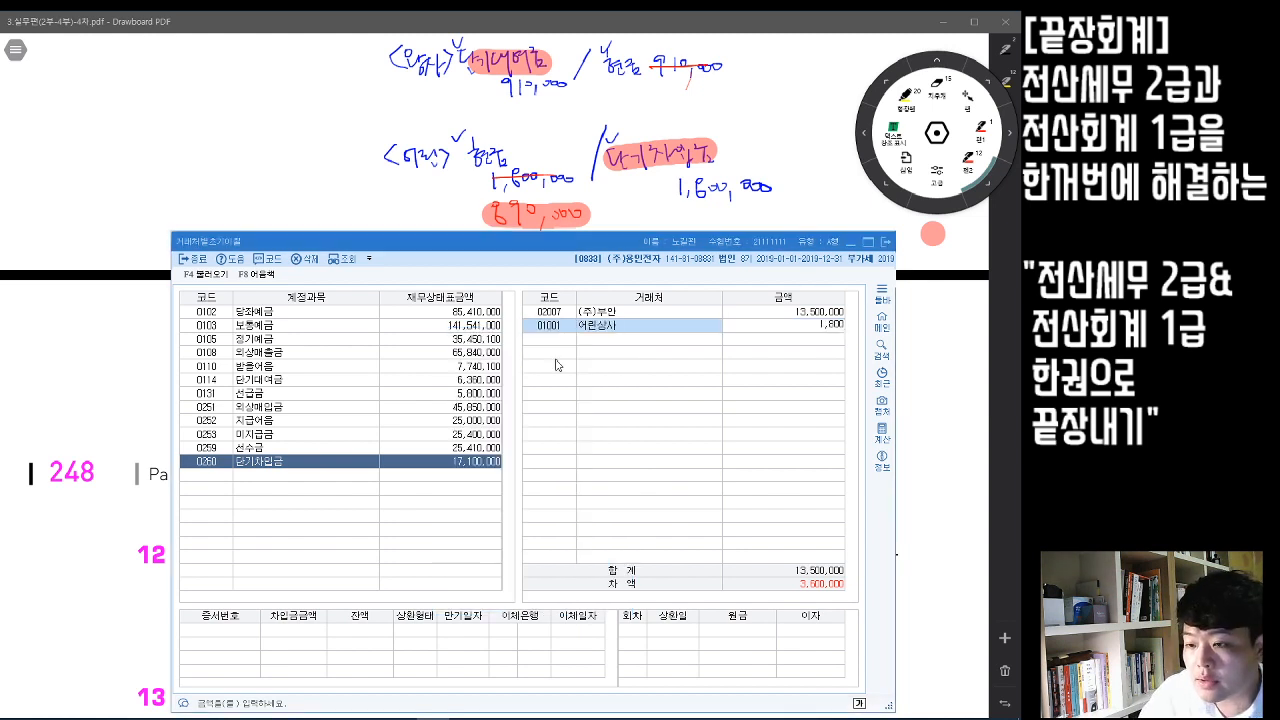
text(,000)
key(Return)
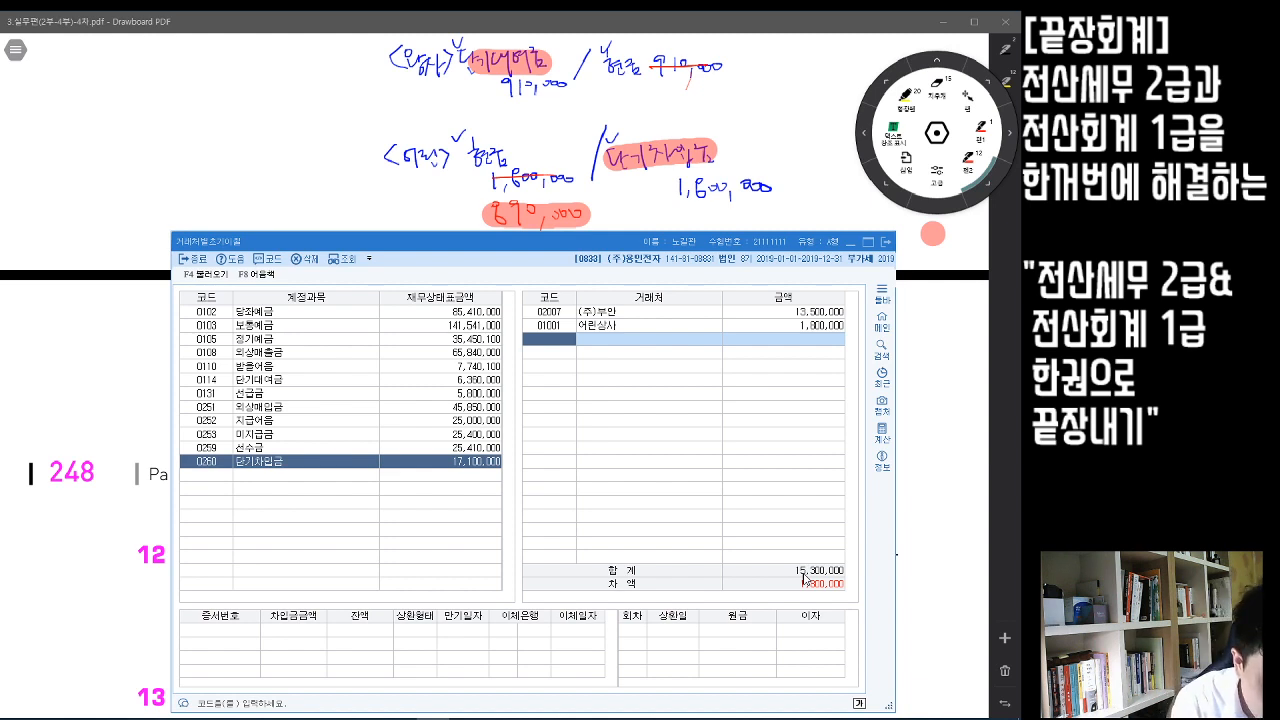
click(885, 244)
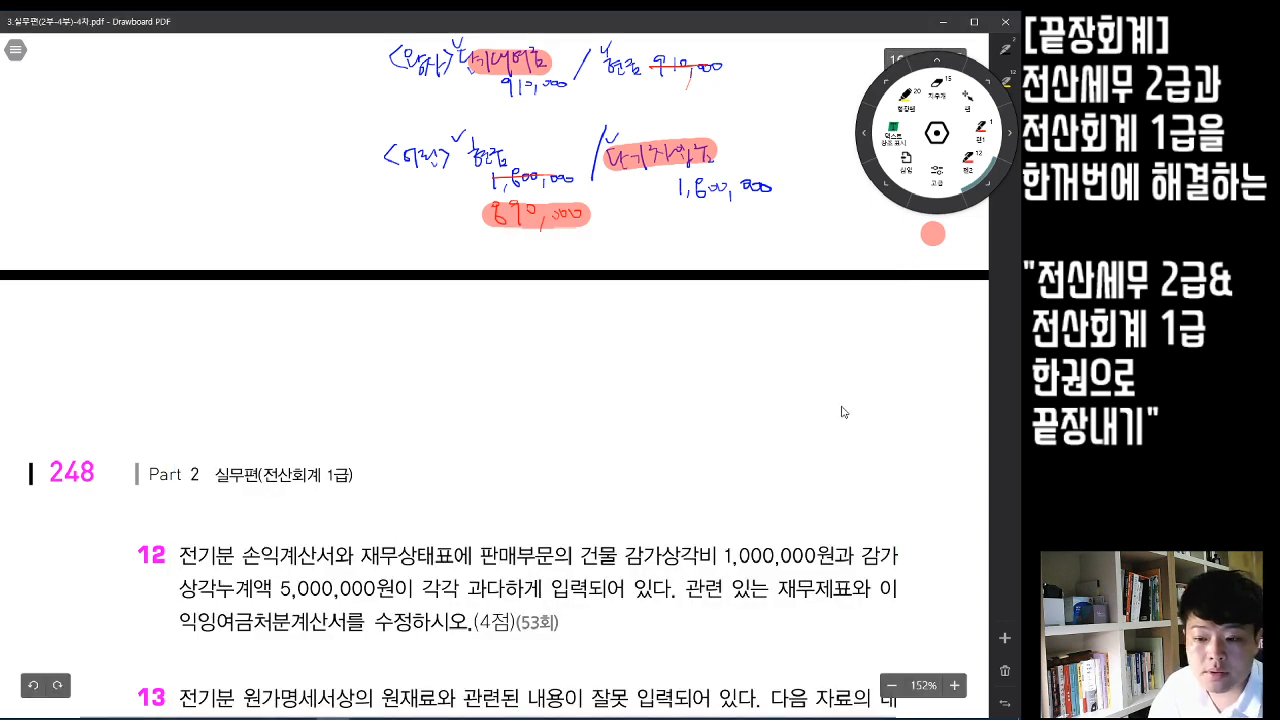
- Bring question 12 into view in Drawboard PDF and collapse the radial annotation menu
scroll(852, 411, down, 3)
scroll(855, 411, down, 1)
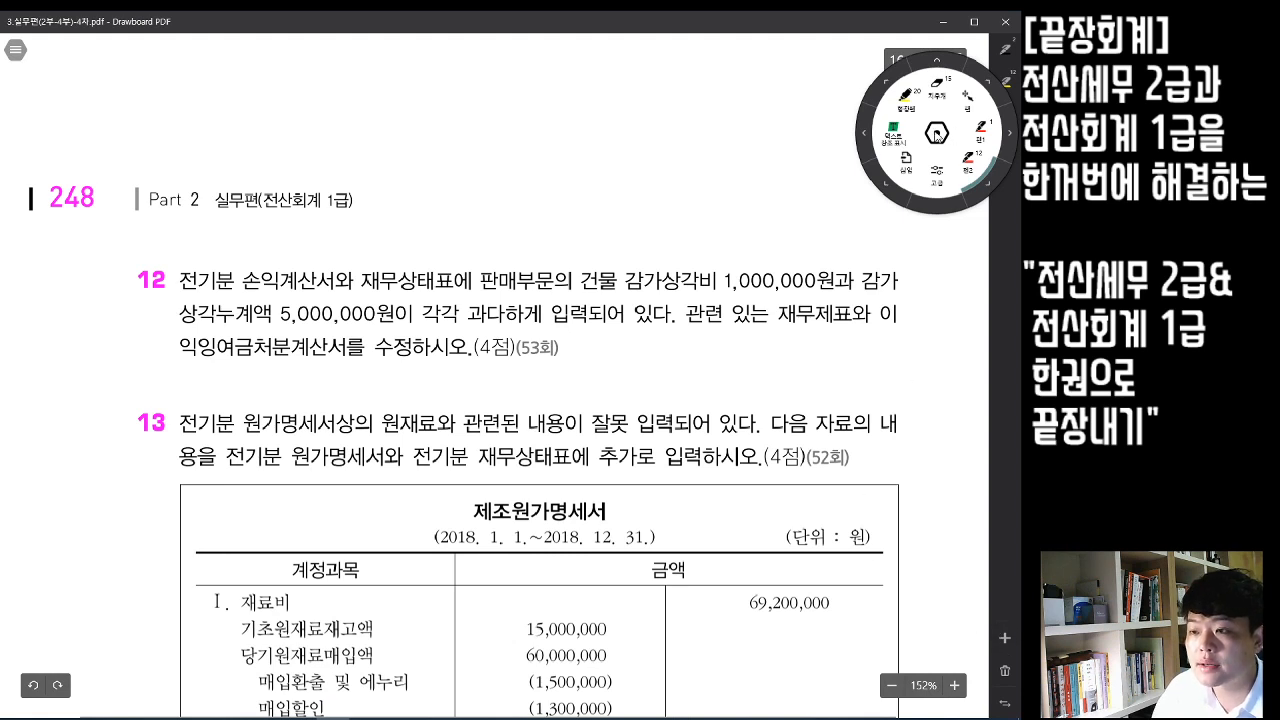
click(938, 134)
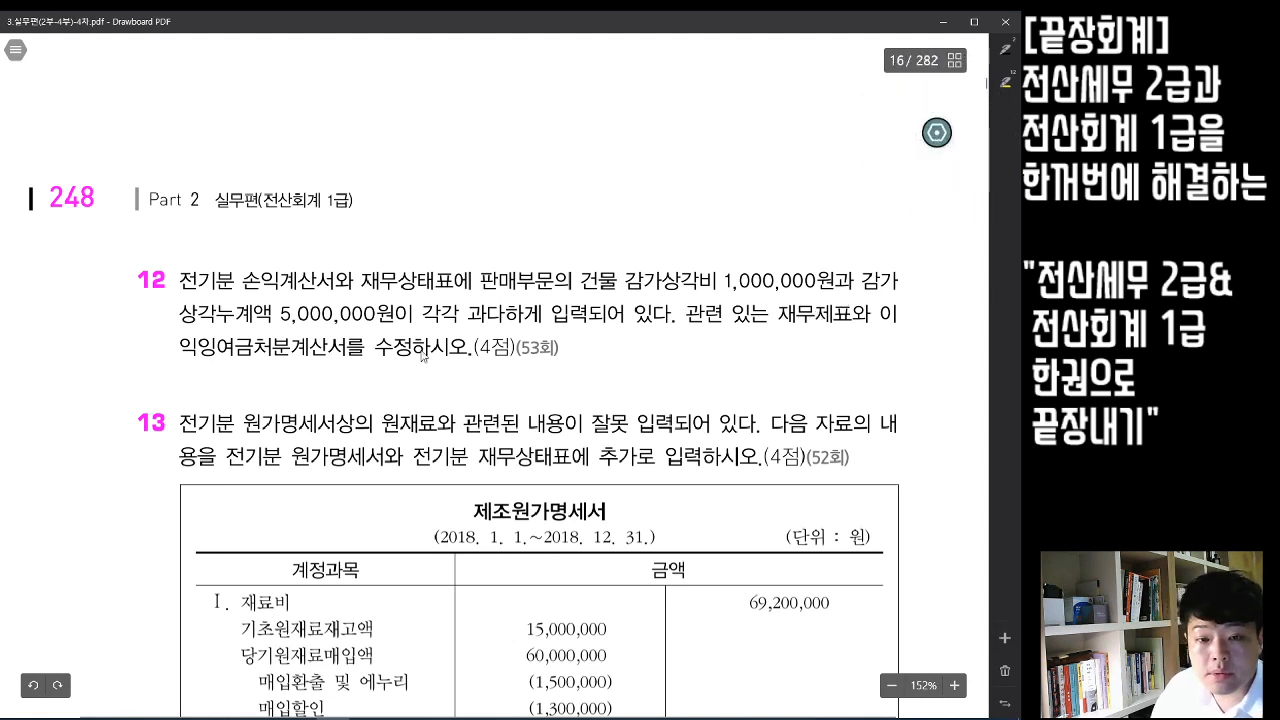
scroll(845, 356, down, 3)
scroll(845, 356, up, 3)
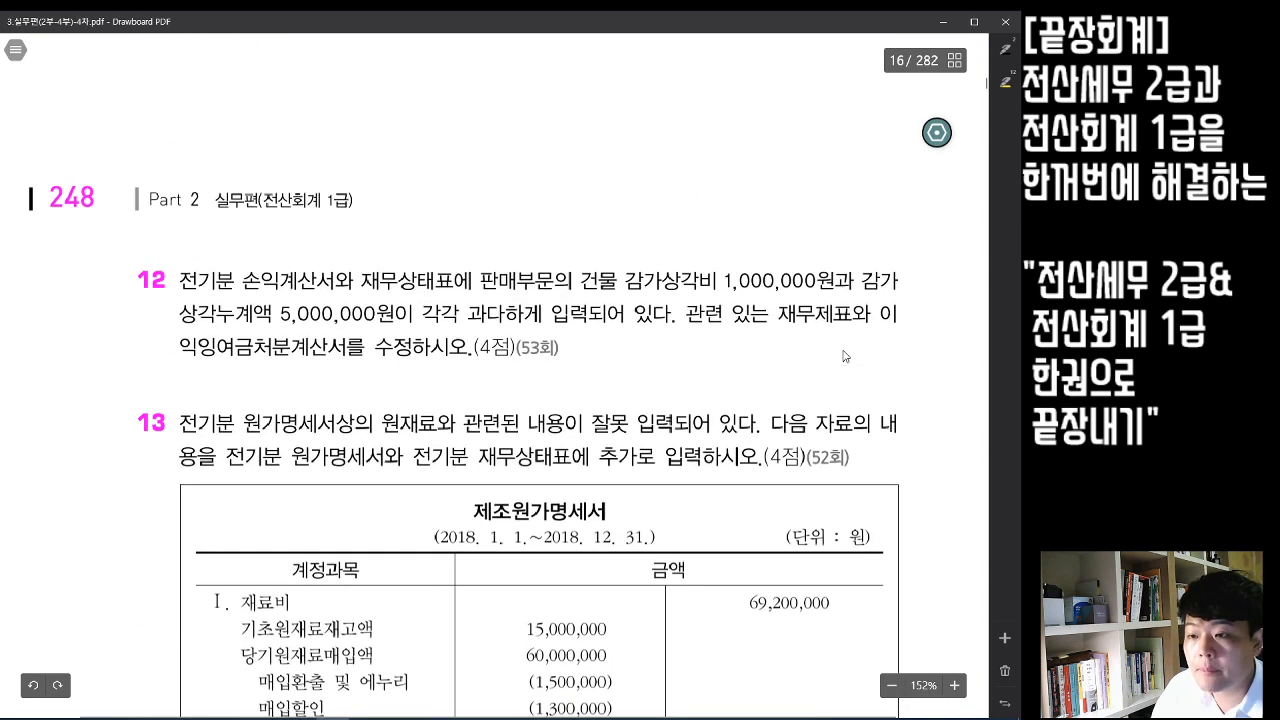
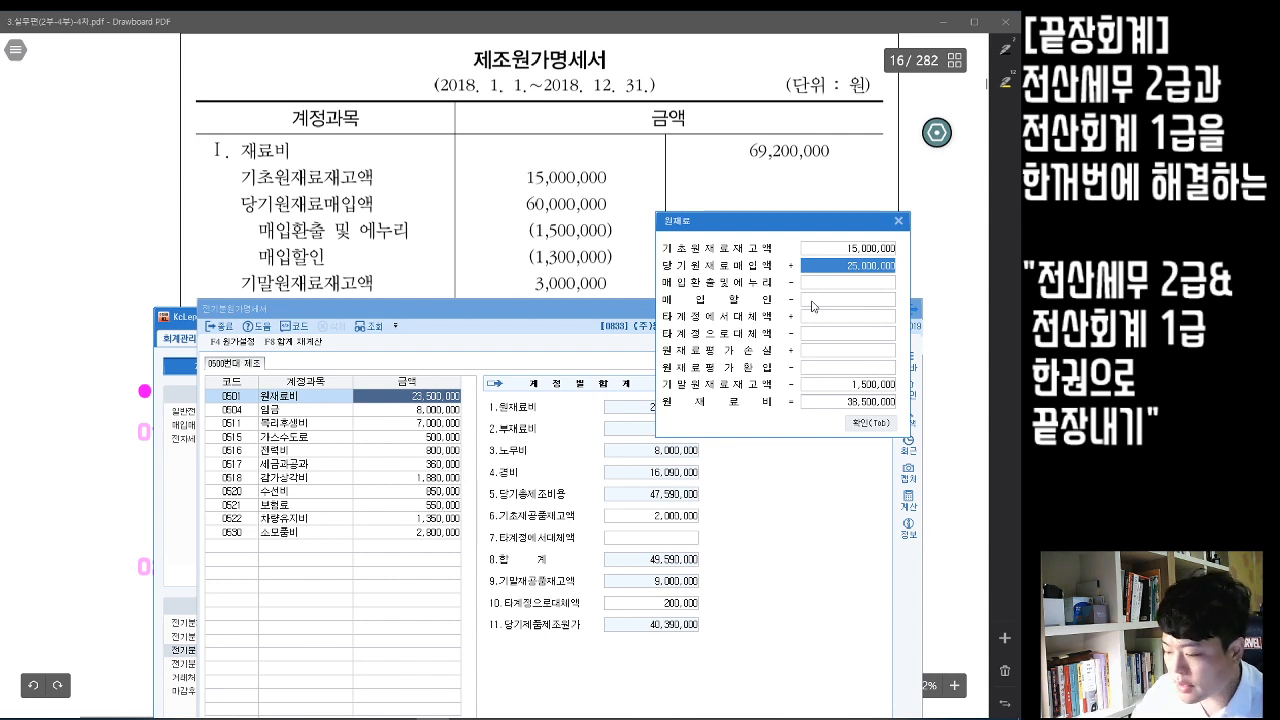
- In the 원재료 breakdown, set 당기원재료매입액 to 60,000,000, 매입환출및에누리 to 1,500,000 and 매입할인 to 1,300,000, and confirm
key(Return)
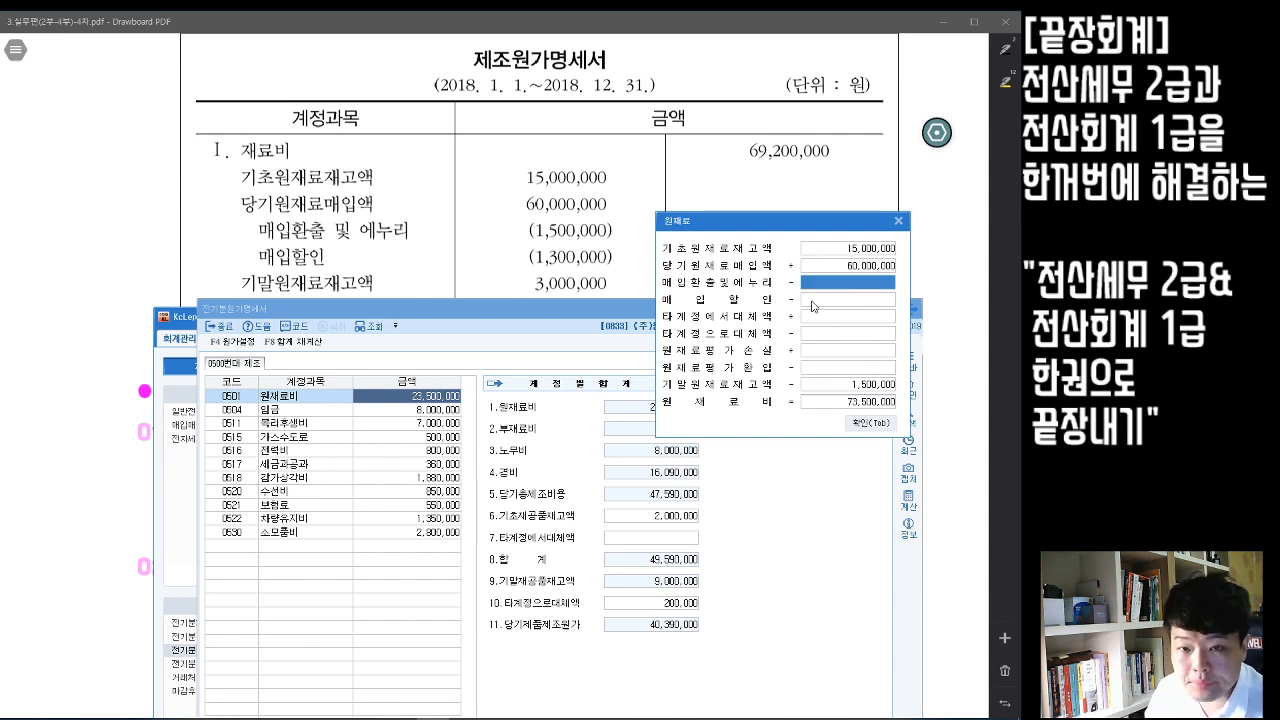
click(826, 304)
click(826, 283)
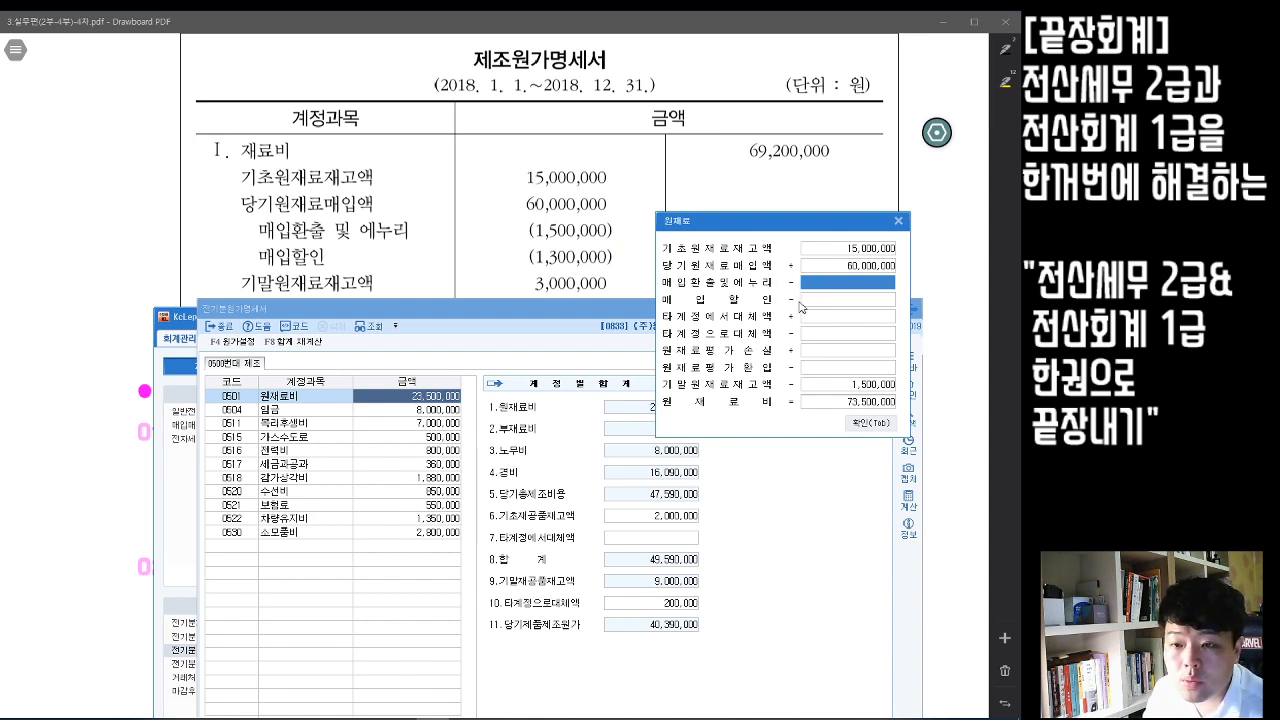
text(15)
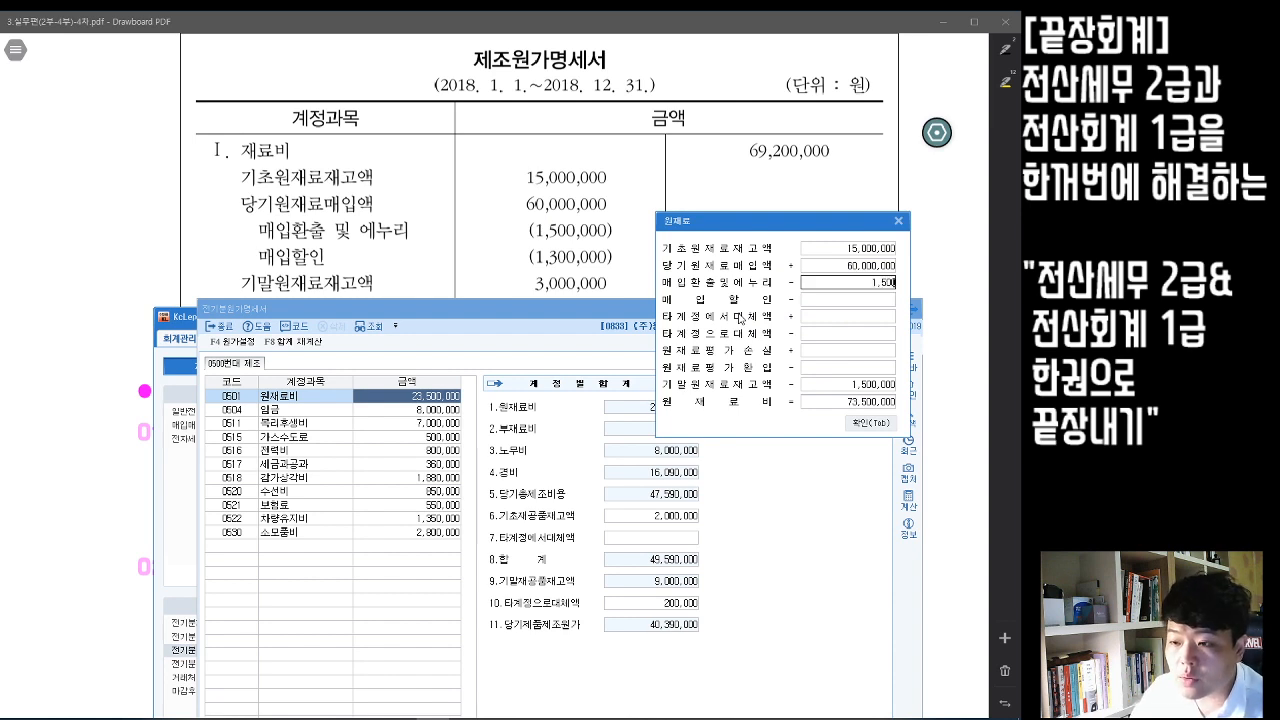
key(Return)
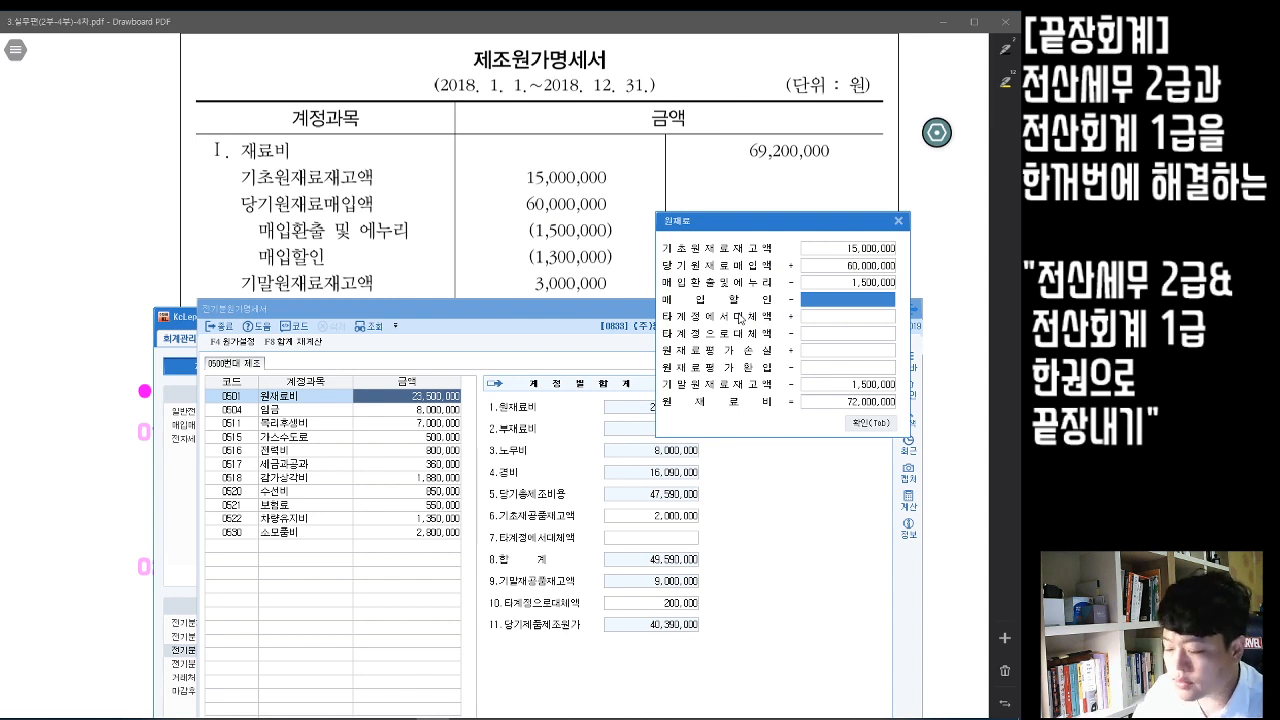
text(1,300,000)
key(Return)
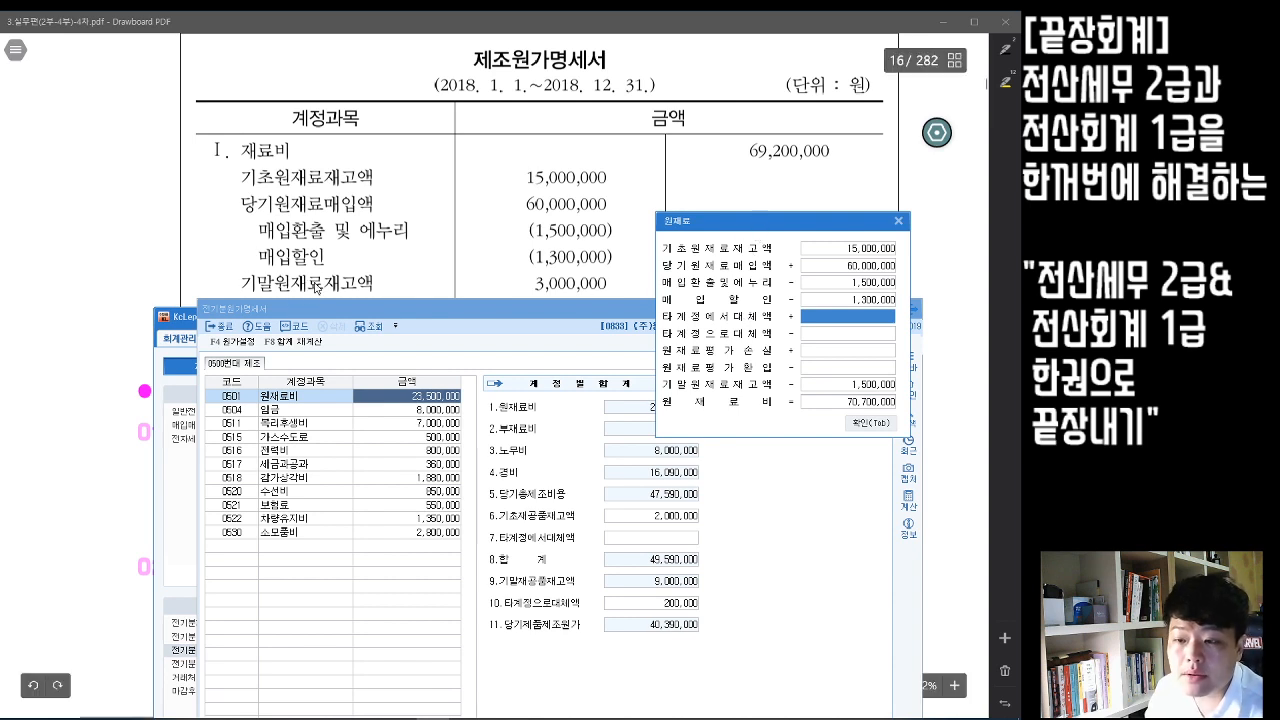
click(837, 385)
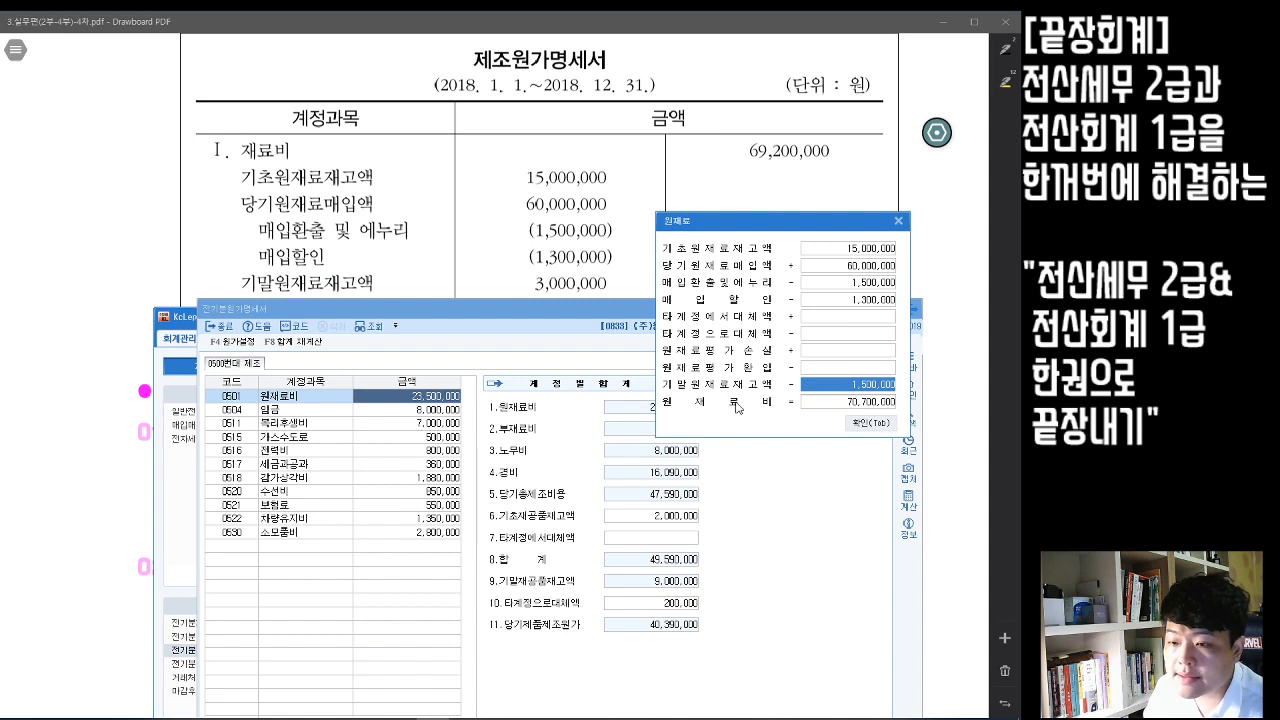
click(871, 423)
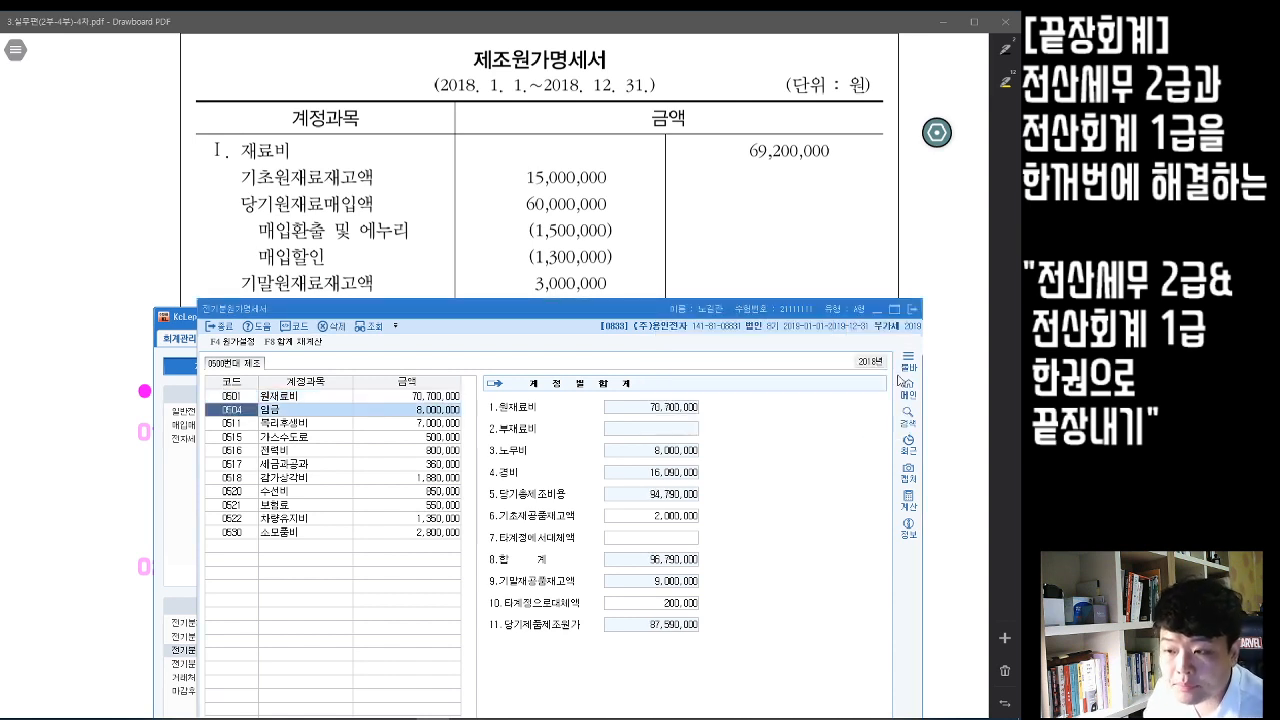
- Close 전기분원가명세서 and open 전기분재무상태표, placing it below the workbook's cost statement
click(912, 310)
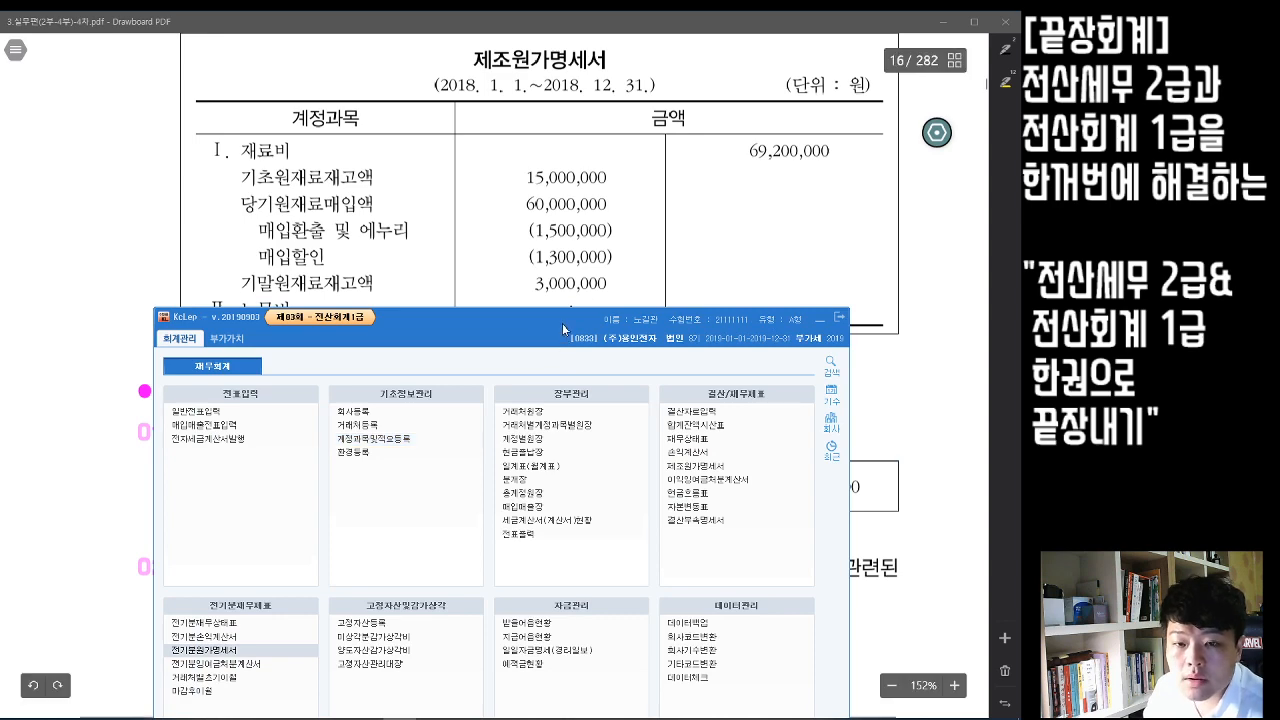
drag(563, 323, 584, 314)
click(248, 613)
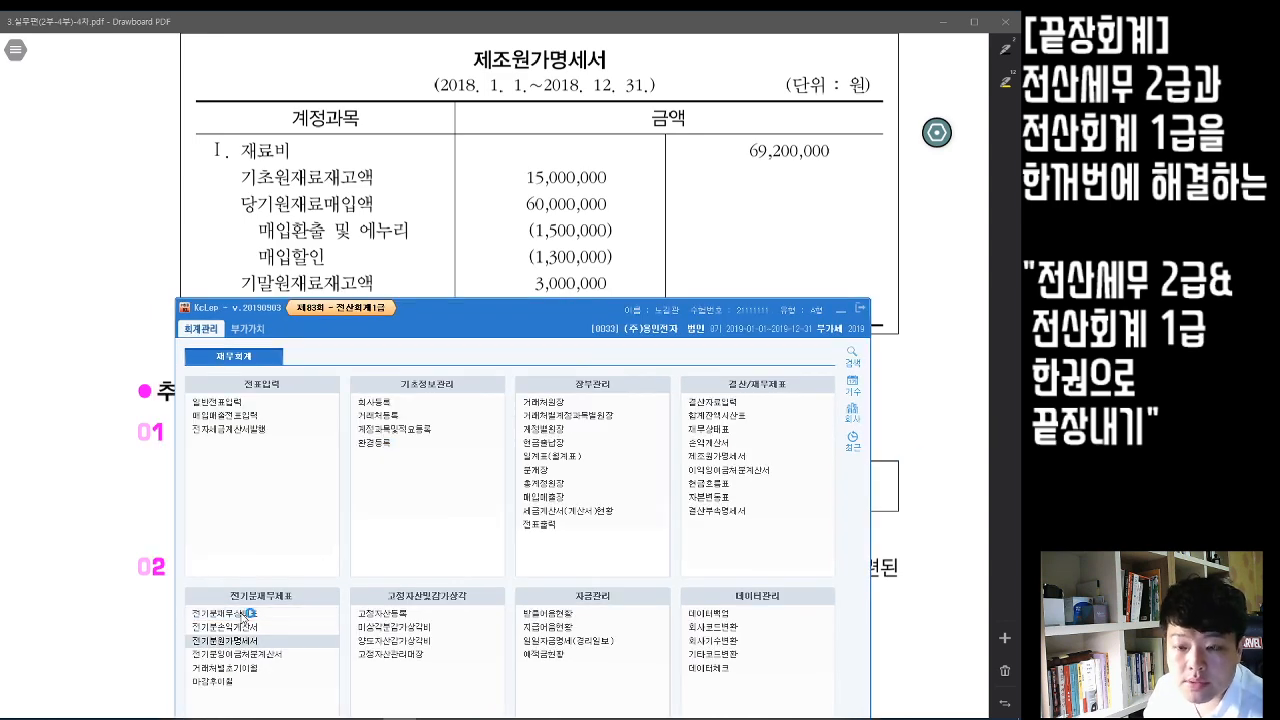
drag(617, 133, 718, 310)
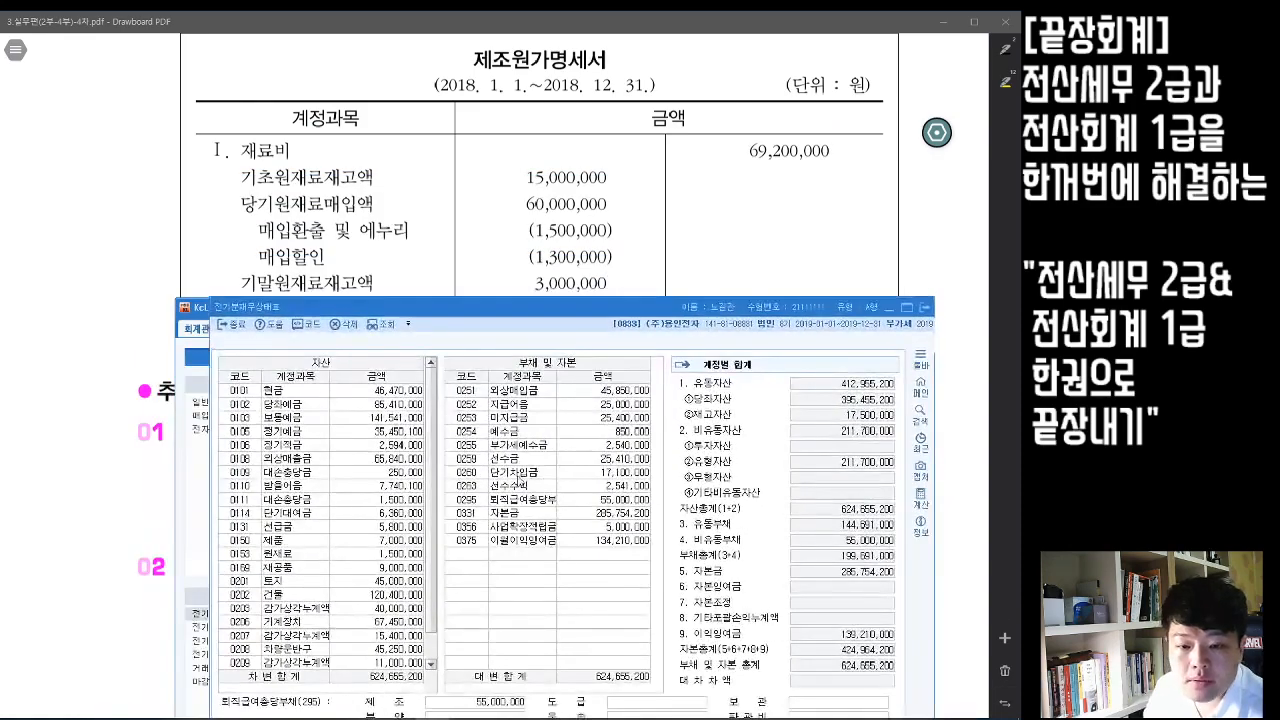
- In 전기분재무상태표, set 원재료 (0153) to 3,000,000 and close the statement
click(356, 559)
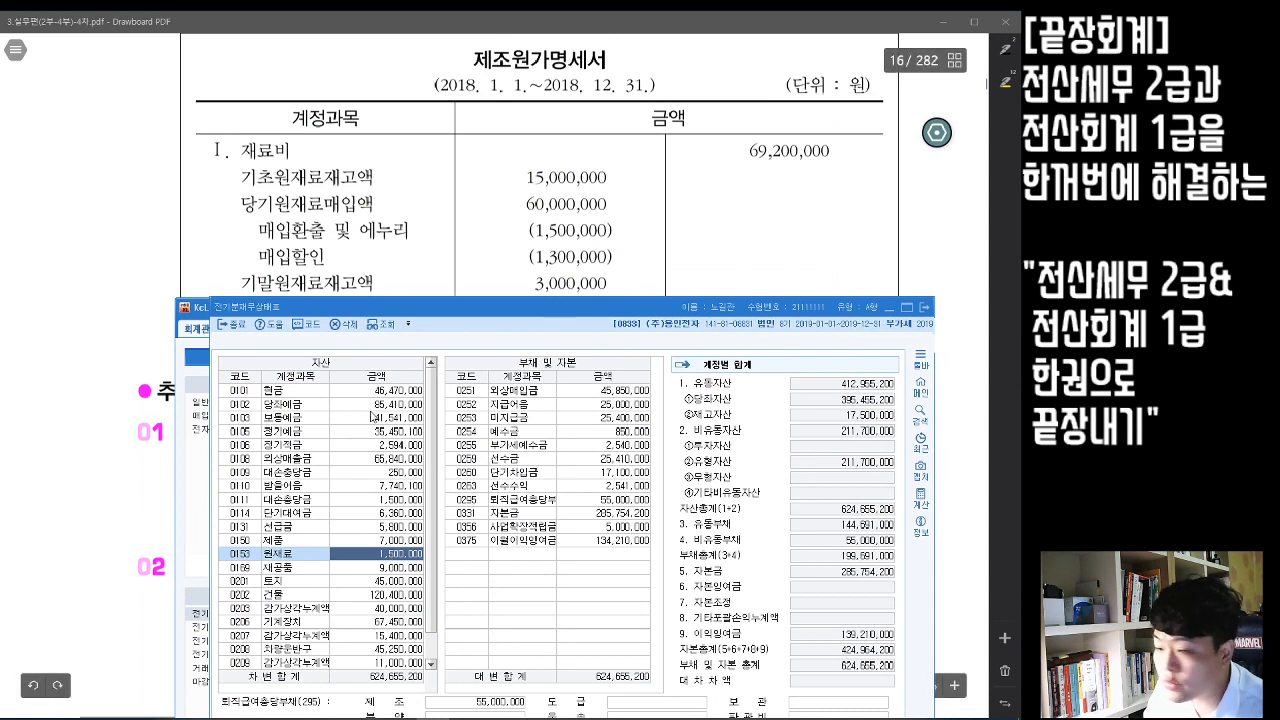
text(3000000)
key(Return)
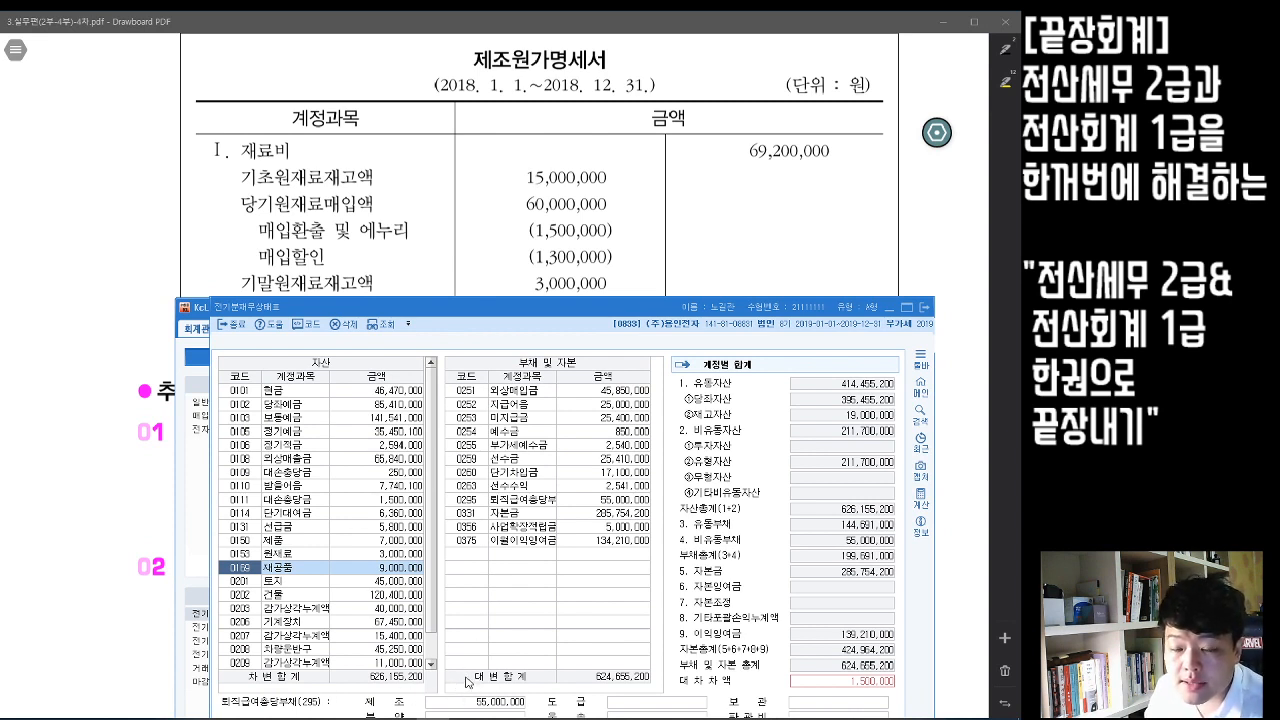
click(926, 308)
- Reopen 전기분원가명세서, acknowledge the changed balance sheet data, and check and confirm the 원재료비 (0501) breakdown
click(250, 643)
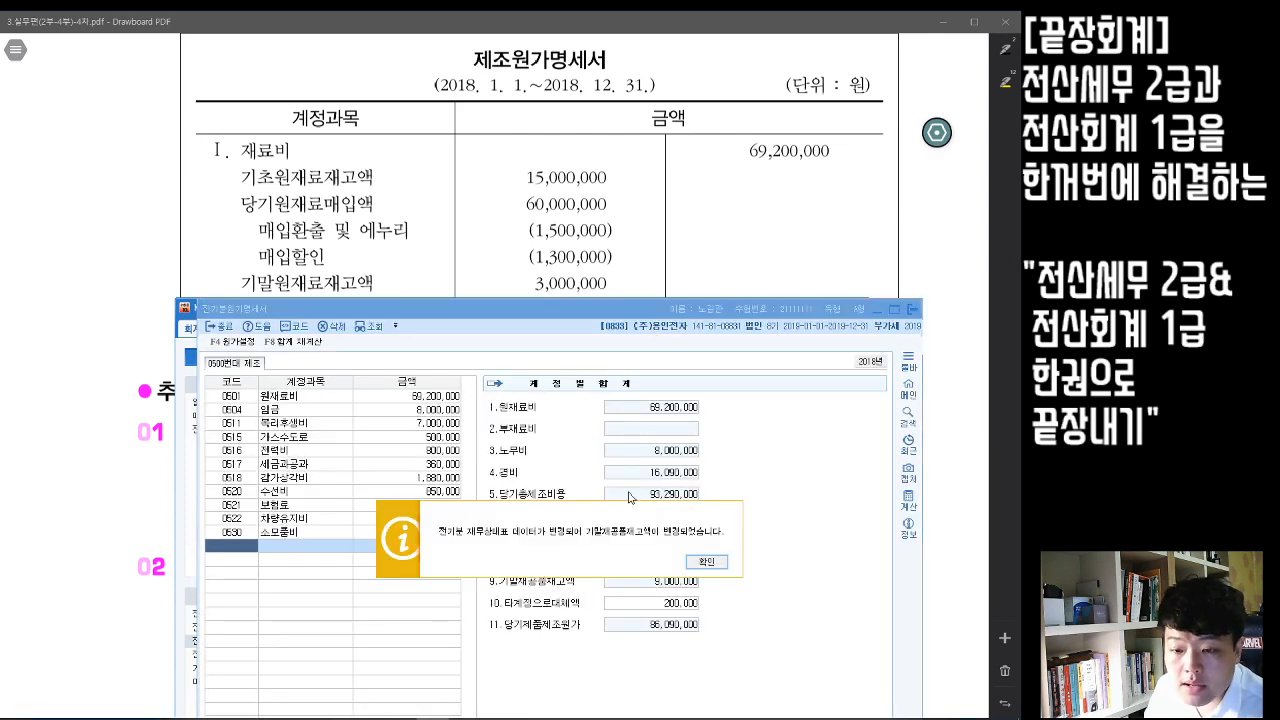
click(706, 562)
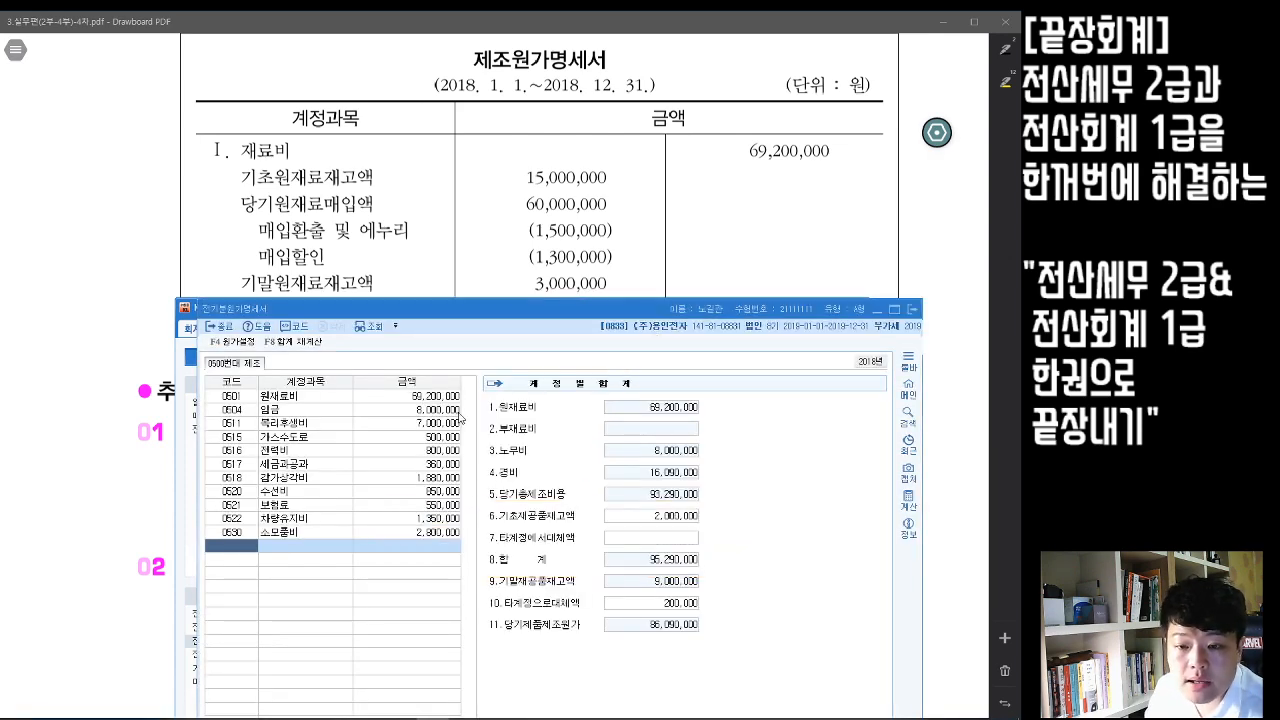
click(451, 401)
drag(547, 445, 683, 324)
click(767, 480)
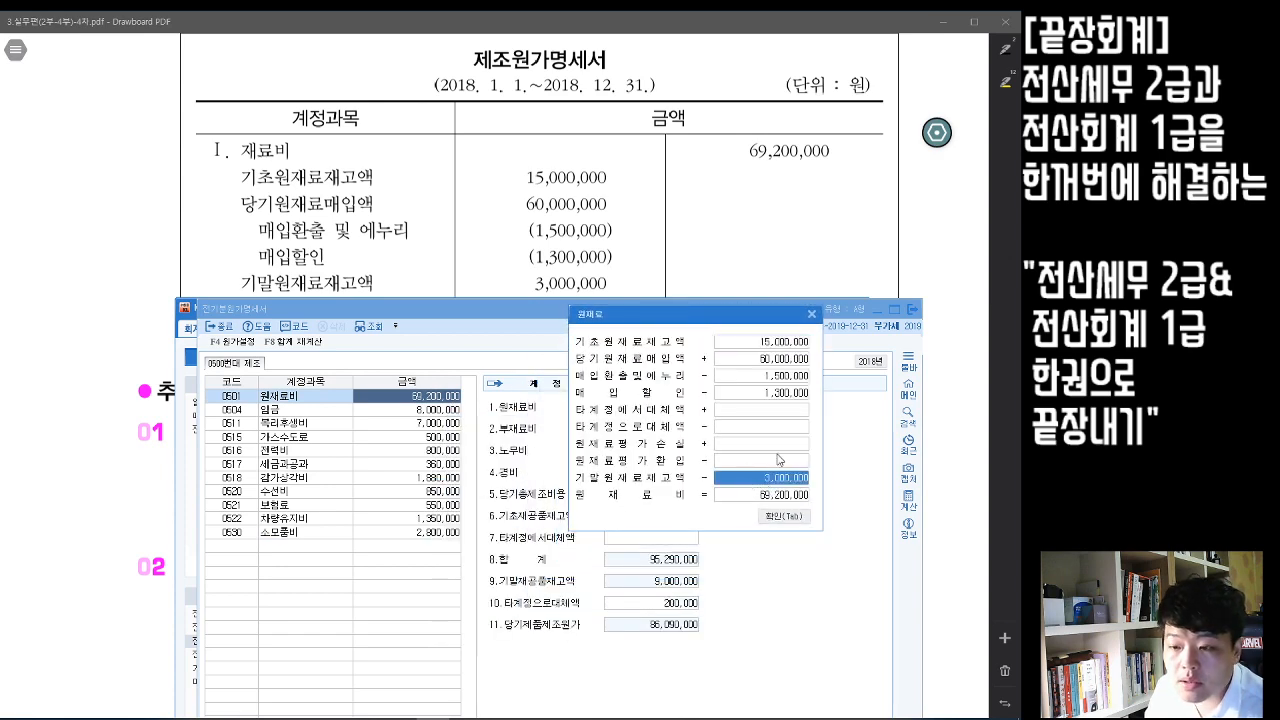
click(786, 518)
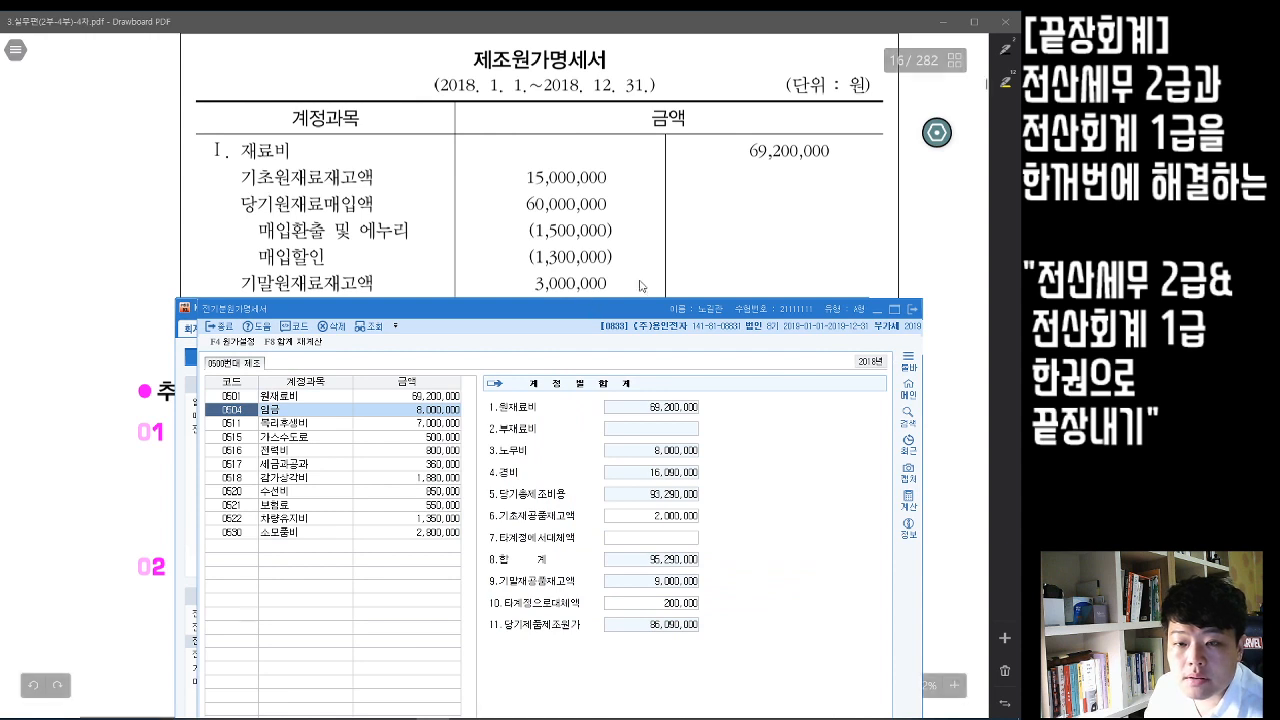
- Switch to Drawboard PDF and draw a curved pen stroke alongside the raw material amounts from 기초원재료재고액 to 기말원재료재고액
click(928, 238)
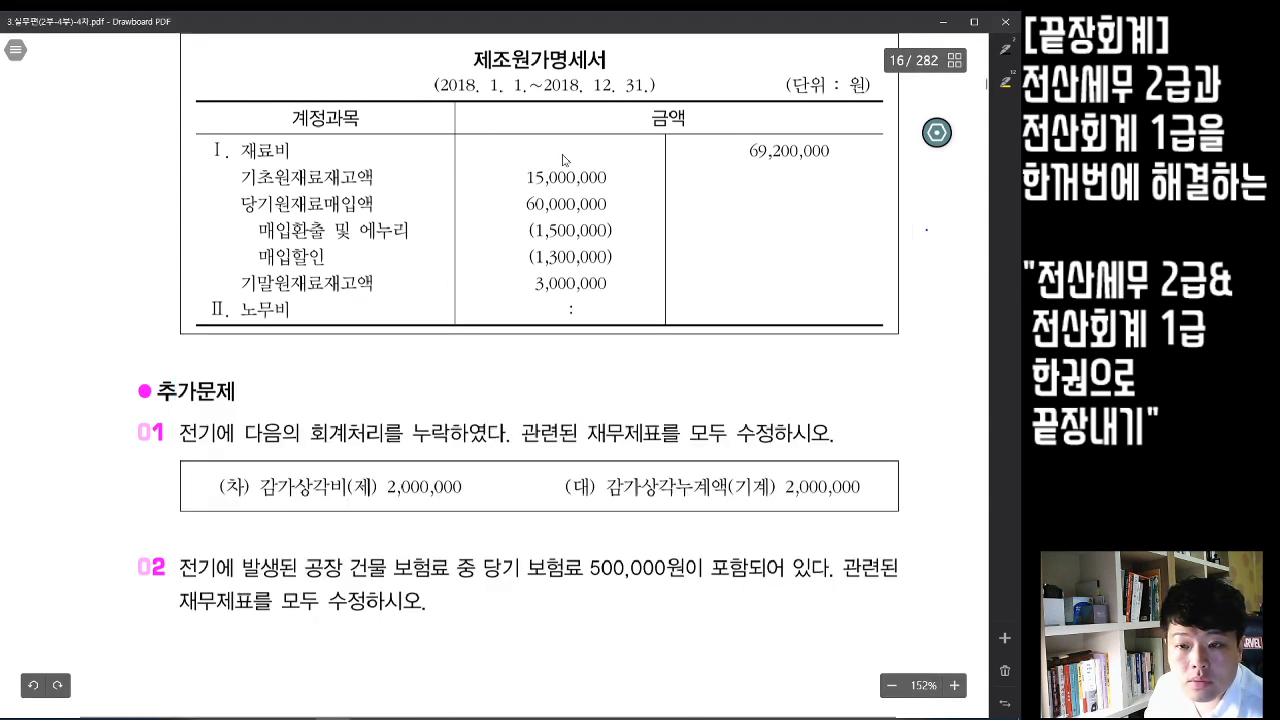
mouse_move(619, 174)
mouse_down()
mouse_move(637, 262)
mouse_move(613, 297)
mouse_up()
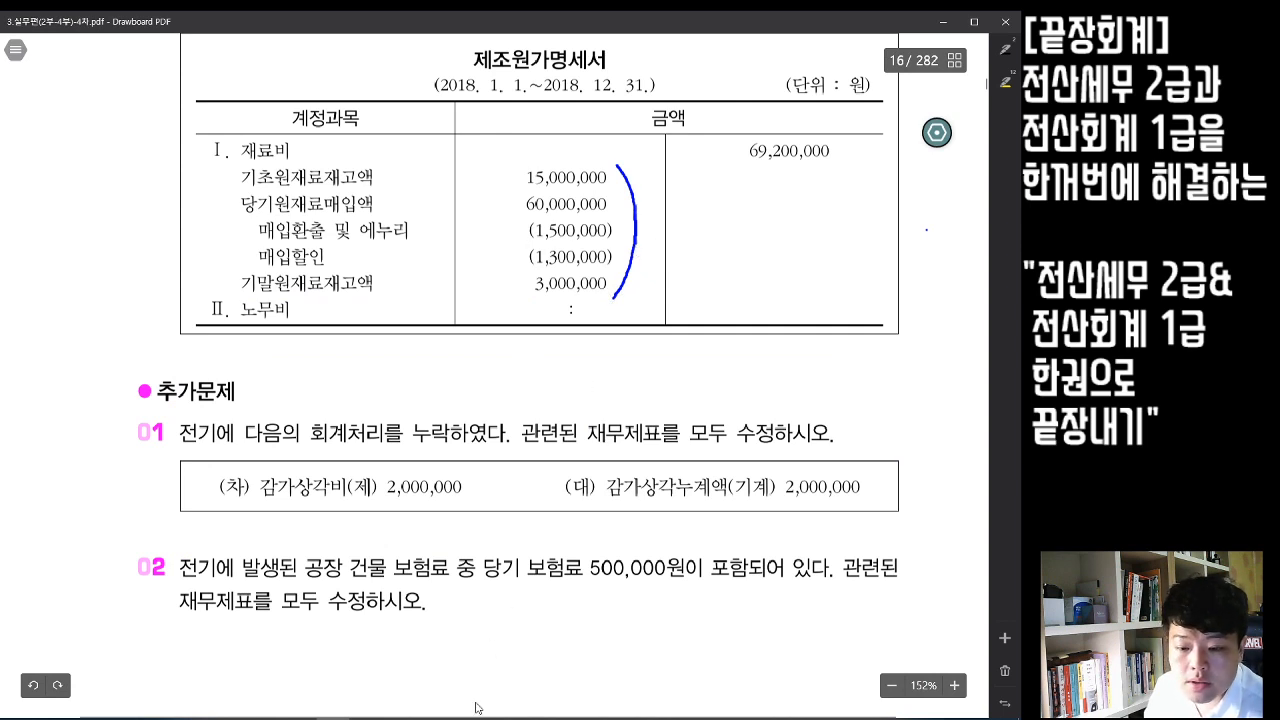
- Switch back to KcLep, check 당기제품제조원가 in 전기분원가명세서, and close the statement
click(334, 717)
drag(641, 310, 589, 115)
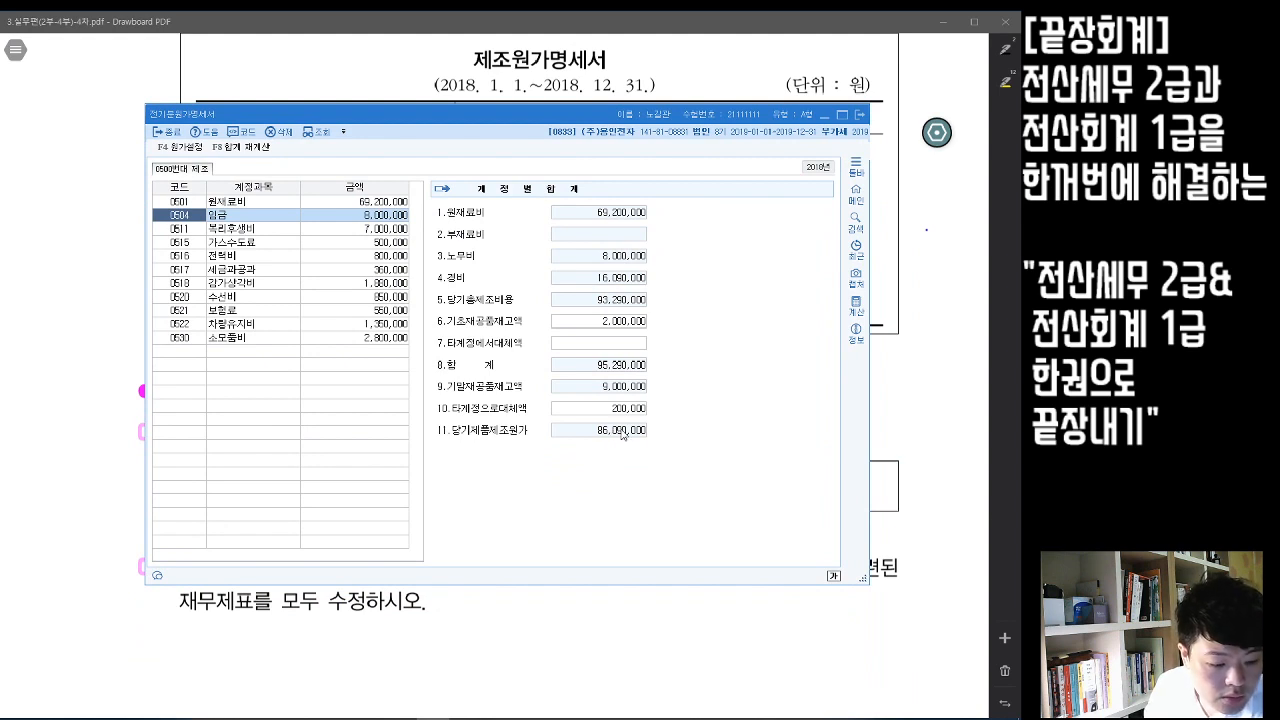
click(859, 114)
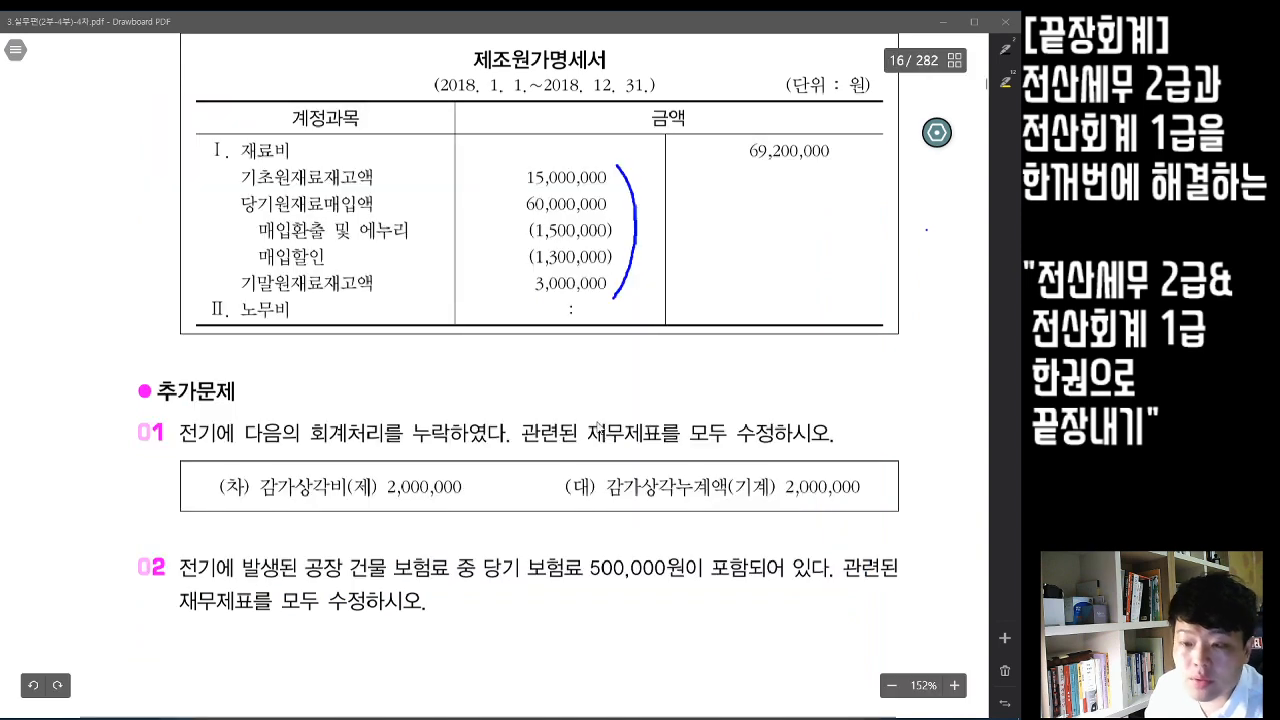
- In 전기분손익계산서, set 당기제품제조원가 to 86,090,000 in the 제품매출원가 (0455) breakdown, confirm it, and close the statement
drag(514, 304, 486, 160)
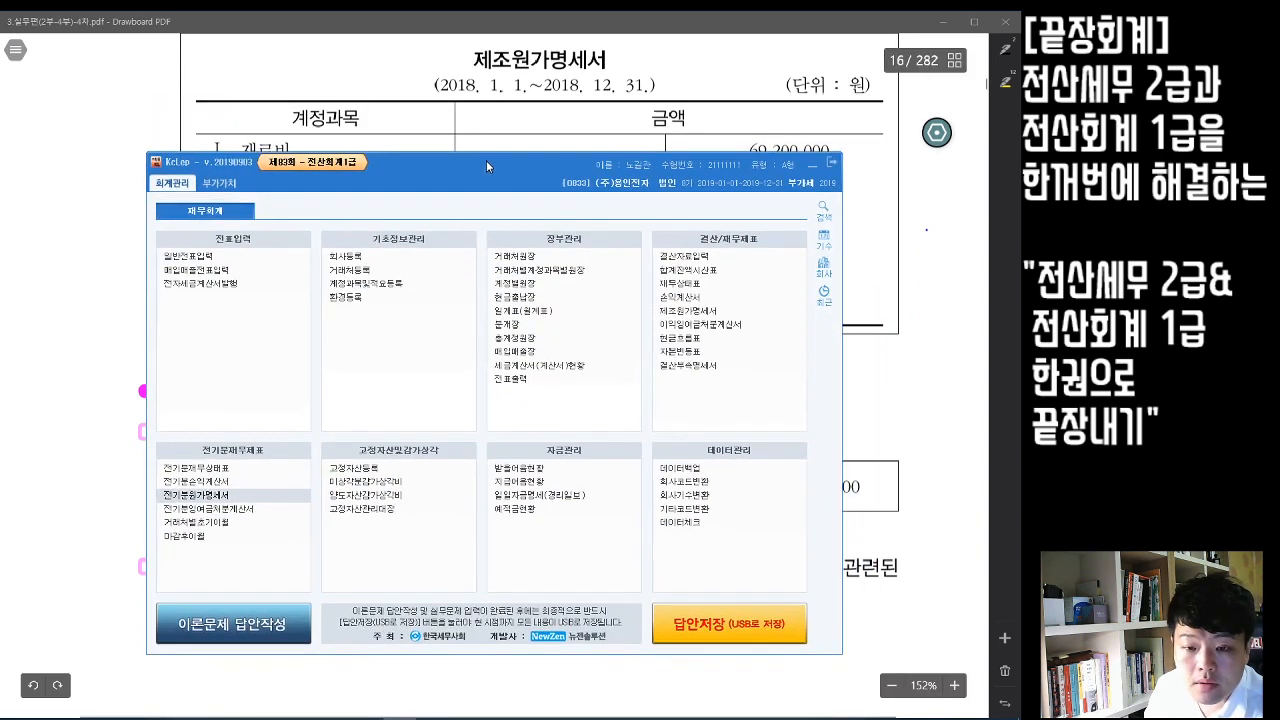
click(234, 487)
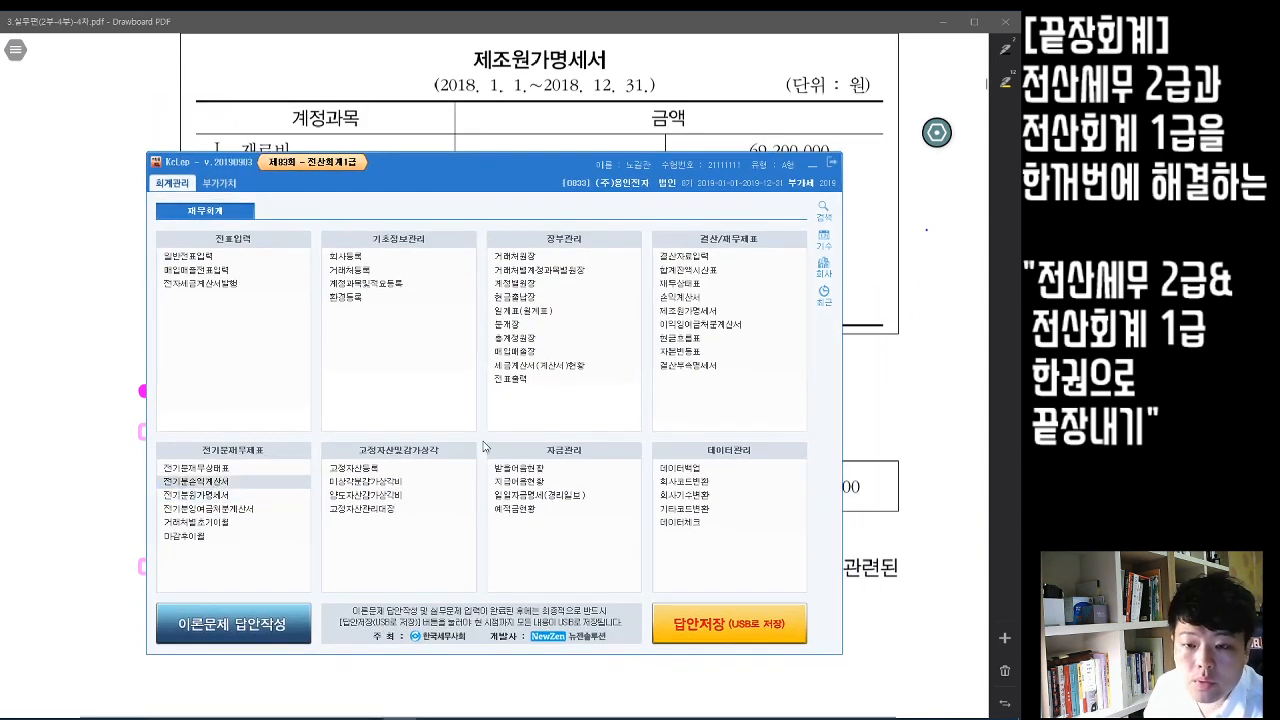
click(427, 287)
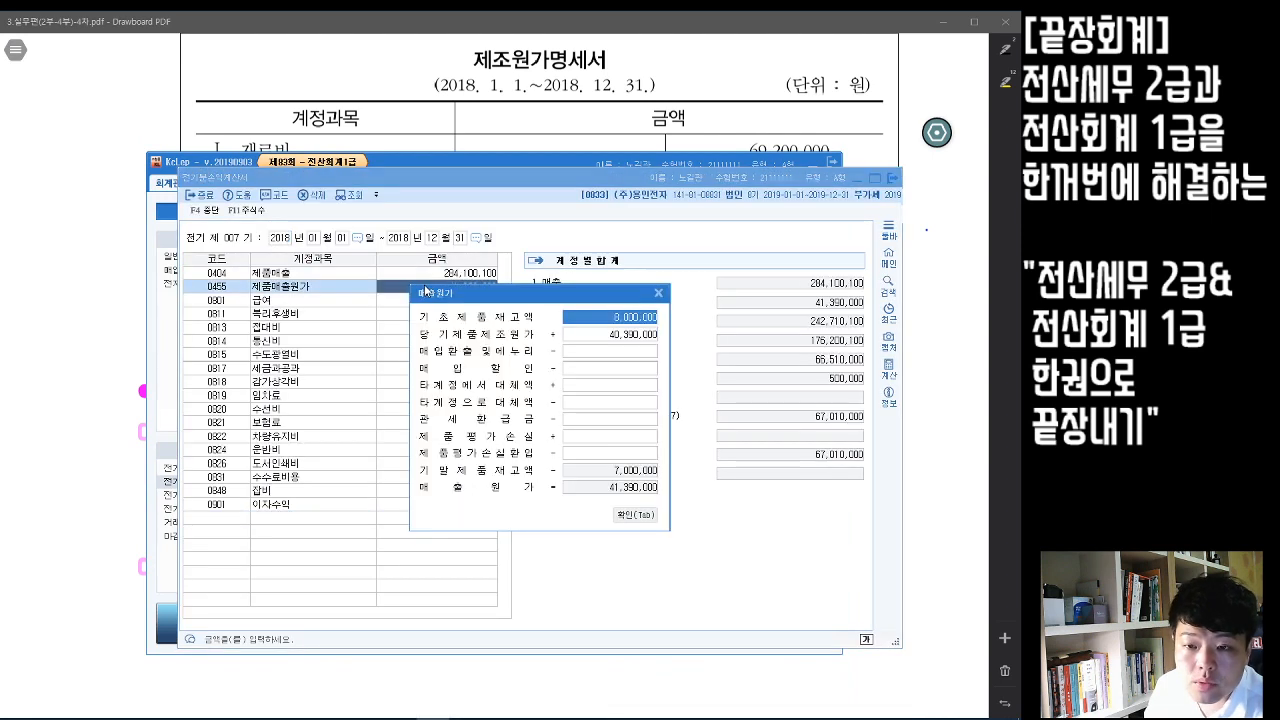
click(597, 341)
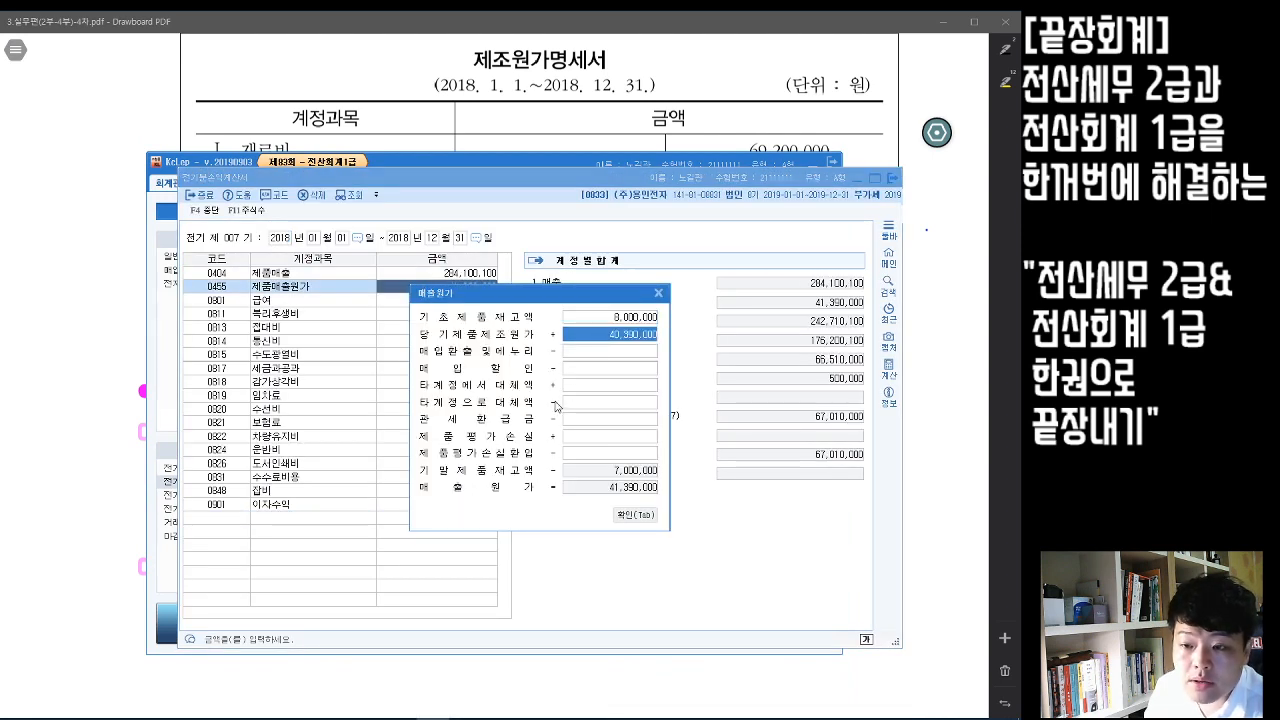
text(6,)
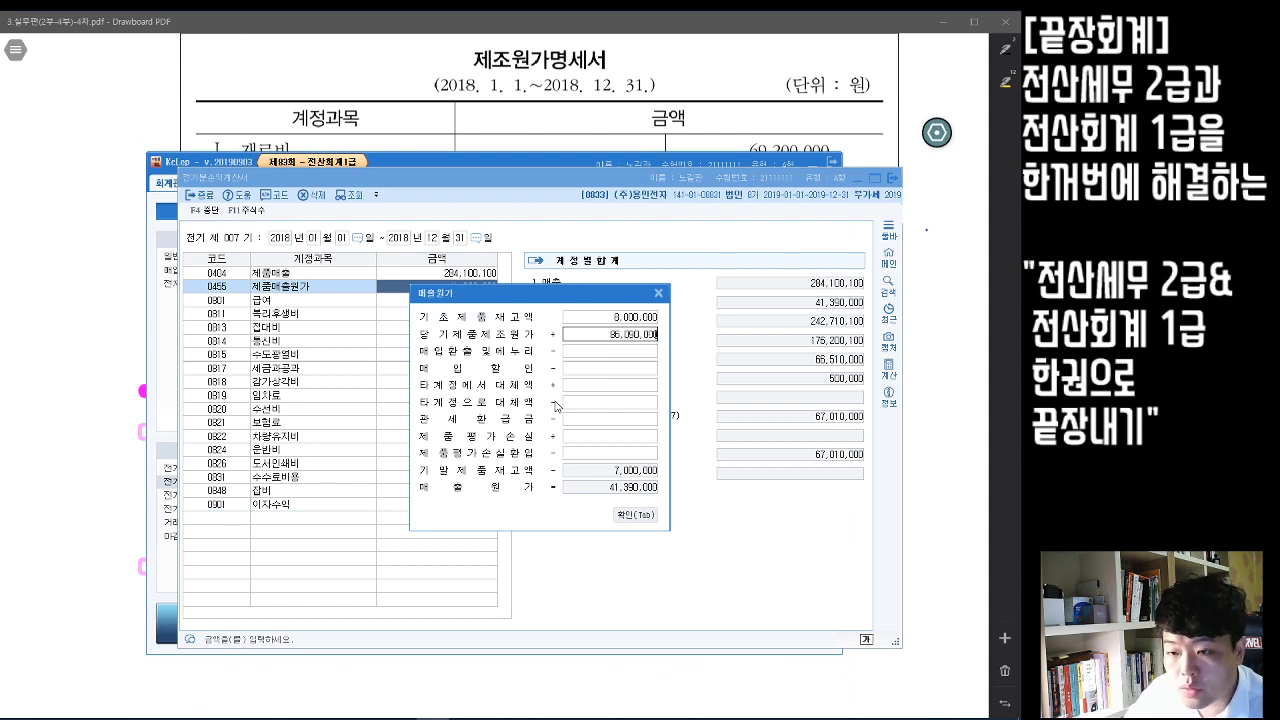
key(Return)
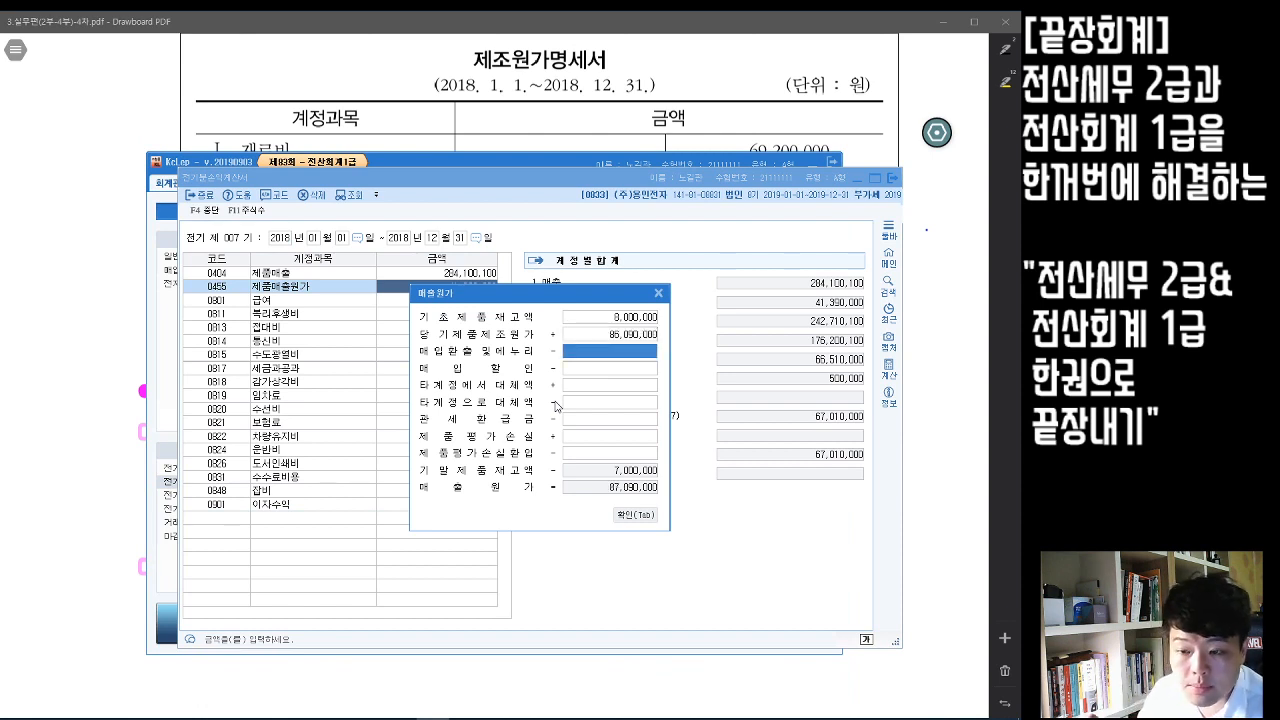
click(645, 516)
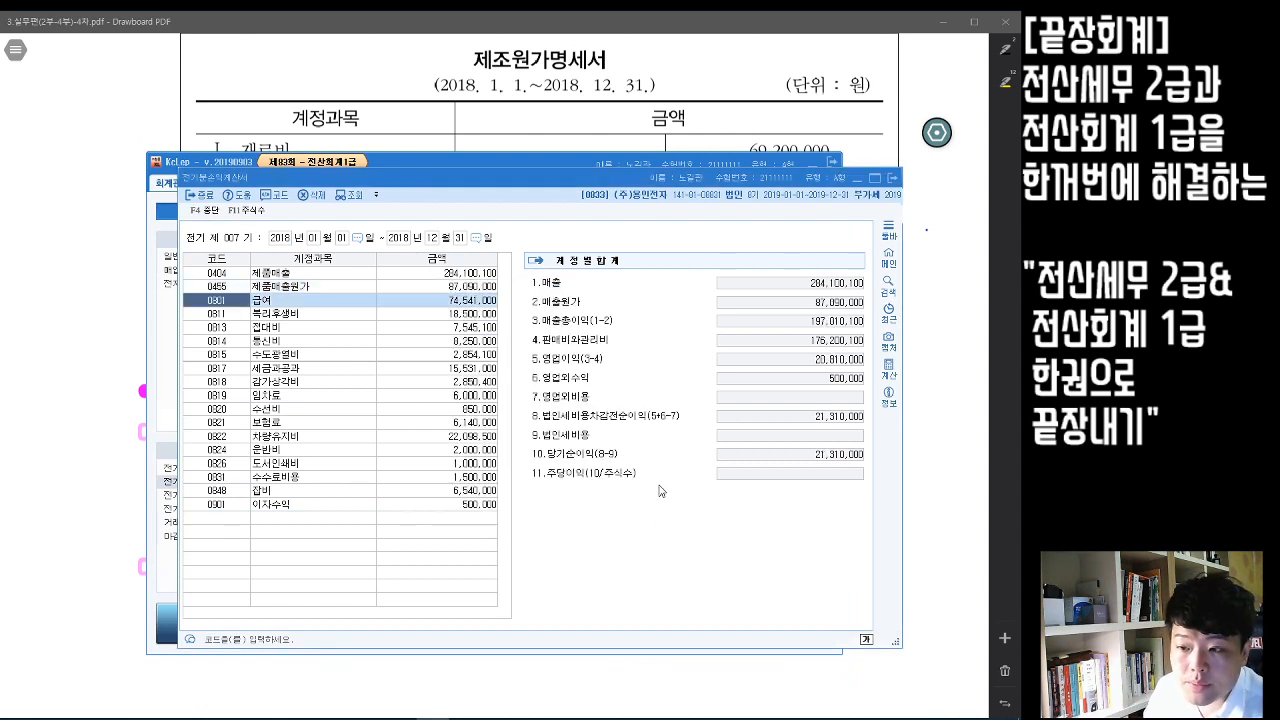
click(892, 177)
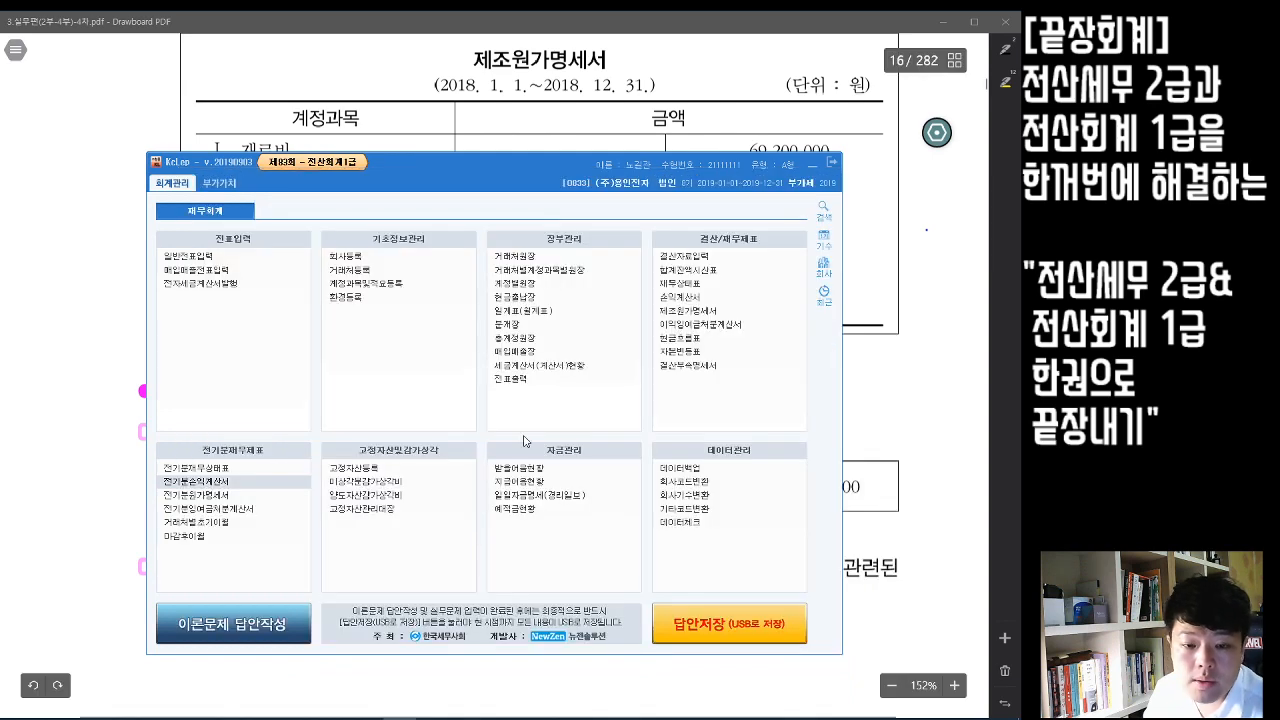
- Open 전기분잉여금처분계산서, load 당기순이익 from the prior-period income statement, and close it
click(229, 510)
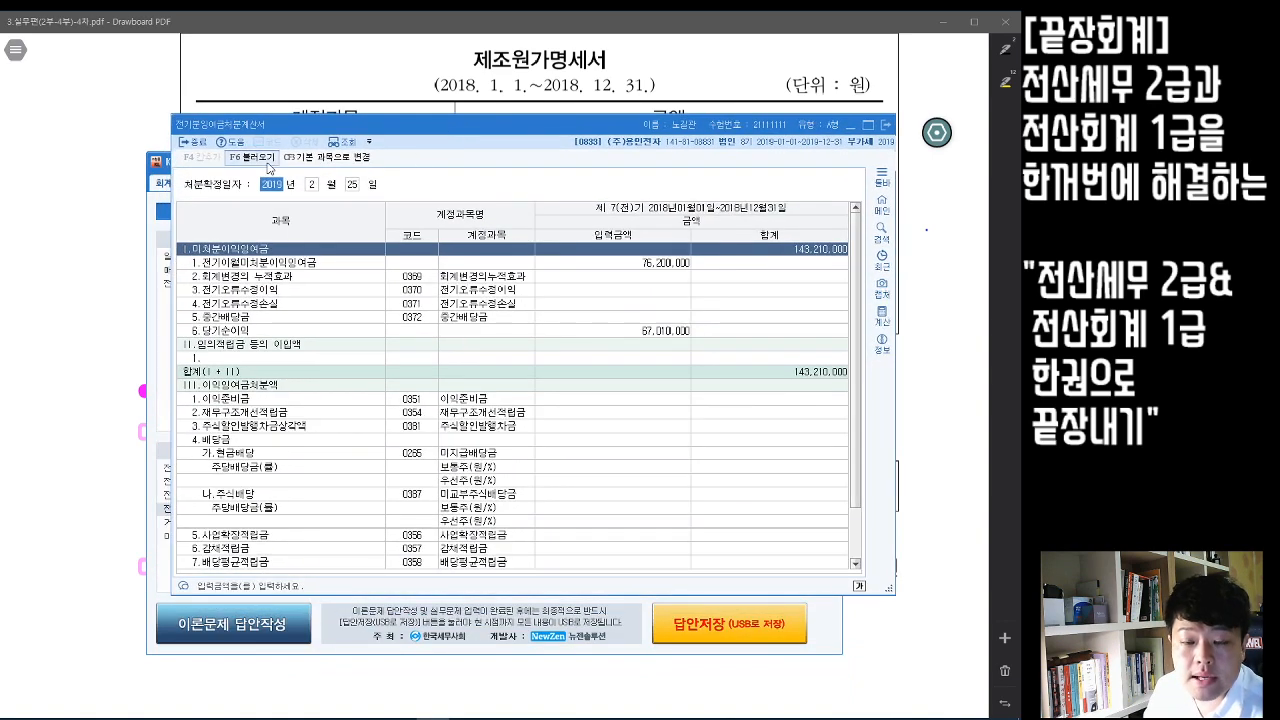
key(F6)
click(590, 377)
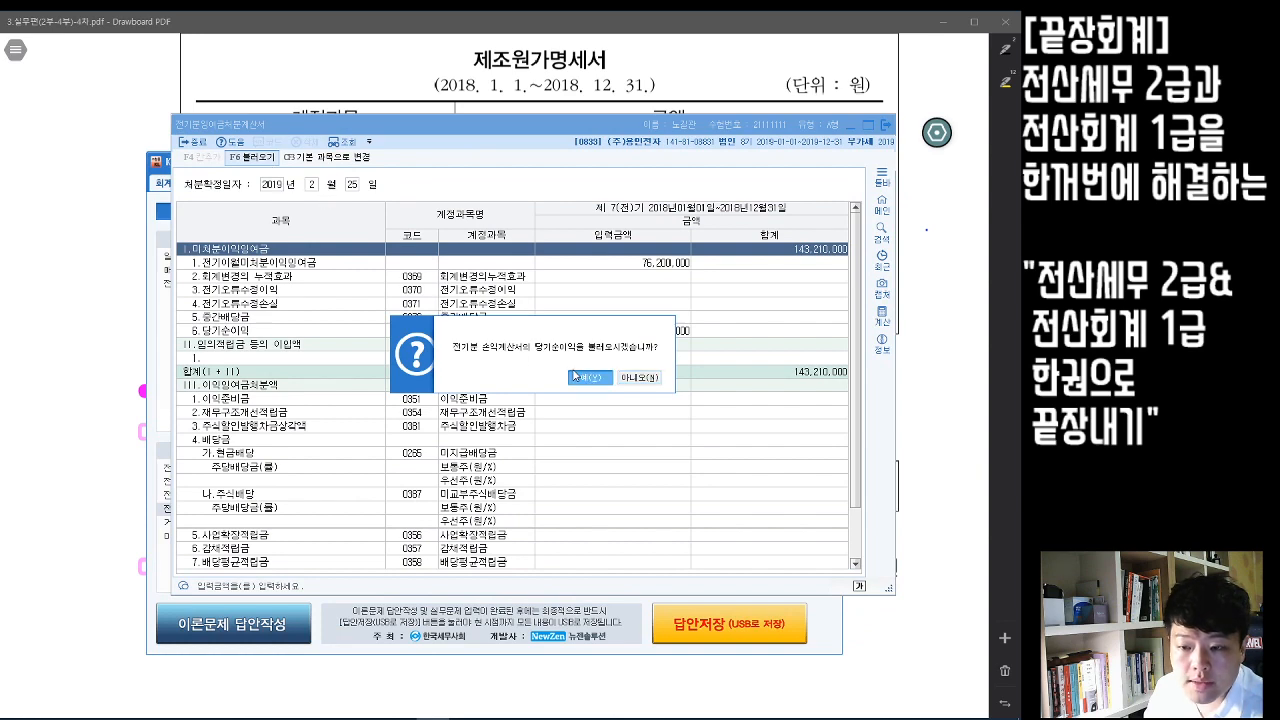
click(883, 131)
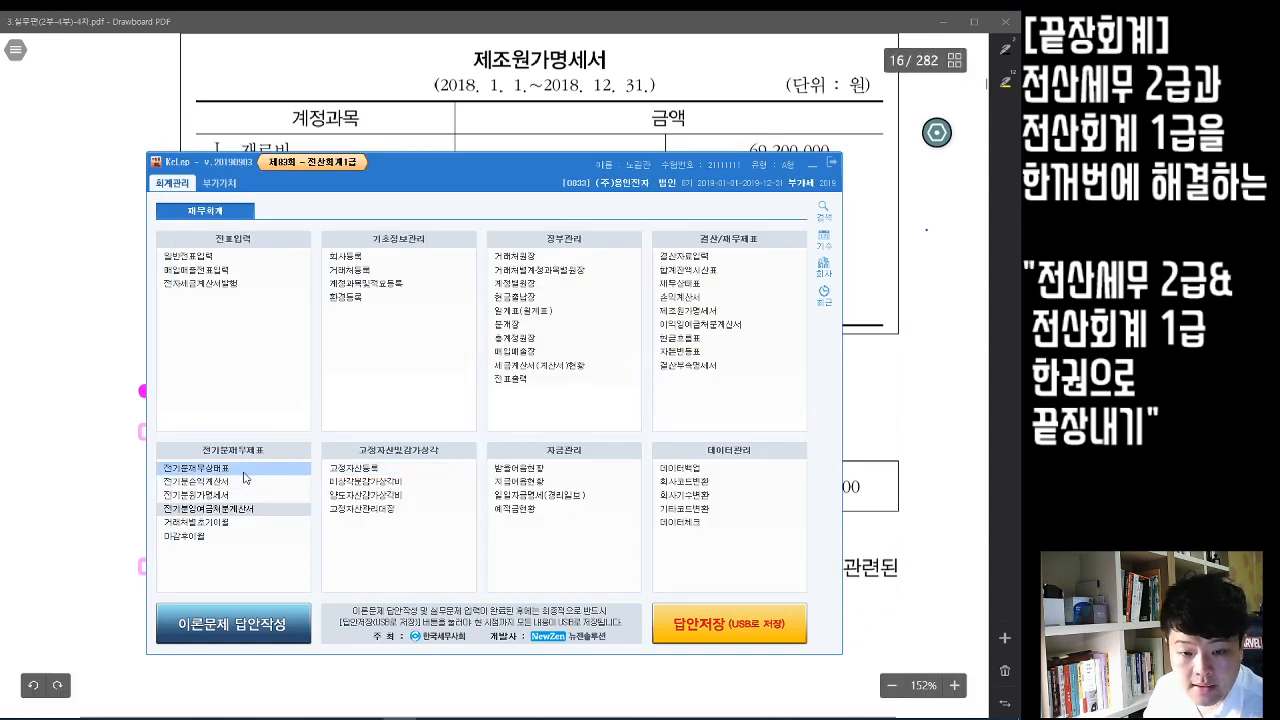
- Open 전기분재무상태표, copy the 이월이익잉여금 (0375) amount, and bring up the built-in calculator clear of the account lists
click(290, 468)
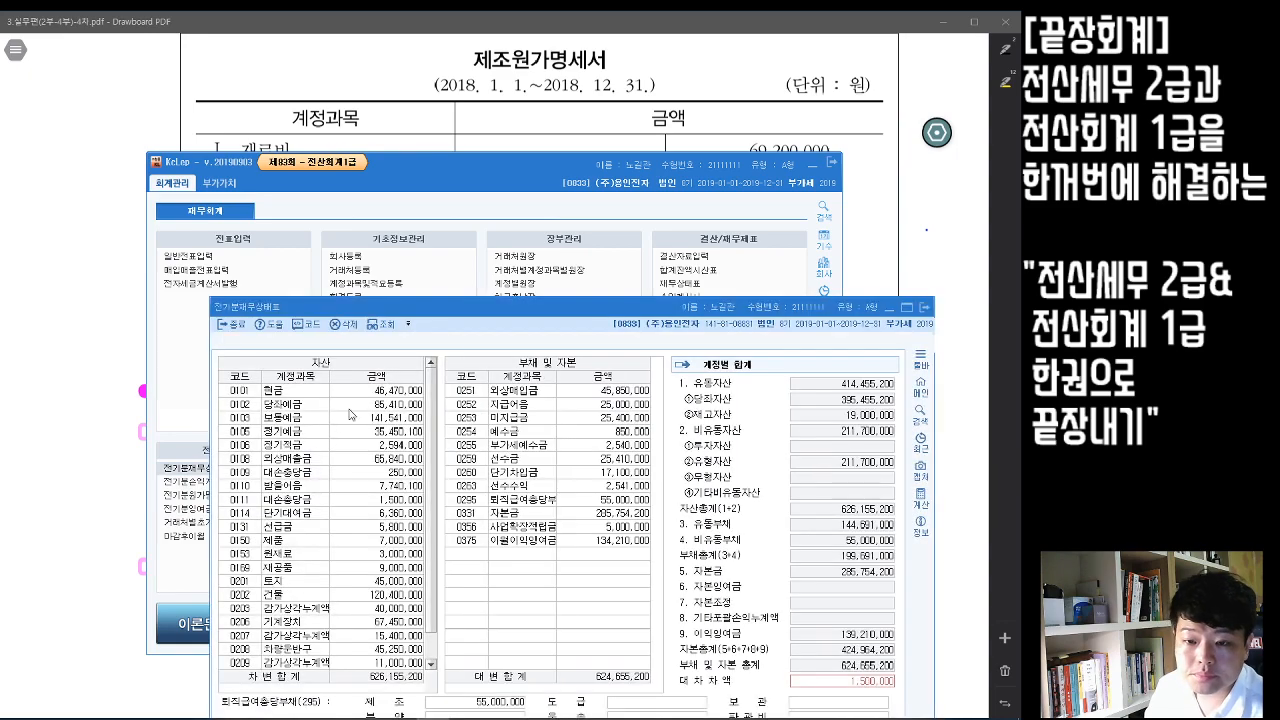
drag(517, 309, 479, 108)
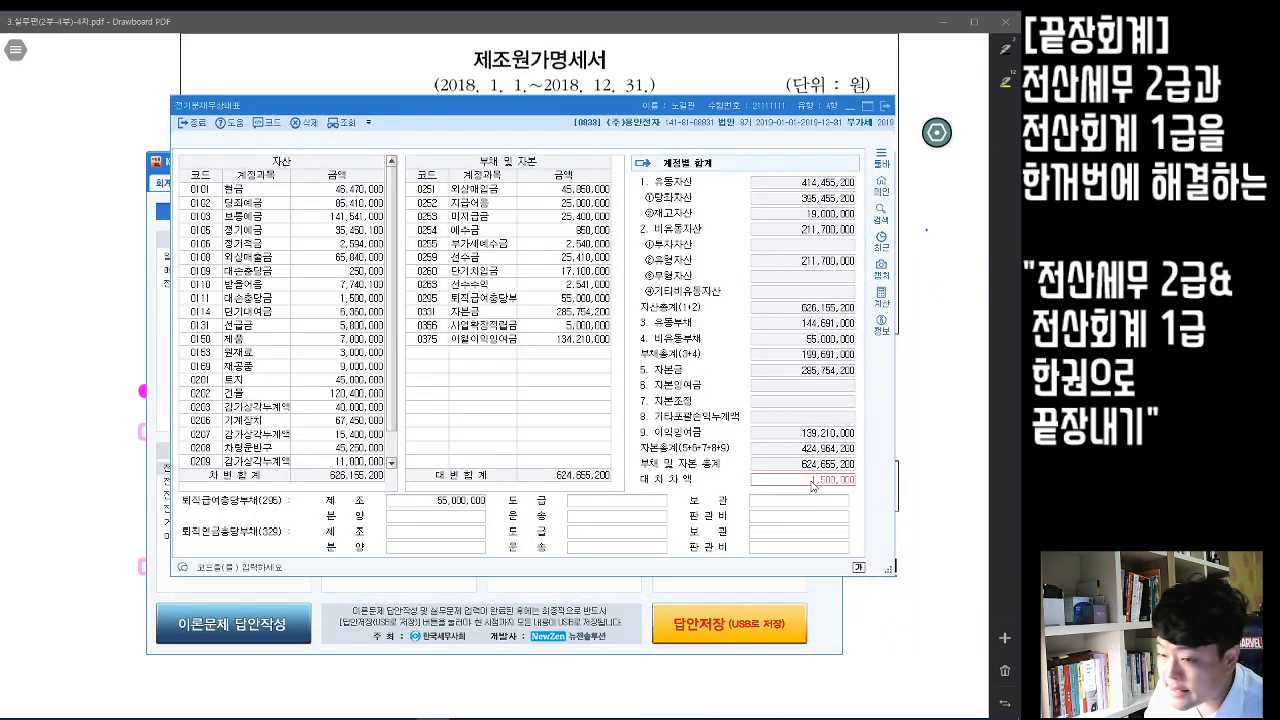
click(578, 340)
key(ctrl+c)
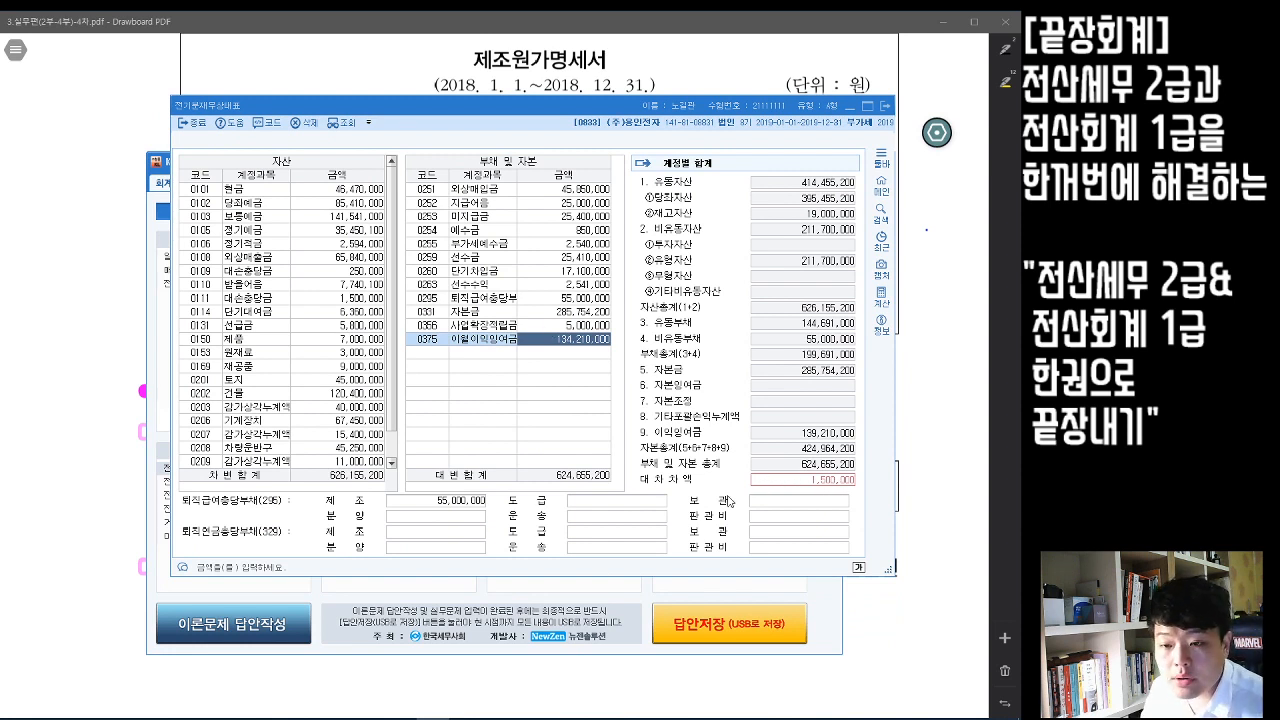
click(881, 295)
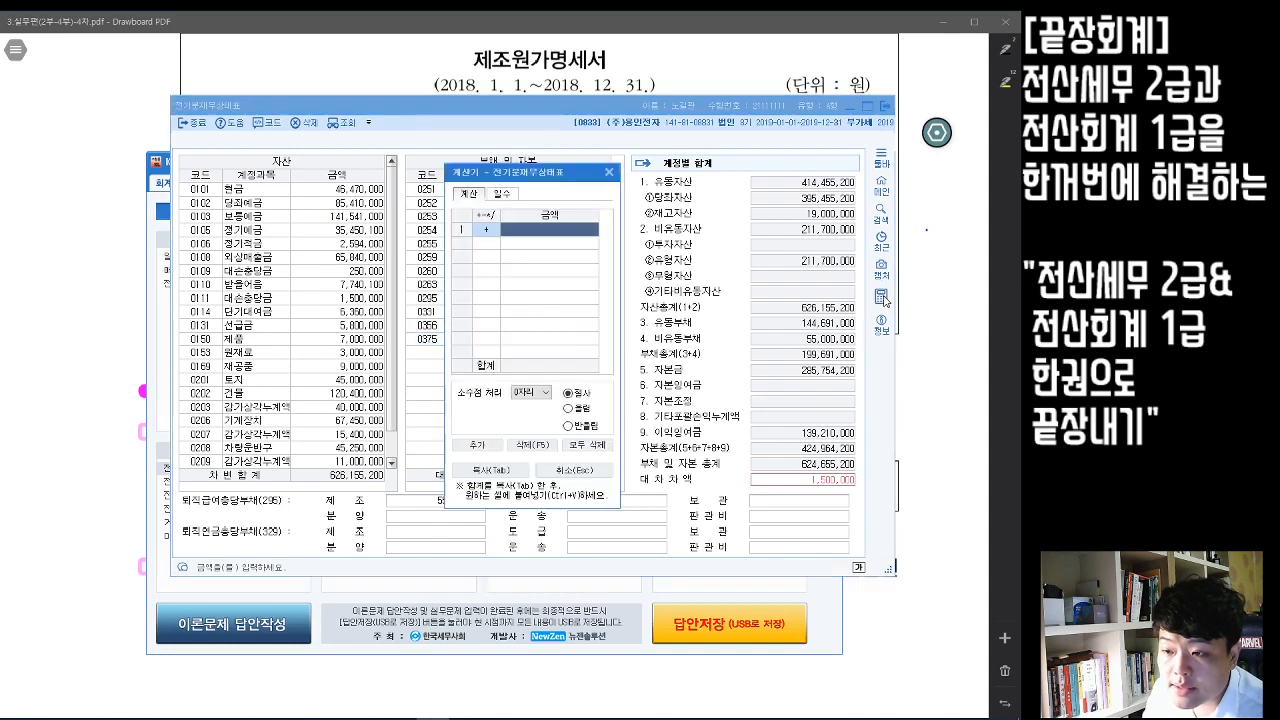
drag(568, 177, 810, 159)
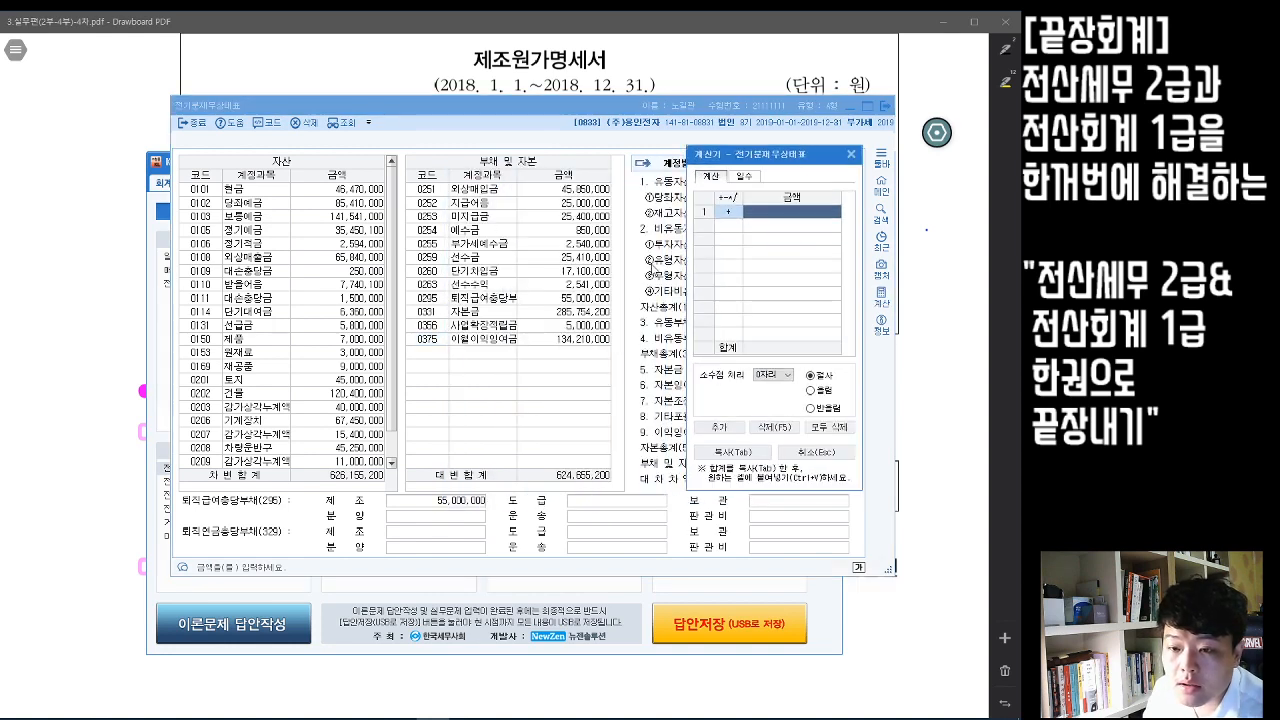
- Add the 이월이익잉여금 amount 134,210,000 and 1,500,000 in the calculator and copy the total
click(574, 342)
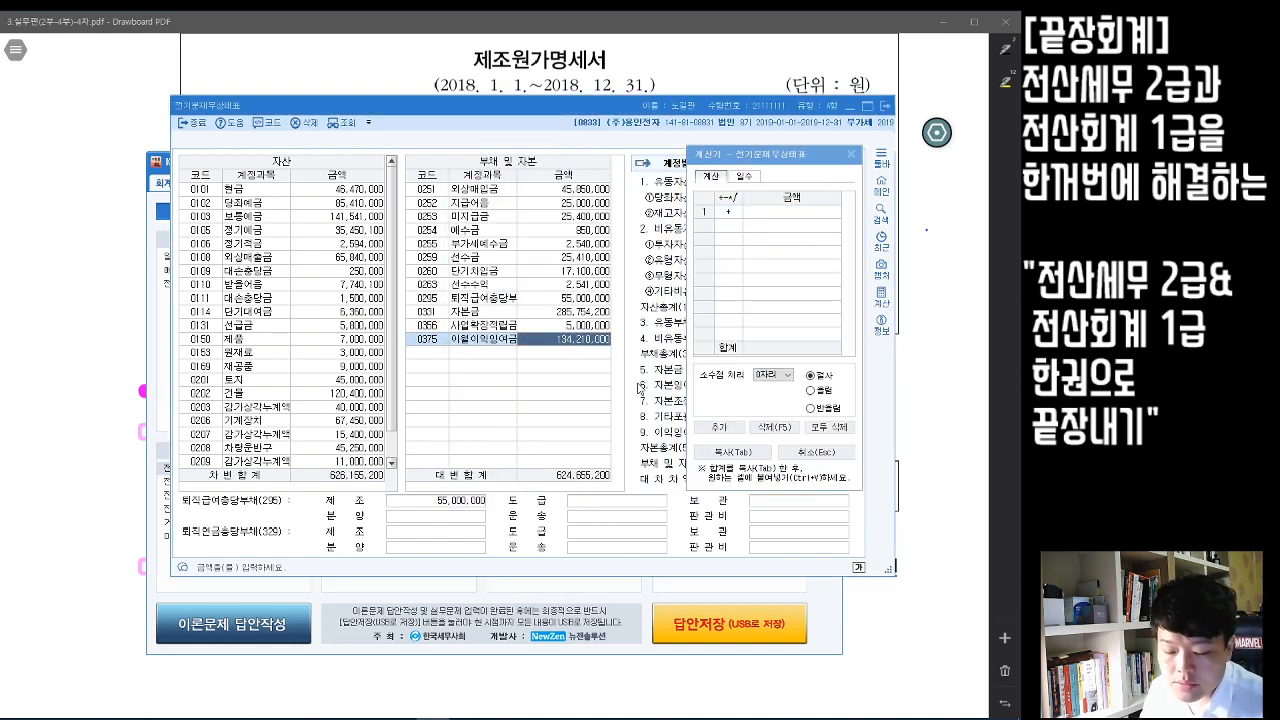
click(796, 213)
key(ctrl+v)
key(Return)
drag(798, 157, 498, 213)
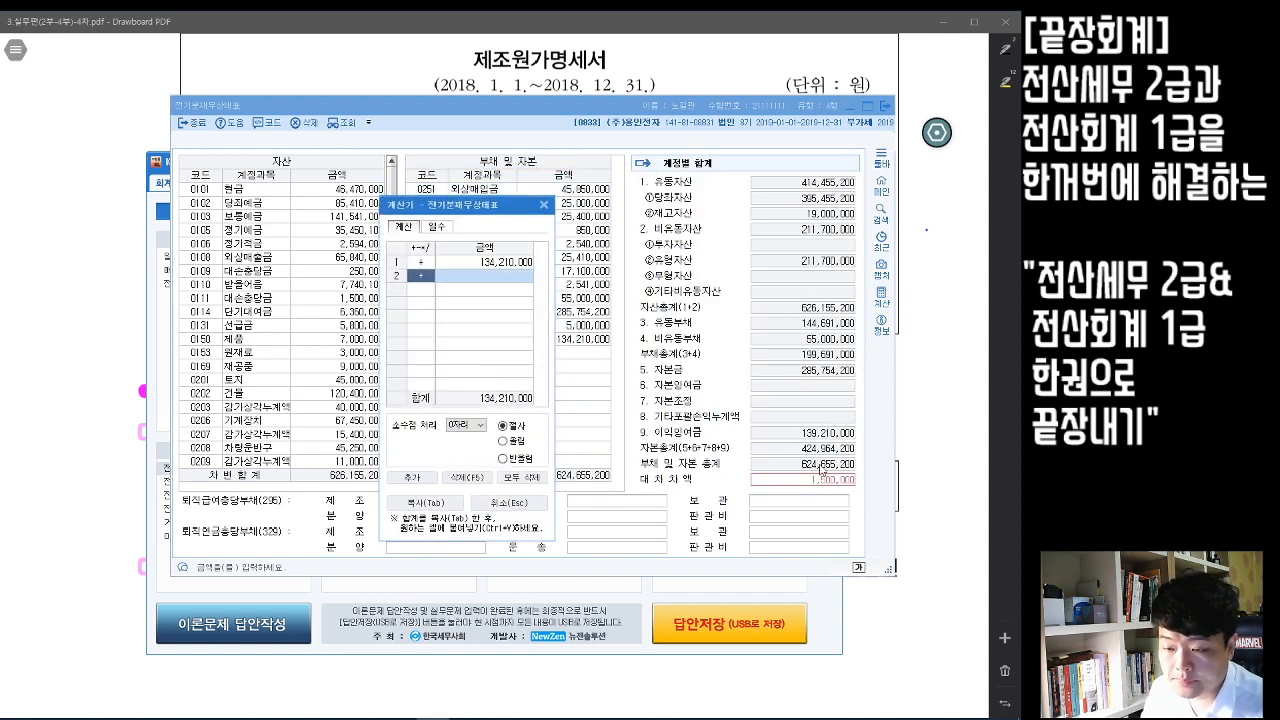
click(490, 276)
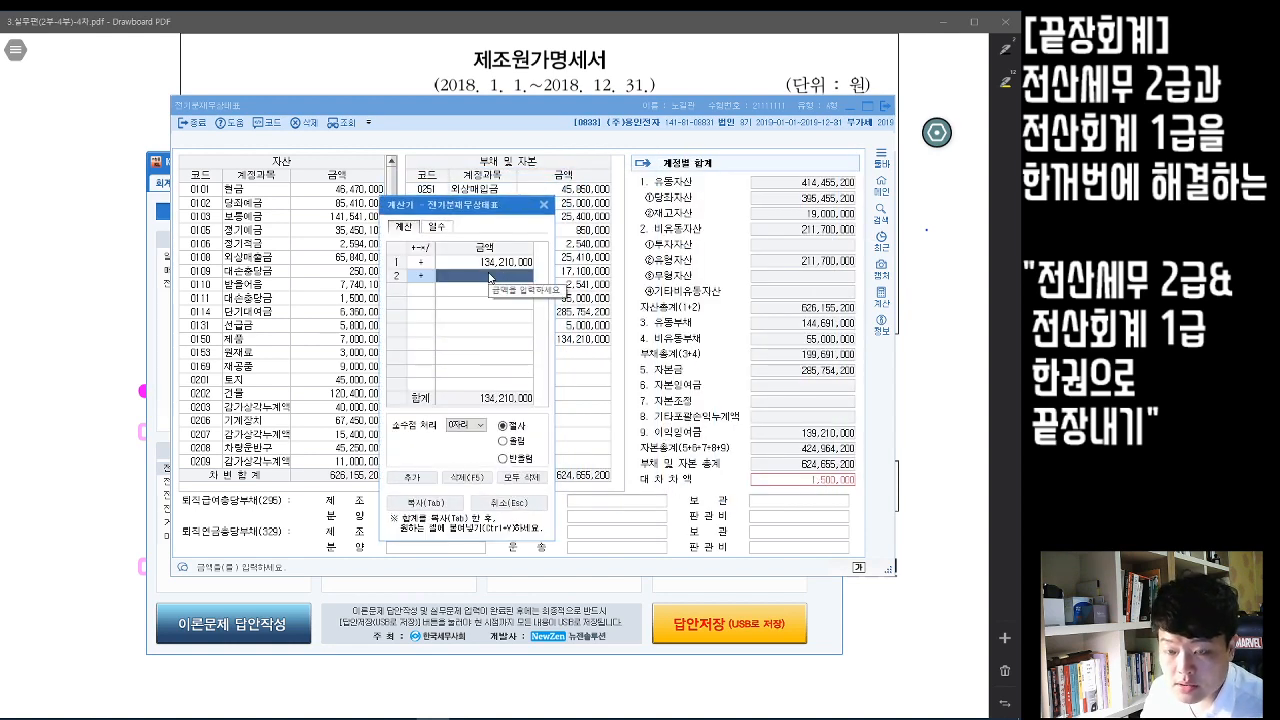
text(1,500,000)
key(Return)
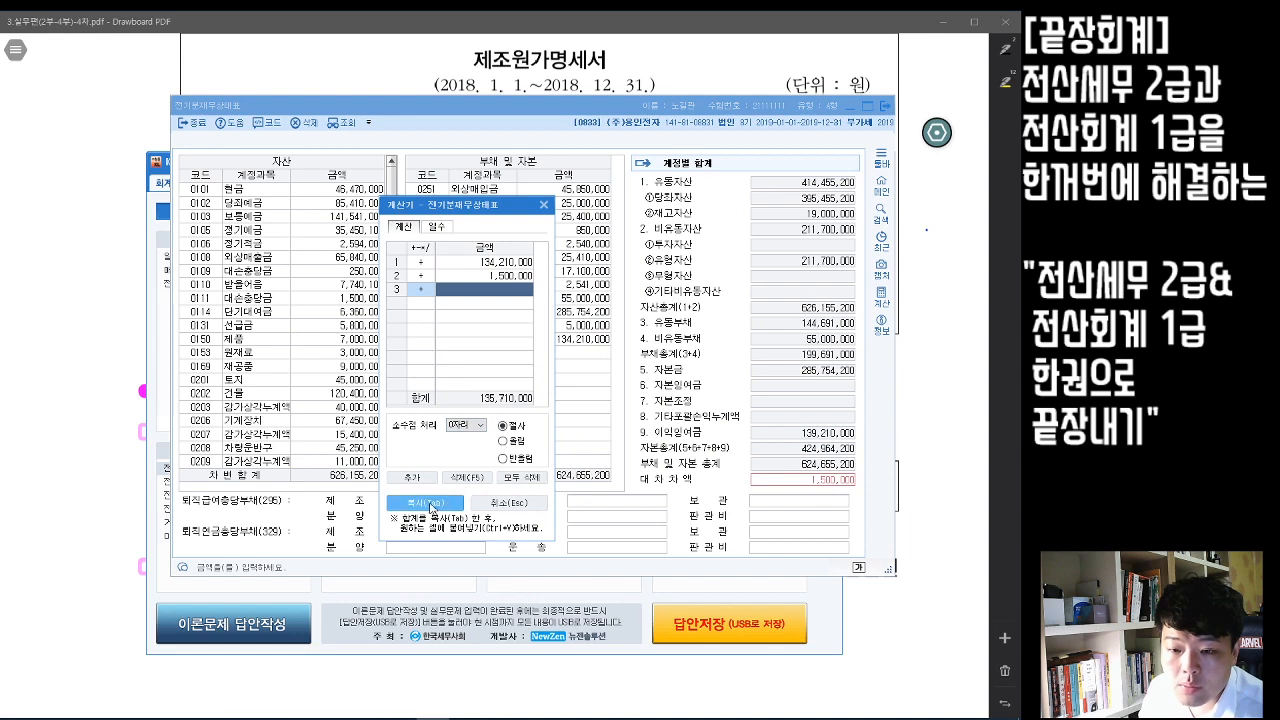
click(430, 508)
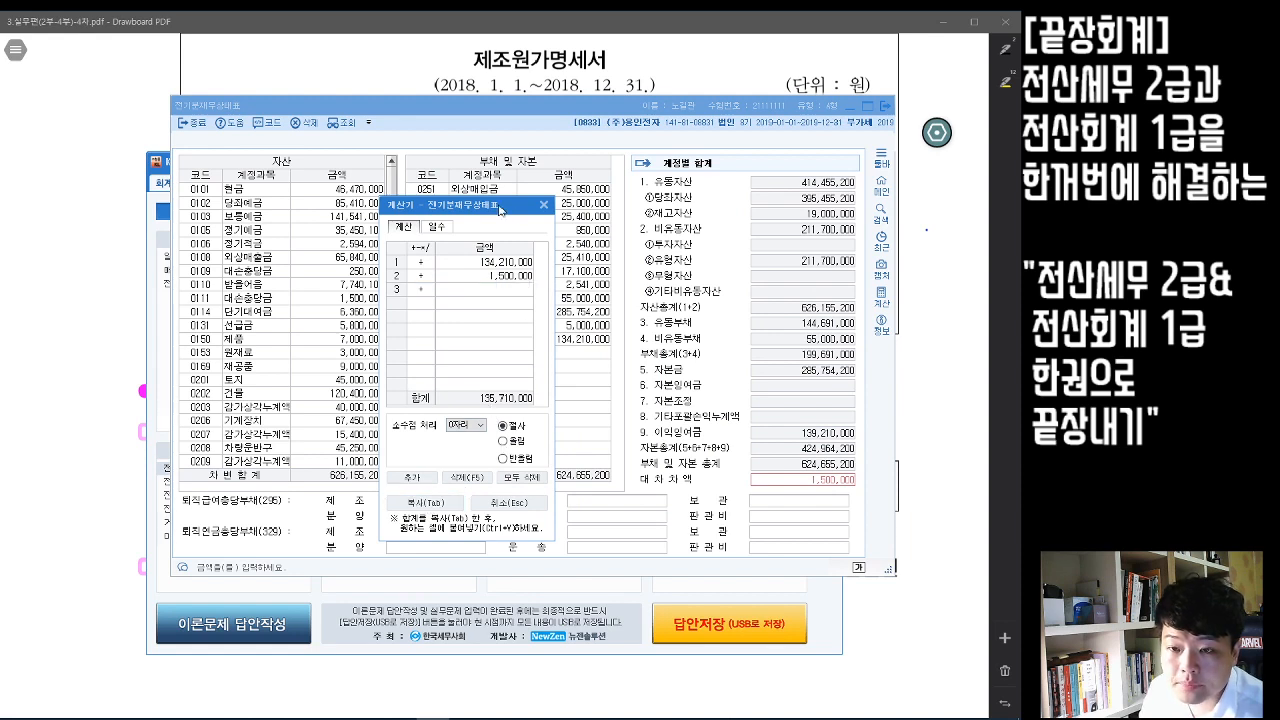
- Set 이월이익잉여금 (0375) to 135,710,000, then close the calculator and 전기분재무상태표
drag(500, 209, 792, 169)
click(572, 340)
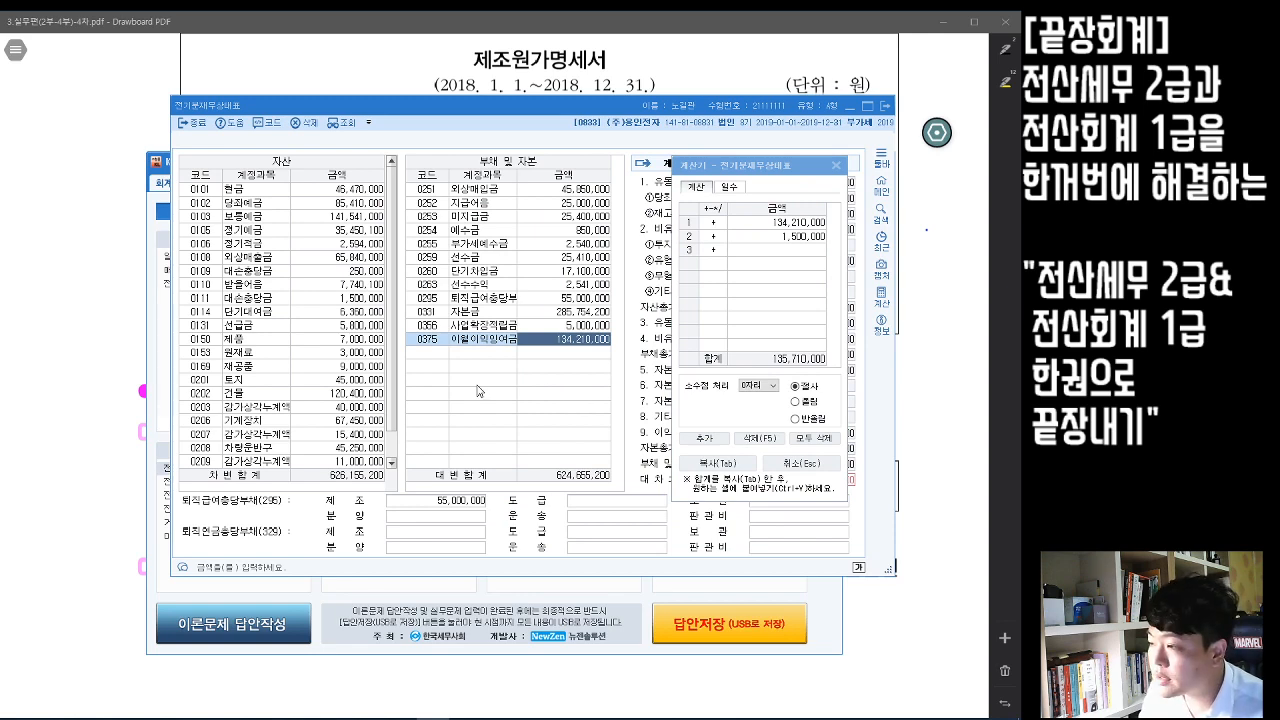
text(135,710,000)
drag(786, 168, 785, 125)
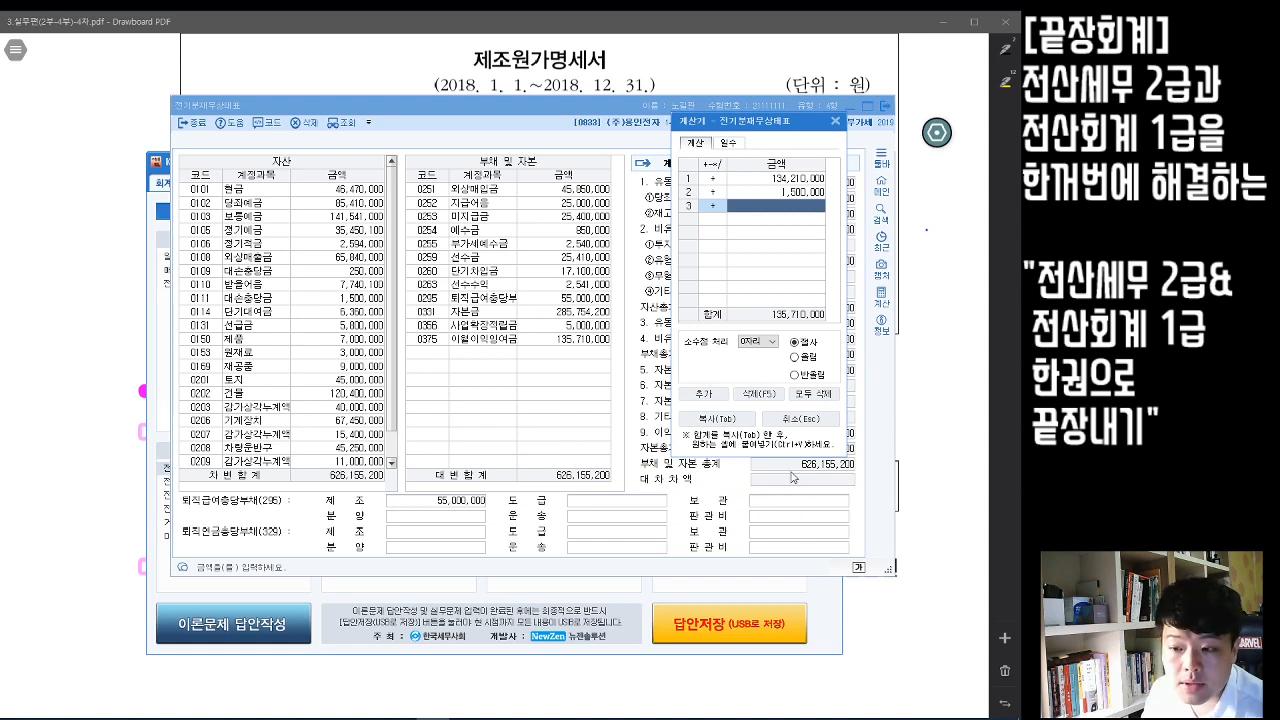
click(834, 121)
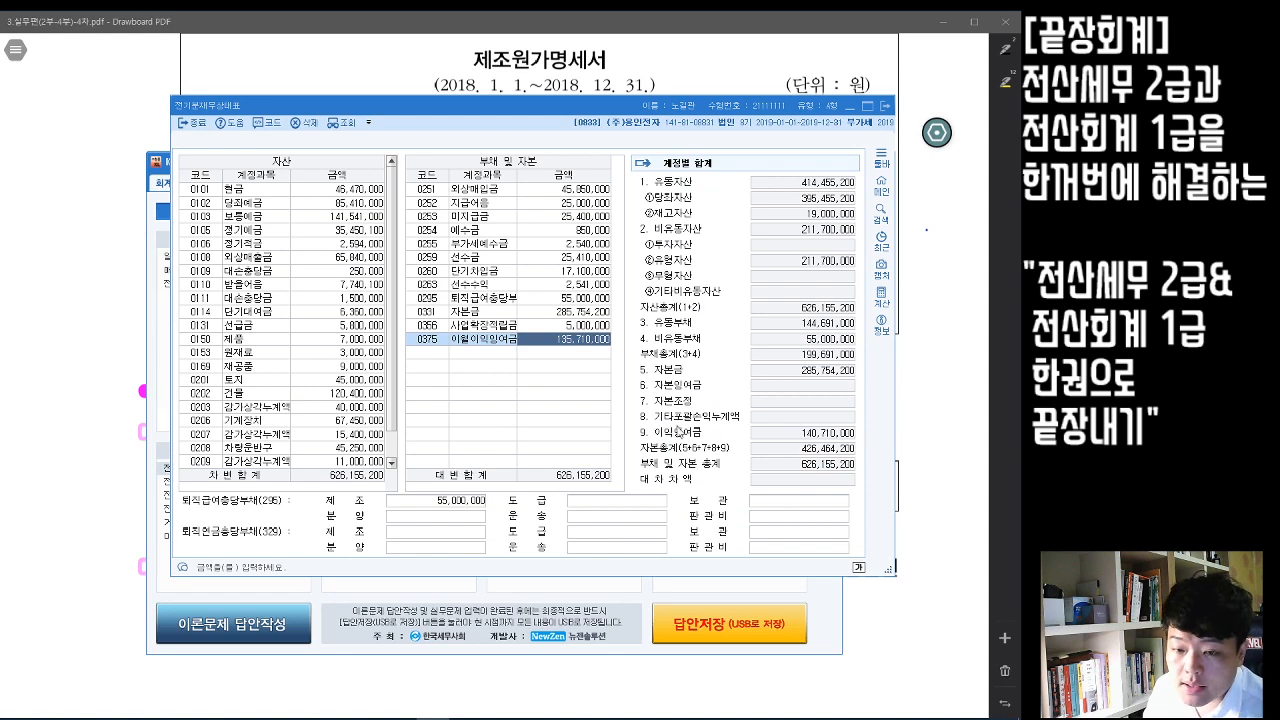
click(887, 107)
- Switch to Drawboard PDF and bring 추가문제 01 and 02 into view
click(953, 239)
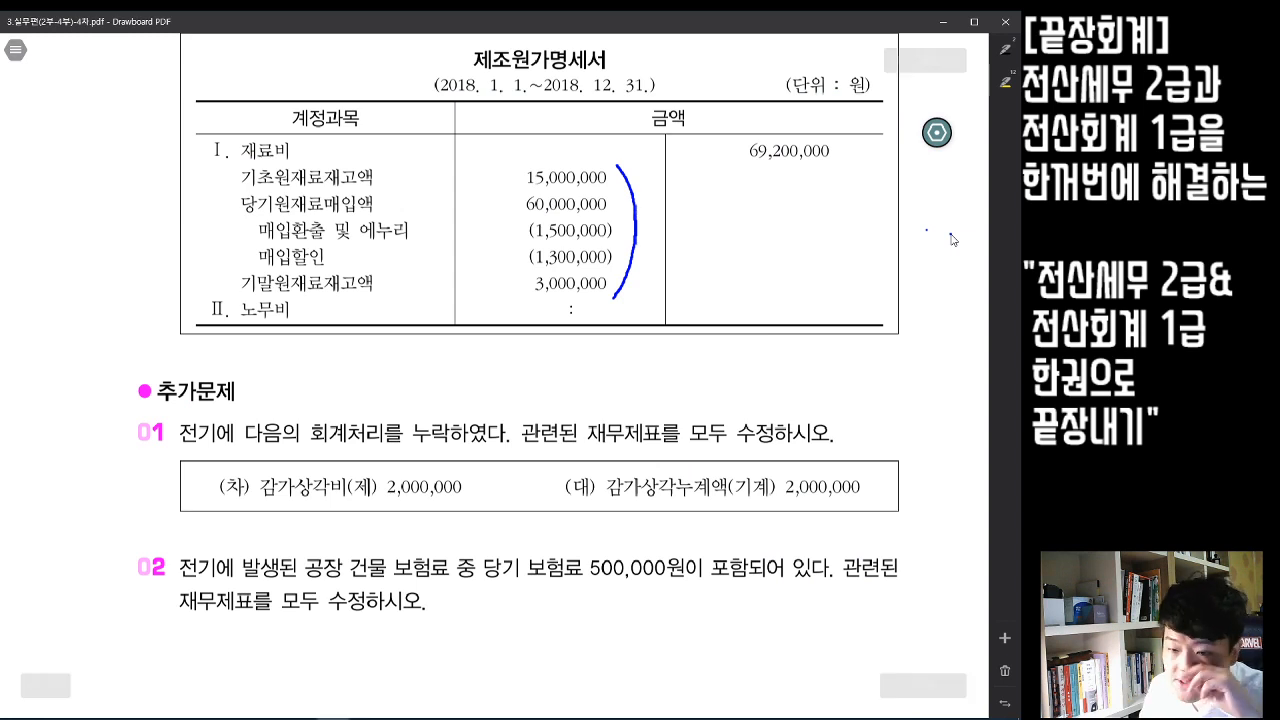
scroll(562, 452, down, 3)
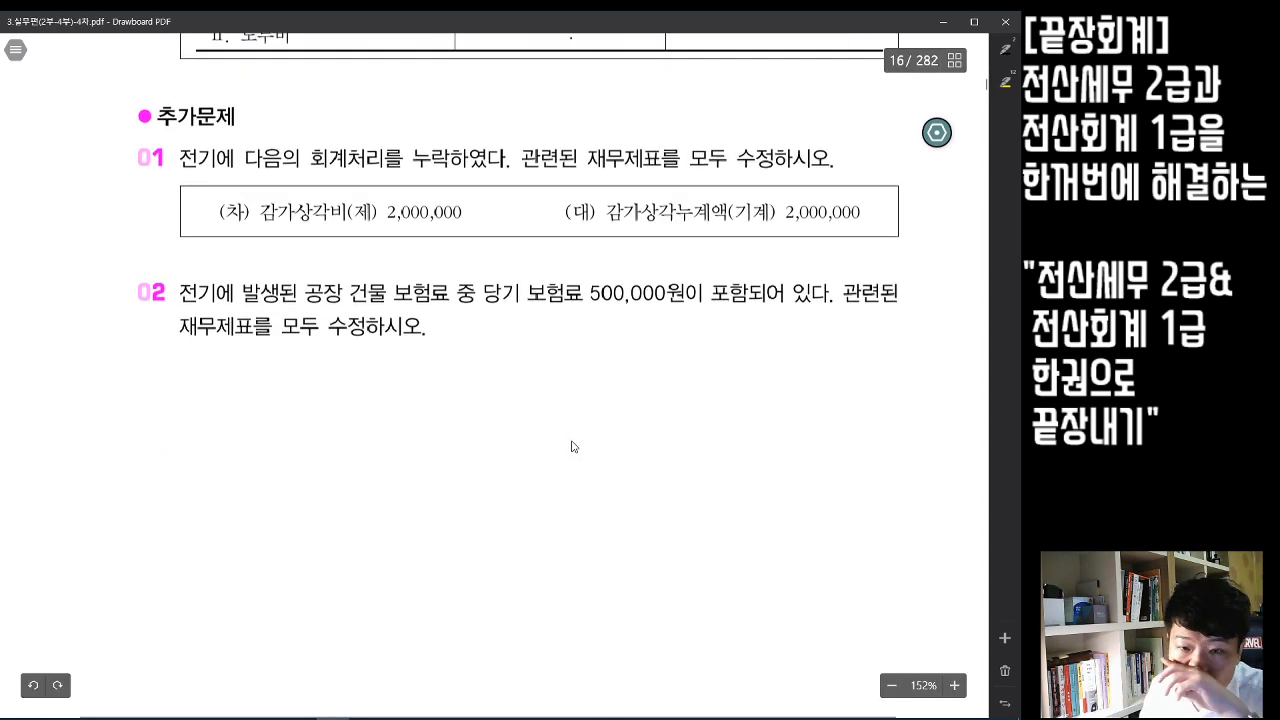